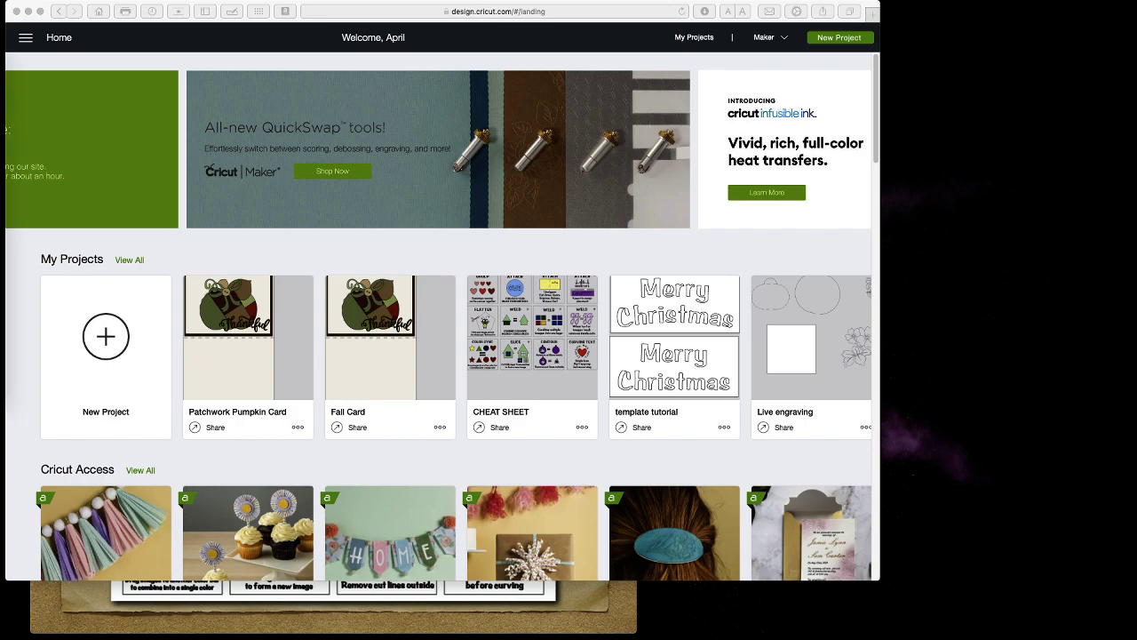
Dock the live chat at the top right, narrowed and lengthened, beside a smaller Safari window.
left_click_drag(284, 109, 841, 21)
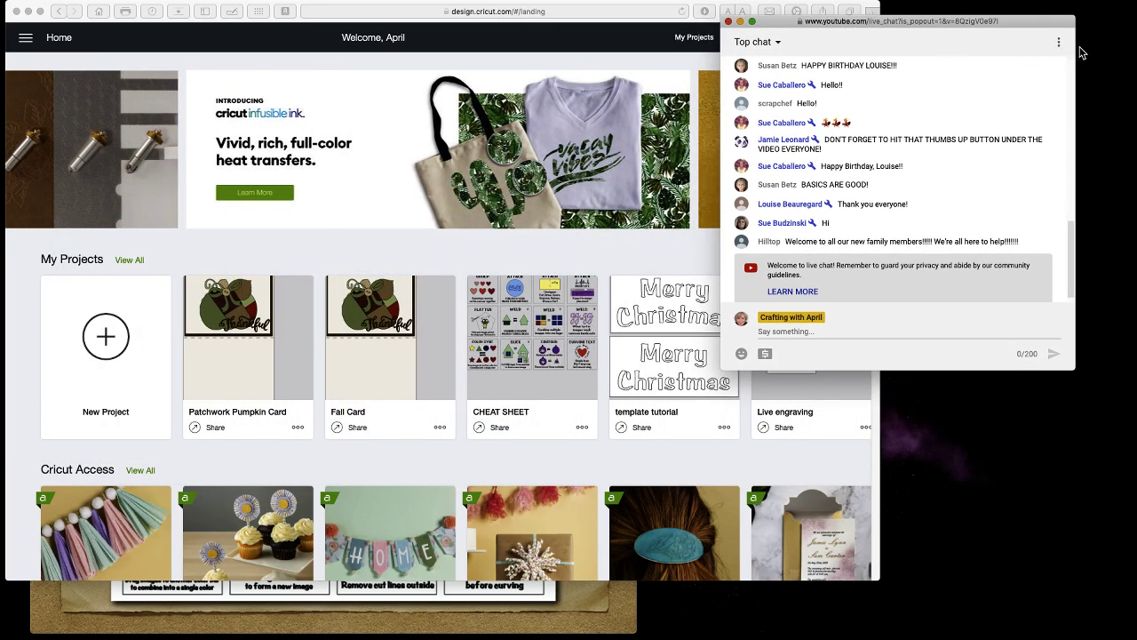
left_click_drag(1077, 53, 1018, 54)
left_click_drag(913, 22, 1020, 18)
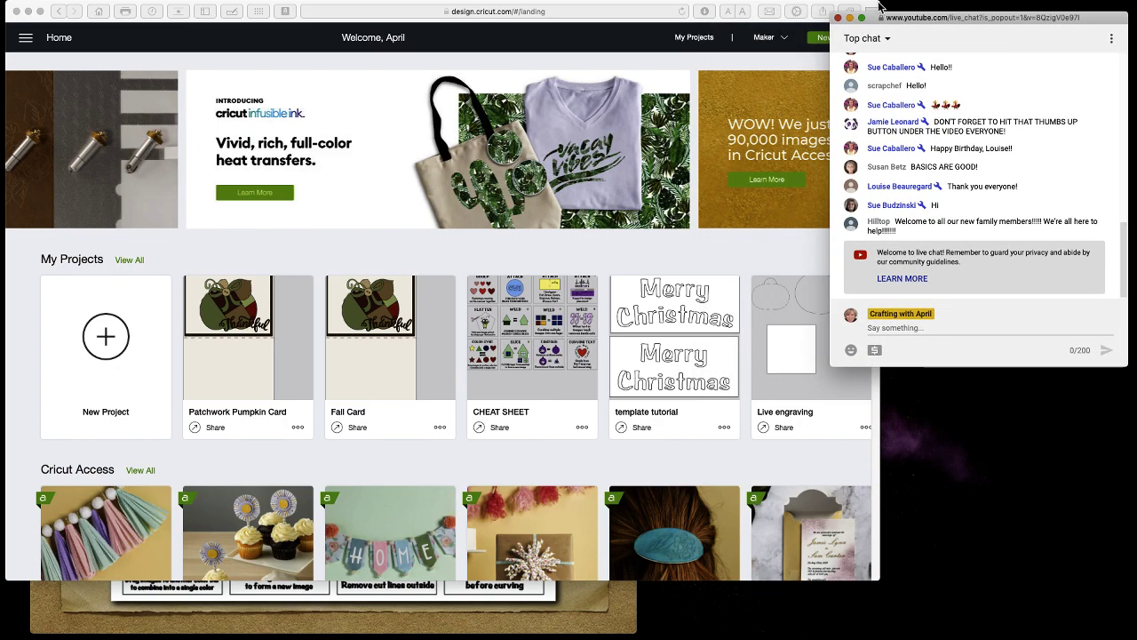
double_click(877, 7)
left_click_drag(891, 16, 899, 6)
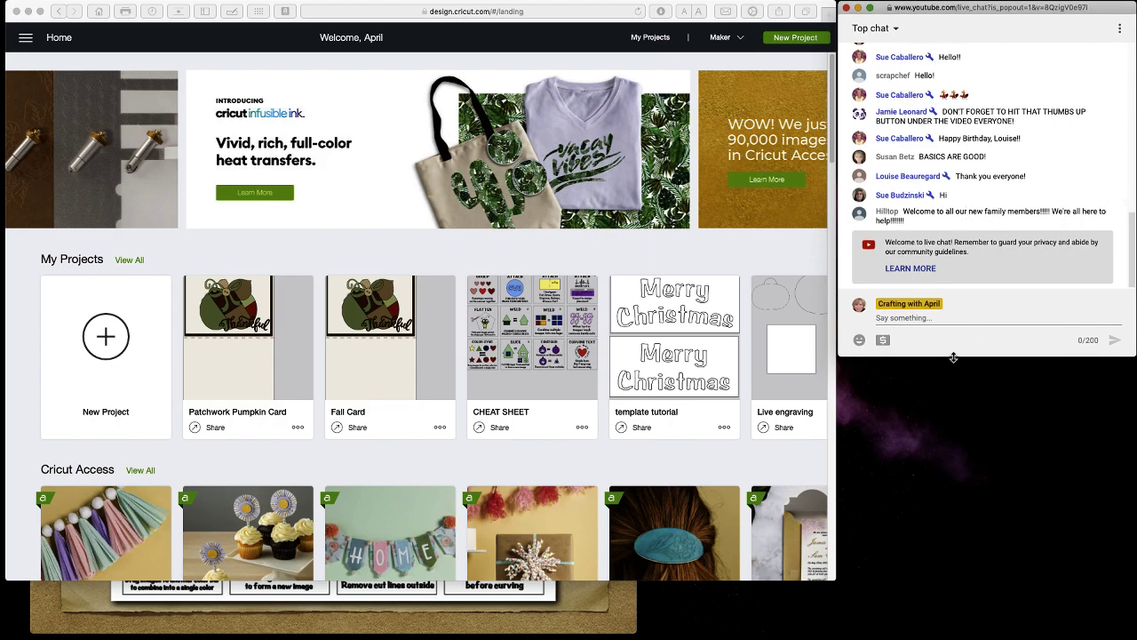
left_click_drag(957, 356, 933, 582)
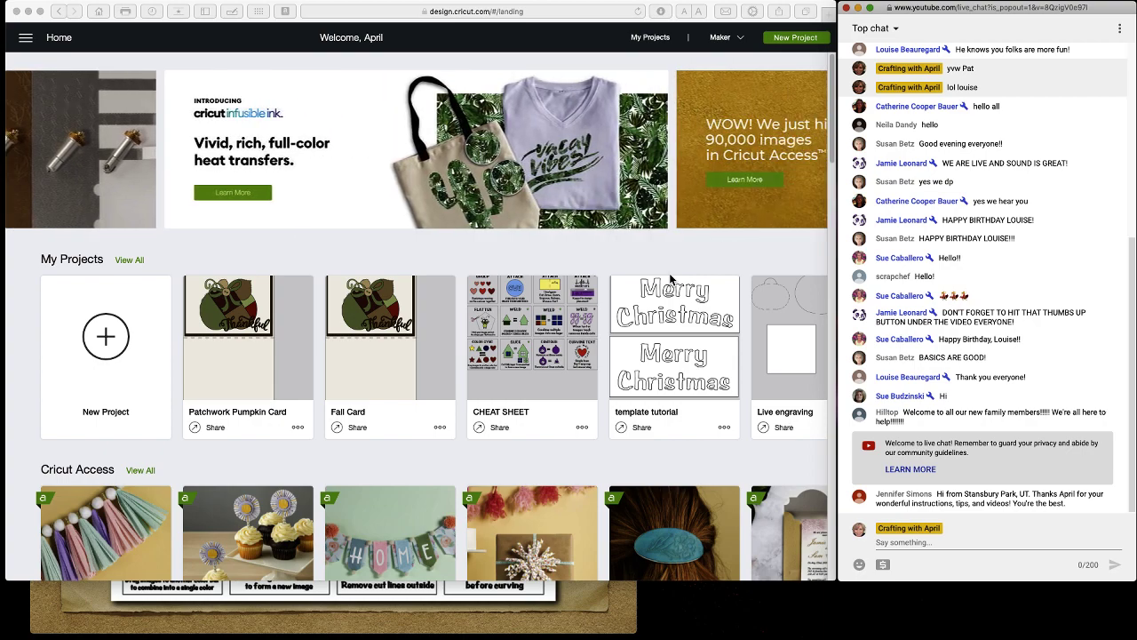
left_click(569, 8)
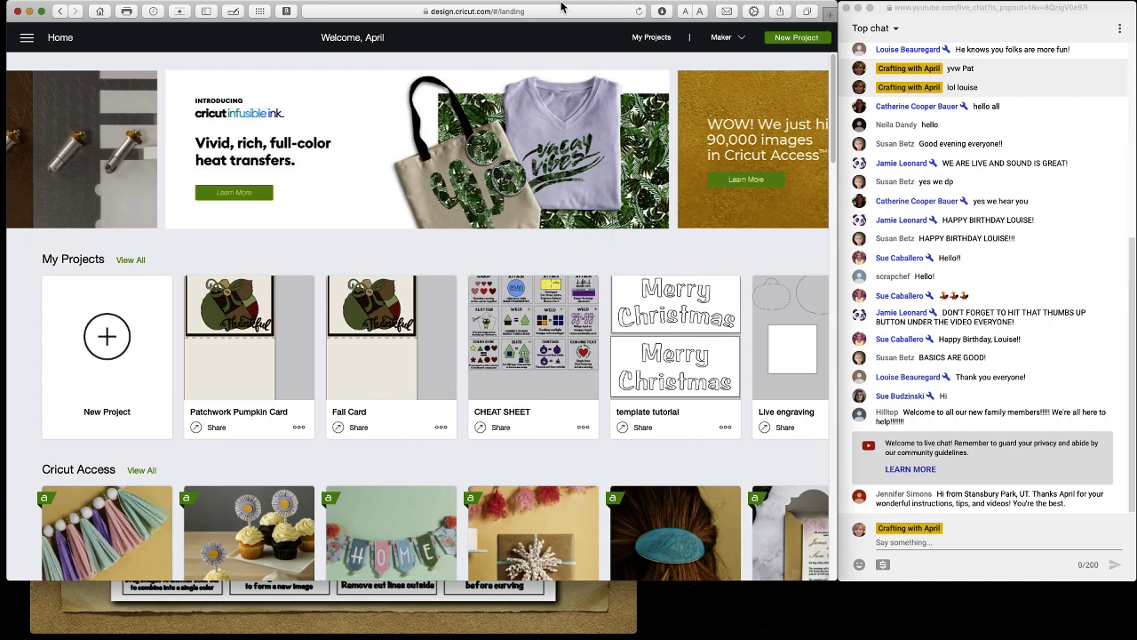
left_click_drag(562, 7, 565, 7)
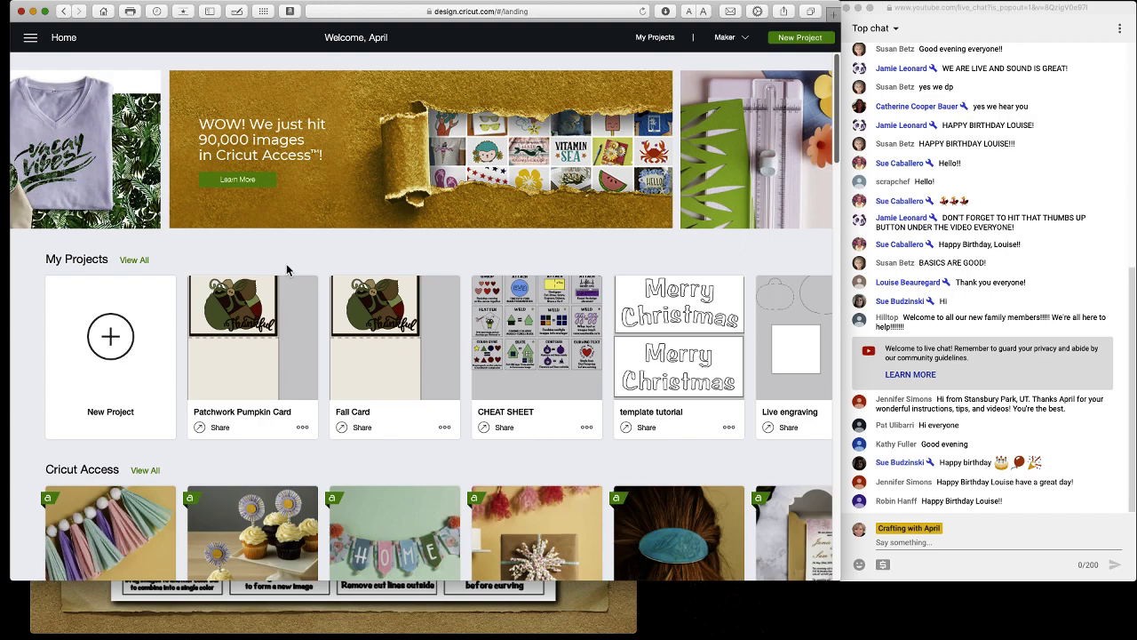
left_click(900, 11)
mouse_move(924, 10)
left_mouse_down()
mouse_move(955, 6)
mouse_move(939, 6)
left_mouse_up()
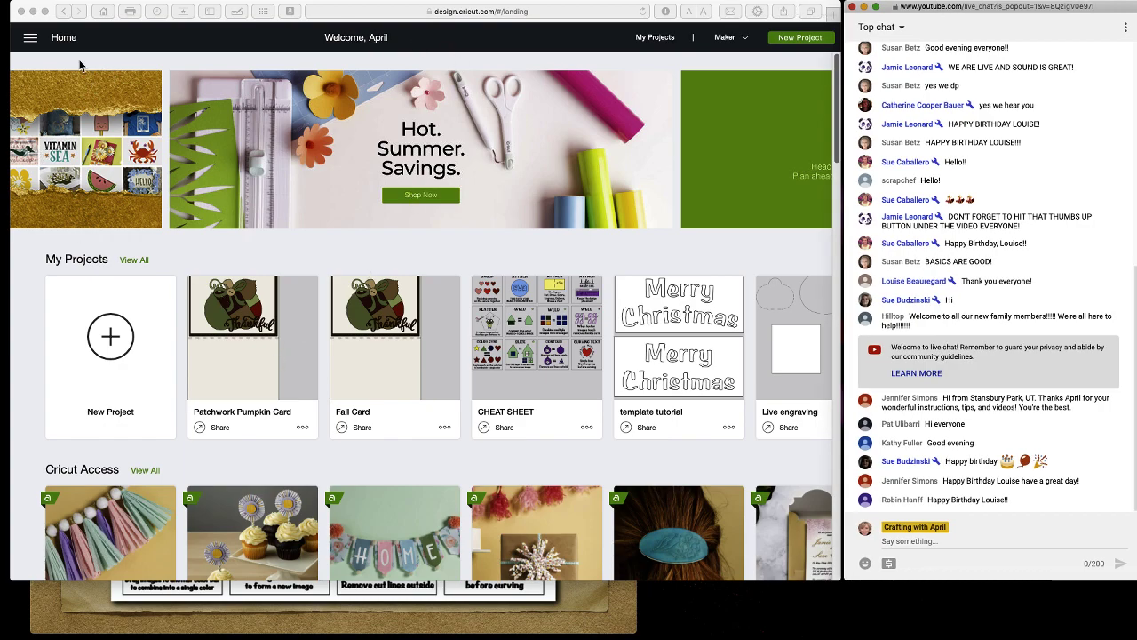
Go to your own profile page from the navigation menu, then dismiss the menu.
left_click(30, 40)
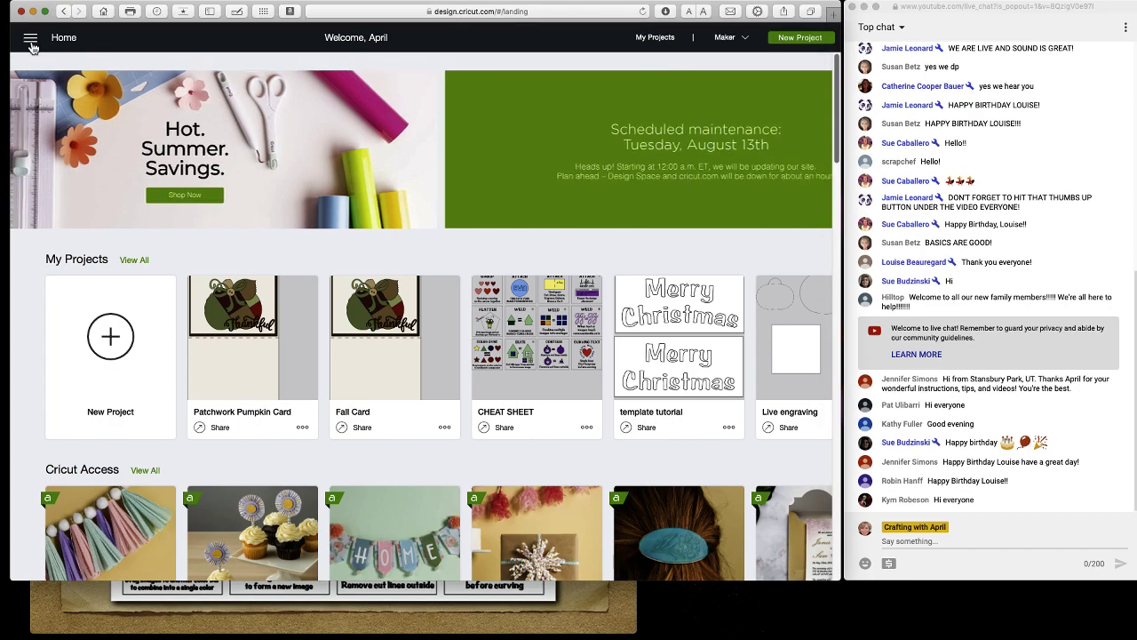
left_click(33, 47)
left_click(31, 46)
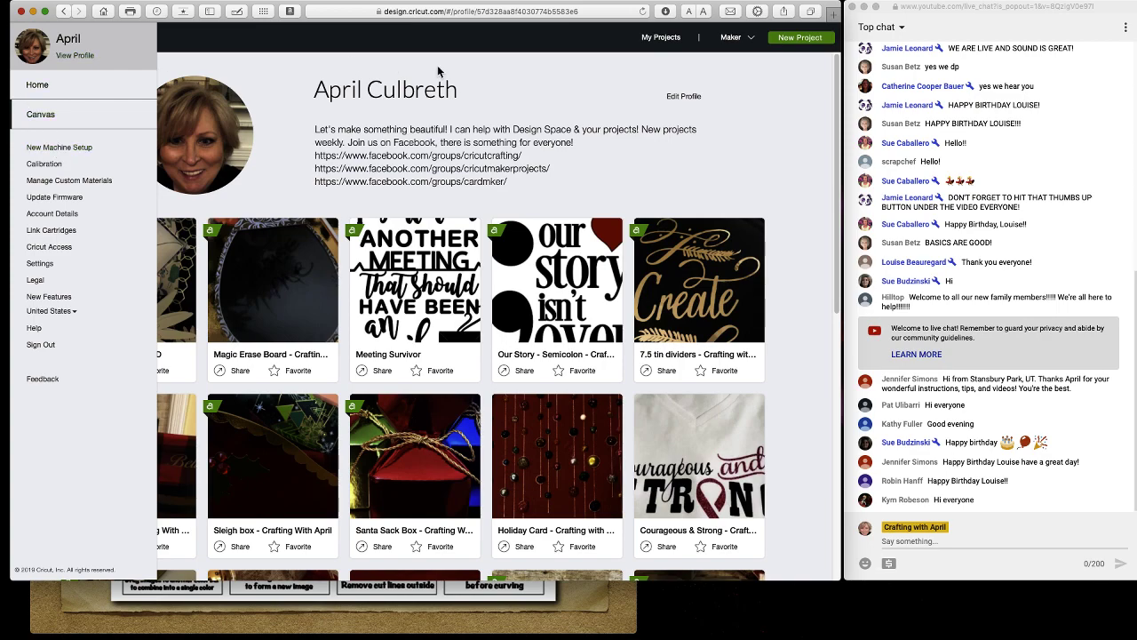
left_click(598, 101)
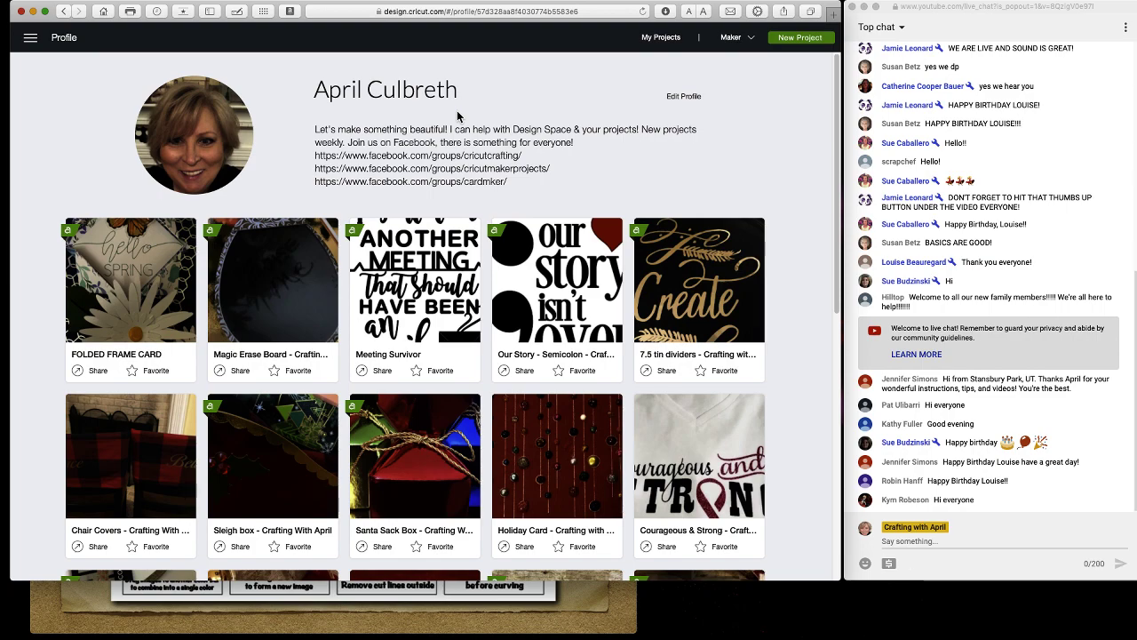
Look through the Our Story project's details, close them, and bring up the navigation menu.
left_click(524, 295)
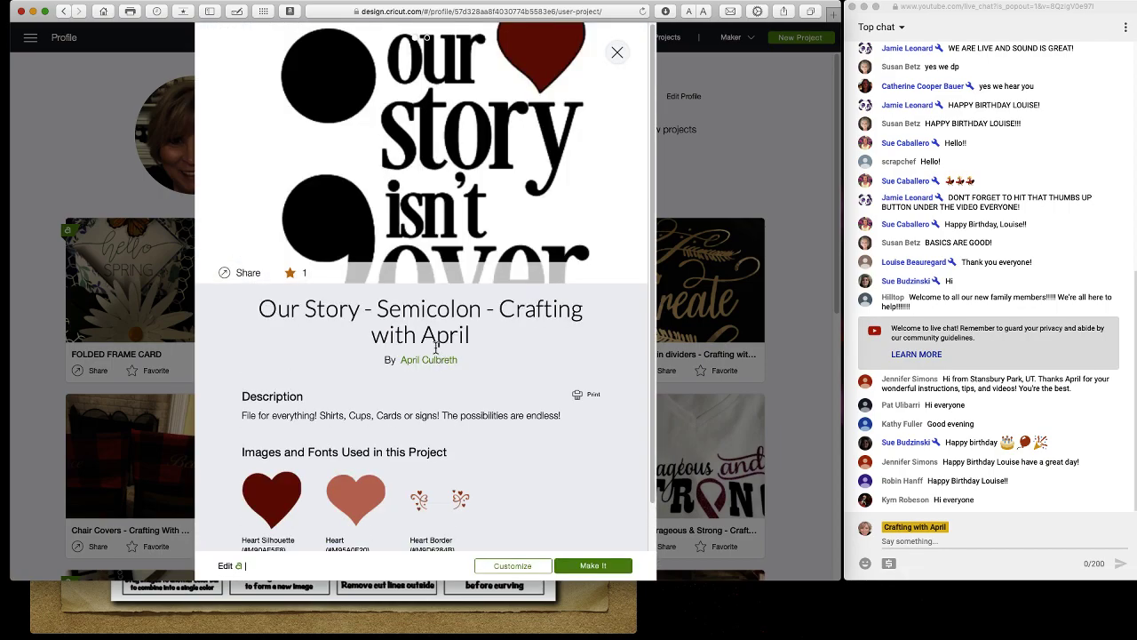
scroll(457, 400, "down", 2)
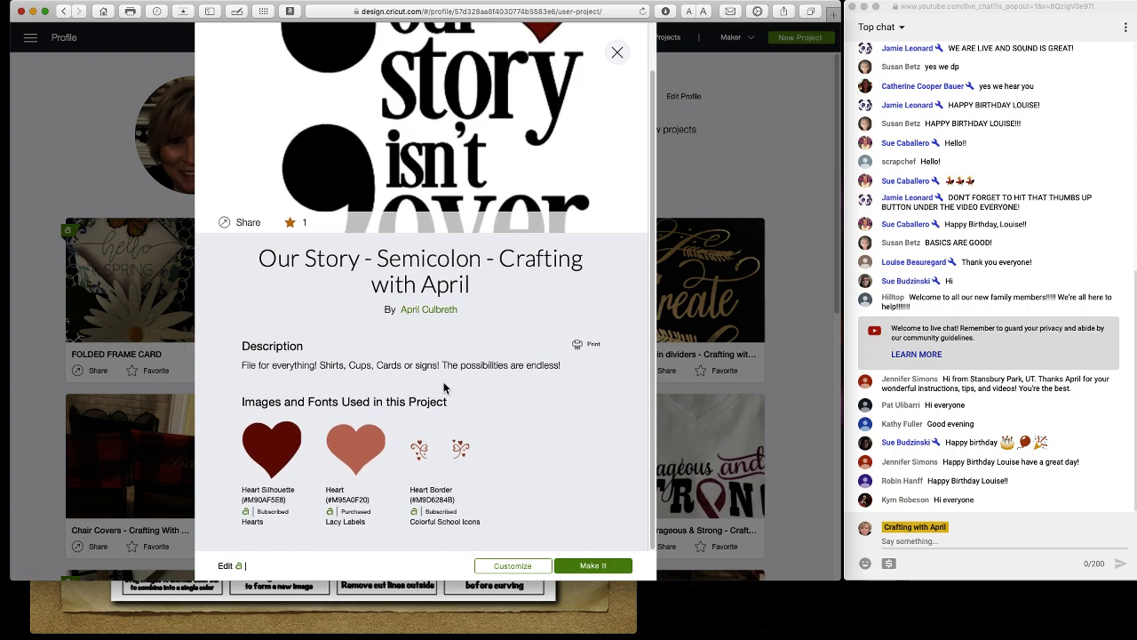
scroll(447, 393, "up", 2)
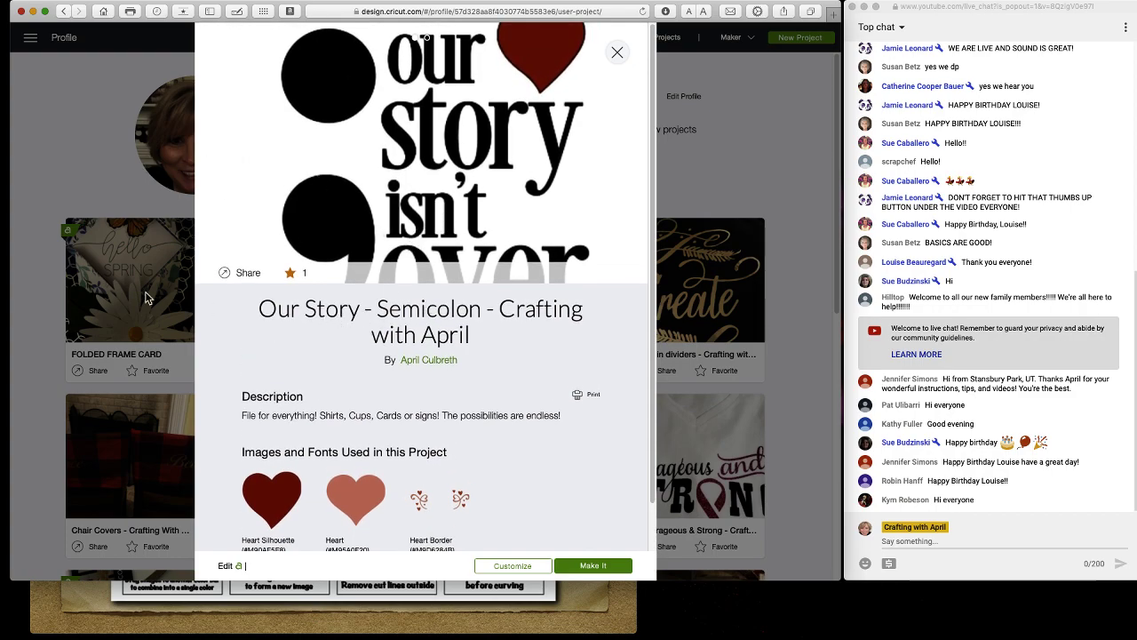
left_click(95, 190)
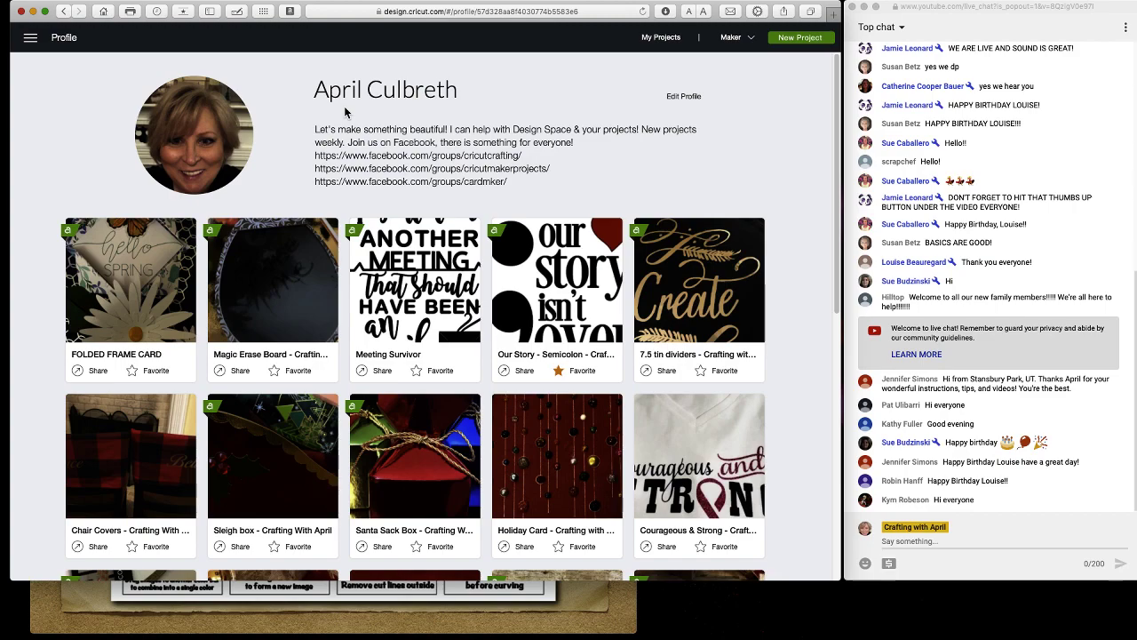
left_click(30, 39)
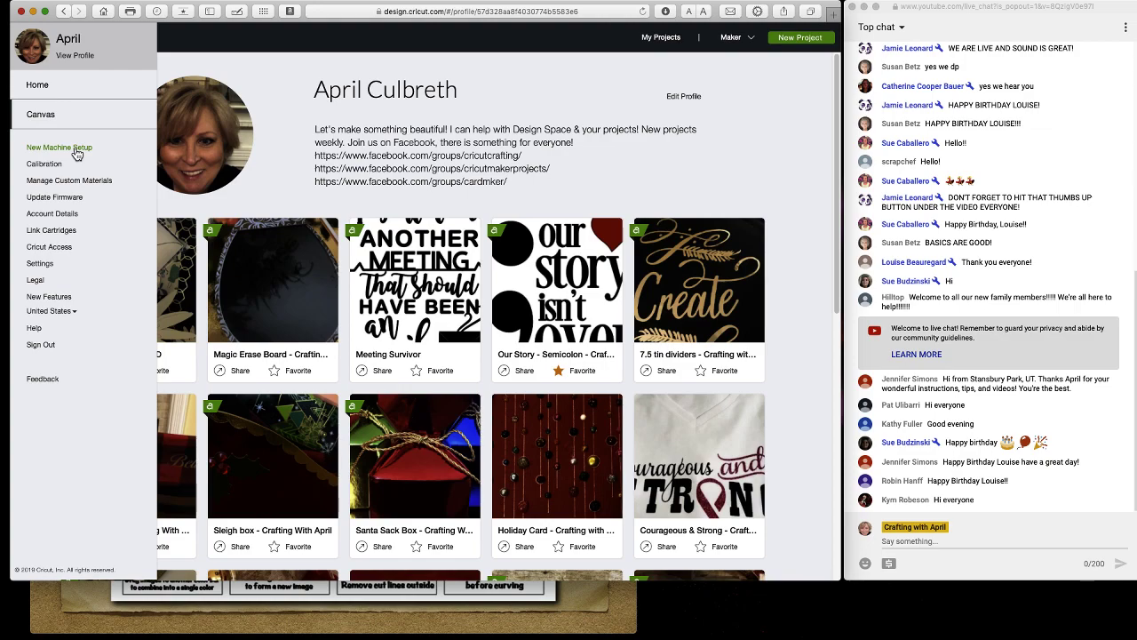
Start New Machine Setup and cancel the exit prompt to stay on Let's Get Started.
left_click(76, 151)
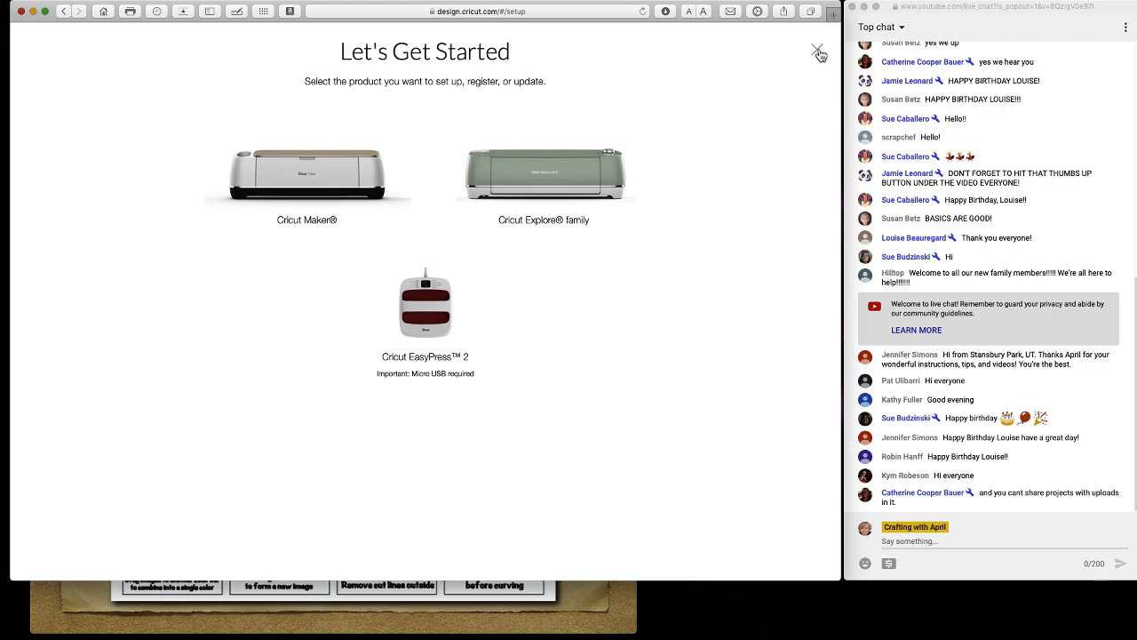
left_click(818, 52)
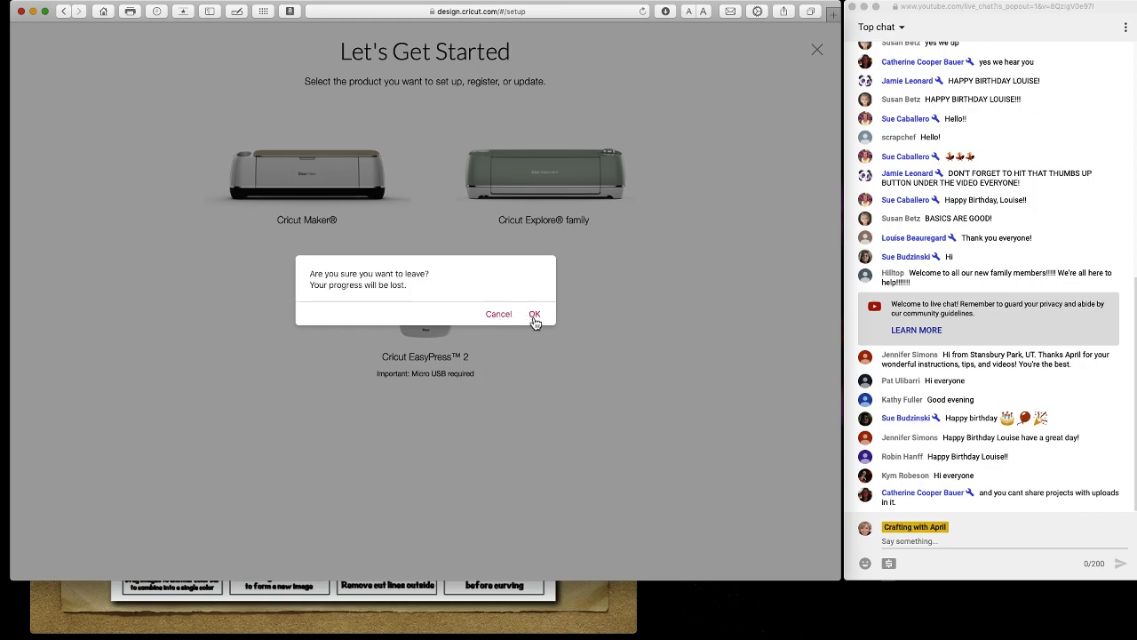
left_click(503, 317)
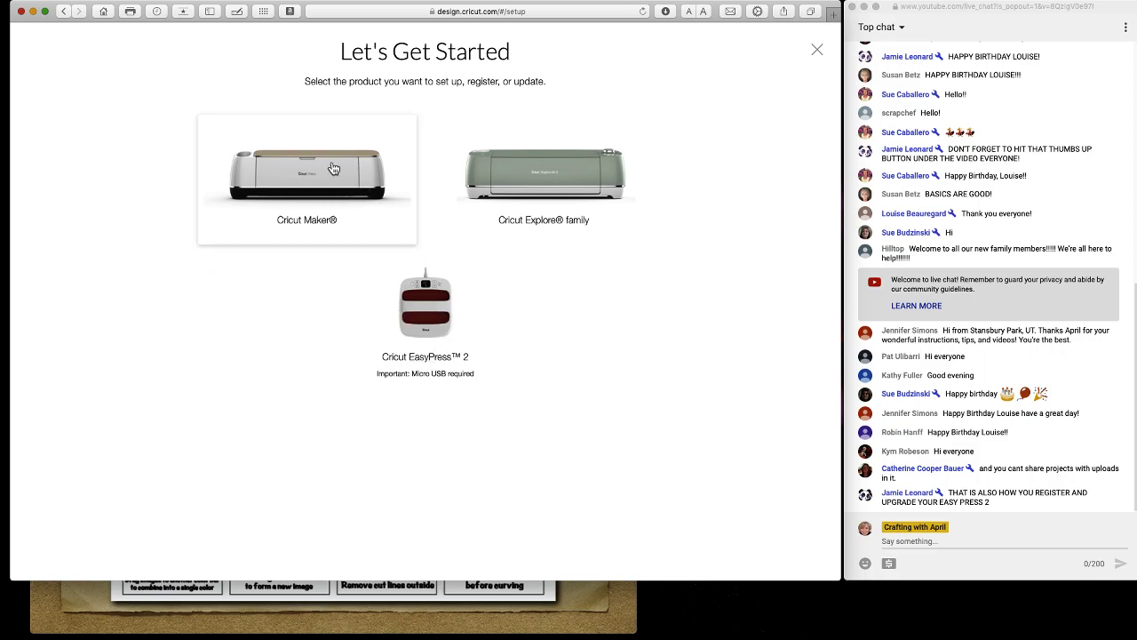
Choose the Cricut Maker and continue past the Connect machine step.
left_click(378, 182)
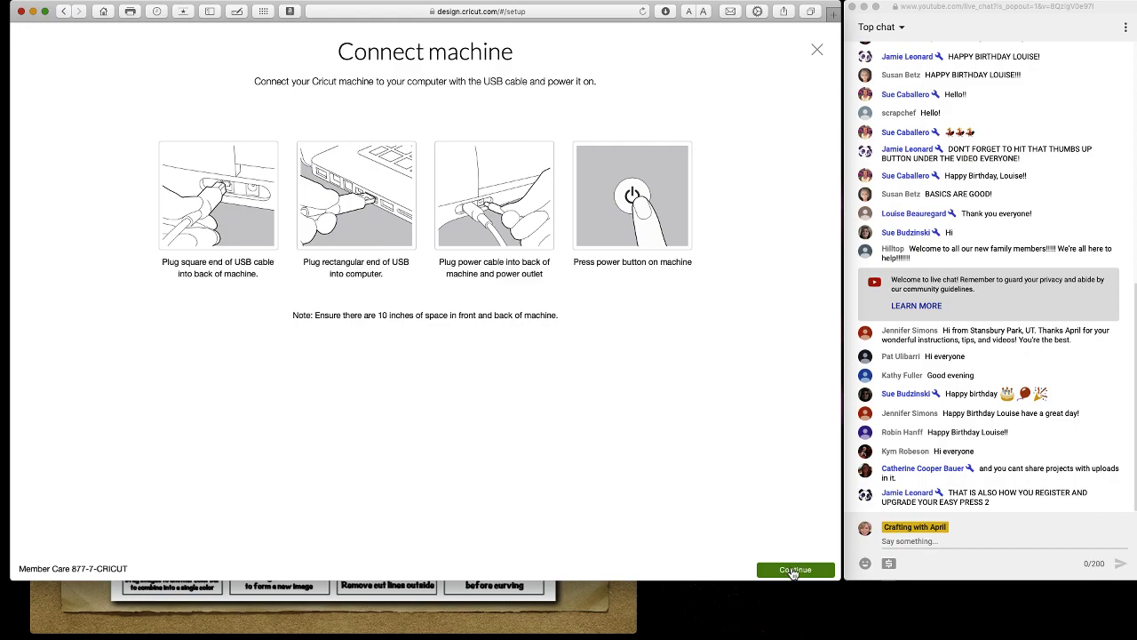
left_click(794, 571)
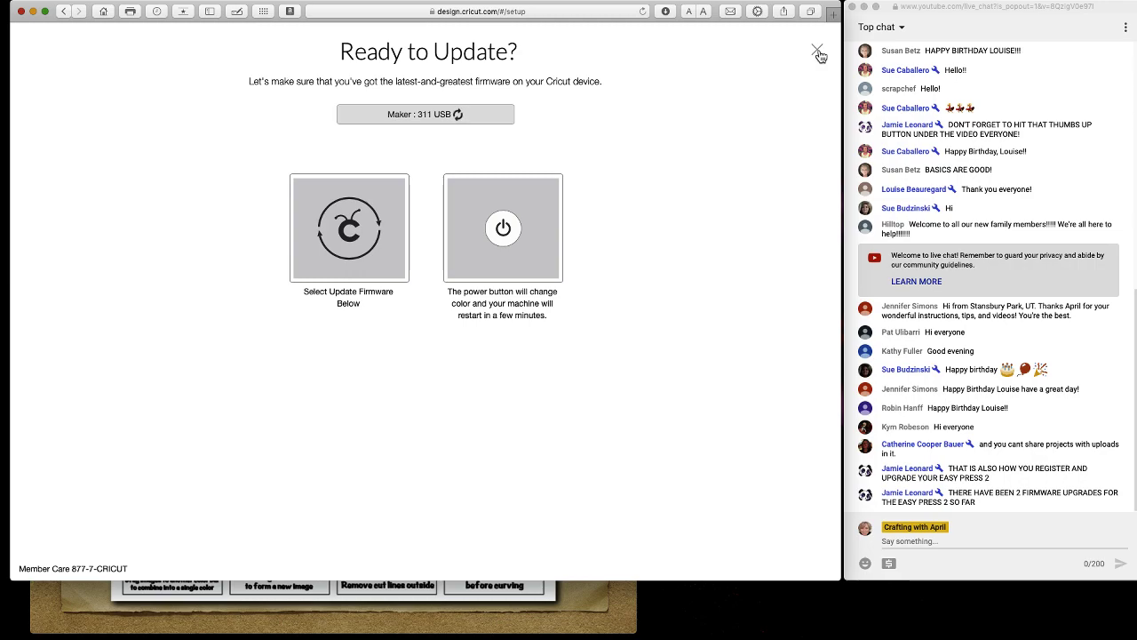
Exit the Ready to Update firmware page and confirm leaving machine setup.
left_click(817, 52)
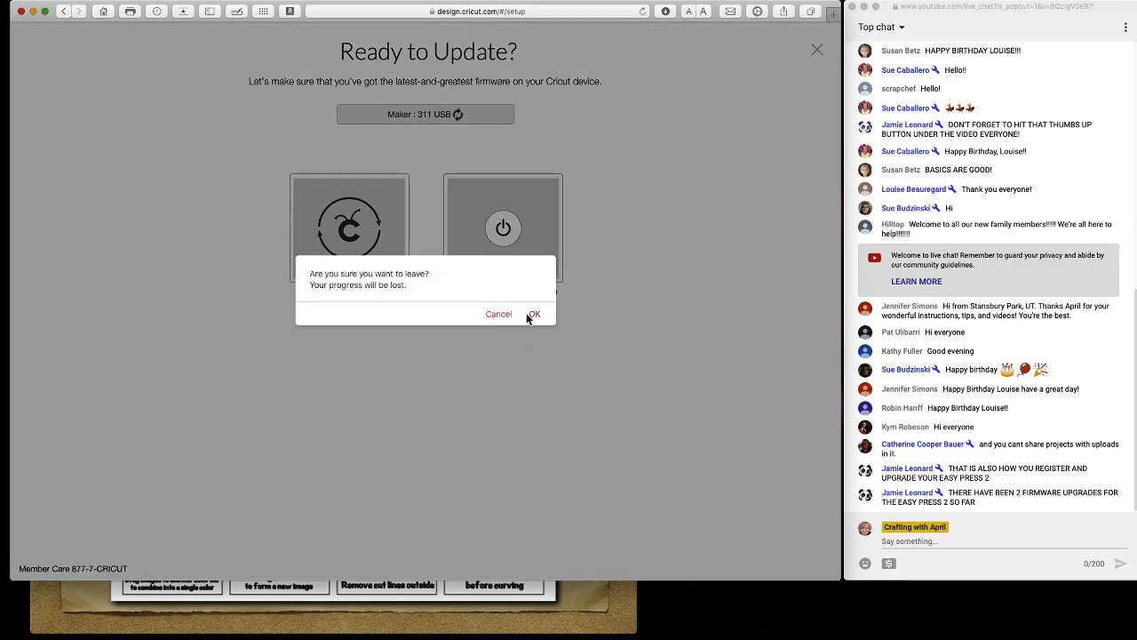
left_click(534, 315)
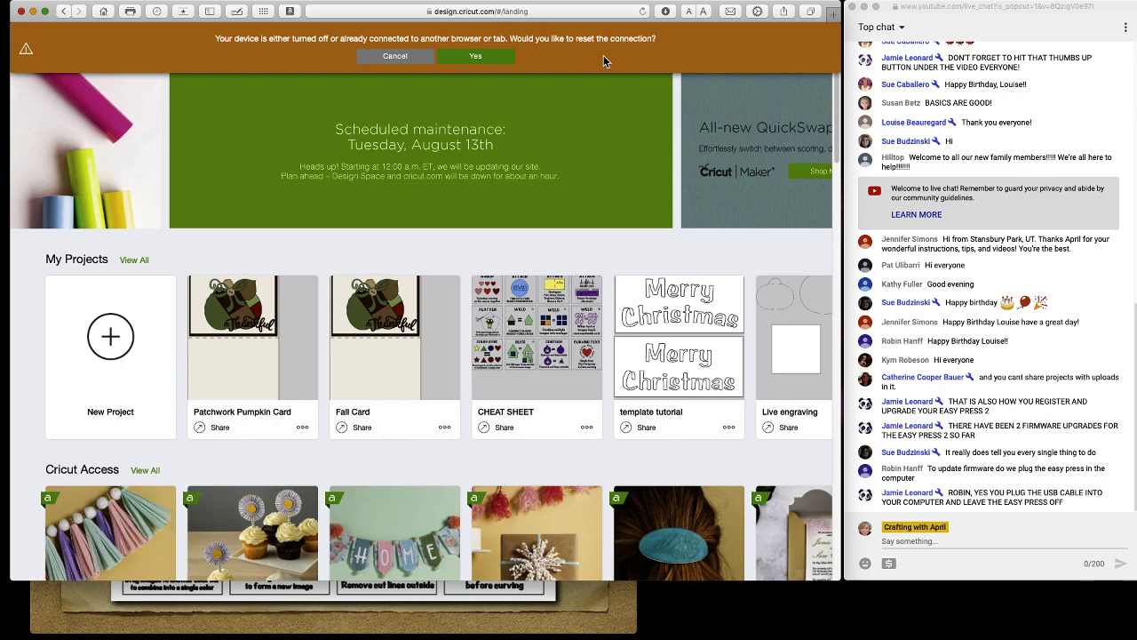
Choose Yes in the orange device banner to reset the machine connection.
left_click(498, 61)
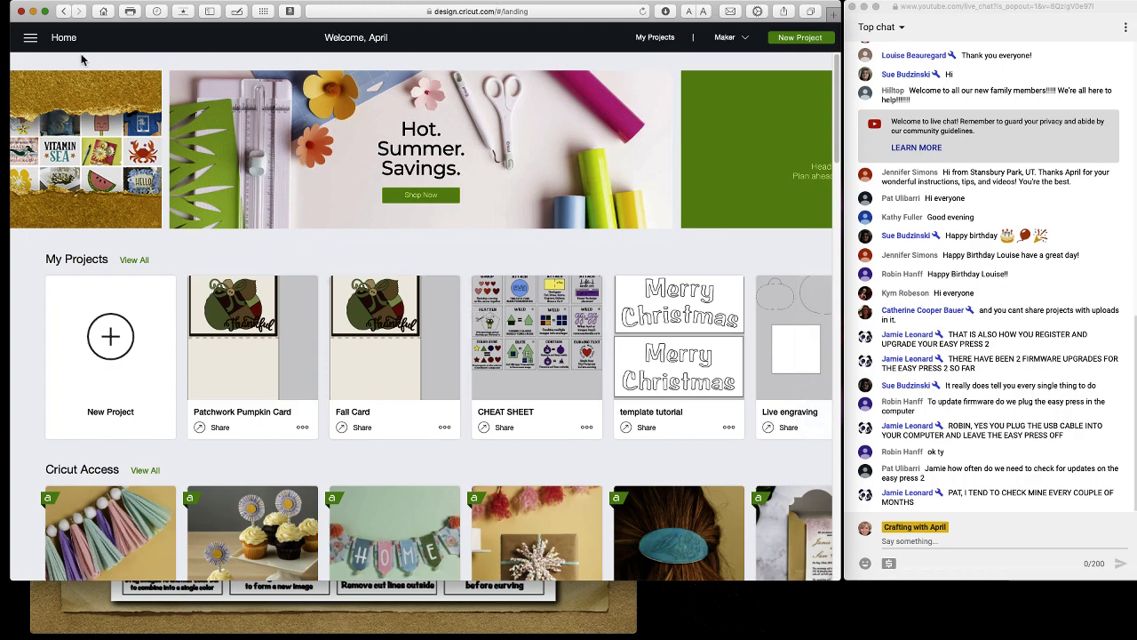
Open the side navigation menu with the hamburger icon at top left.
left_click(30, 38)
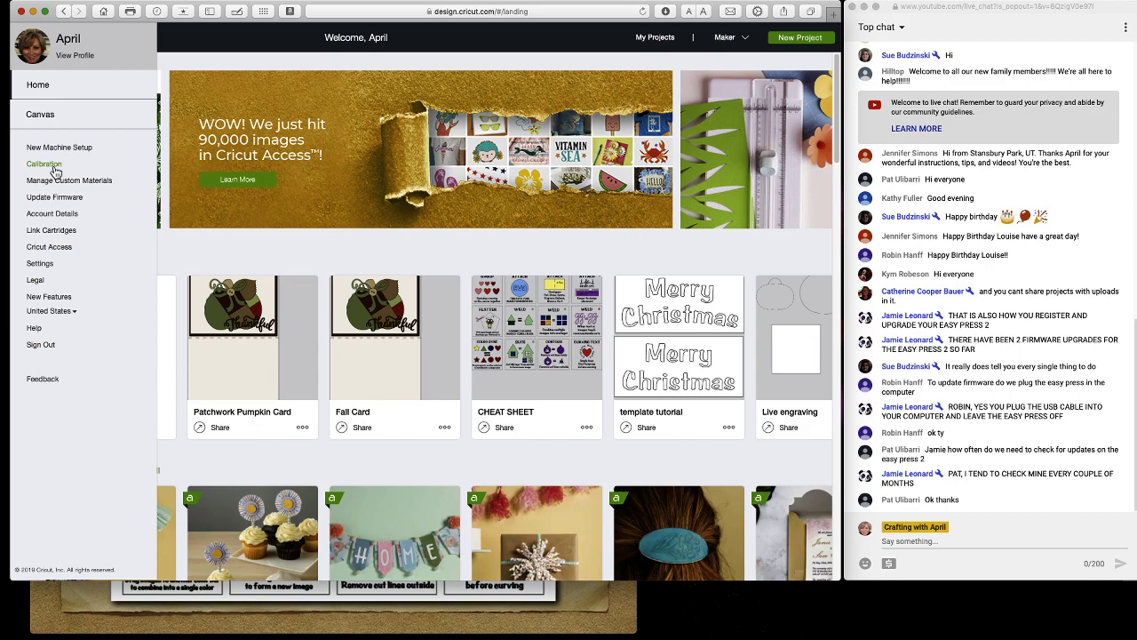
View the Machine Calibration options, close them, and reopen the navigation menu.
left_click(55, 168)
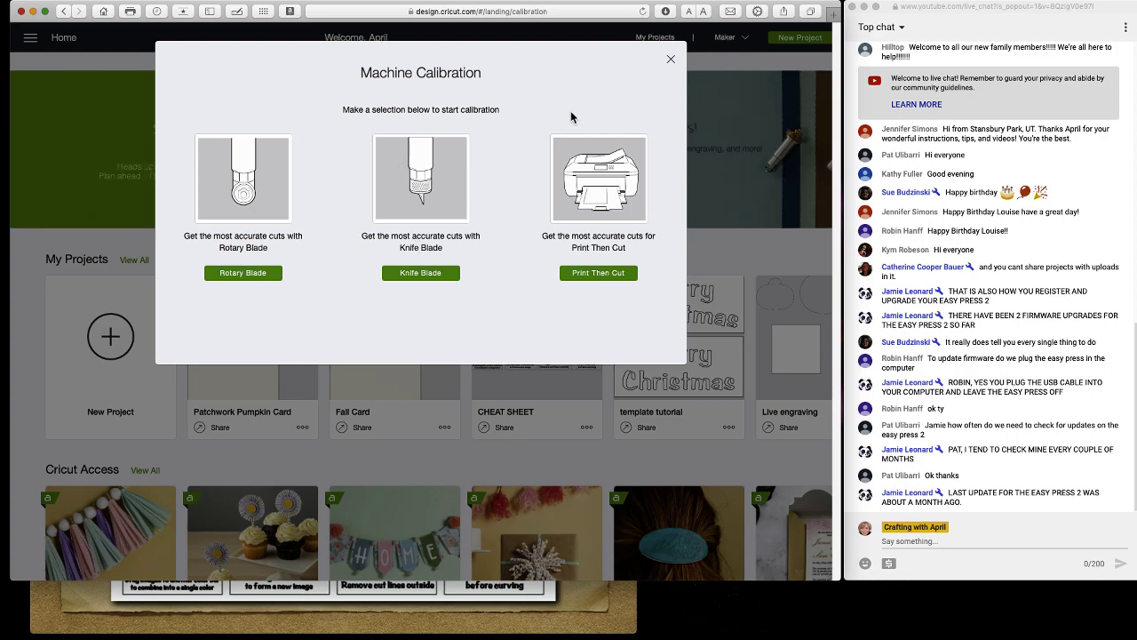
left_click(672, 62)
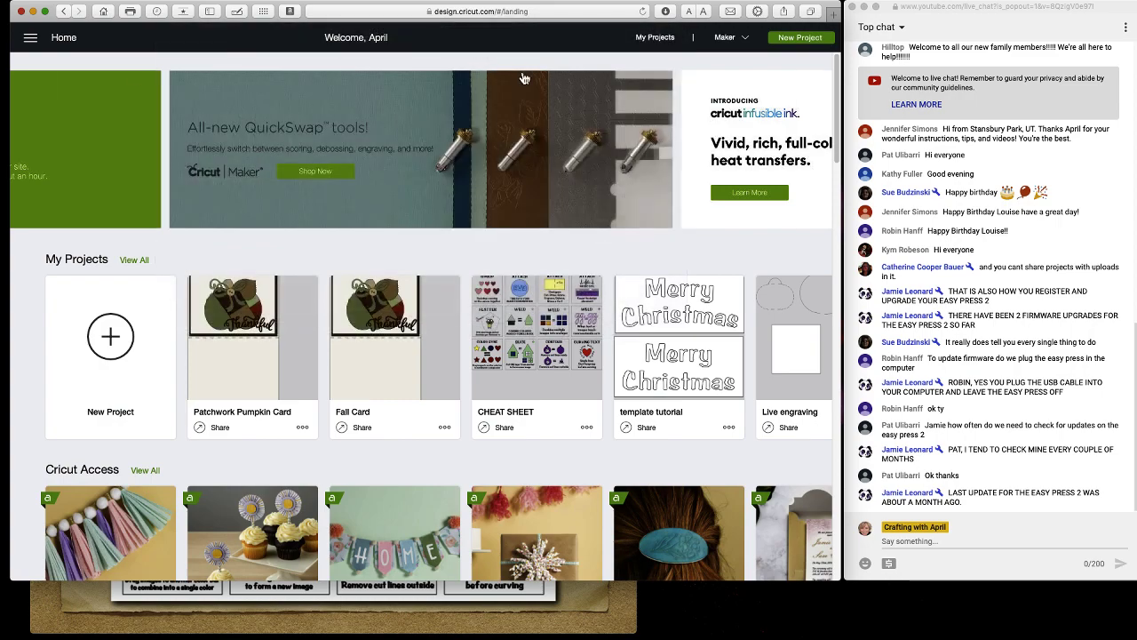
left_click(32, 38)
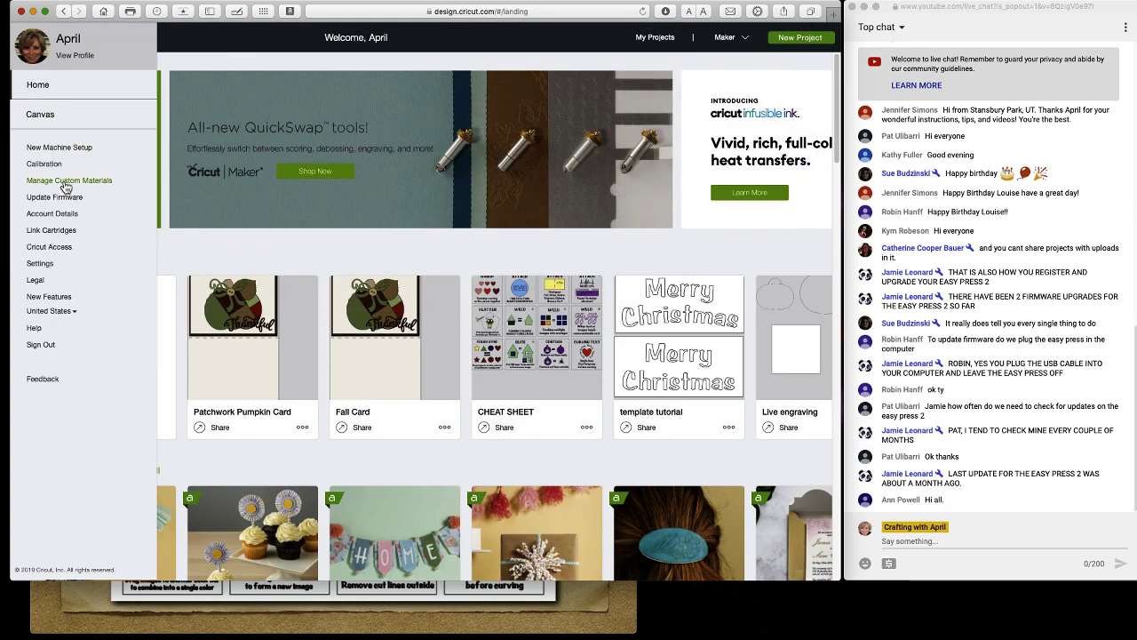
Open Manage Custom Materials for the Maker and scroll to the bottom of the list.
left_click(66, 185)
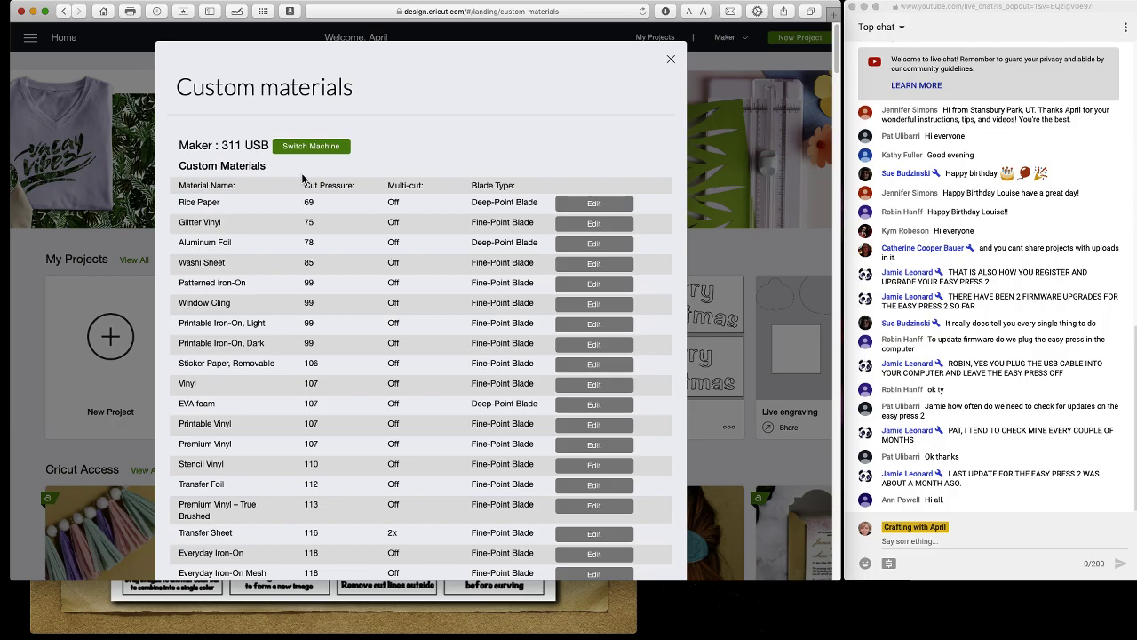
scroll(302, 179, "down", 20)
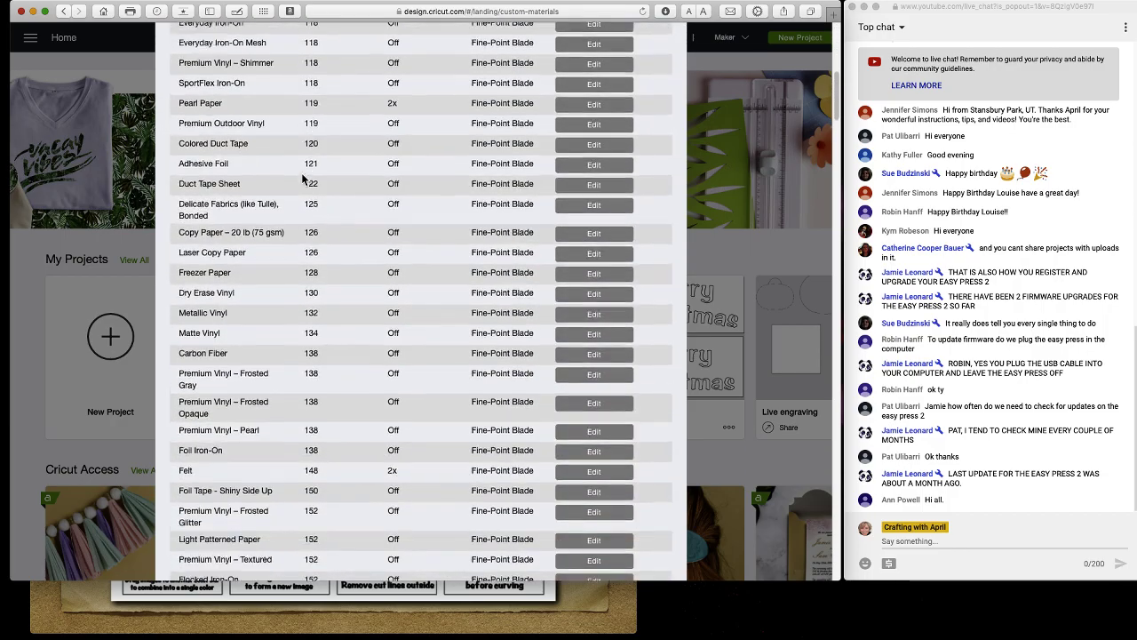
scroll(302, 178, "down", 20)
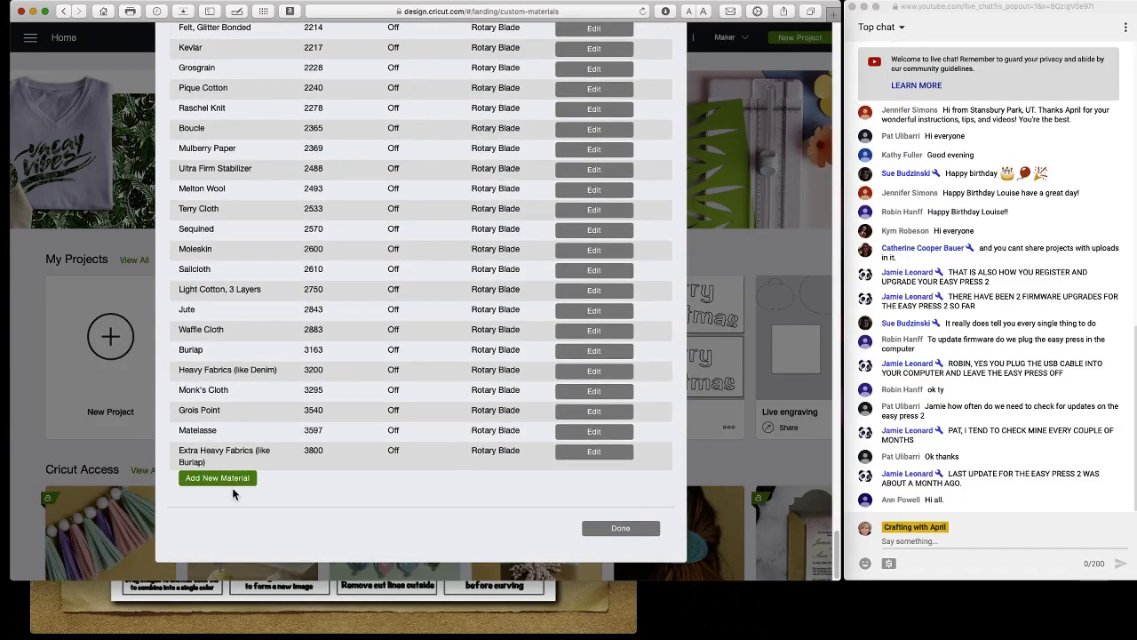
Add a custom material named 'Test tutorial', fixing the capital-E typo, and save it.
left_click(230, 479)
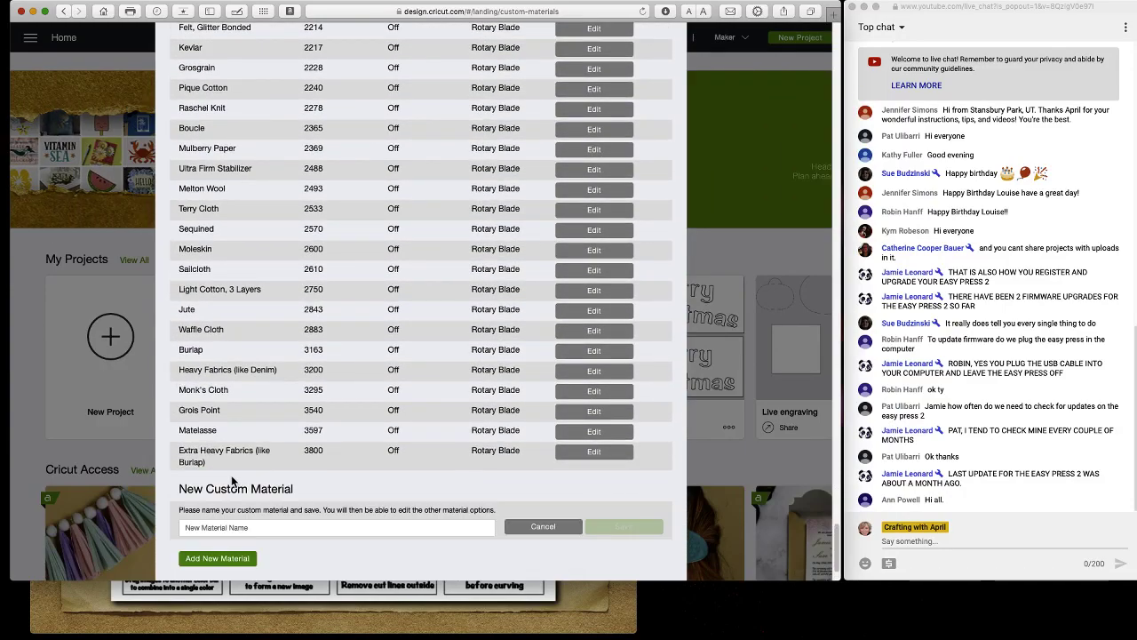
left_click(236, 530)
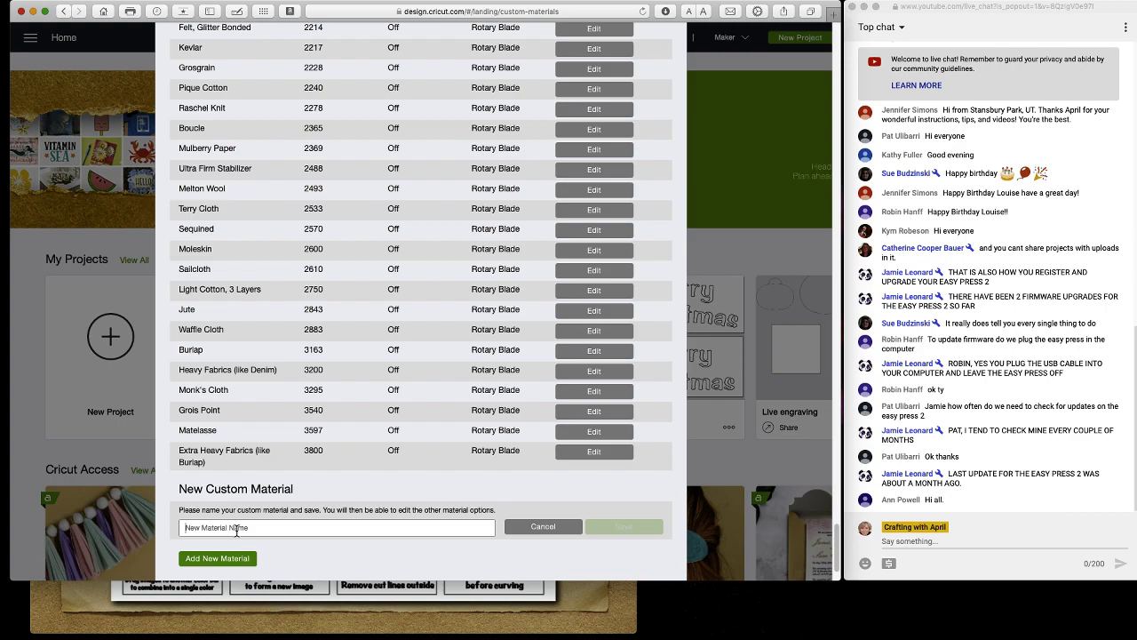
type("TE")
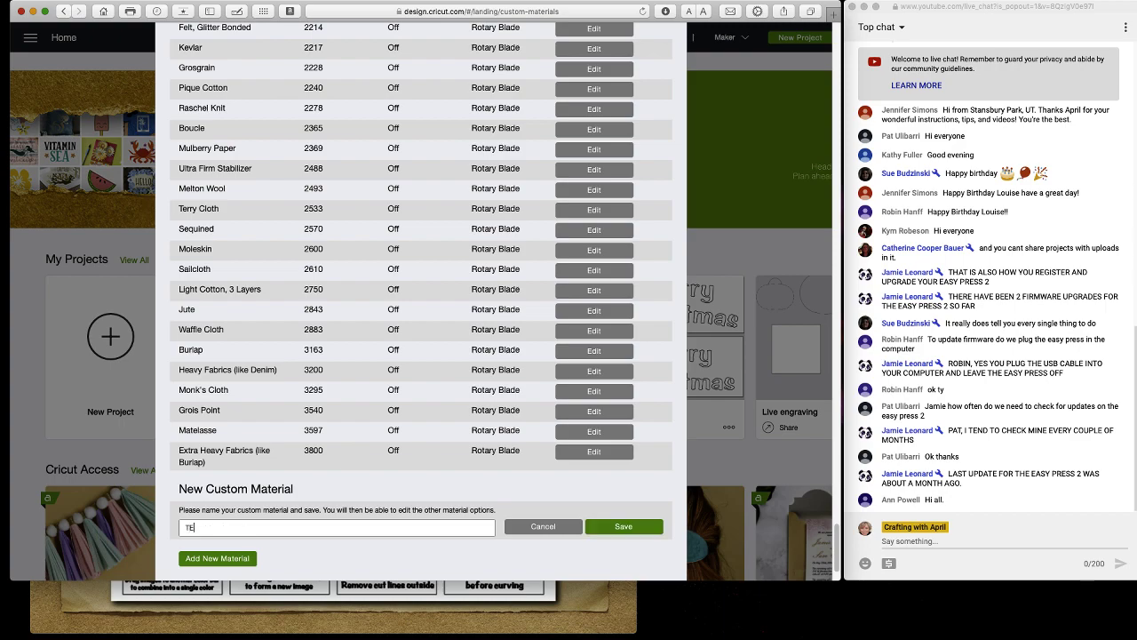
type("st tutorial")
left_click(190, 528)
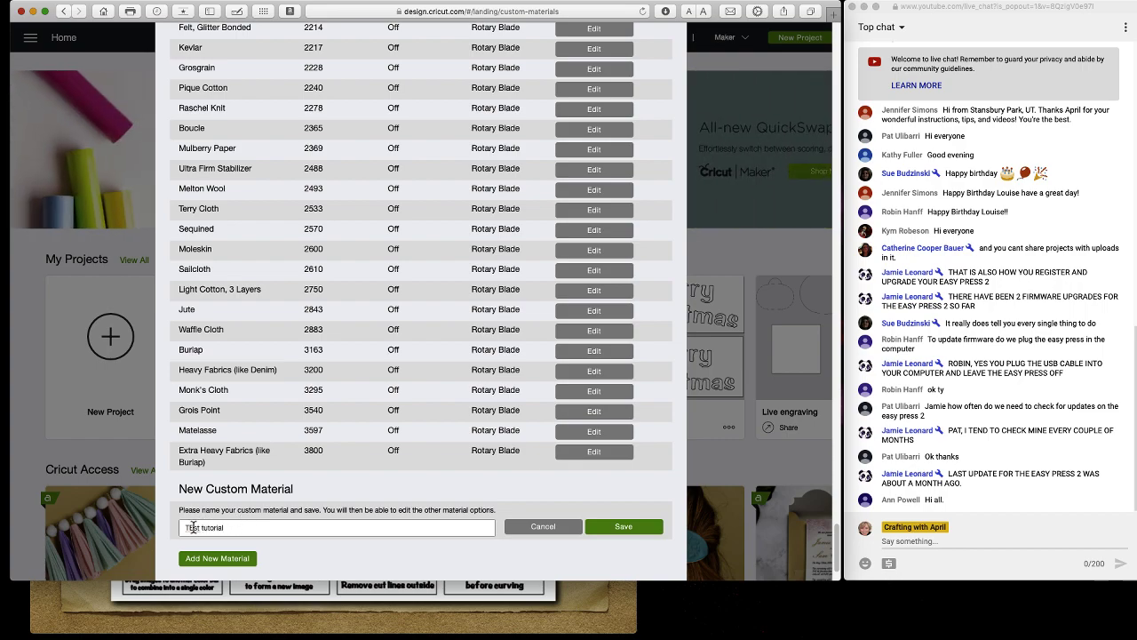
key("BackSpace")
type("e")
left_click(616, 527)
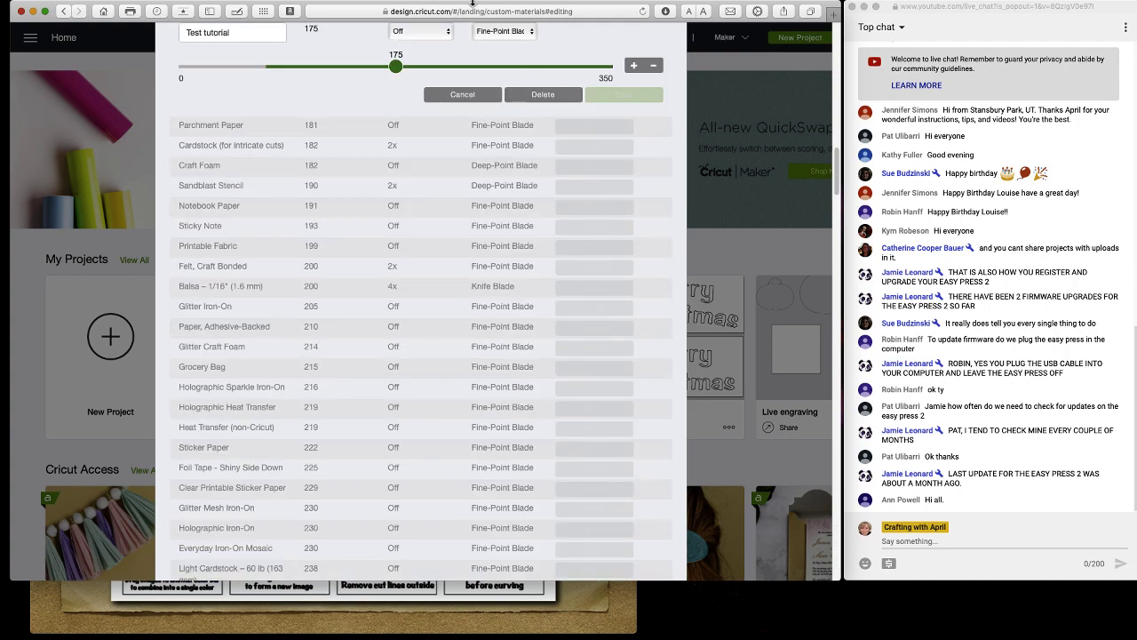
Raise Test tutorial's cut pressure to 237, keeping multi-cut Off and Fine-Point Blade, and save.
scroll(435, 96, "up", 2)
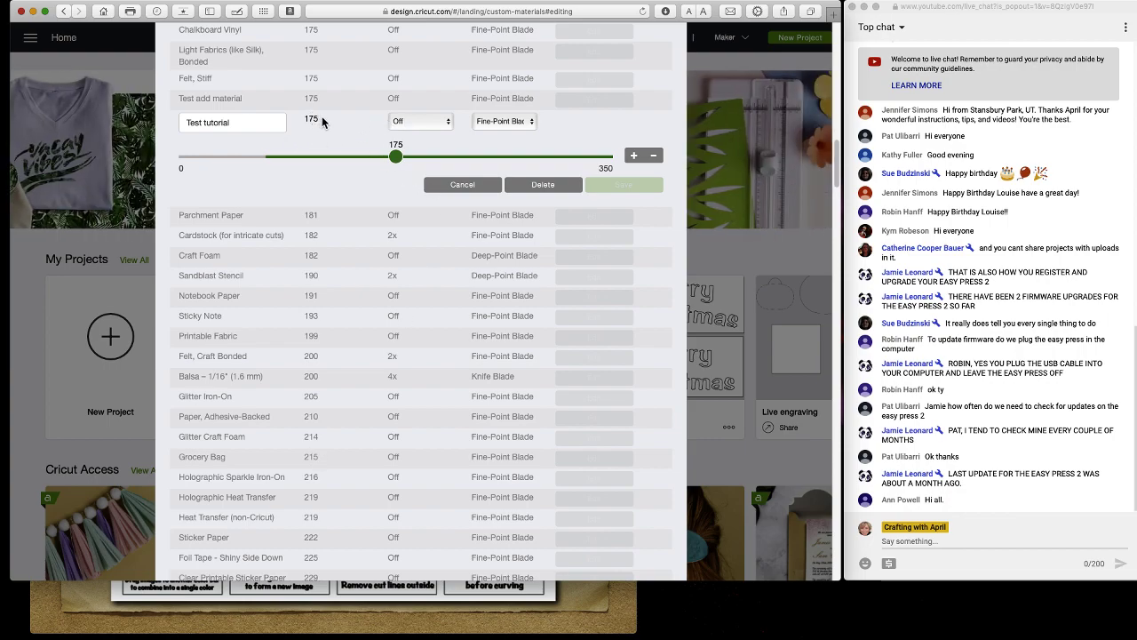
left_click_drag(396, 157, 473, 163)
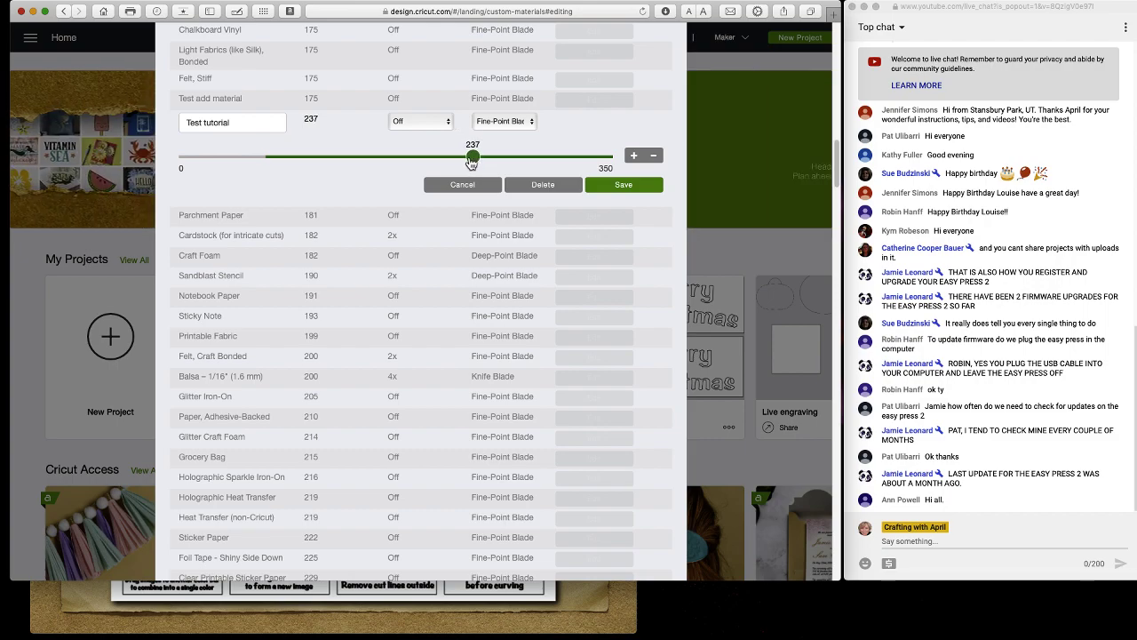
left_click(408, 123)
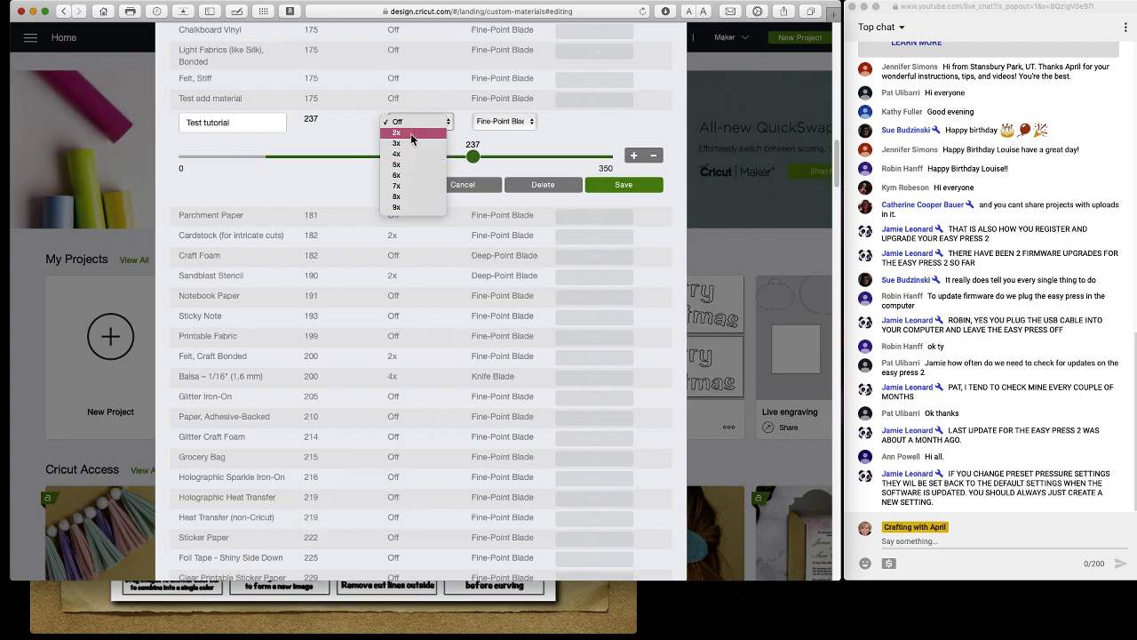
left_click(499, 123)
left_click(500, 122)
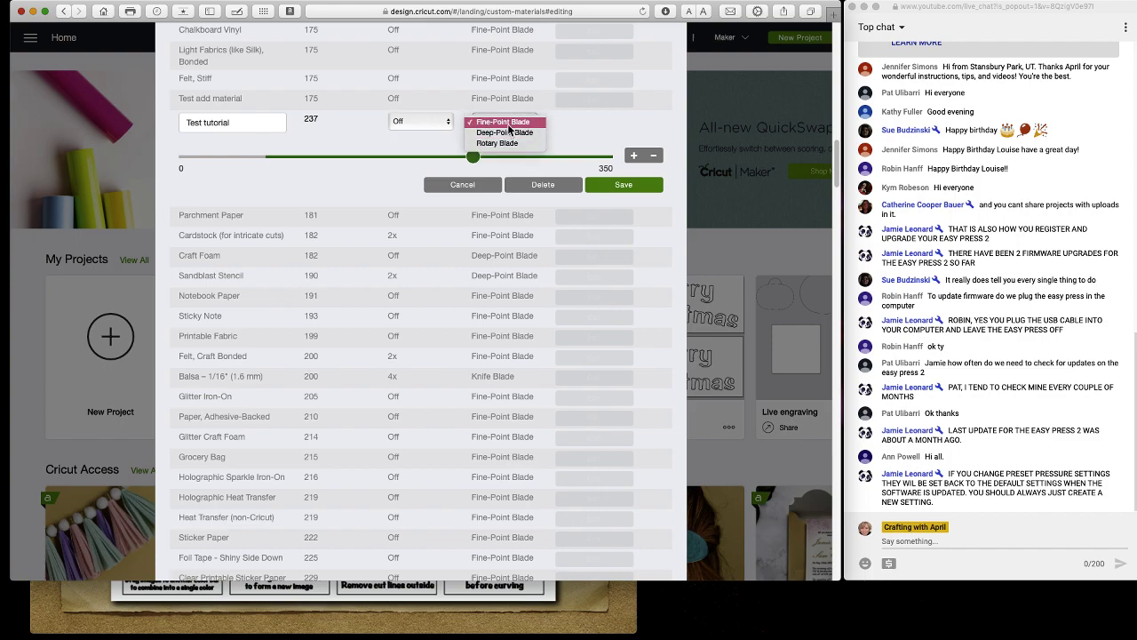
left_click(507, 124)
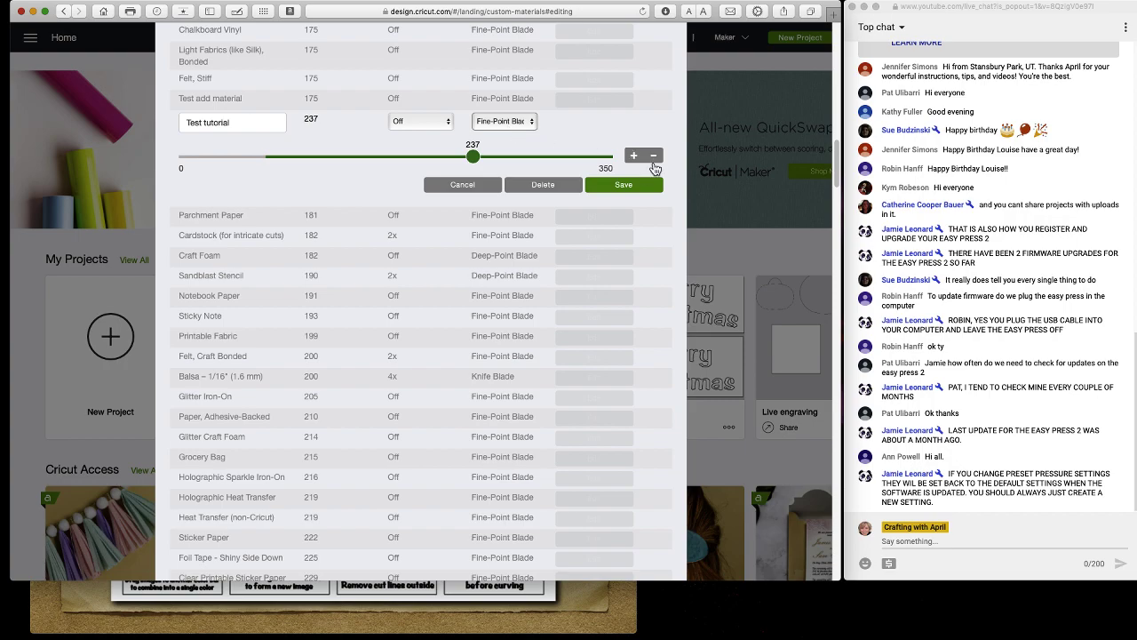
left_click(624, 184)
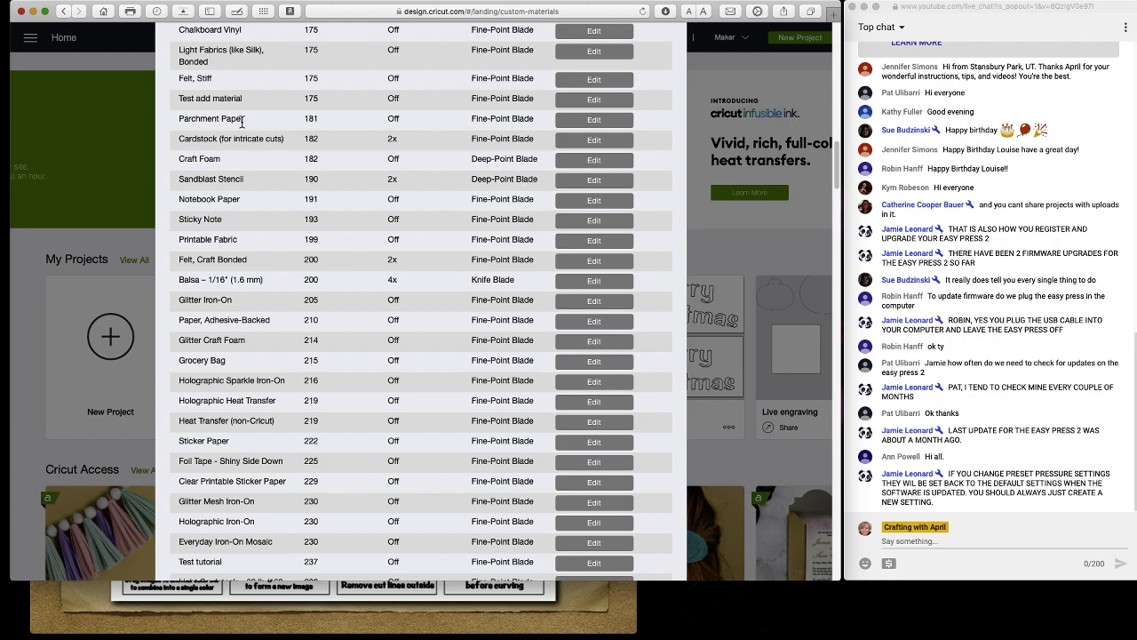
Confirm the Test tutorial row shows pressure 237, then close the custom materials list.
scroll(224, 556, "down", 4)
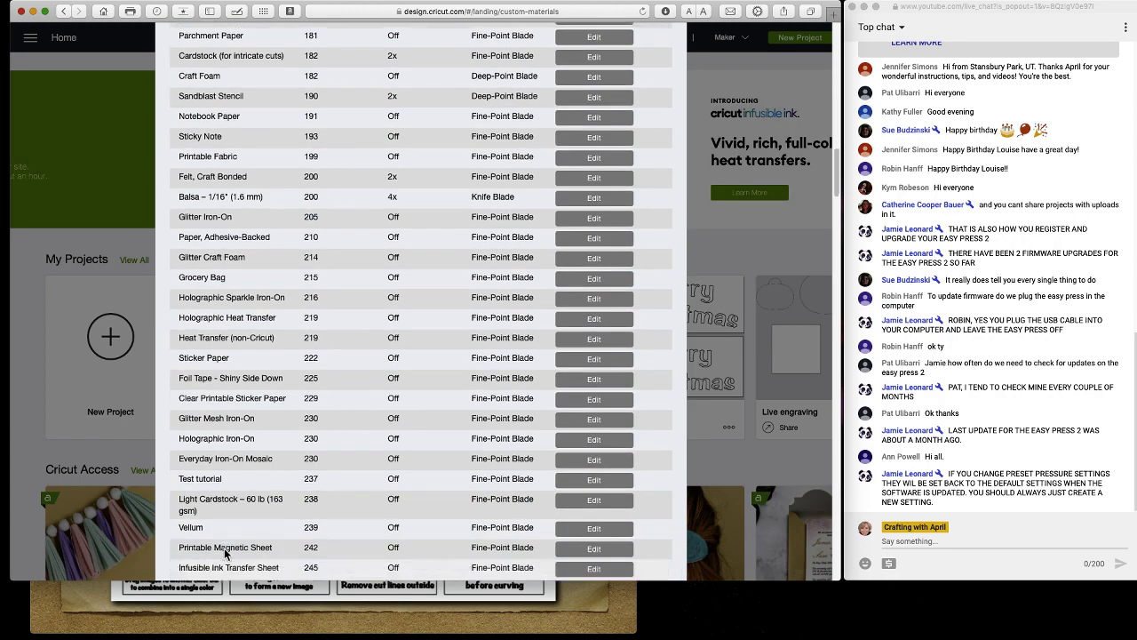
left_click_drag(348, 400, 224, 397)
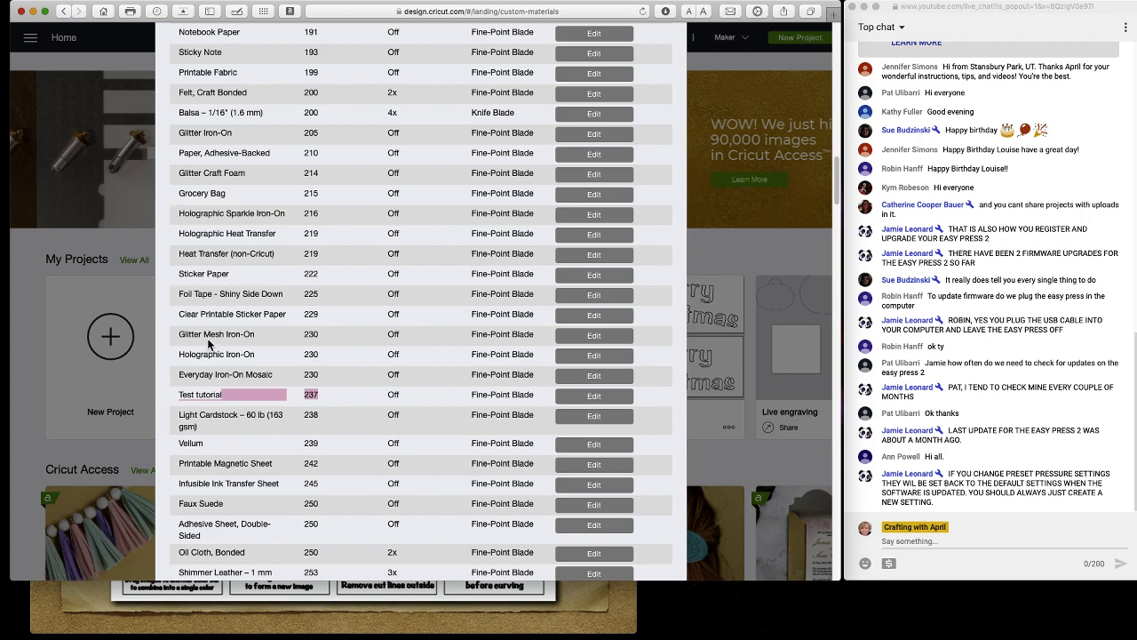
left_click(229, 397)
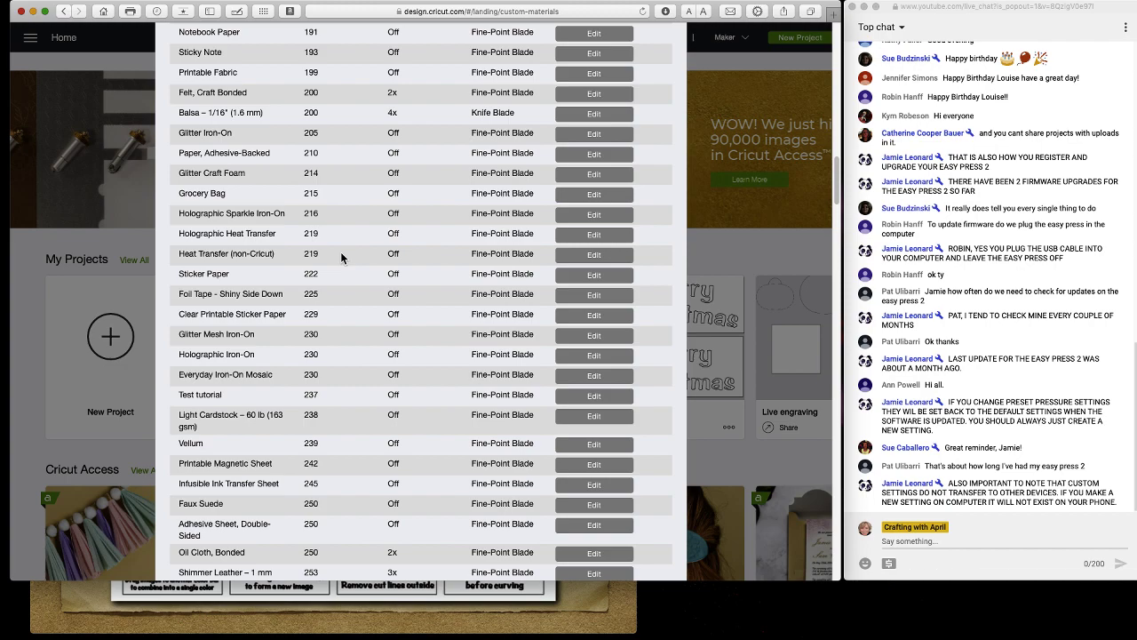
left_click(133, 253)
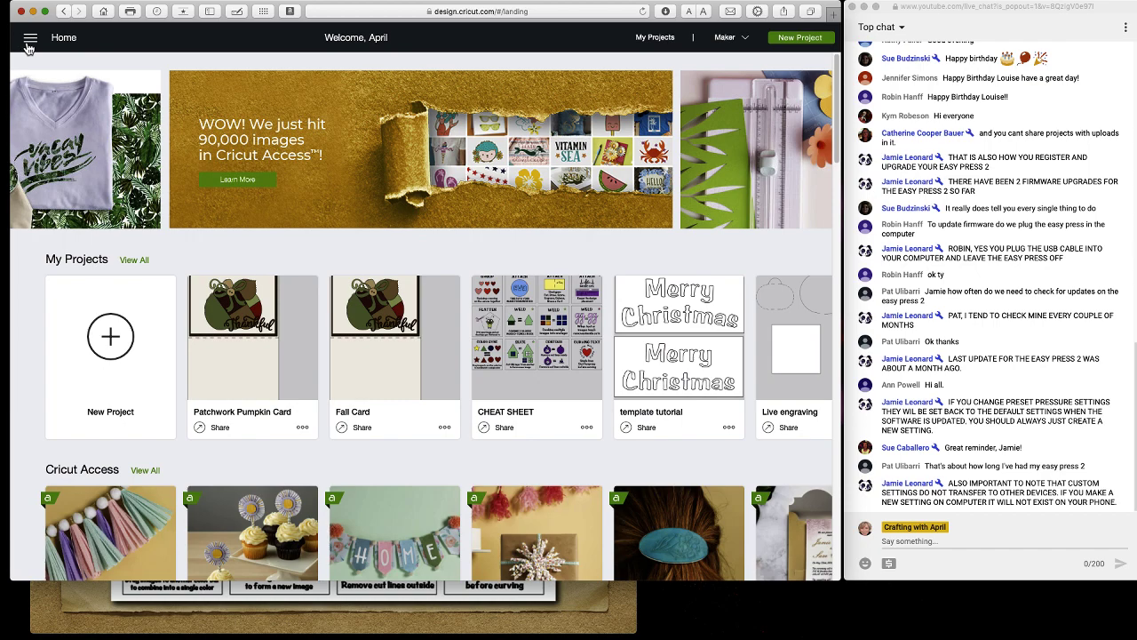
Open the side navigation drawer from the Home page.
left_click(28, 40)
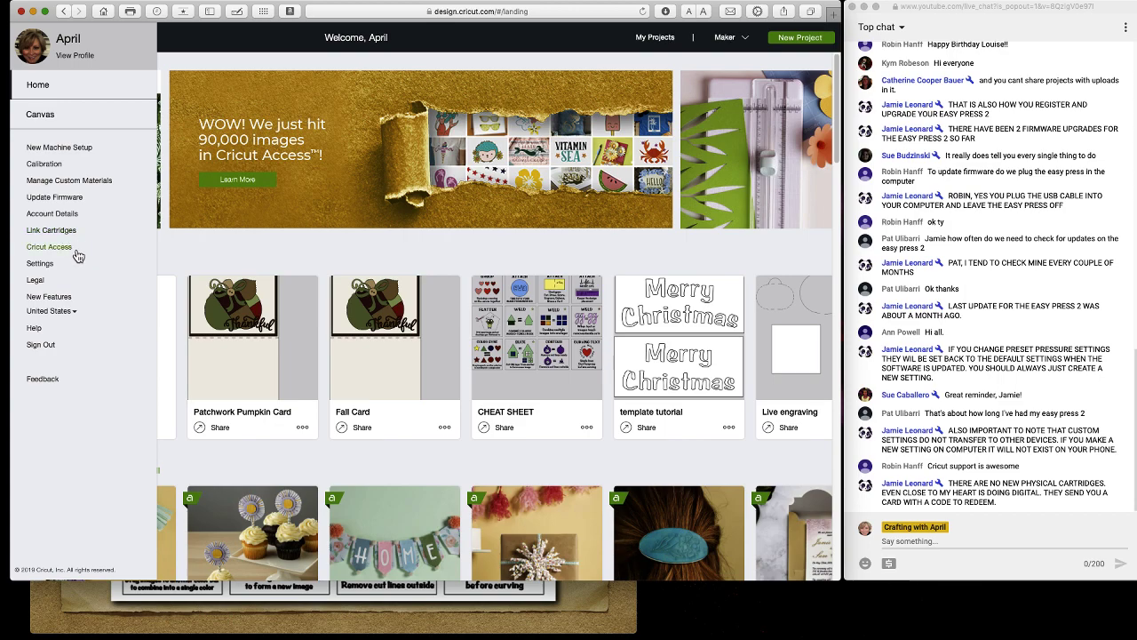
Show the Cricut Access details and highlight the Premium Yearly renewal date, June 29, 2020.
left_click(62, 252)
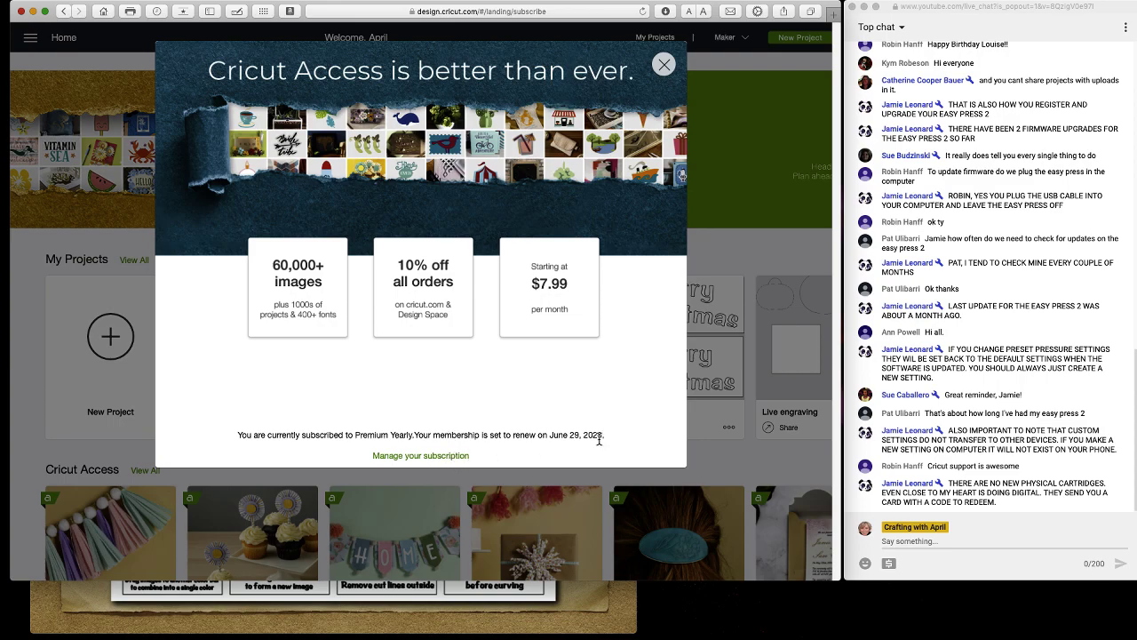
left_click_drag(608, 435, 245, 435)
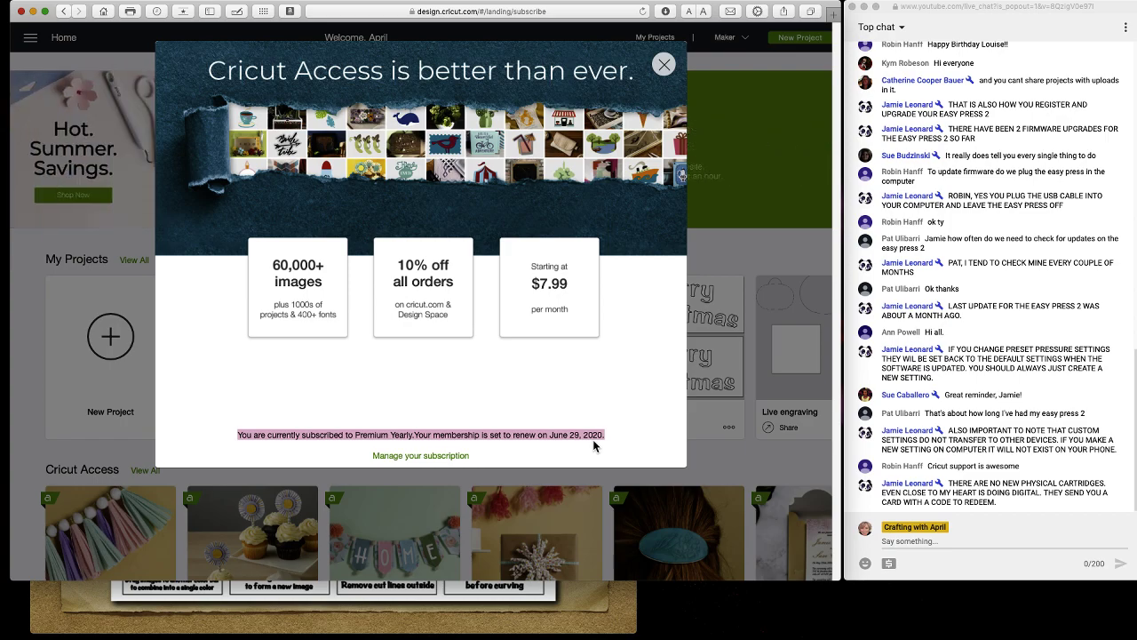
Cycle the canvas grid through Partial, No Grid and Full twice, leaving Full Grid set.
left_click(37, 289)
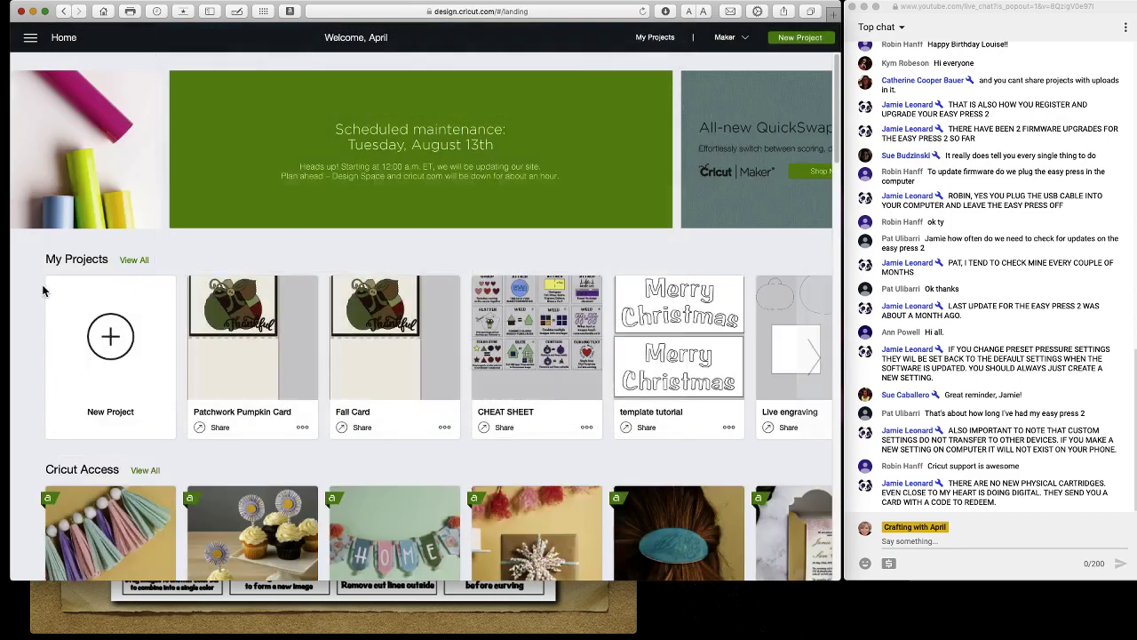
left_click(30, 39)
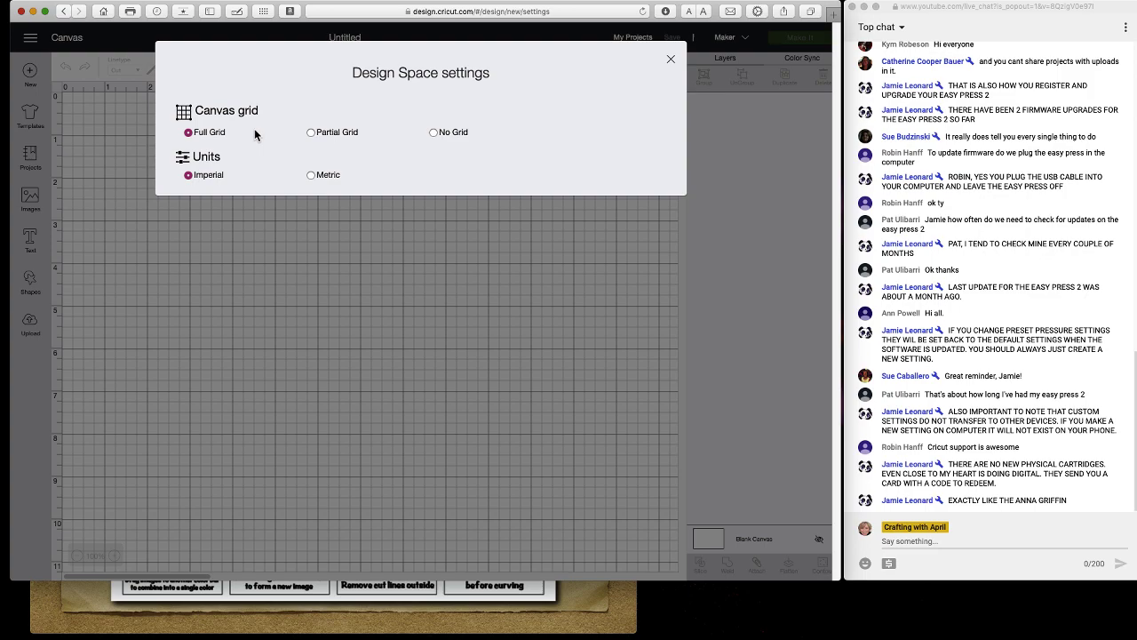
left_click(311, 133)
left_click(434, 133)
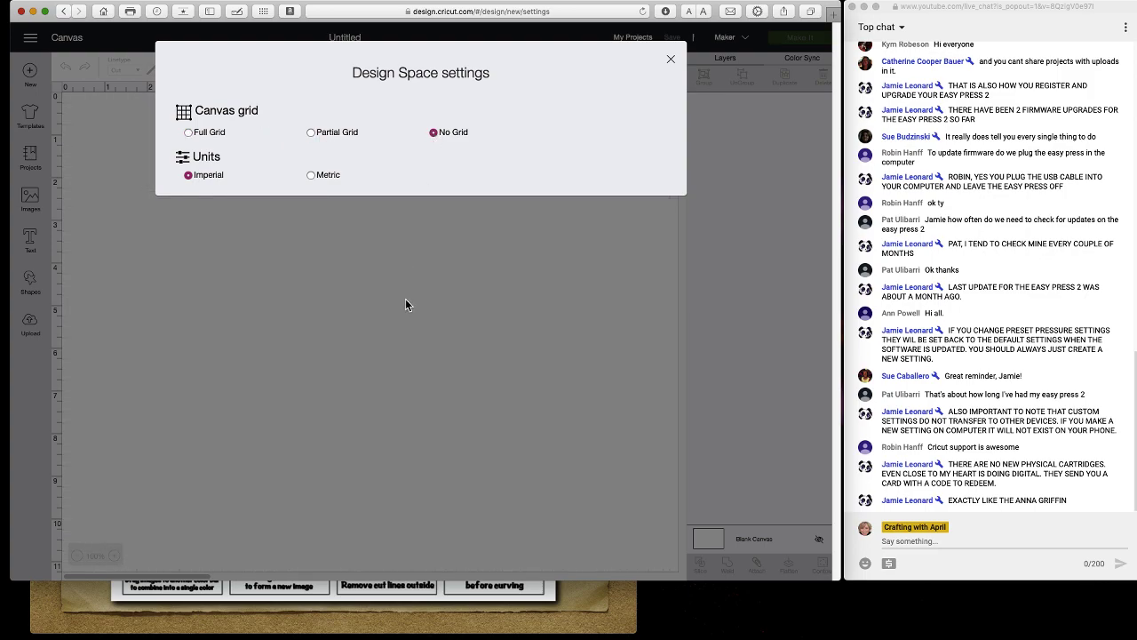
left_click(190, 132)
left_click(307, 133)
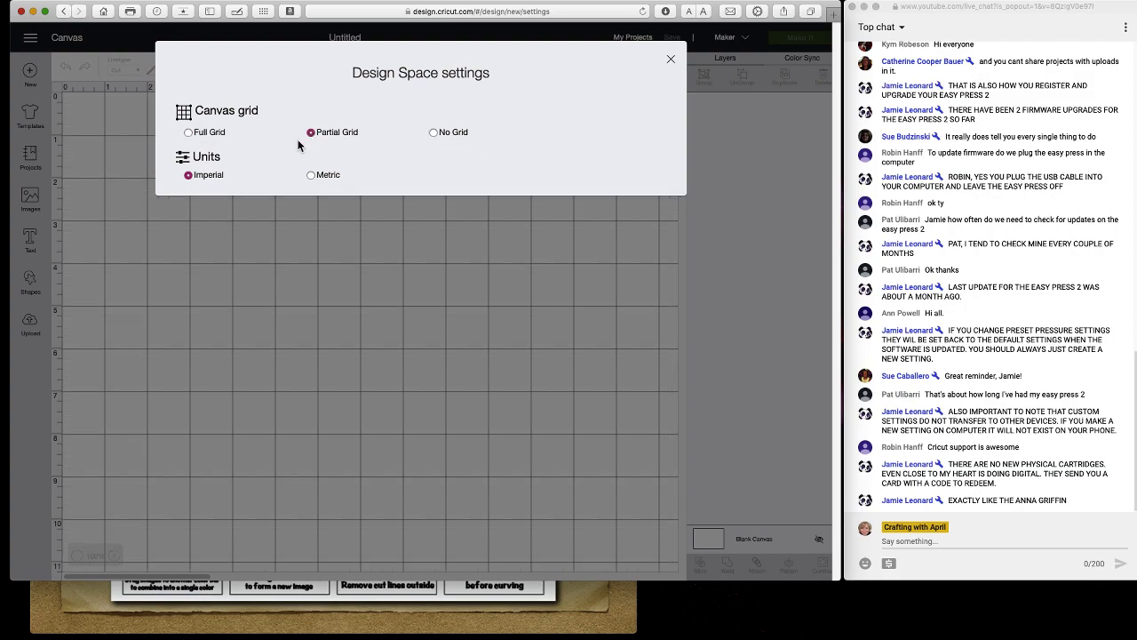
left_click(433, 134)
left_click(189, 133)
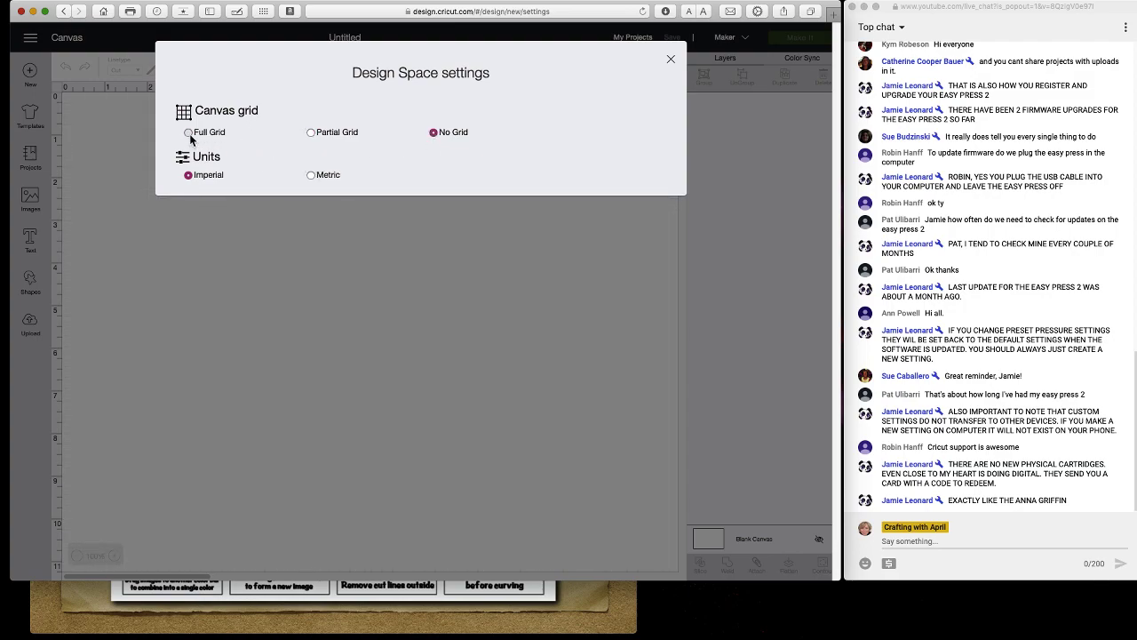
left_click(671, 59)
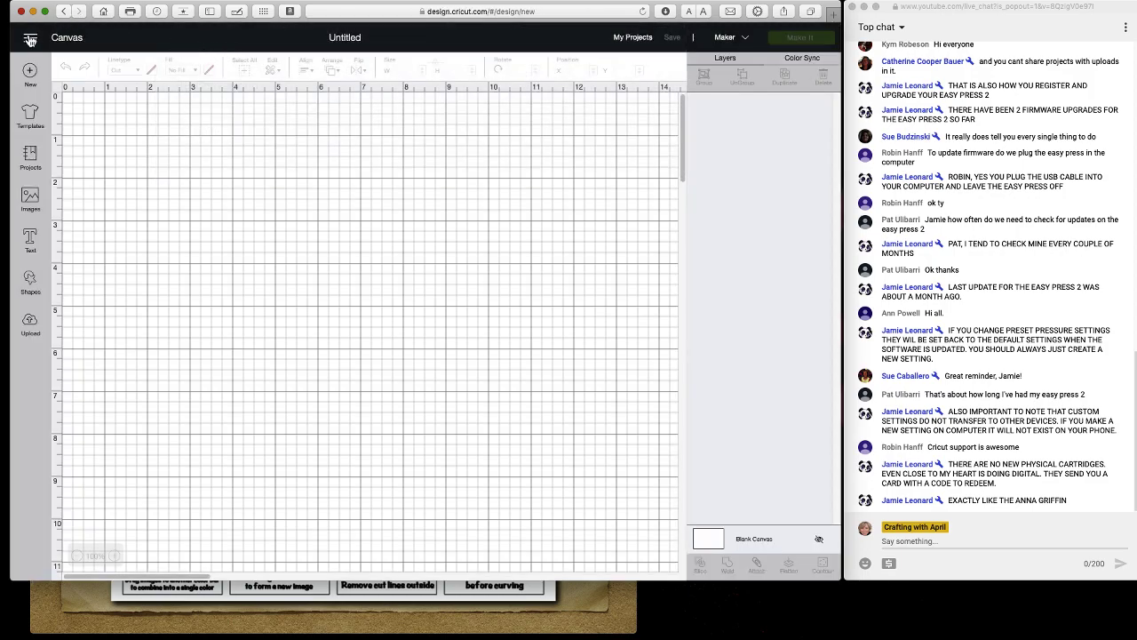
left_click(30, 38)
Go back to the Home page and open Cricut's Legal information from the side menu.
left_click(51, 85)
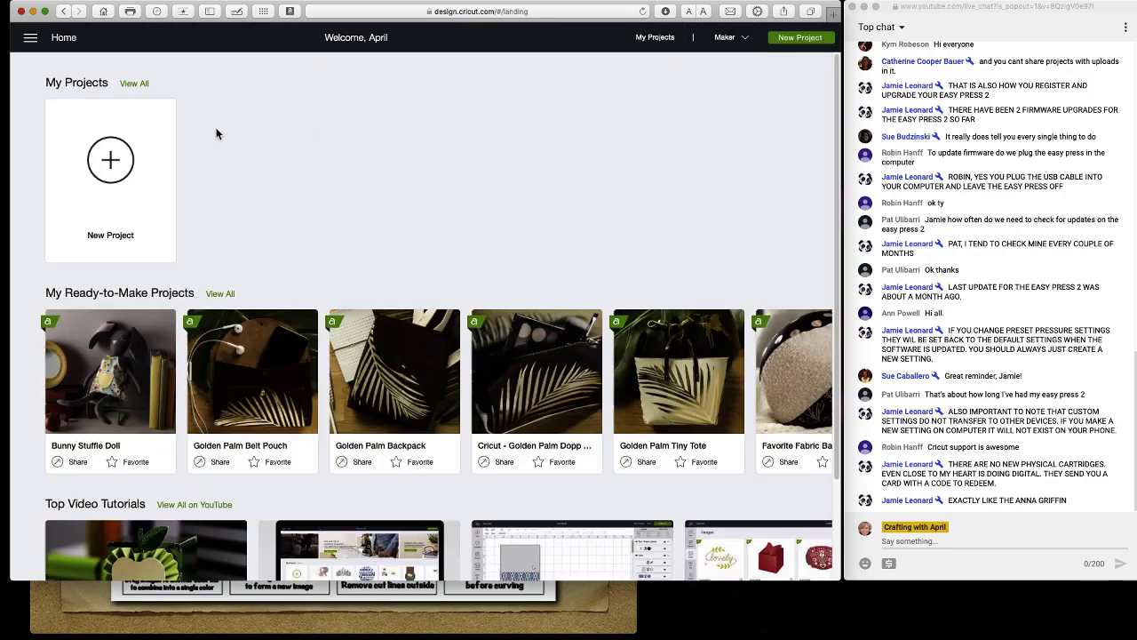
left_click(30, 40)
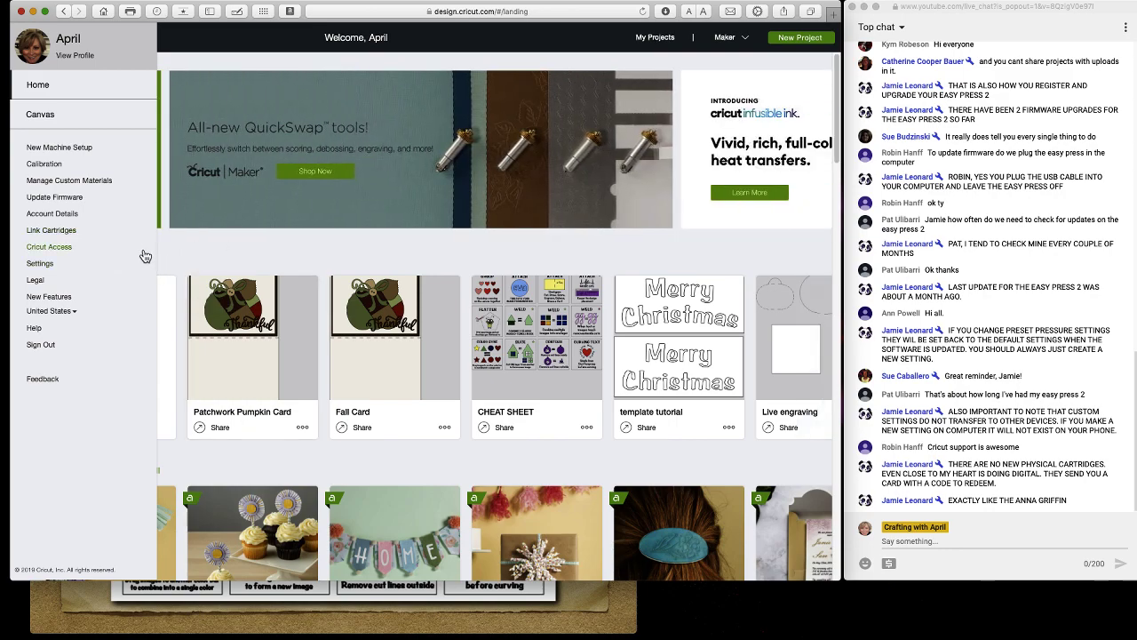
left_click(36, 281)
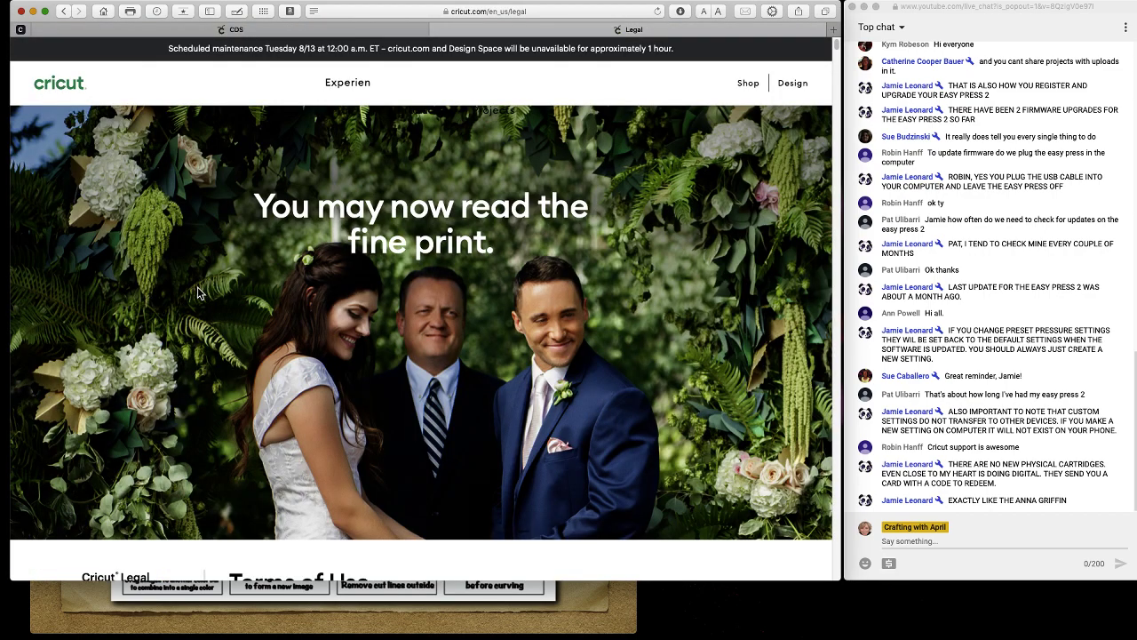
Scroll through the legal terms and jump to the Angel Policy section.
scroll(364, 342, "down", 10)
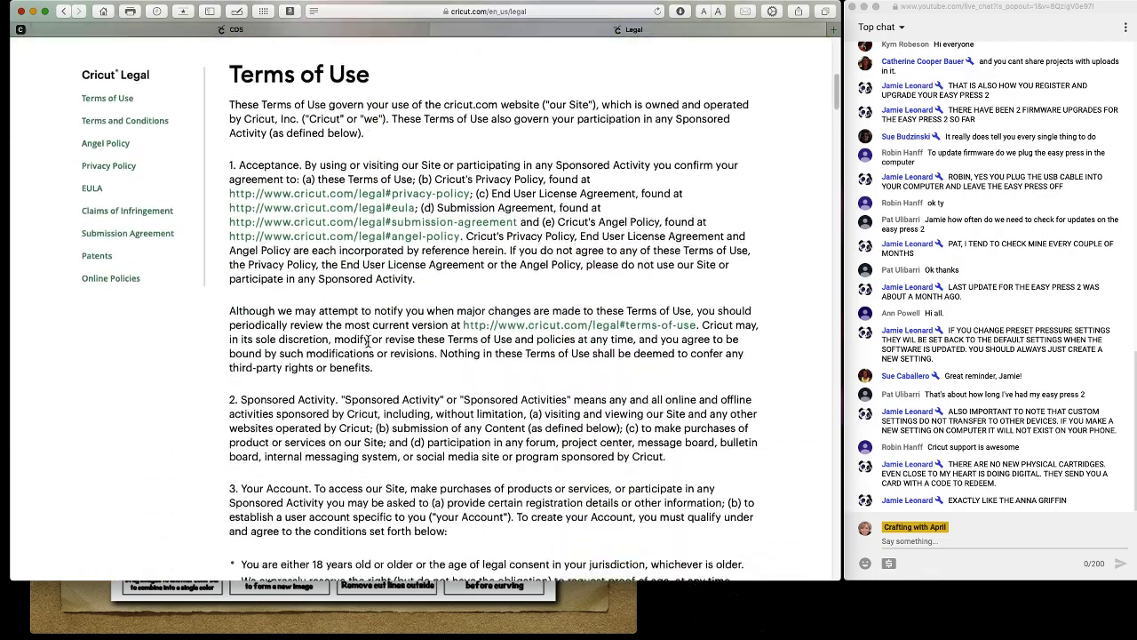
scroll(368, 342, "down", 5)
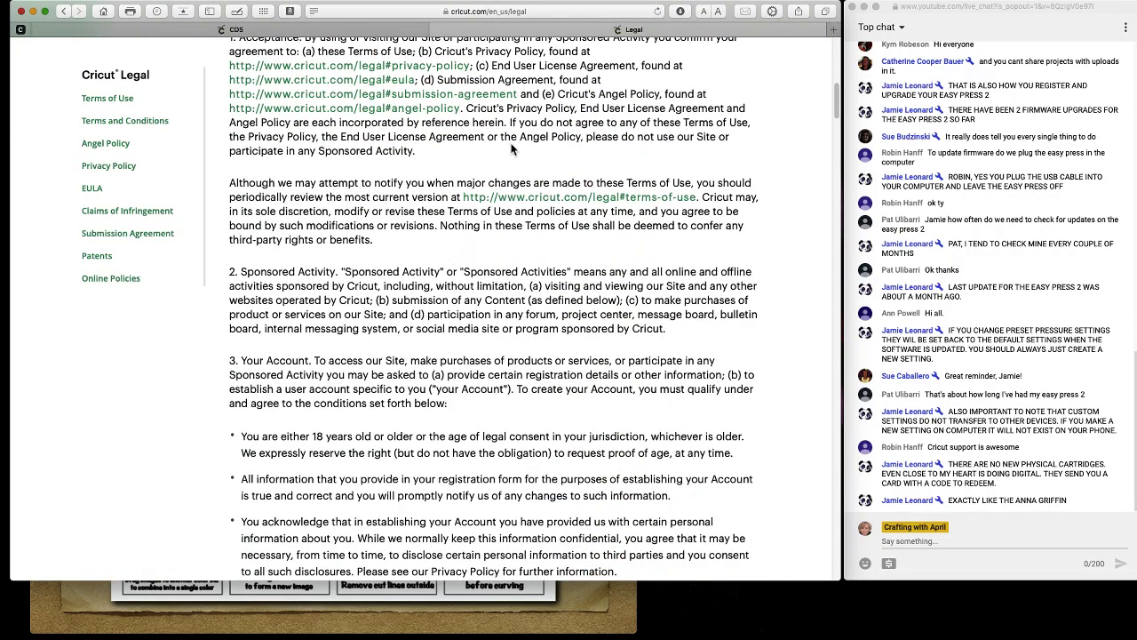
left_click(416, 108)
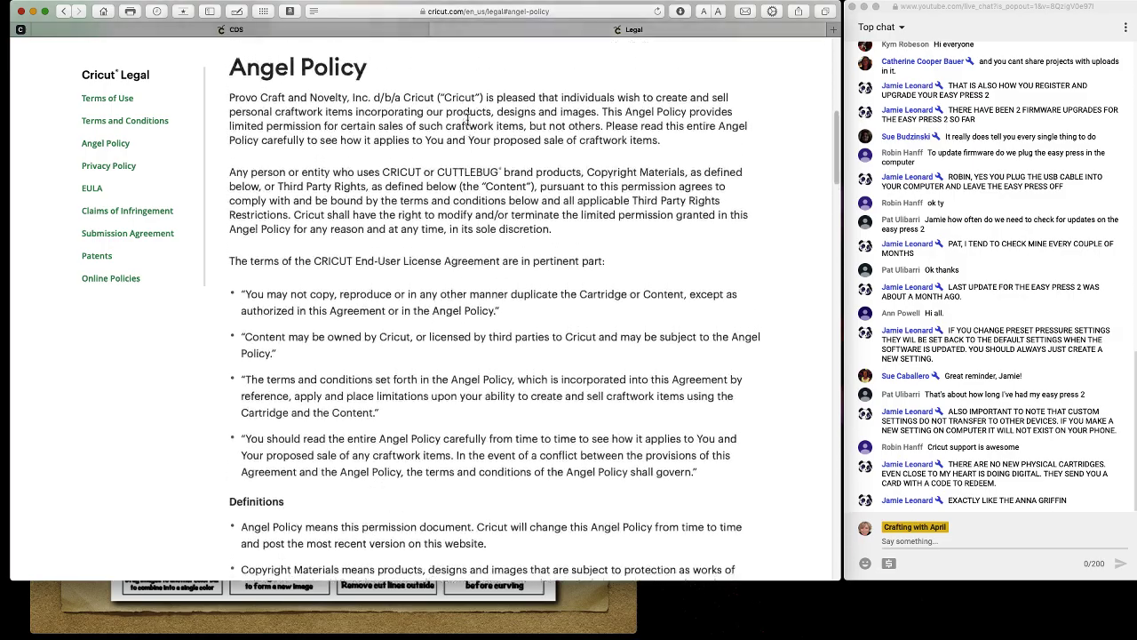
Read through the Angel Policy's Definitions and Permission sections, then switch back to Design Space.
scroll(413, 185, "down", 10)
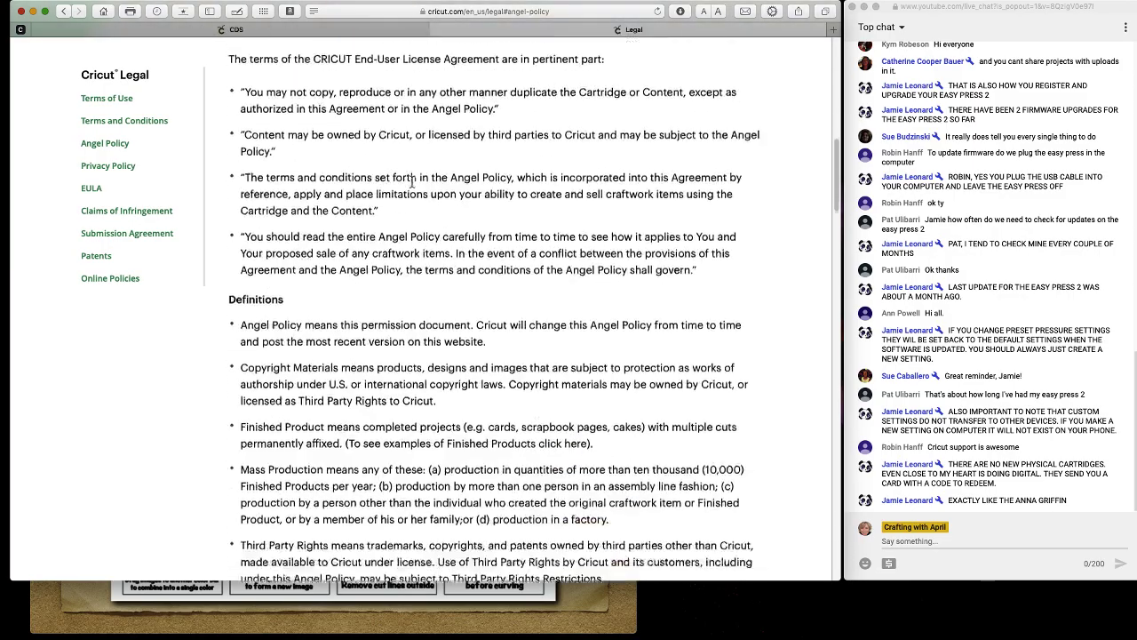
scroll(413, 185, "down", 1)
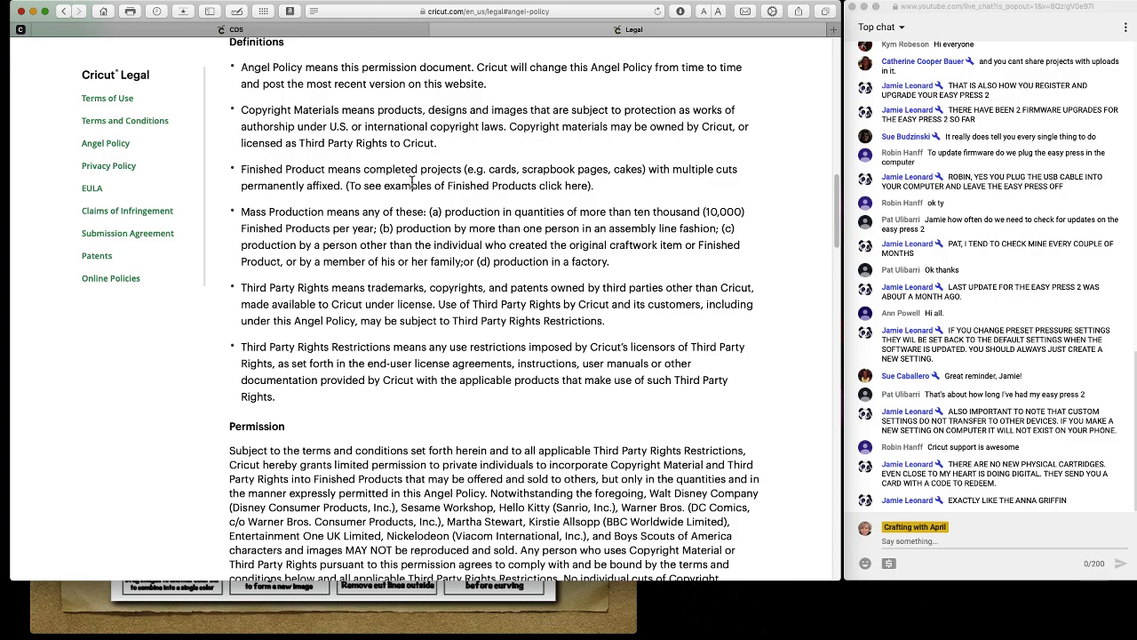
scroll(411, 182, "down", 5)
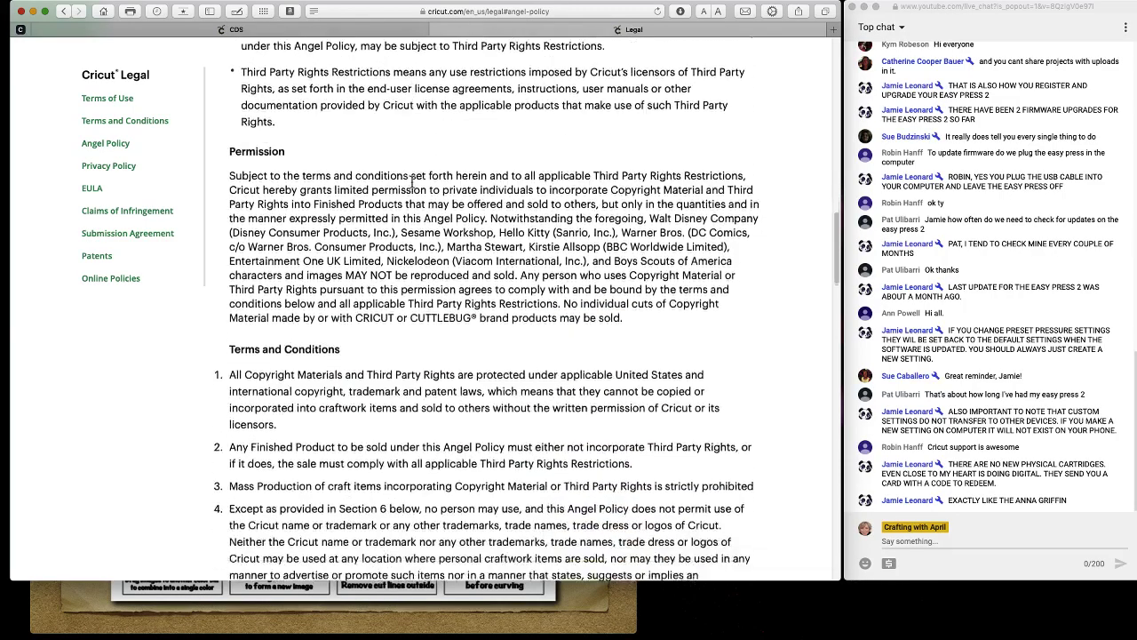
scroll(411, 183, "down", 2)
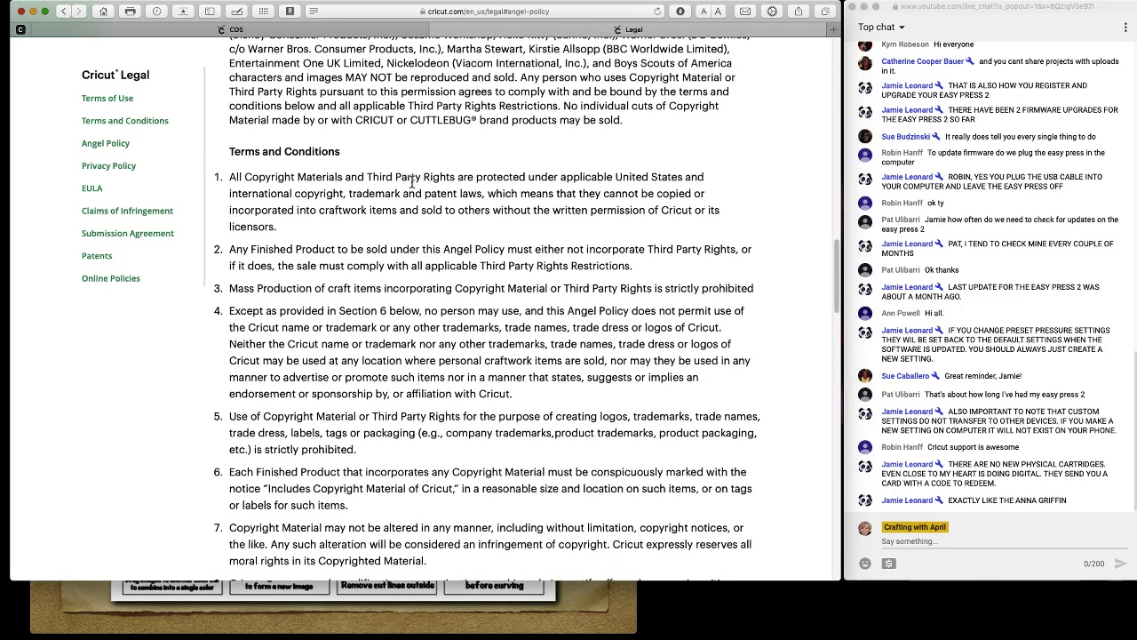
scroll(411, 182, "down", 3)
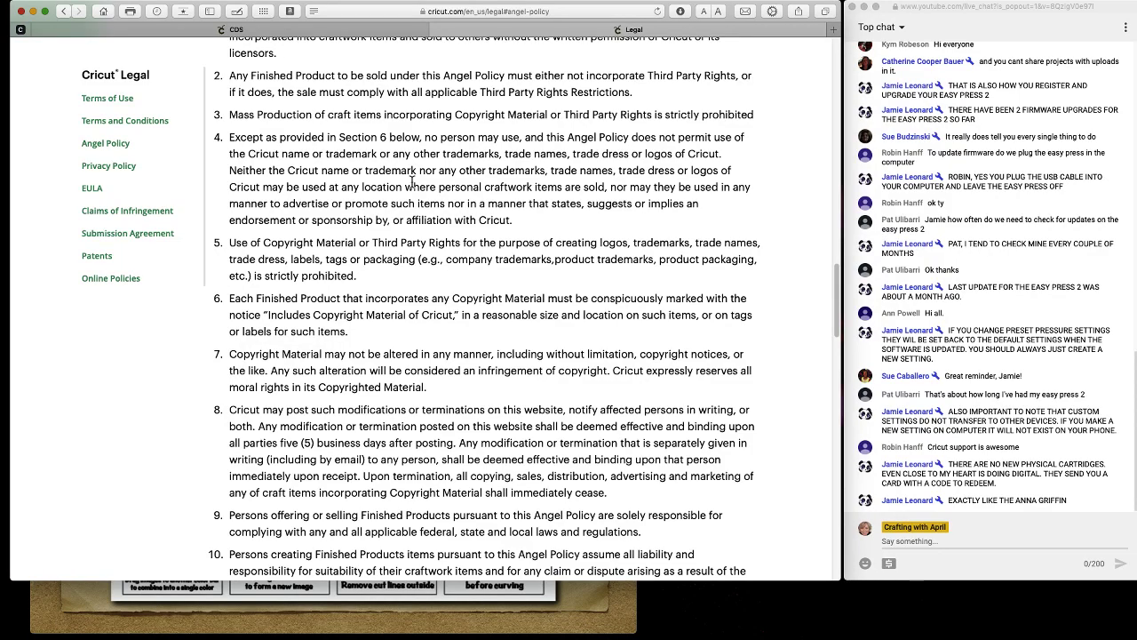
scroll(411, 182, "down", 3)
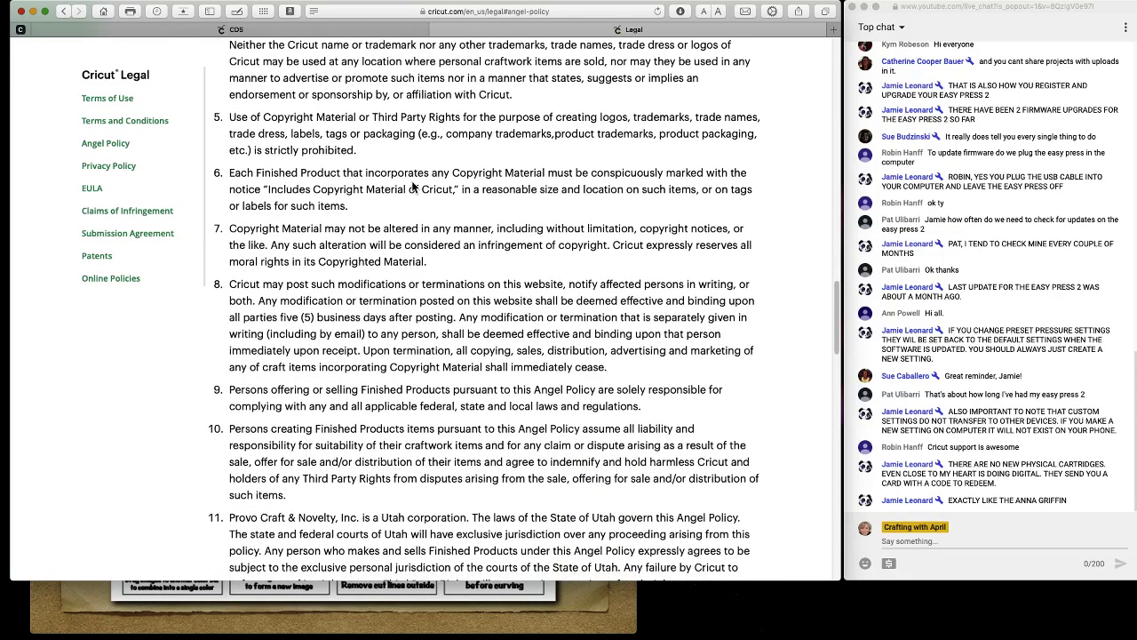
scroll(412, 185, "down", 2)
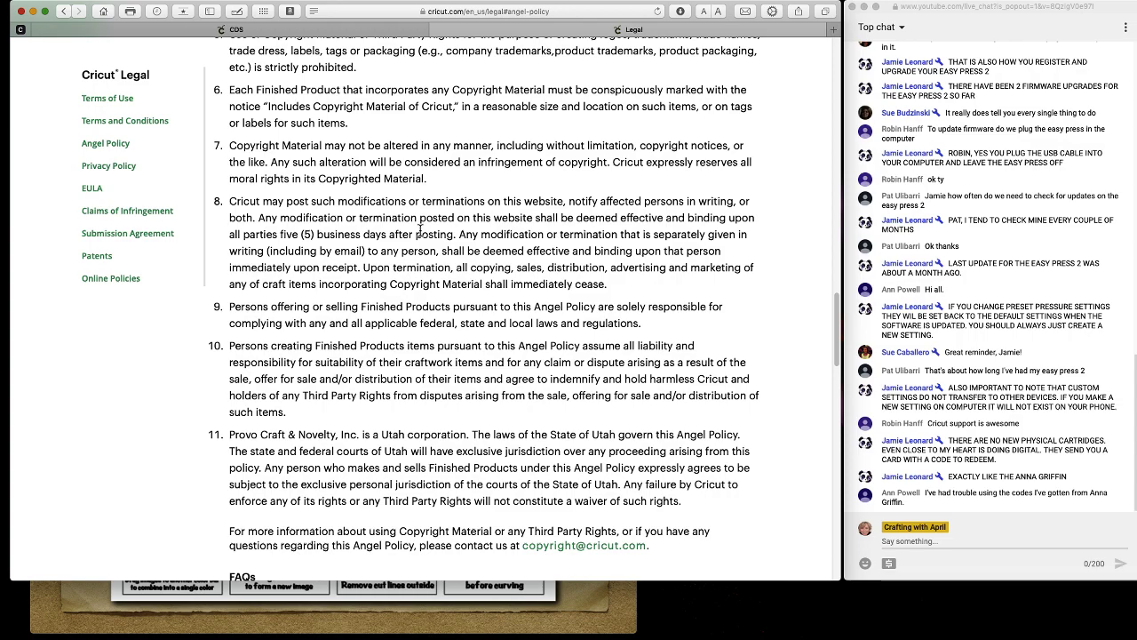
scroll(420, 229, "down", 1)
scroll(422, 233, "up", 1)
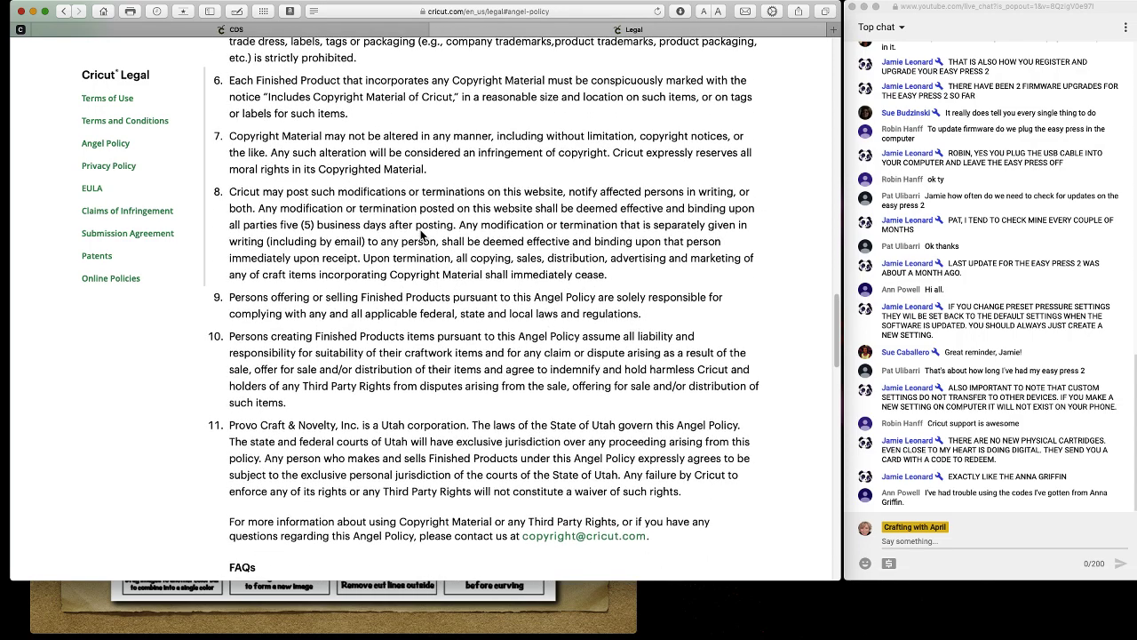
scroll(106, 171, "down", 1)
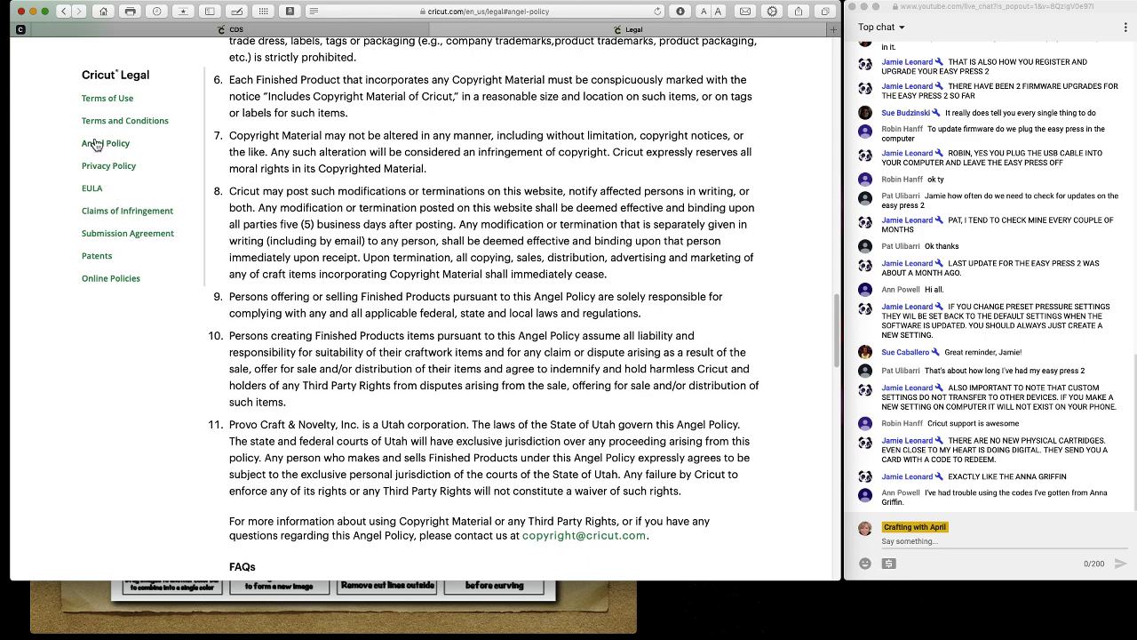
scroll(161, 138, "down", 1)
scroll(319, 177, "up", 10)
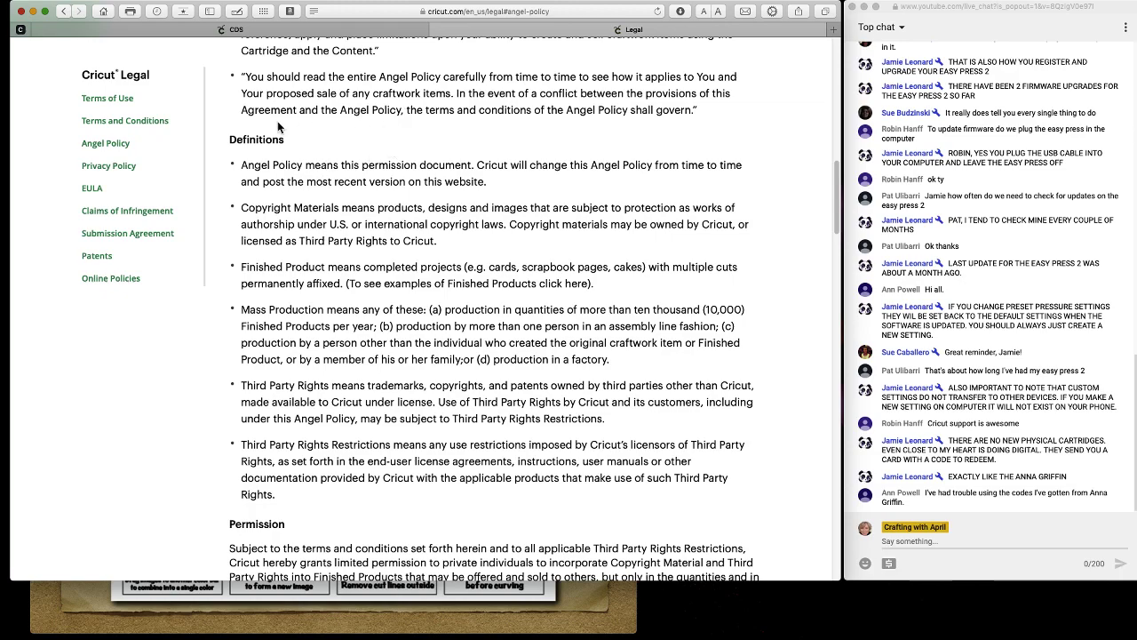
left_click(326, 31)
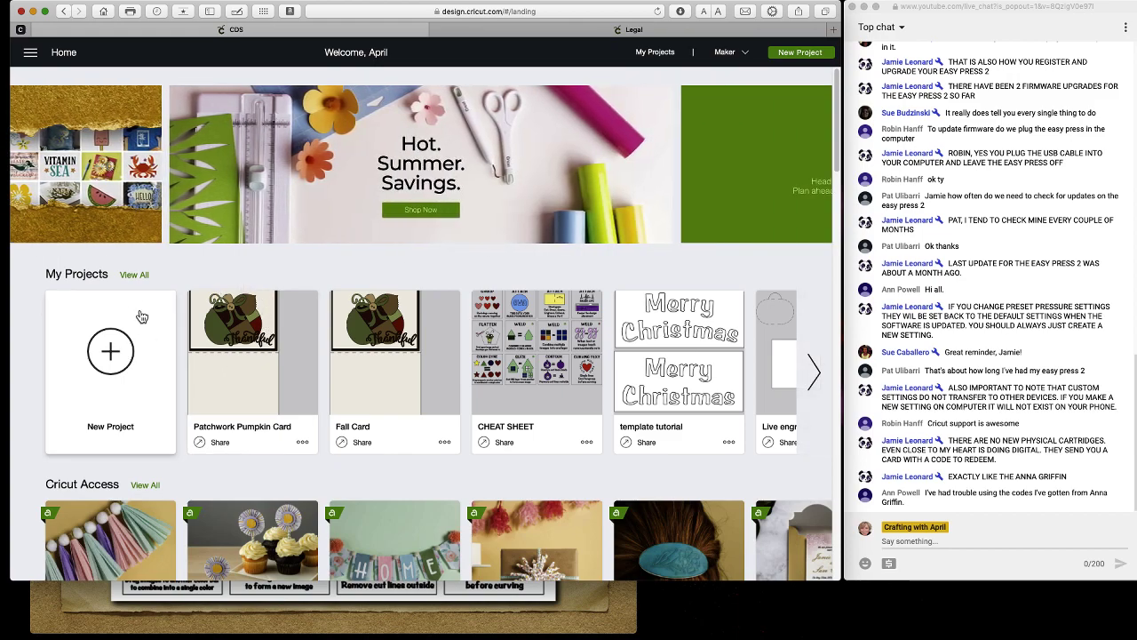
Open a blank Untitled canvas, dismiss the Heads up popup and skip the tutorial.
left_click(30, 54)
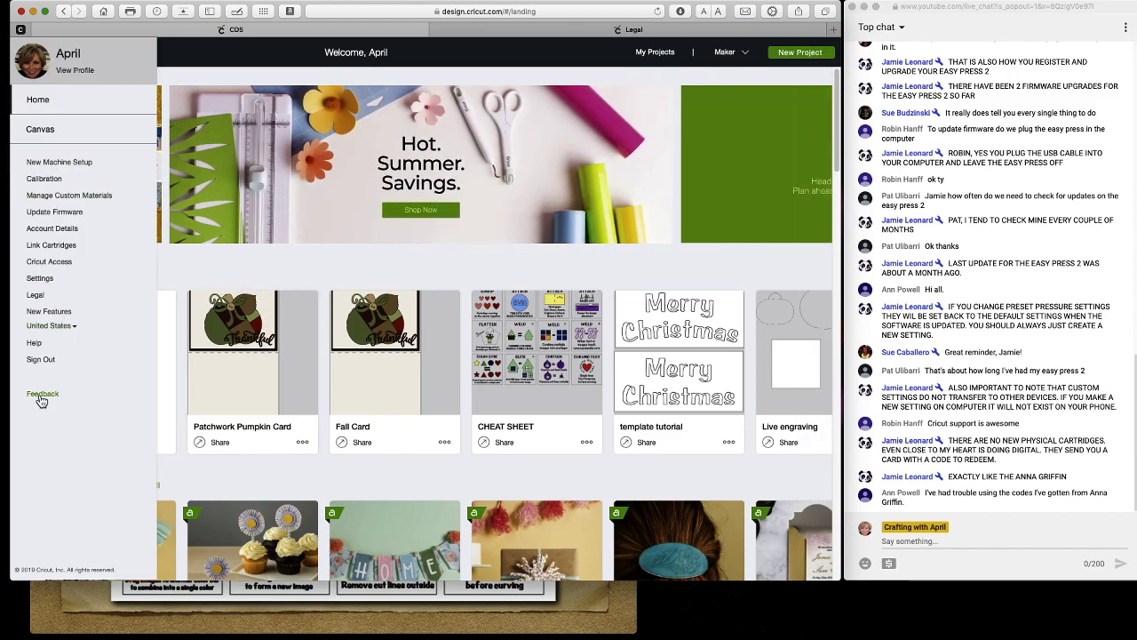
left_click(57, 311)
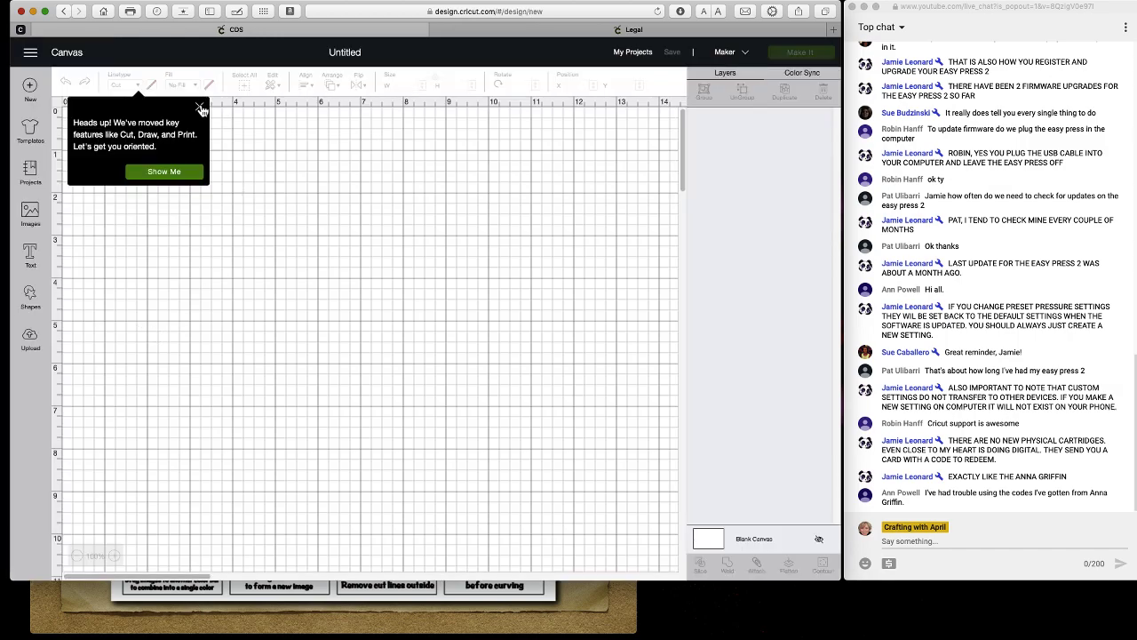
left_click(201, 108)
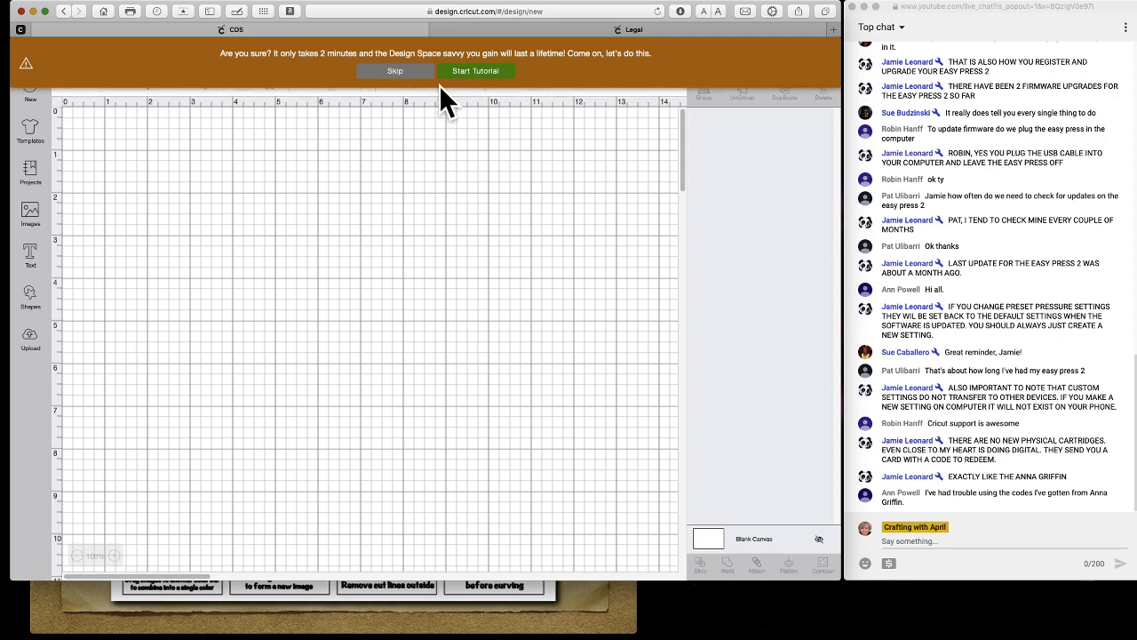
left_click(396, 72)
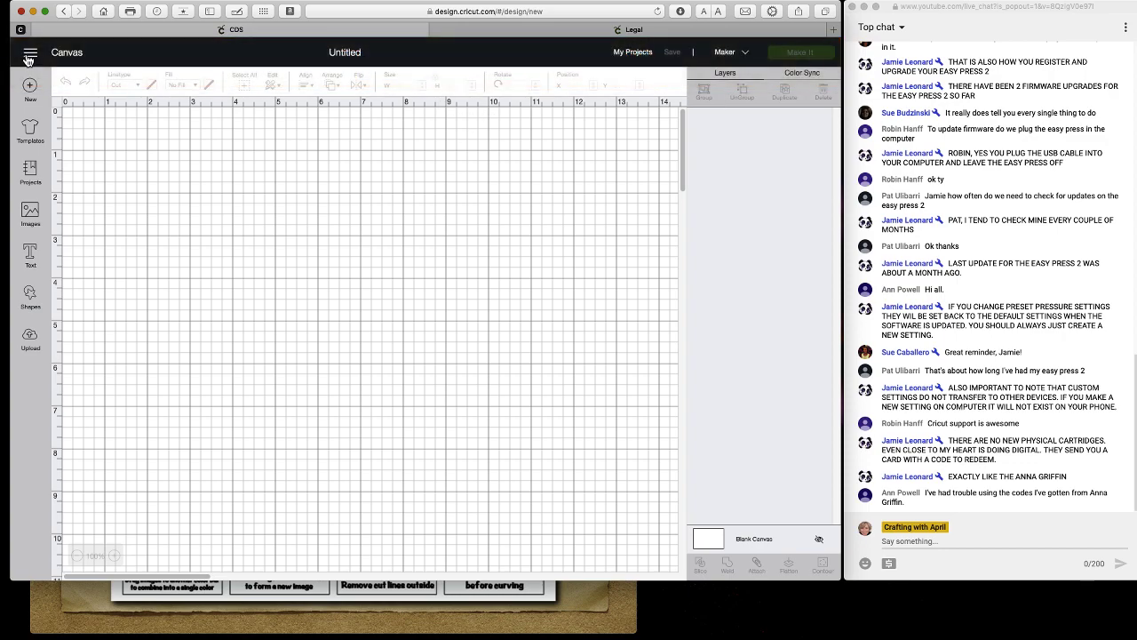
left_click(28, 62)
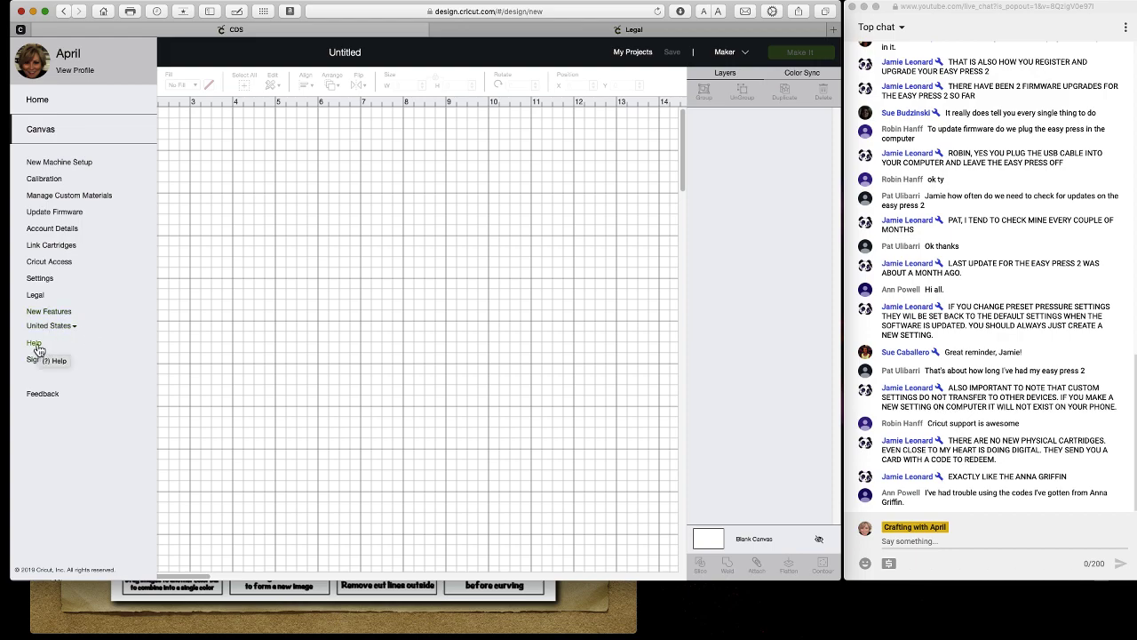
Browse the Cricut Help Center's EasyPress articles, then return to the Design Space canvas.
left_click(36, 345)
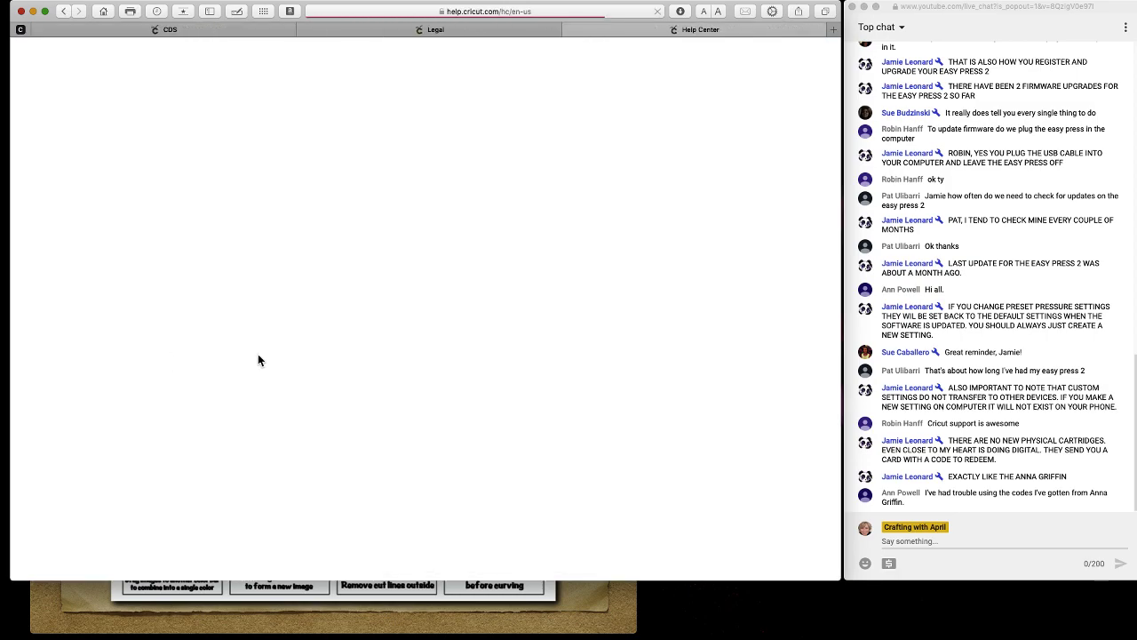
scroll(343, 376, "down", 5)
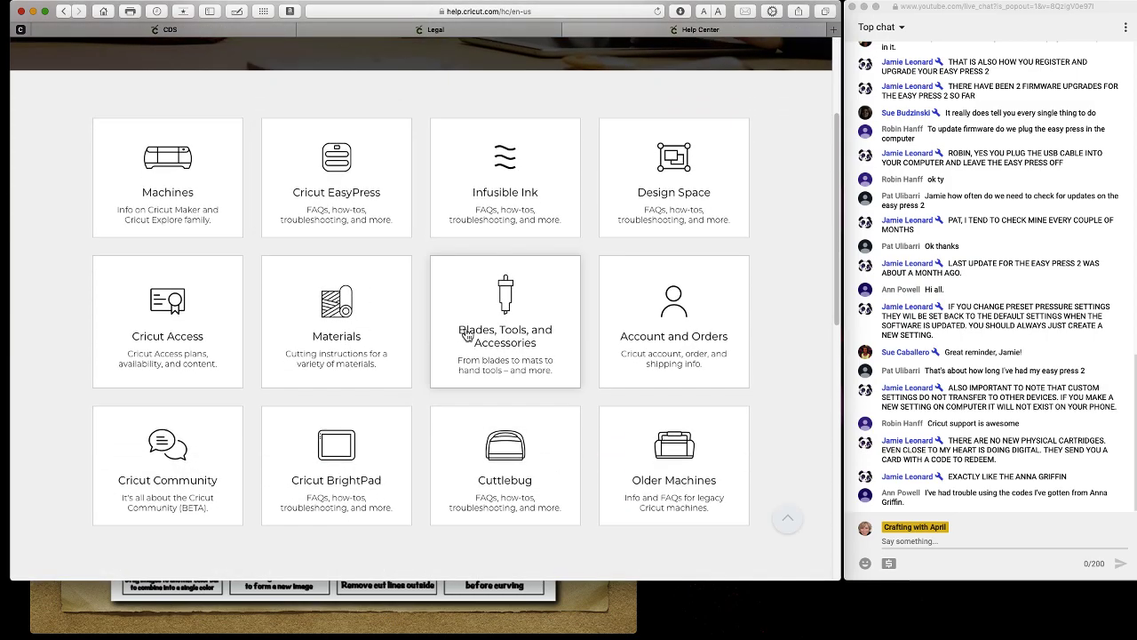
scroll(465, 334, "down", 1)
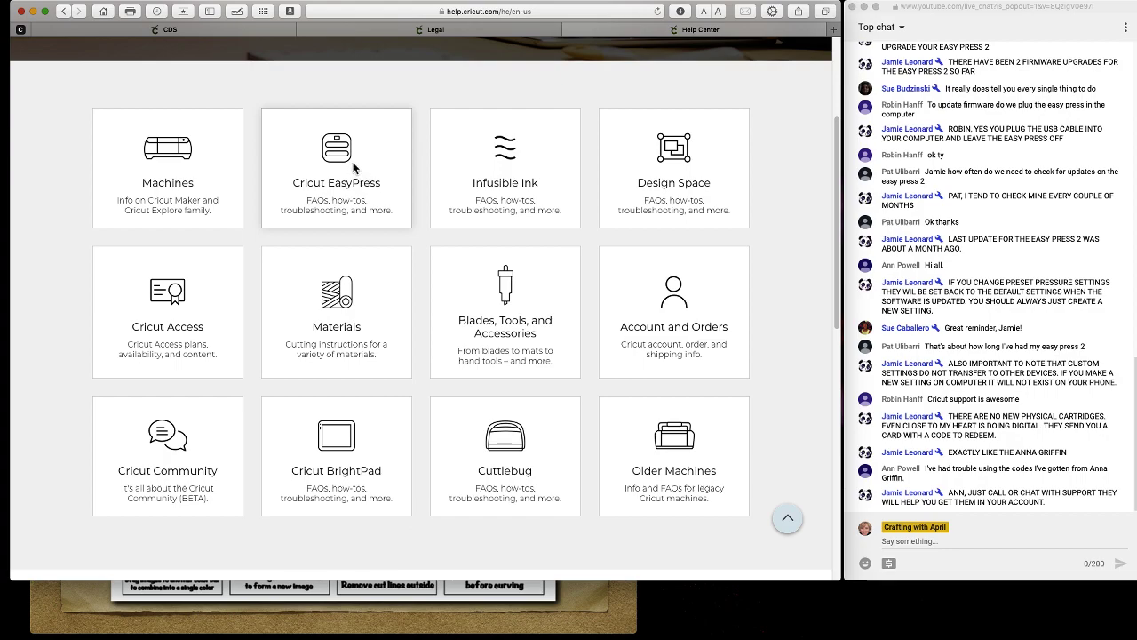
left_click(354, 167)
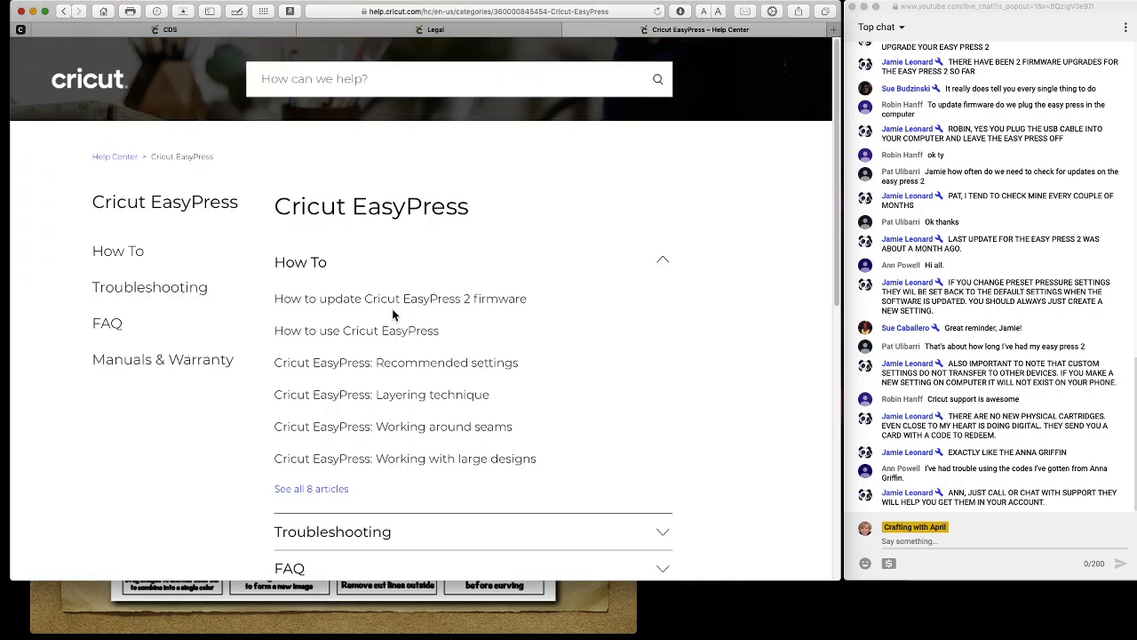
scroll(394, 457, "down", 10)
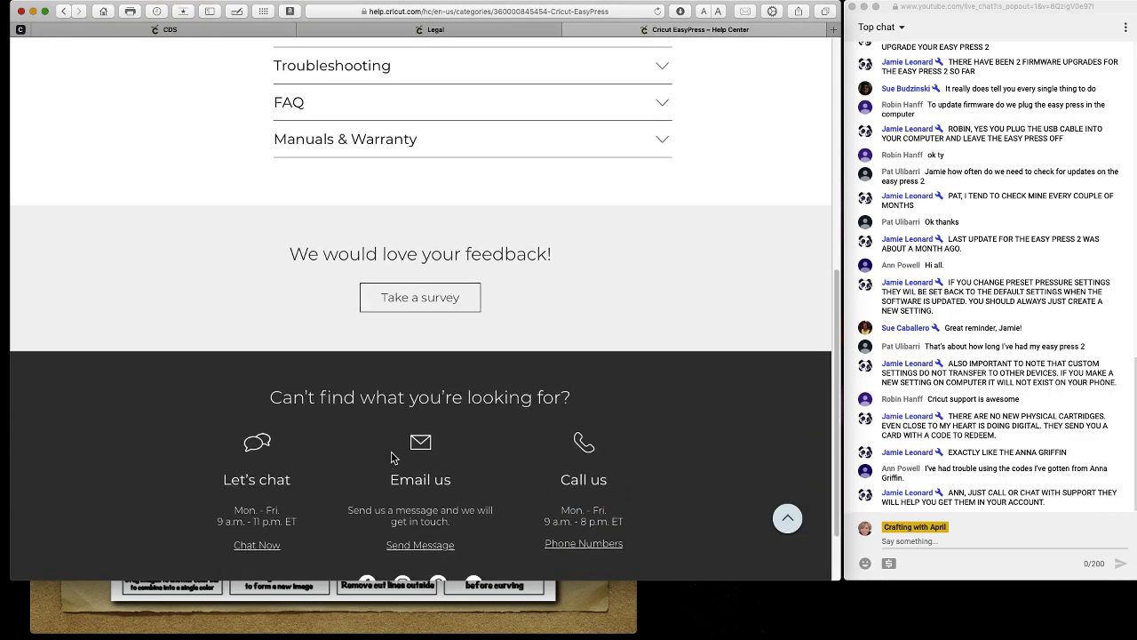
scroll(393, 457, "up", 10)
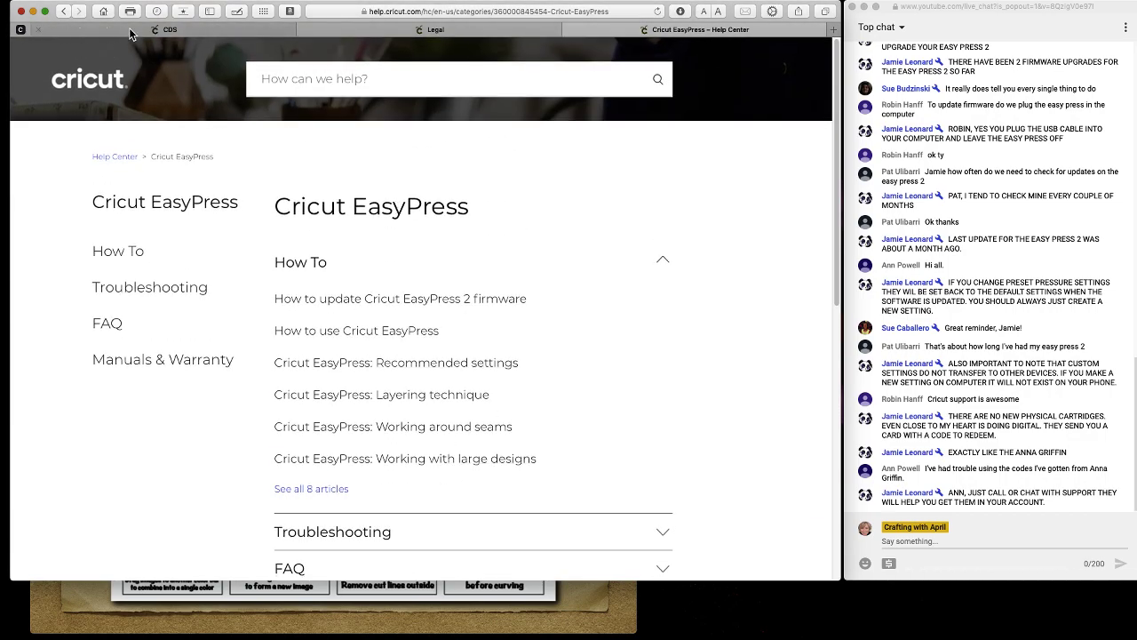
left_click(131, 34)
left_click(31, 55)
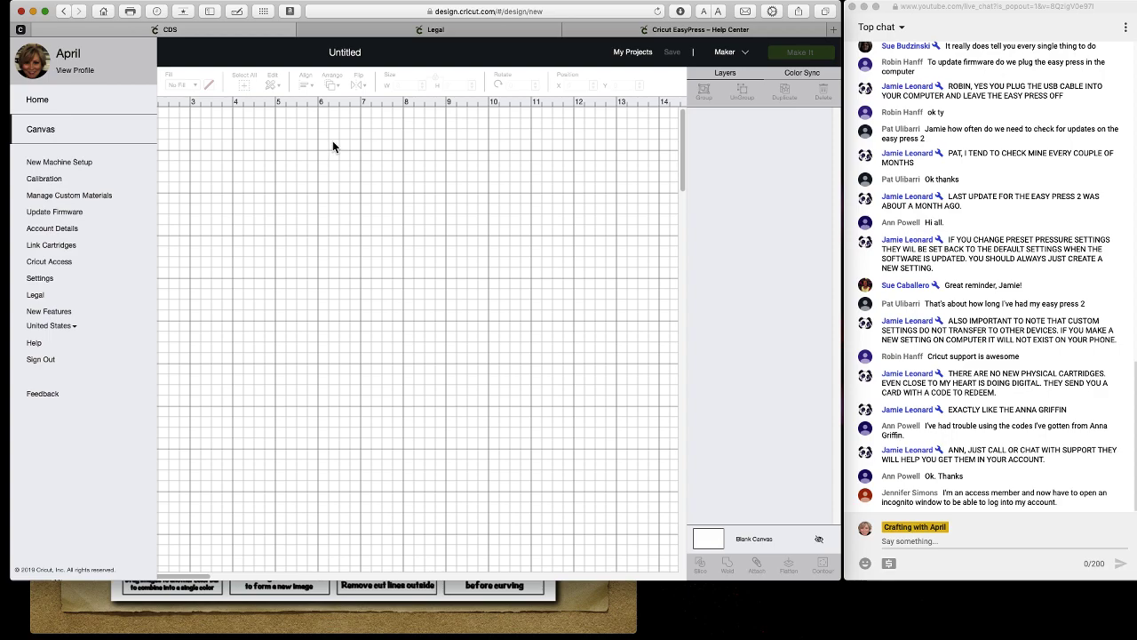
Type the shrsl.com link message into the YouTube chat box and send it.
left_click(886, 544)
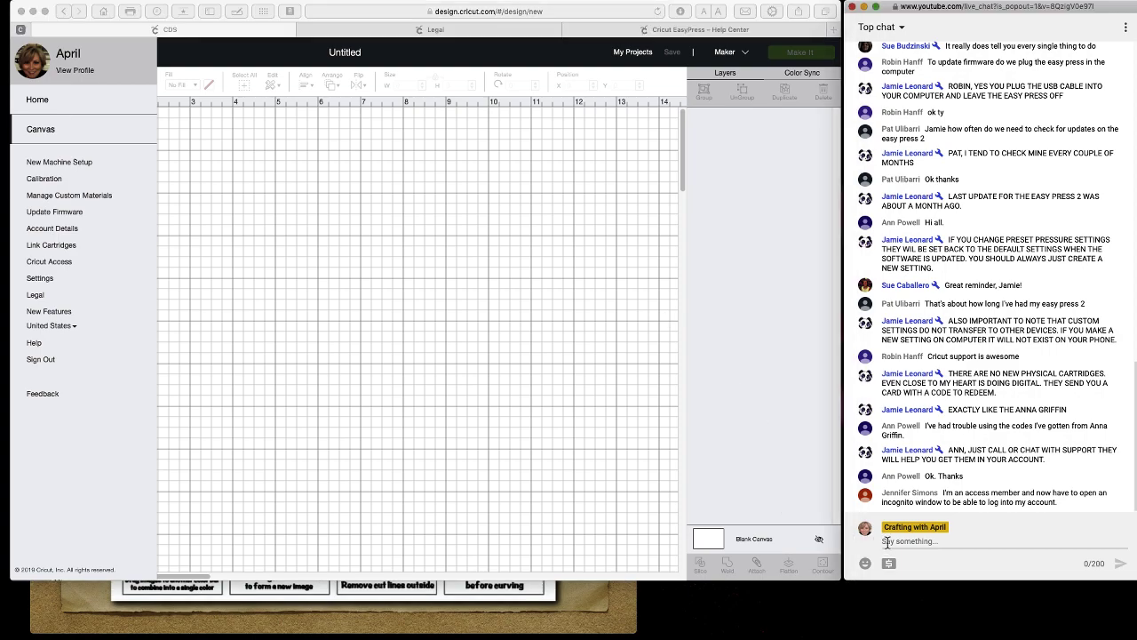
type("cache")
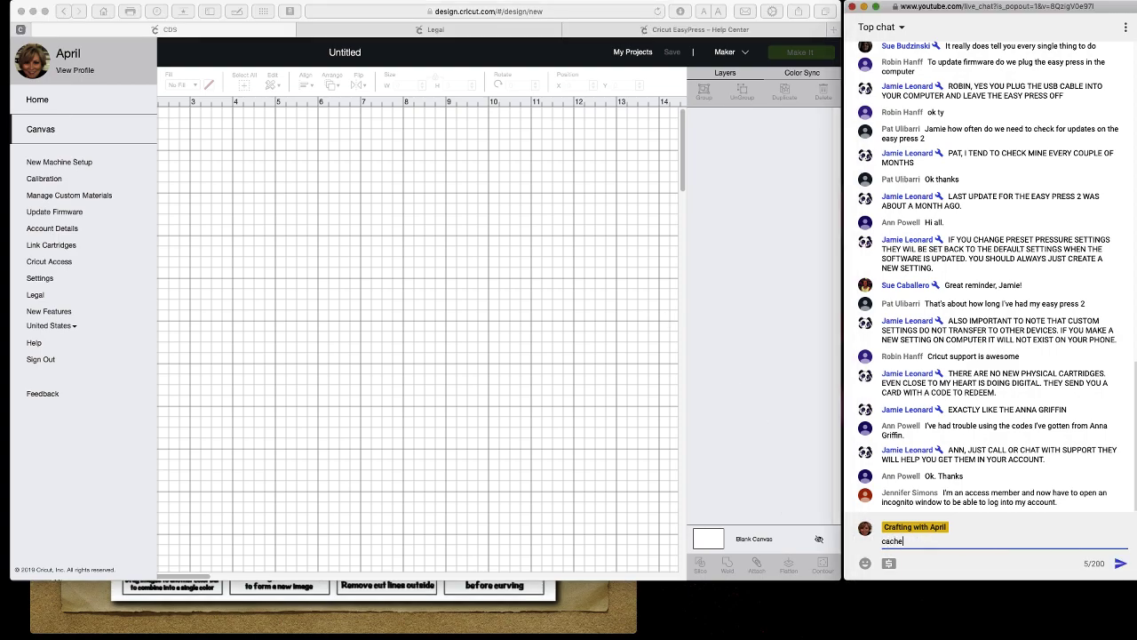
type("+-")
key("Return")
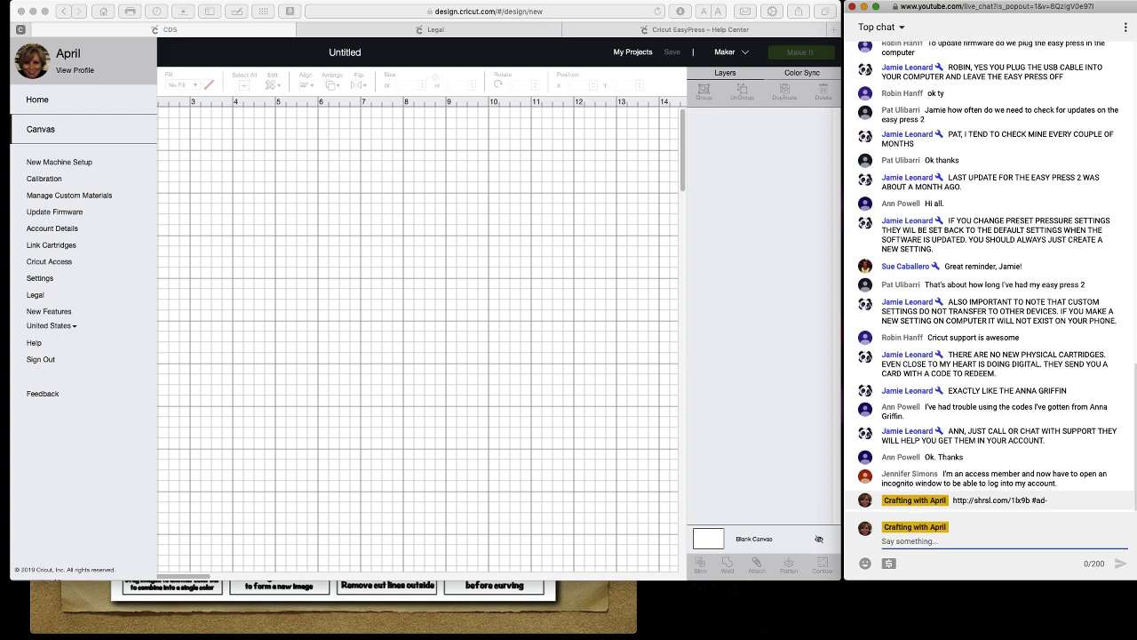
scroll(592, 306, "right", 2)
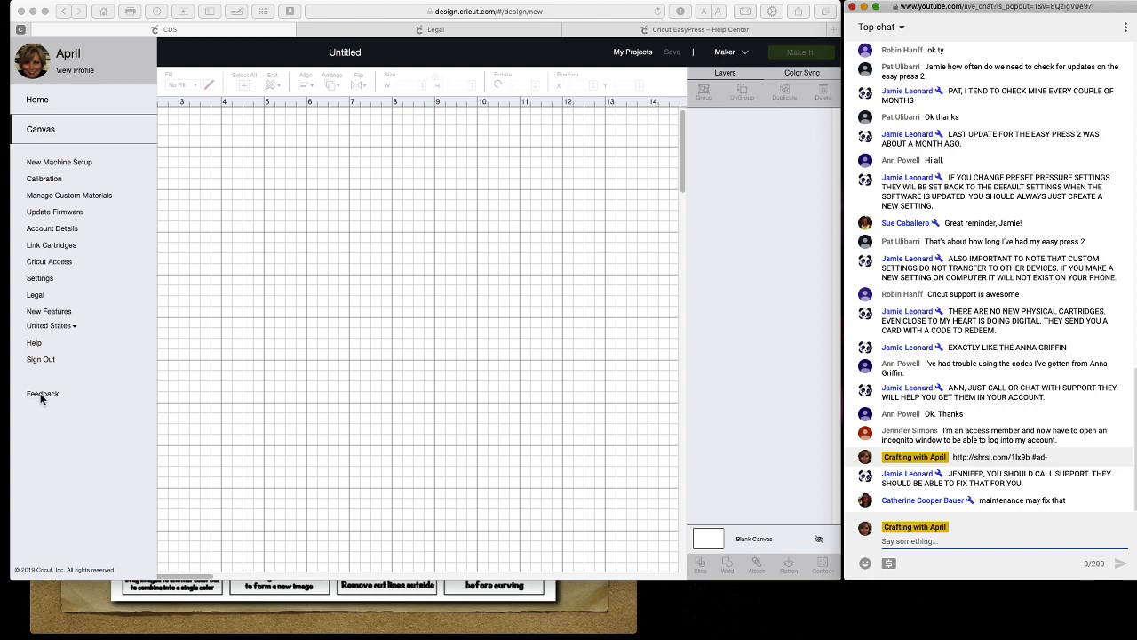
Open the Feedback form from the side menu, then close it with the X.
left_click(44, 395)
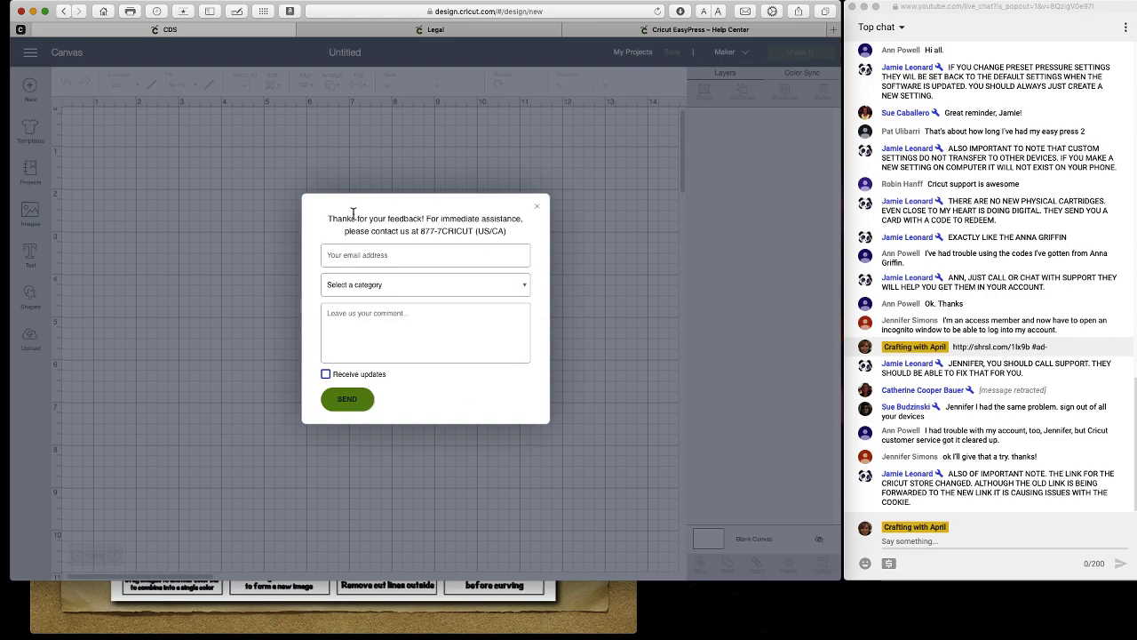
left_click(536, 211)
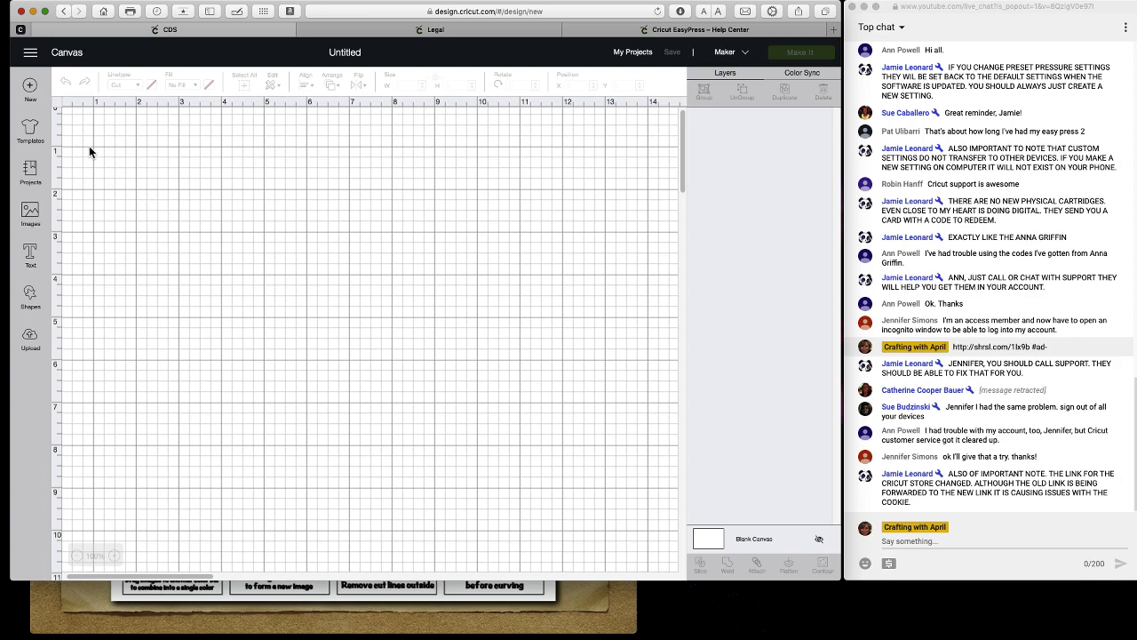
Go to the Home page and view all saved projects.
scroll(89, 147, "down", 3)
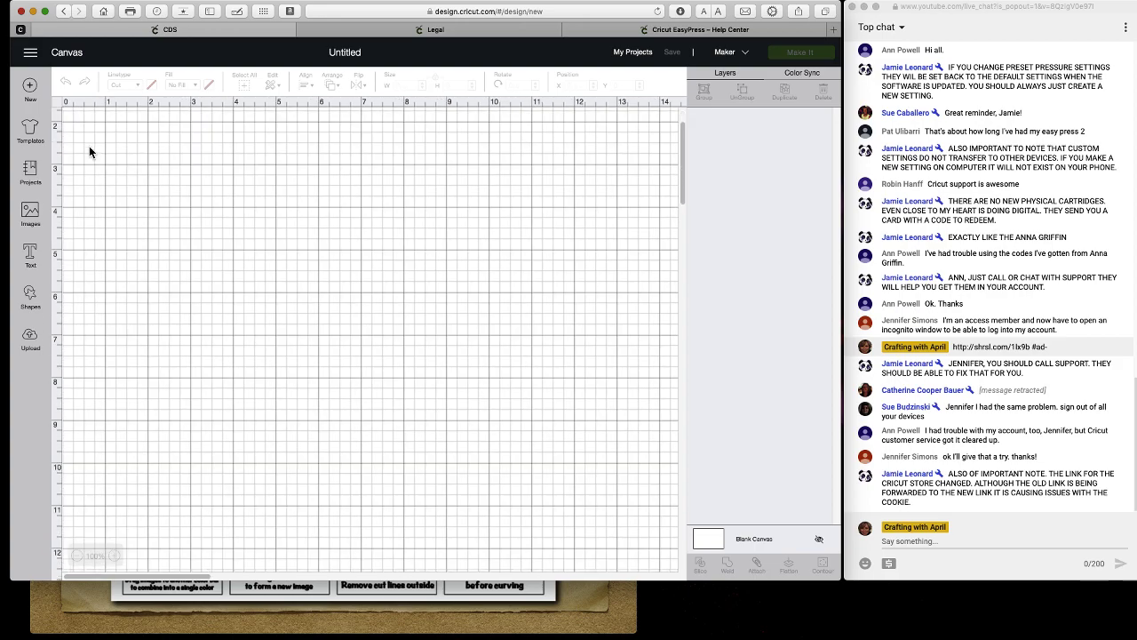
left_click(30, 52)
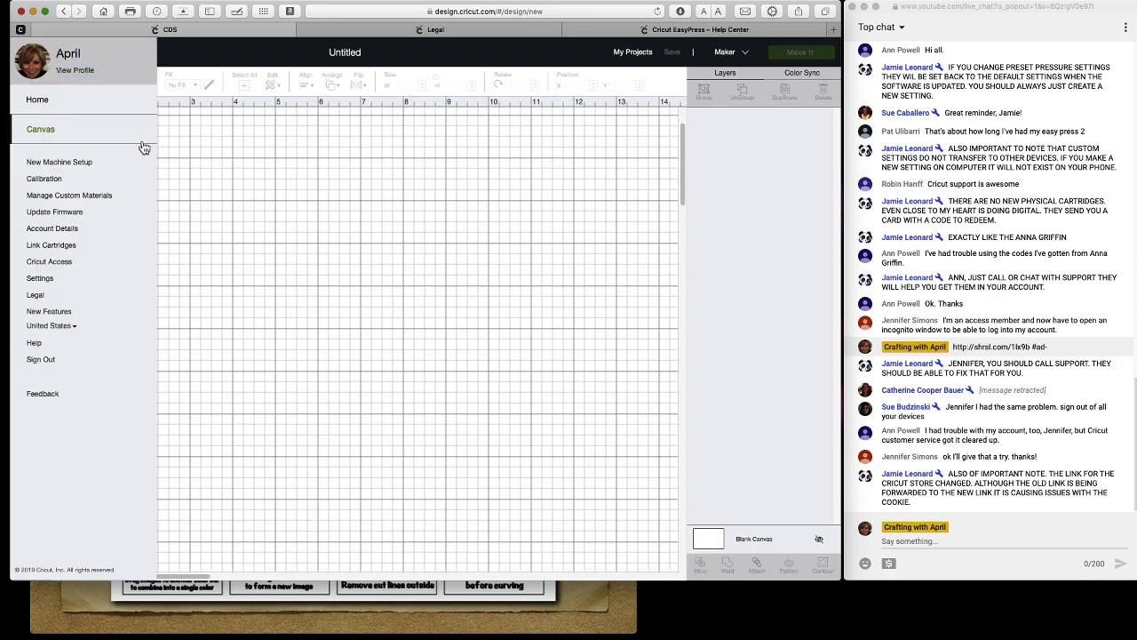
left_click(59, 104)
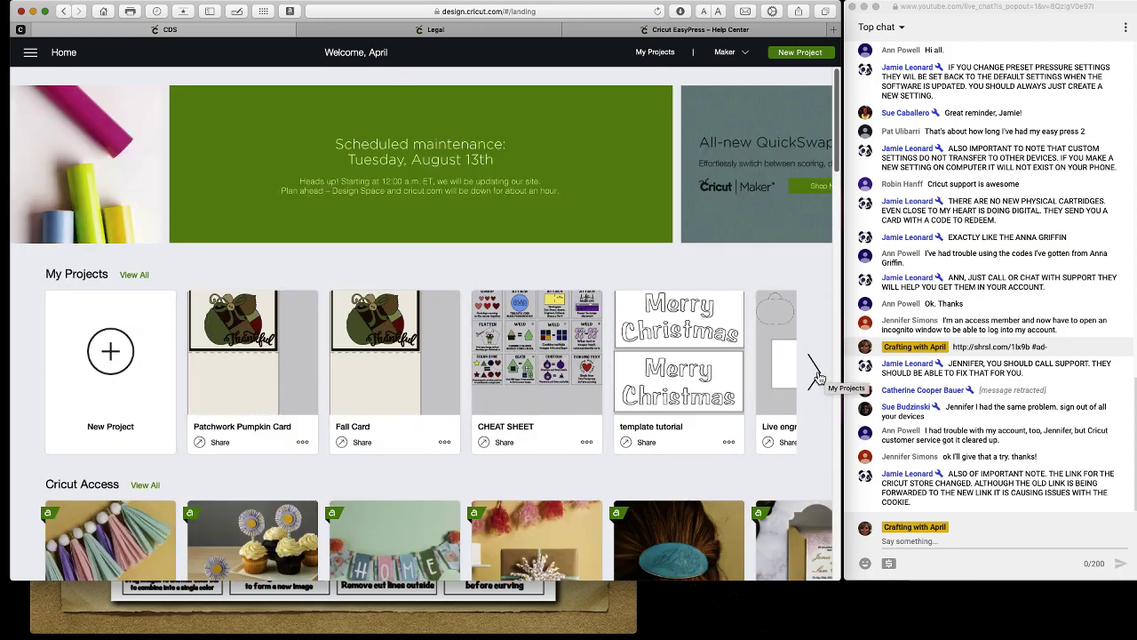
left_click(156, 277)
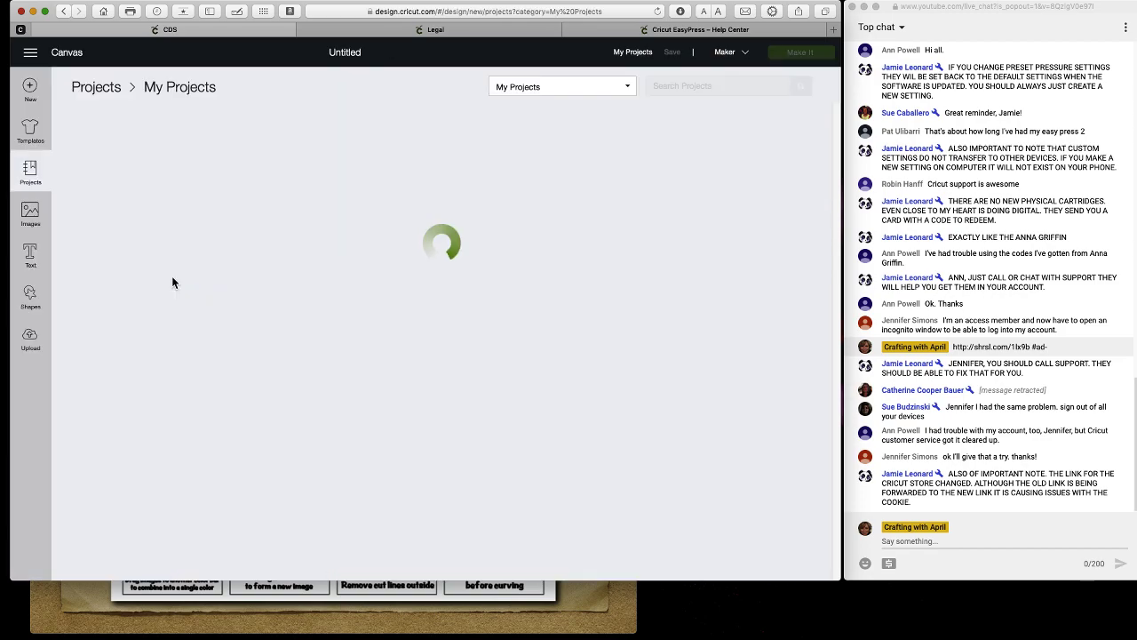
scroll(203, 286, "down", 2)
scroll(202, 288, "down", 20)
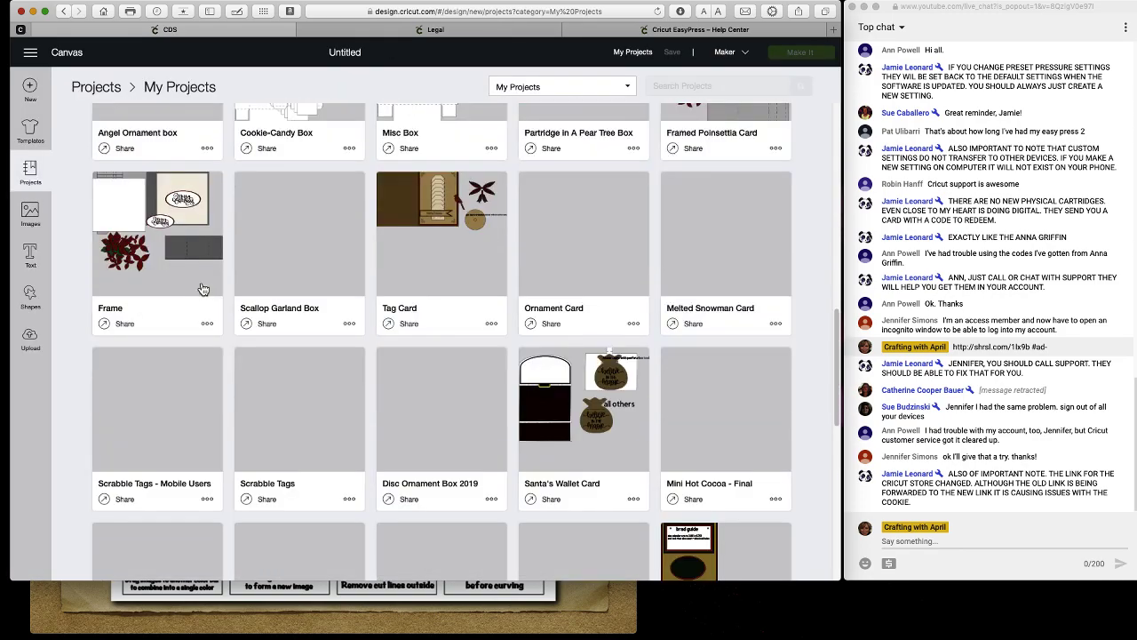
scroll(203, 289, "up", 20)
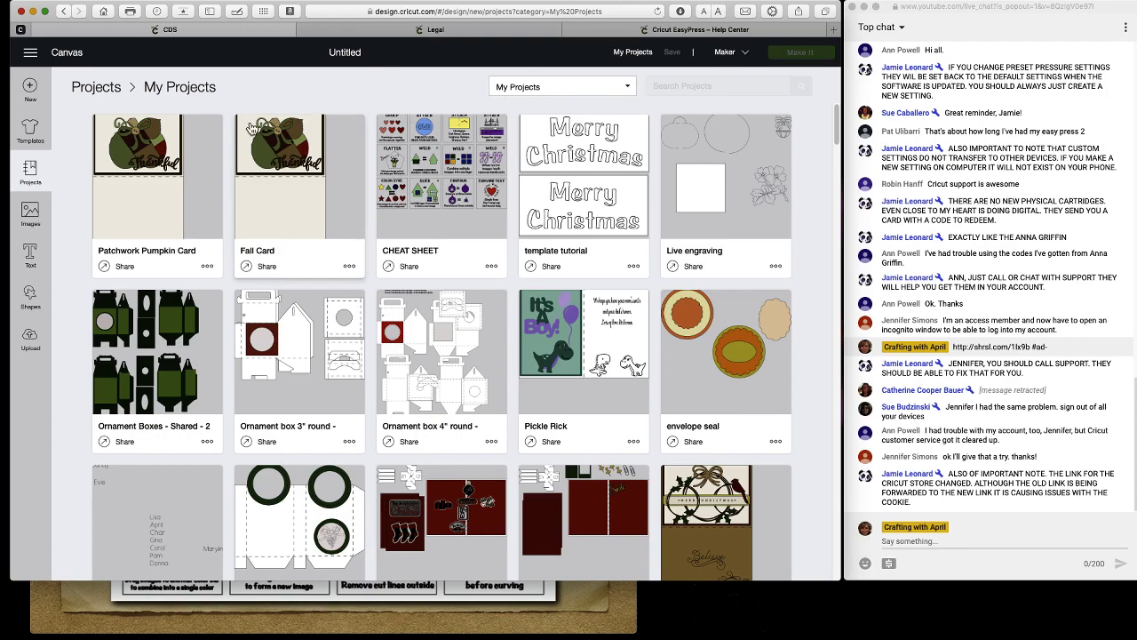
Return Home, scroll down to From the Community: Project of the Day, and choose View All.
left_click(30, 53)
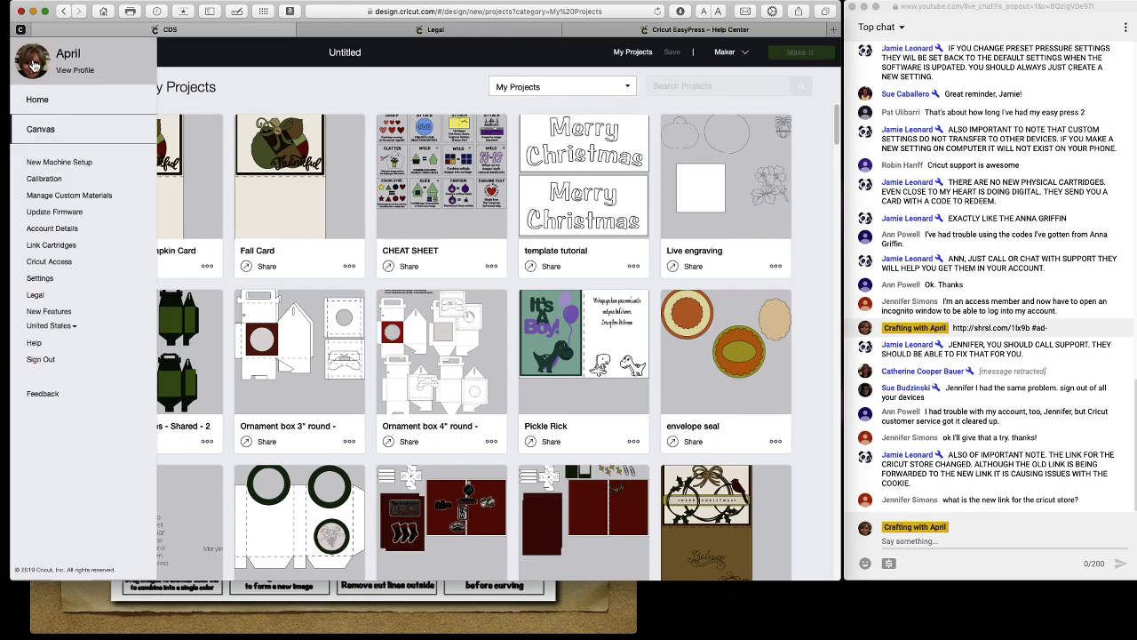
left_click(37, 100)
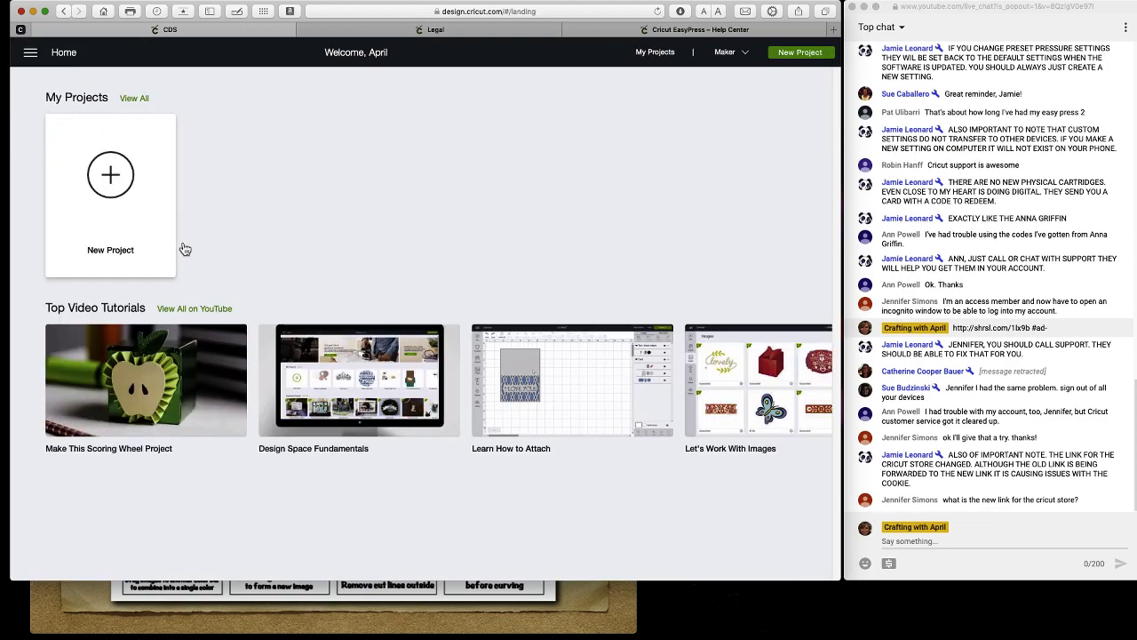
scroll(134, 311, "down", 3)
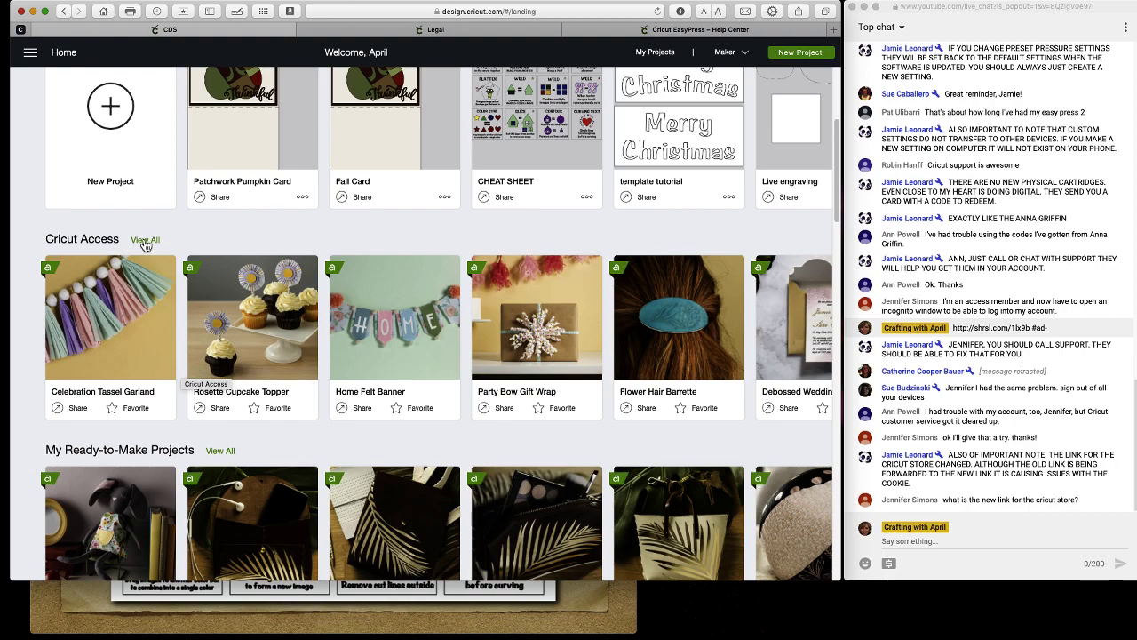
scroll(145, 245, "down", 2)
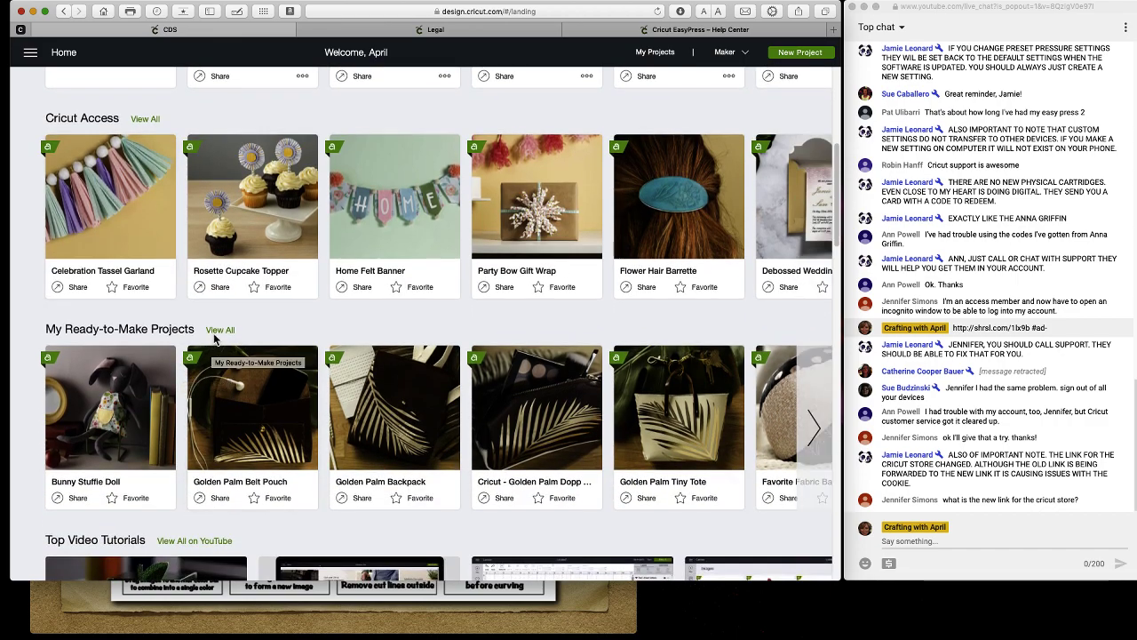
scroll(214, 339, "down", 2)
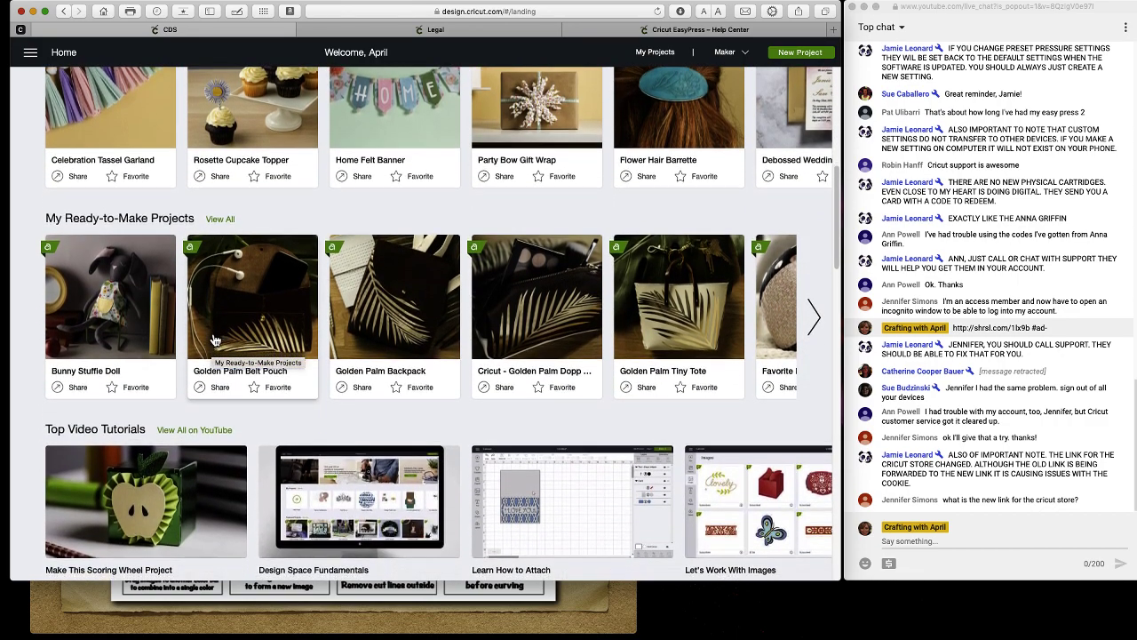
scroll(215, 339, "down", 2)
scroll(214, 340, "down", 1)
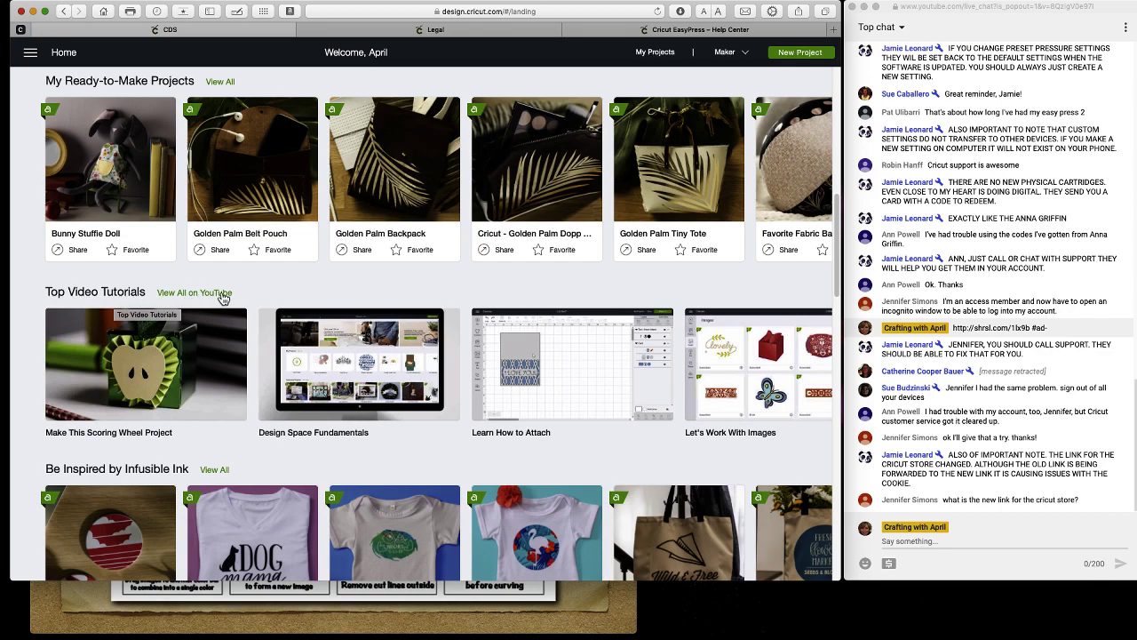
mouse_move(212, 331)
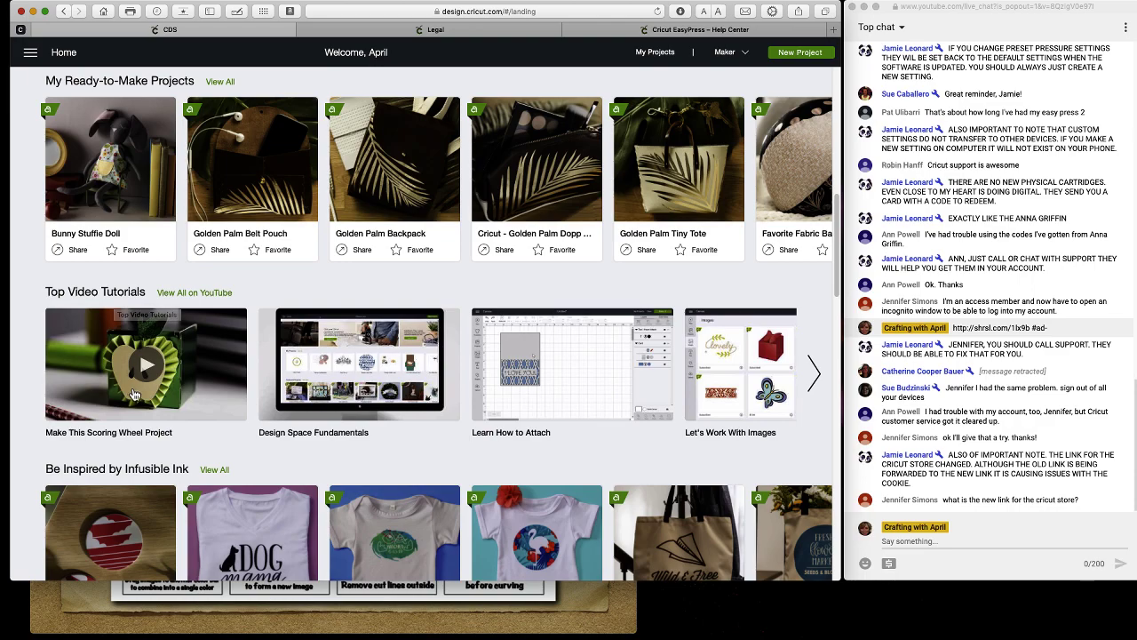
scroll(176, 393, "down", 2)
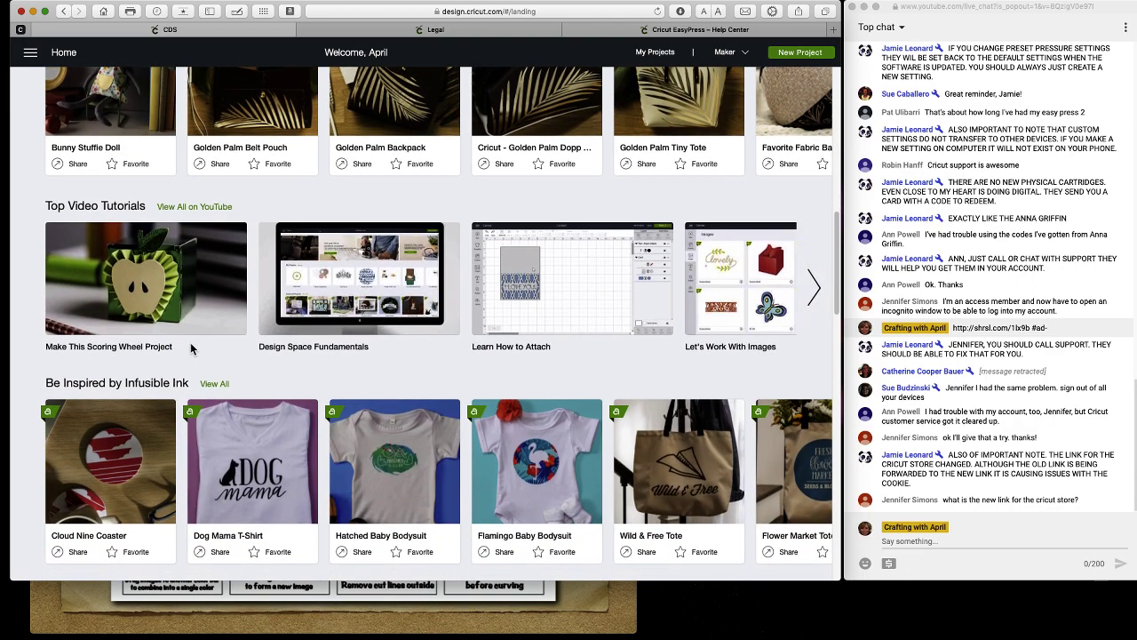
scroll(191, 347, "down", 1)
scroll(190, 348, "down", 2)
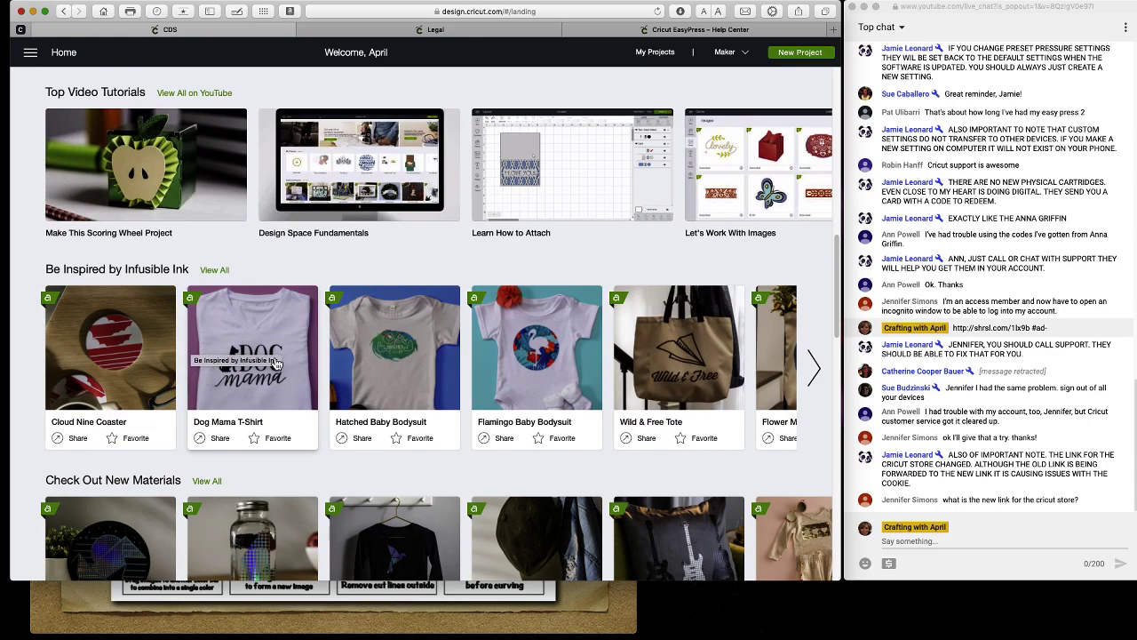
scroll(276, 363, "down", 5)
scroll(276, 362, "down", 2)
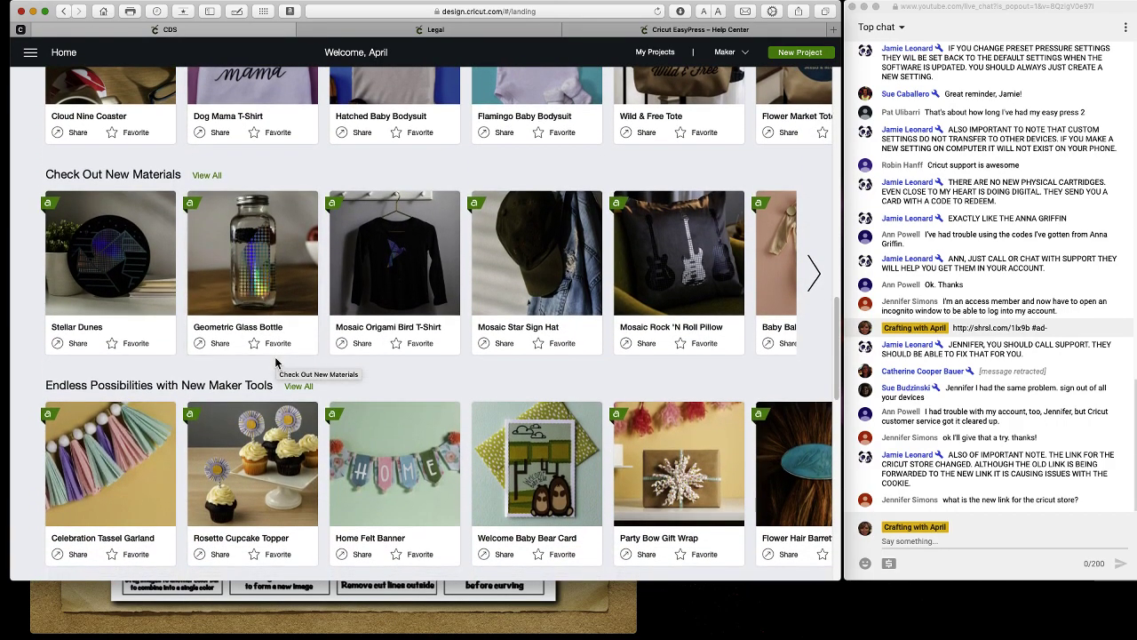
scroll(236, 234, "down", 2)
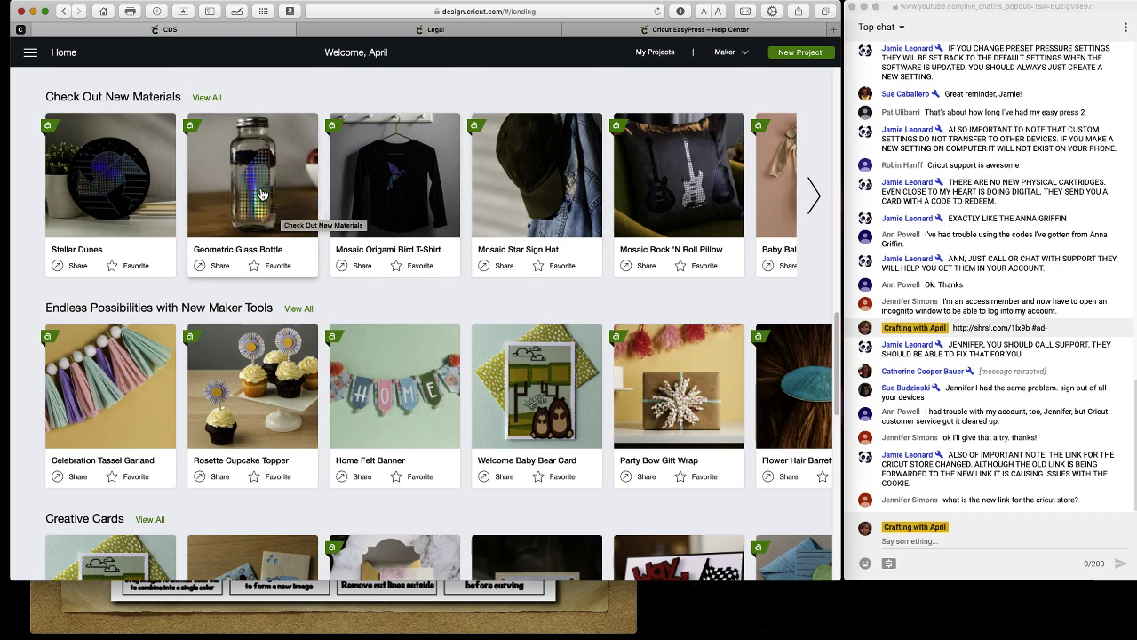
scroll(315, 204, "down", 1)
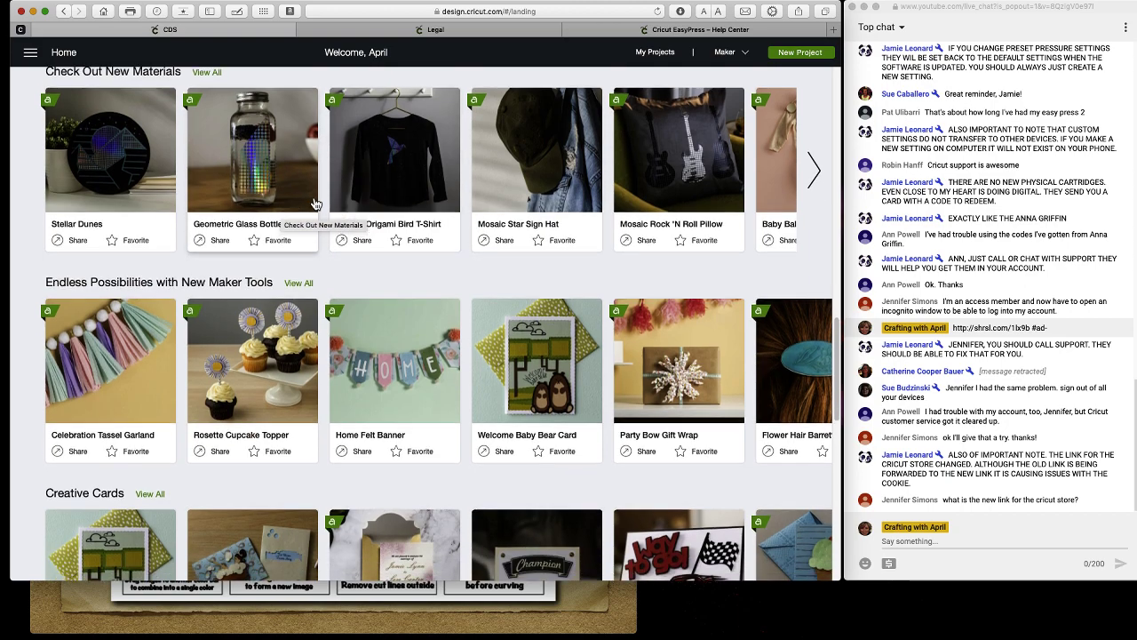
scroll(316, 205, "up", 1)
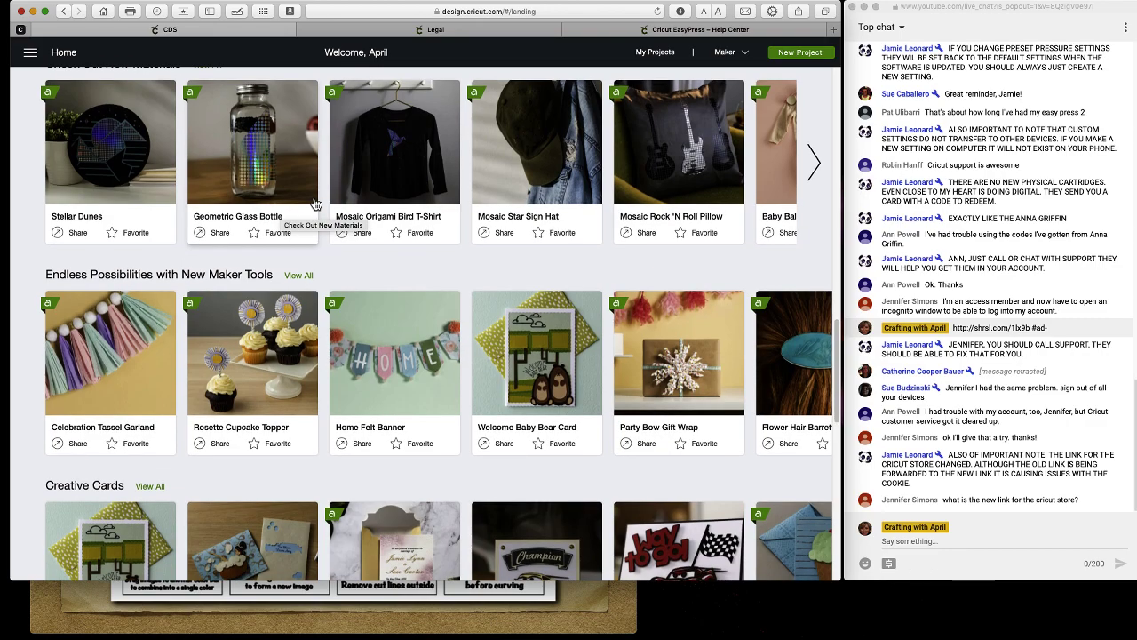
scroll(316, 204, "down", 1)
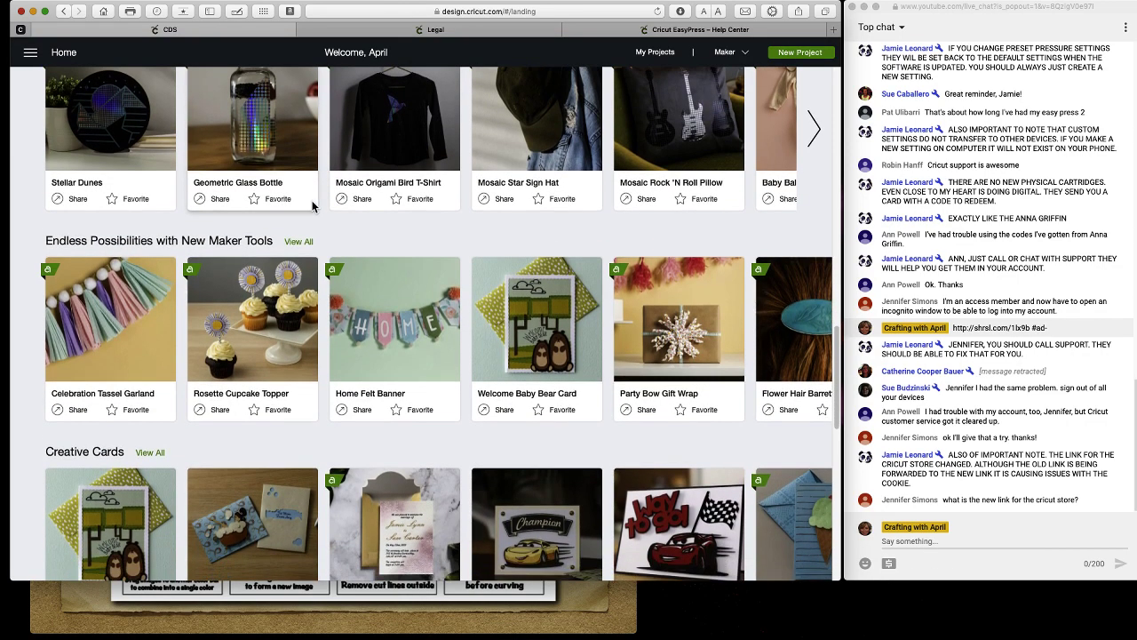
scroll(243, 258, "down", 4)
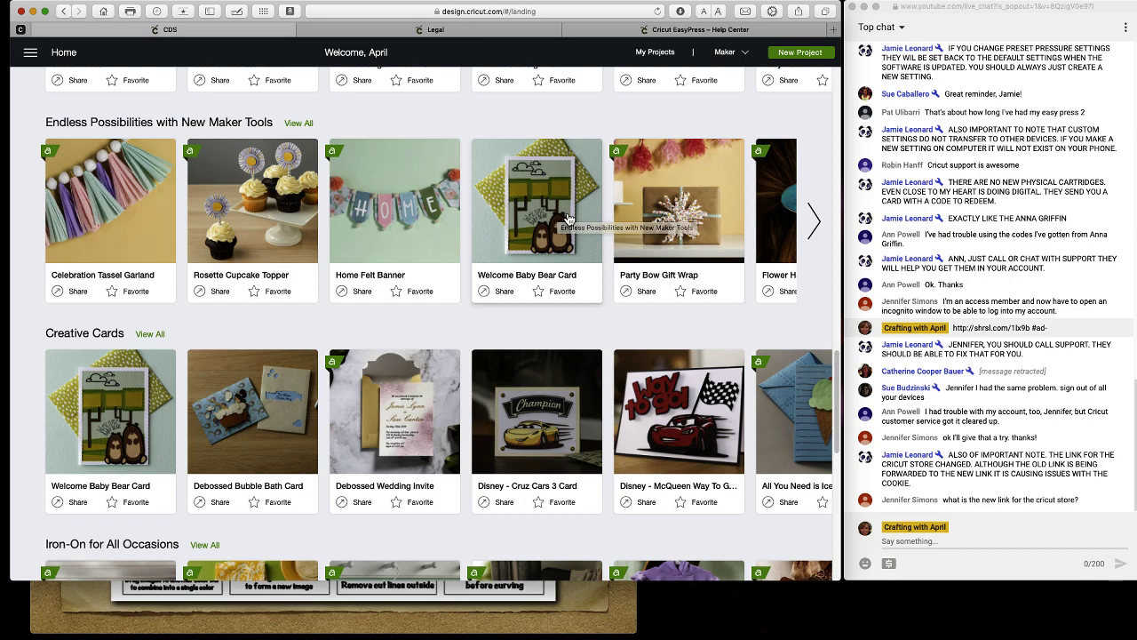
scroll(457, 243, "down", 5)
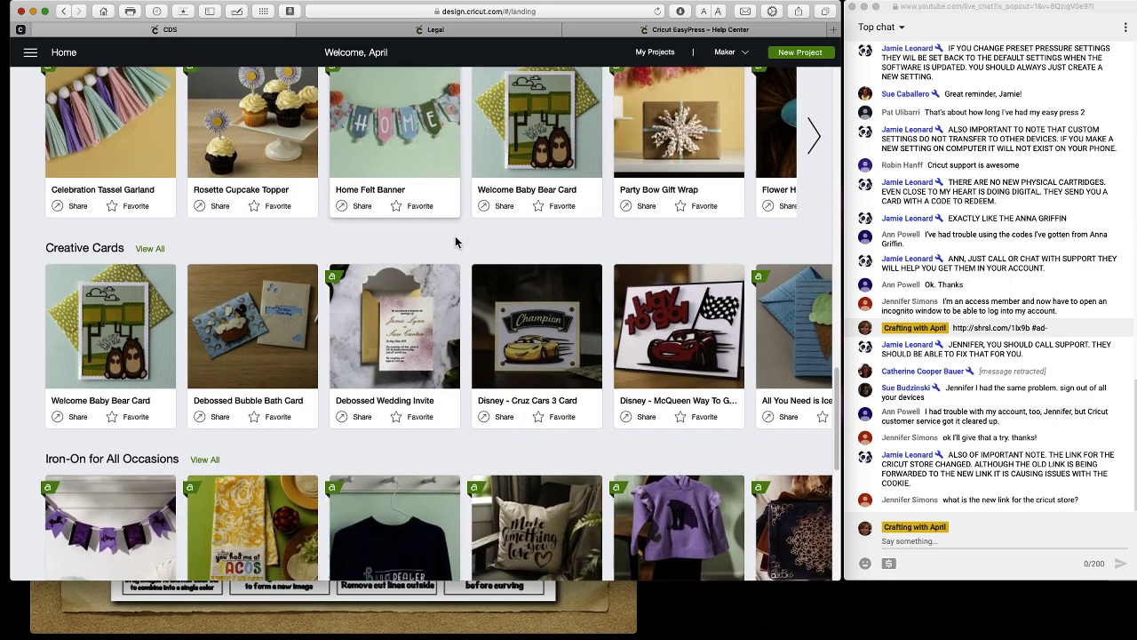
scroll(314, 263, "down", 6)
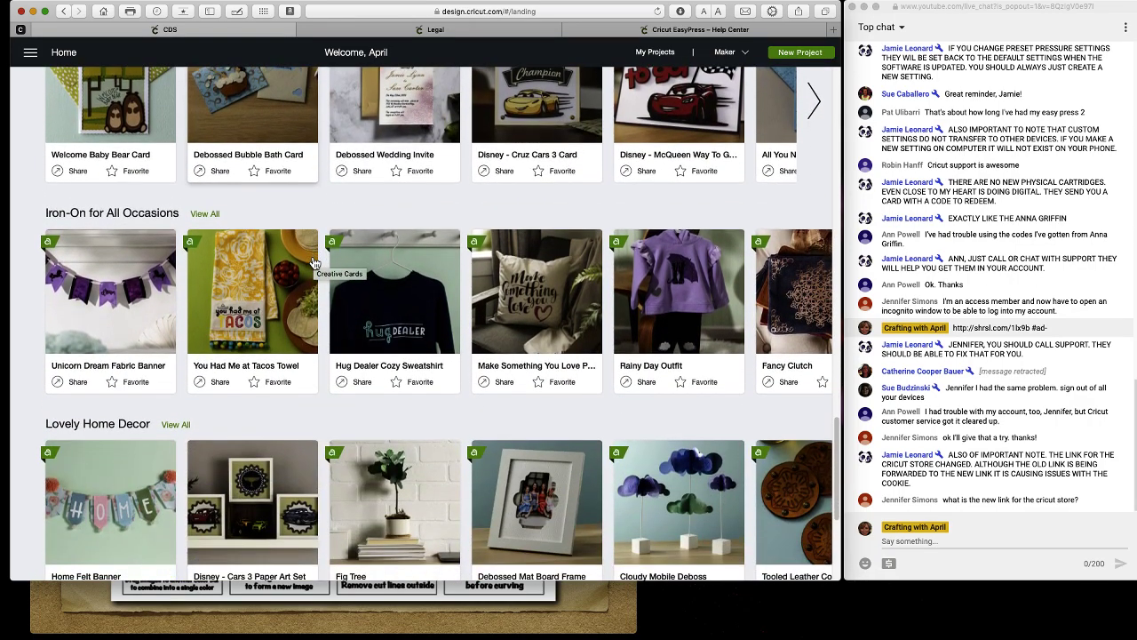
scroll(315, 263, "down", 3)
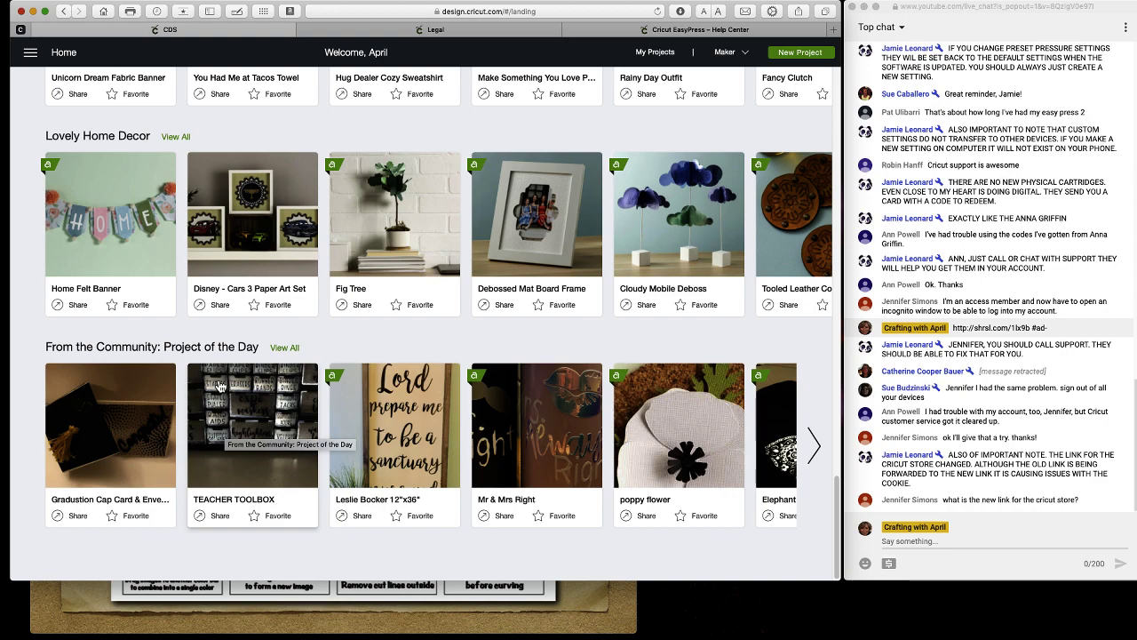
left_click(285, 348)
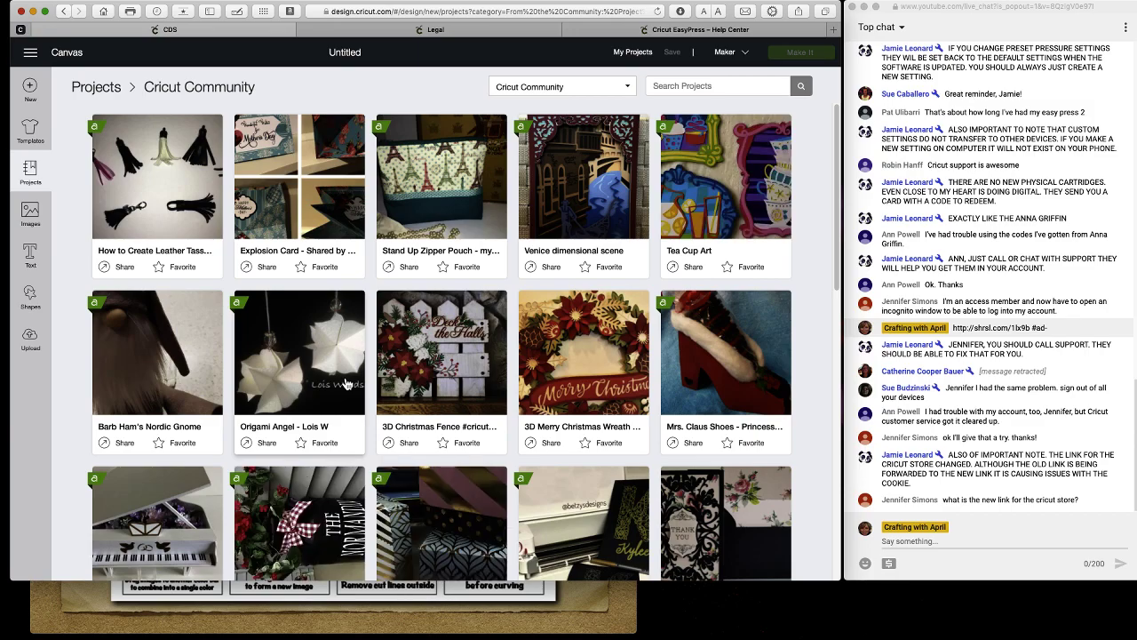
scroll(346, 384, "down", 1)
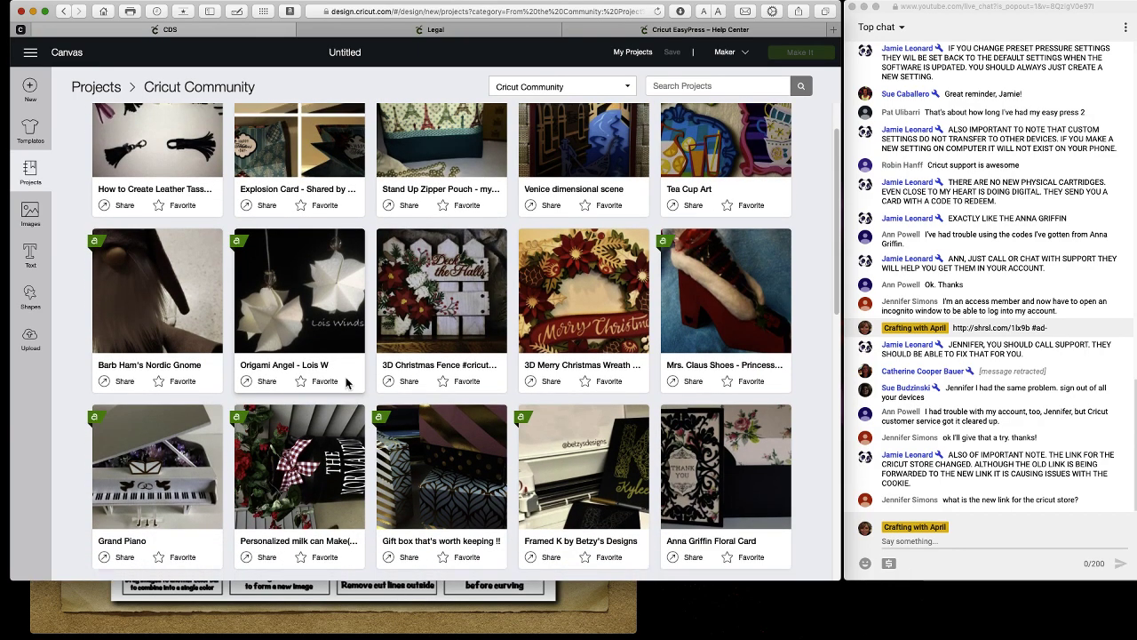
scroll(346, 384, "down", 1)
scroll(347, 384, "down", 2)
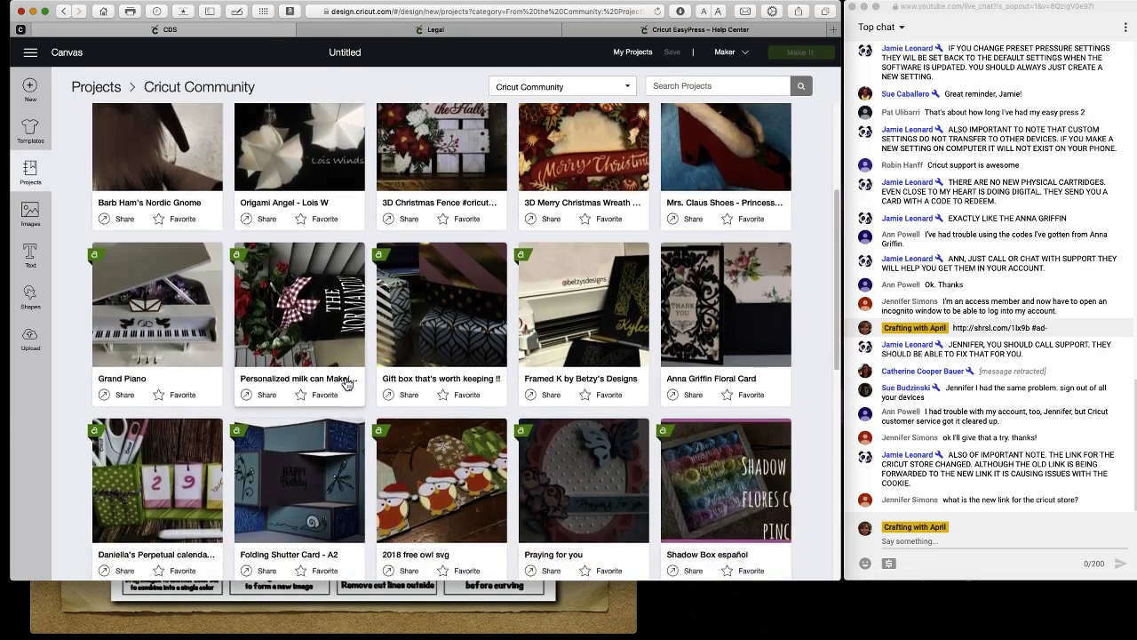
scroll(346, 384, "down", 2)
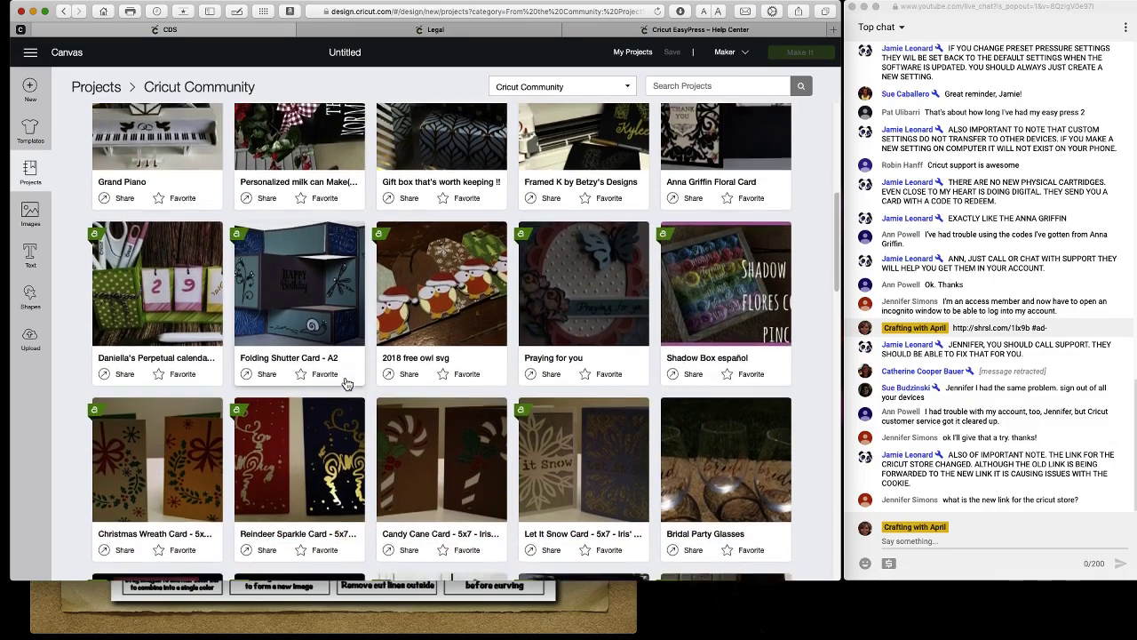
scroll(347, 383, "down", 6)
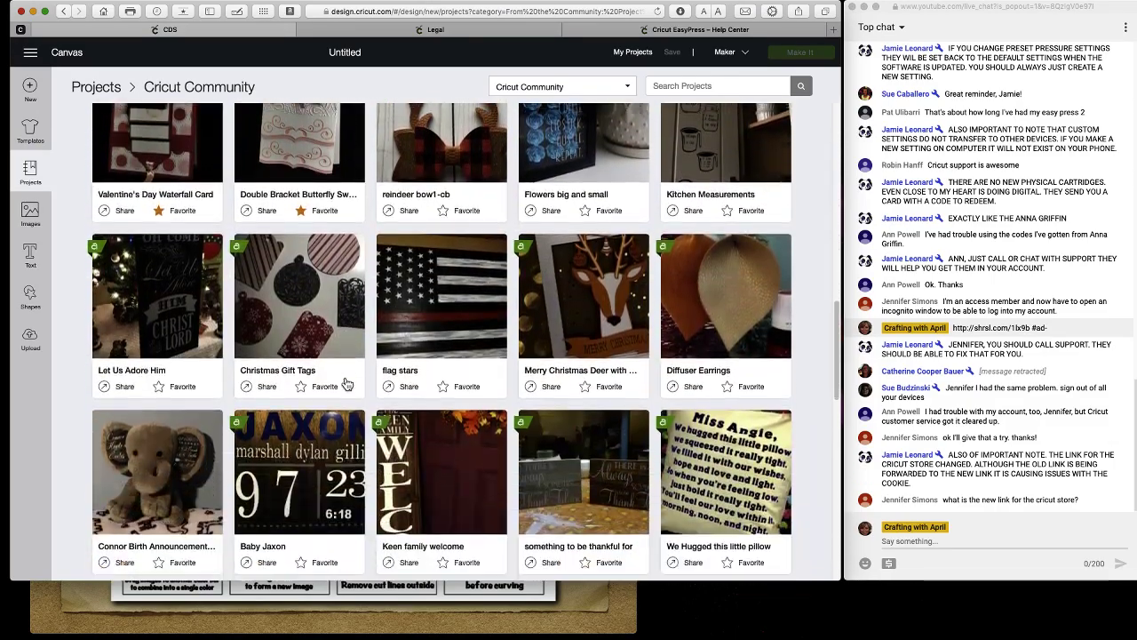
scroll(347, 384, "down", 7)
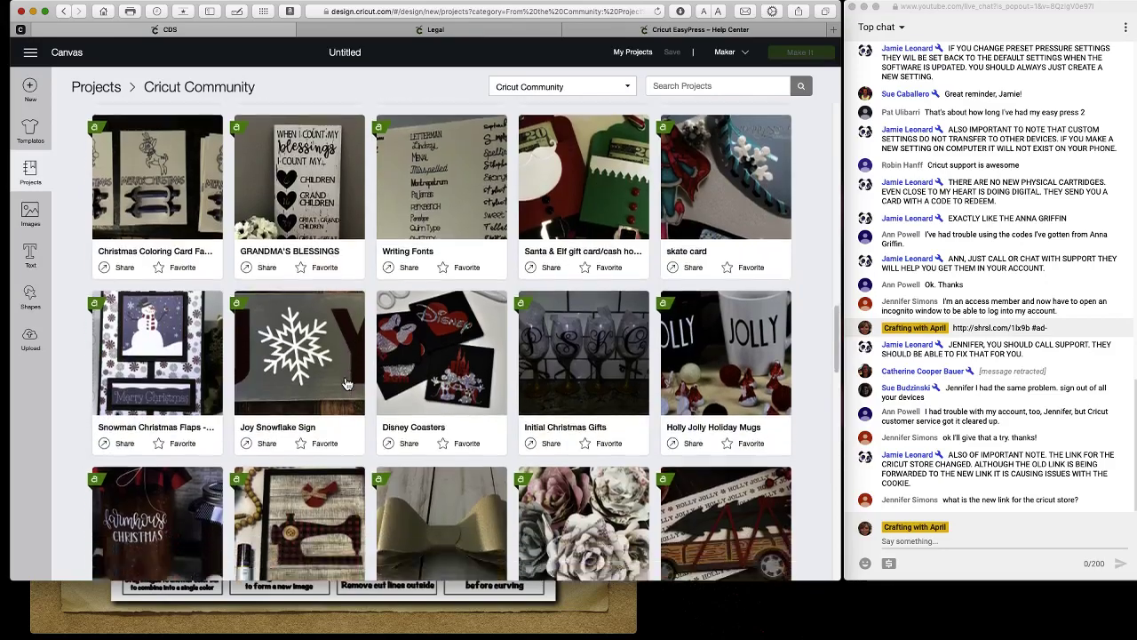
scroll(347, 383, "down", 4)
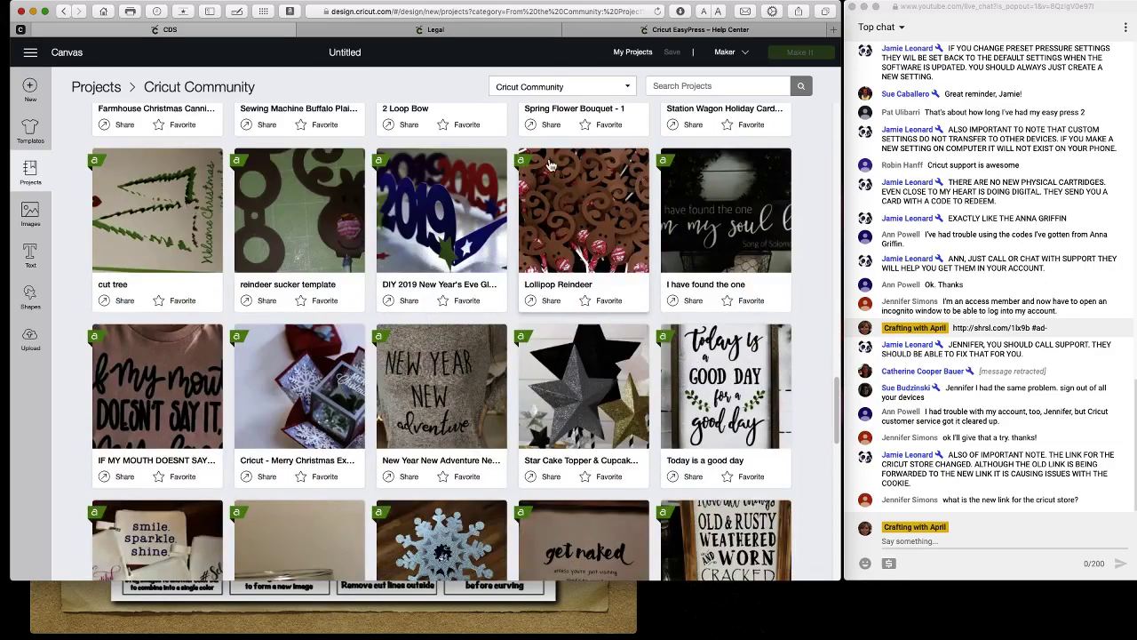
Search the Community projects for the designer's name and scroll through the results.
left_click(667, 85)
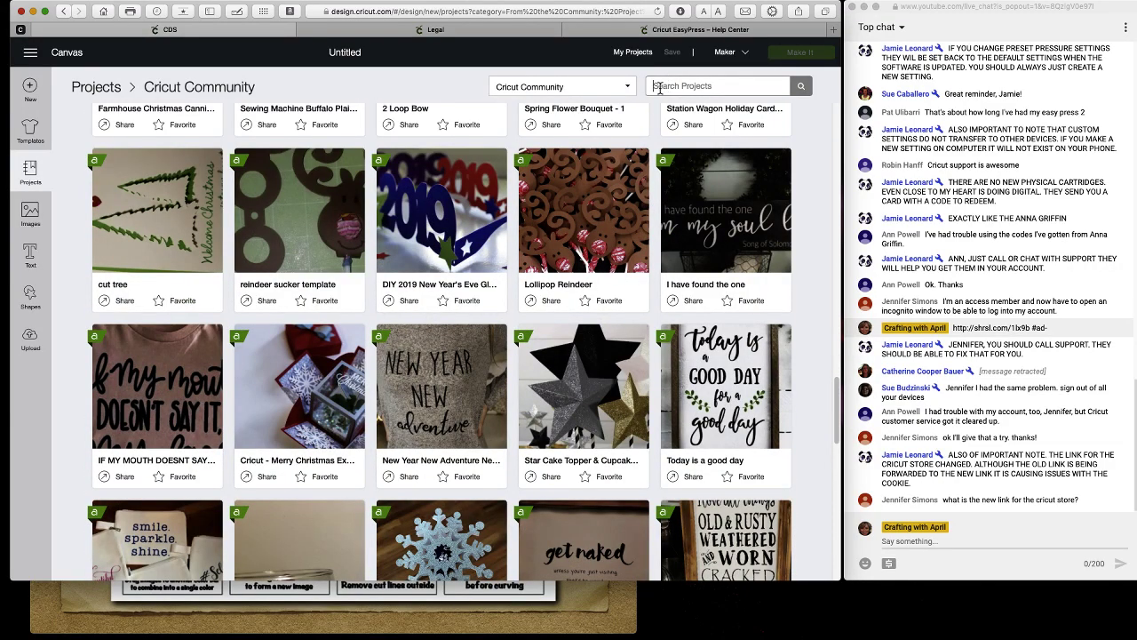
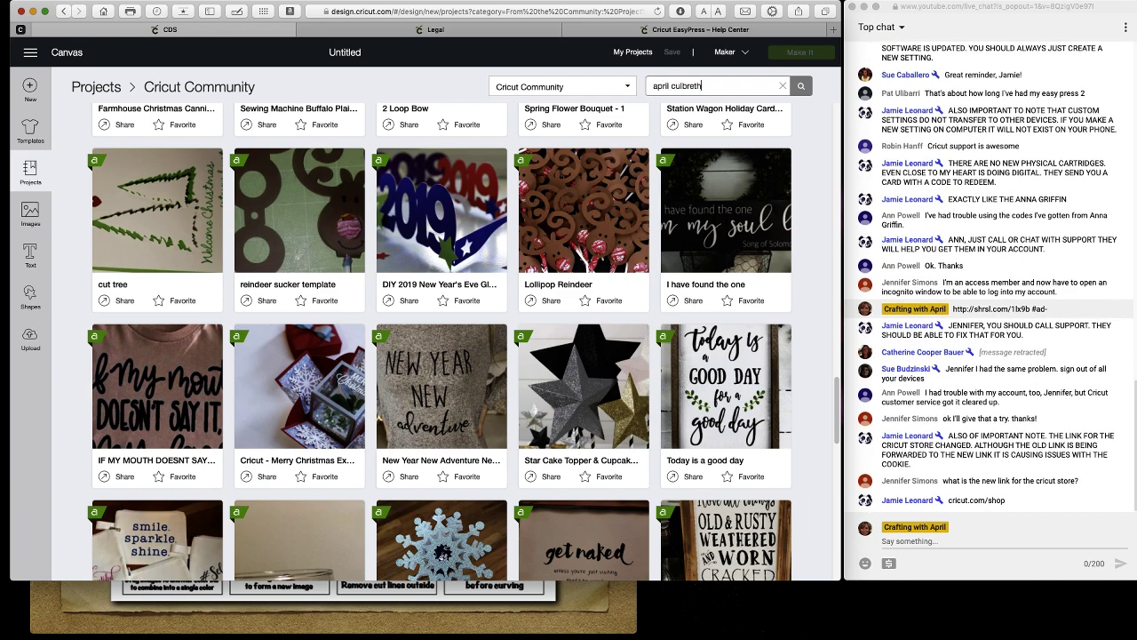
key("Return")
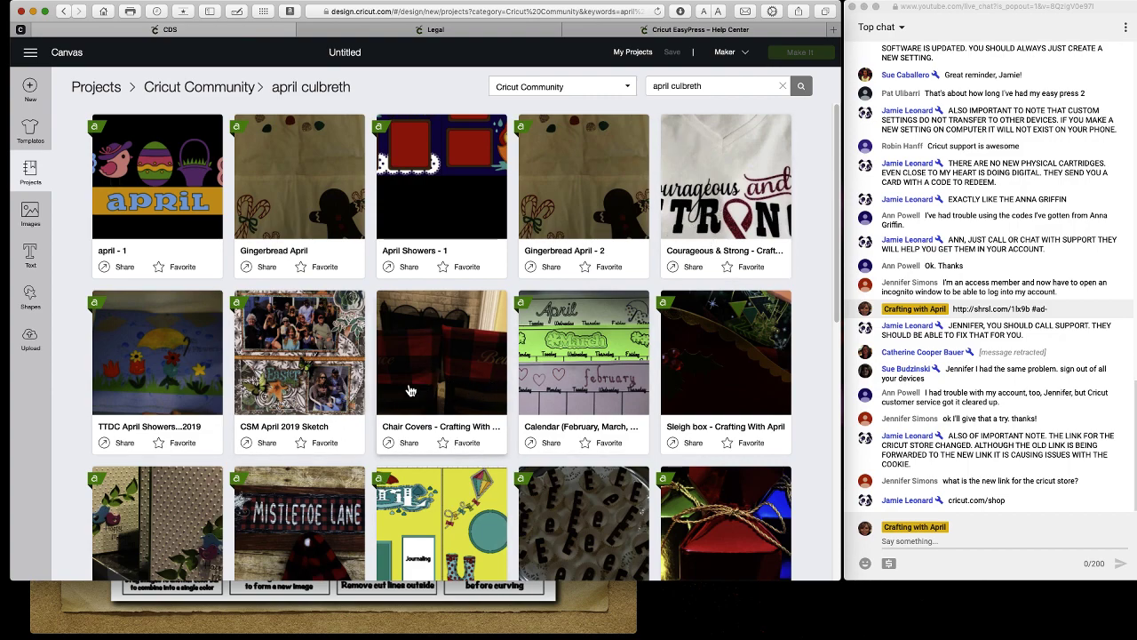
scroll(296, 437, "down", 3)
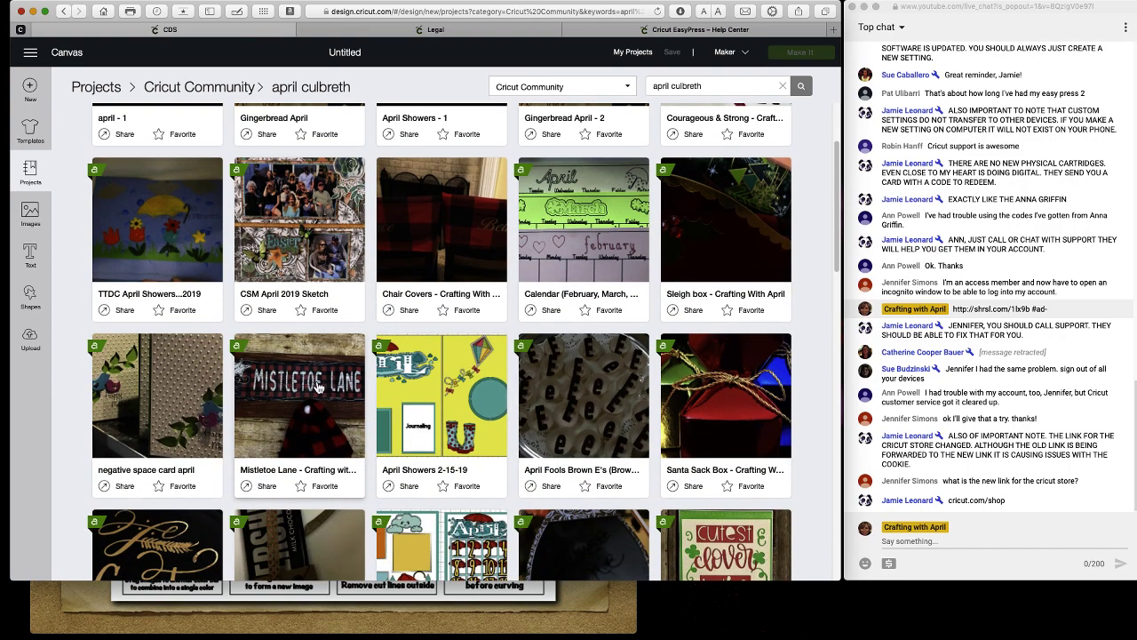
scroll(664, 511, "down", 1)
scroll(664, 512, "down", 9)
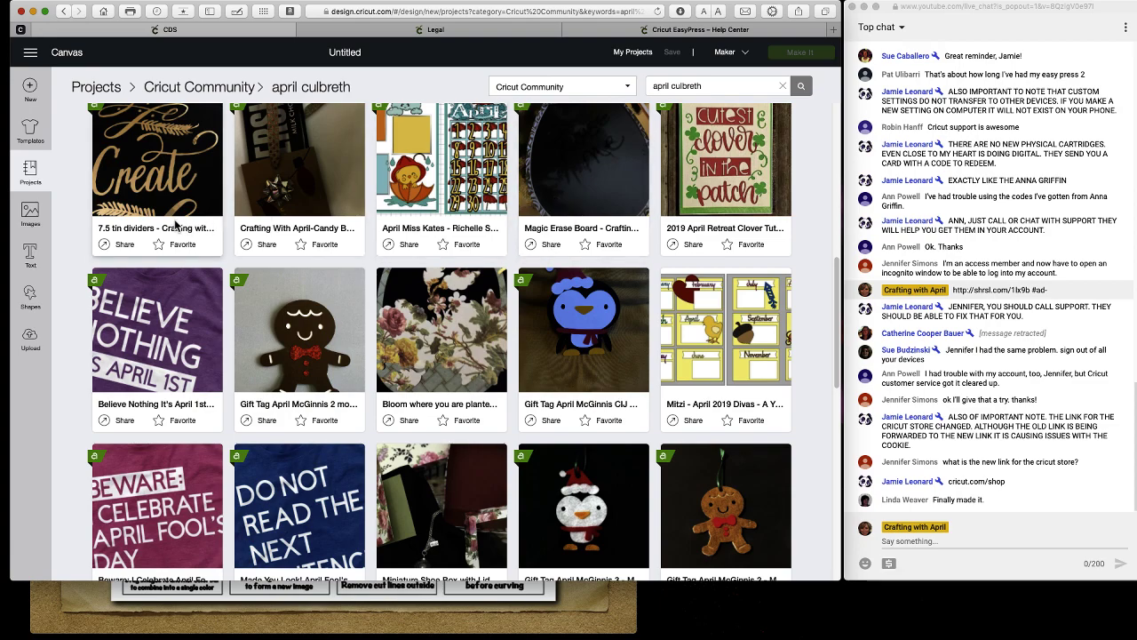
Preview the 7.5 tin dividers and Bloom where you are planted project details, closing each.
left_click(157, 199)
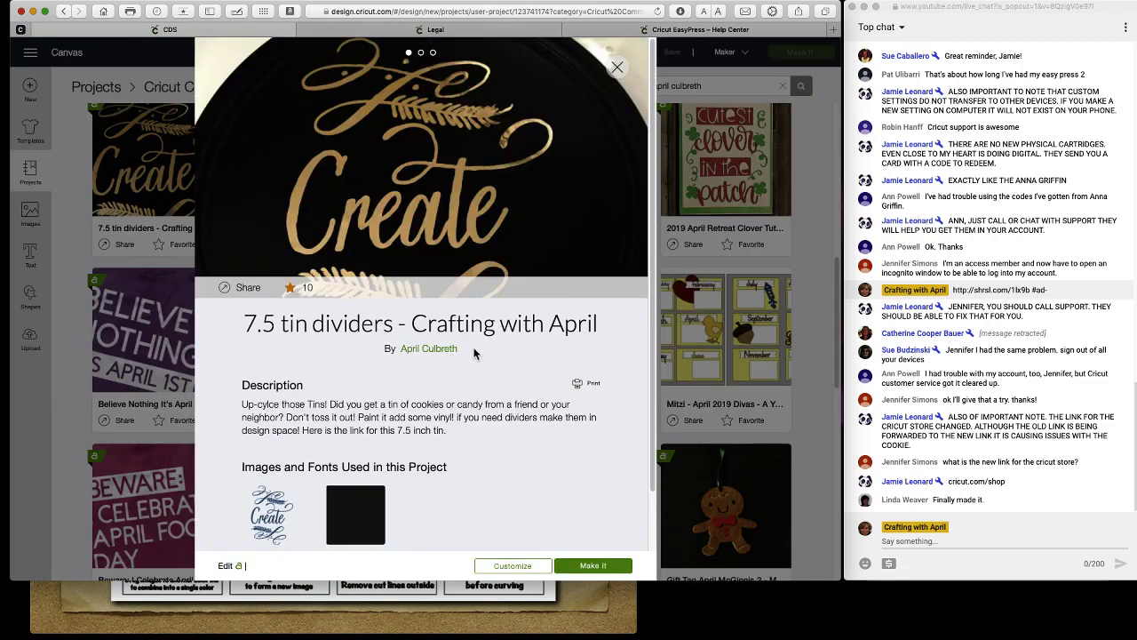
left_click_drag(622, 332, 323, 329)
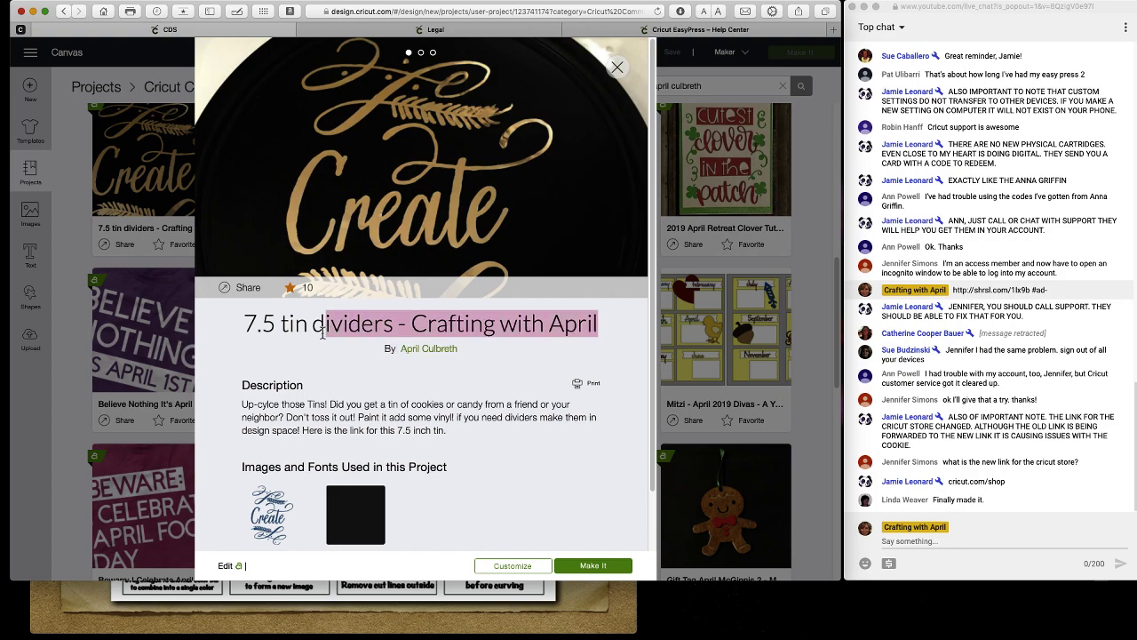
left_click(82, 374)
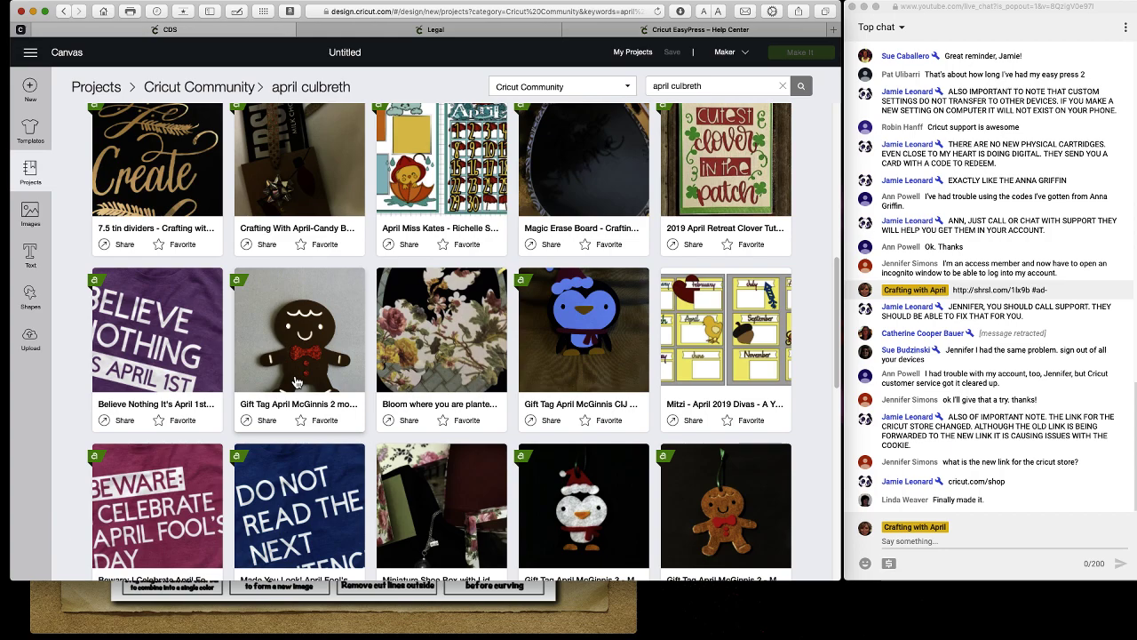
left_click(447, 347)
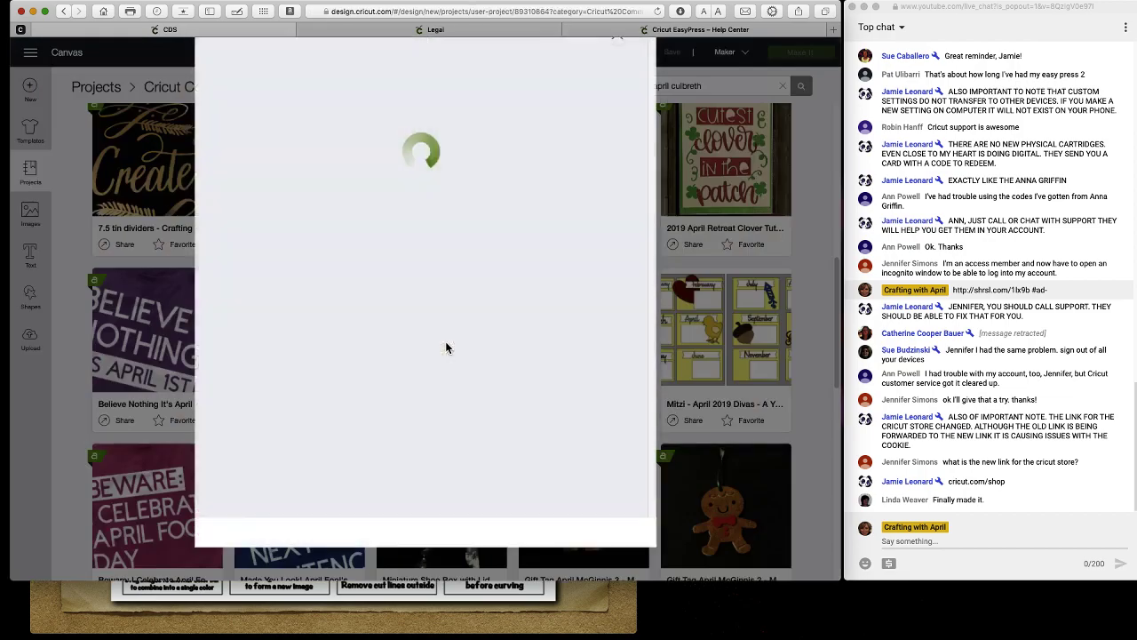
scroll(447, 346, "down", 4)
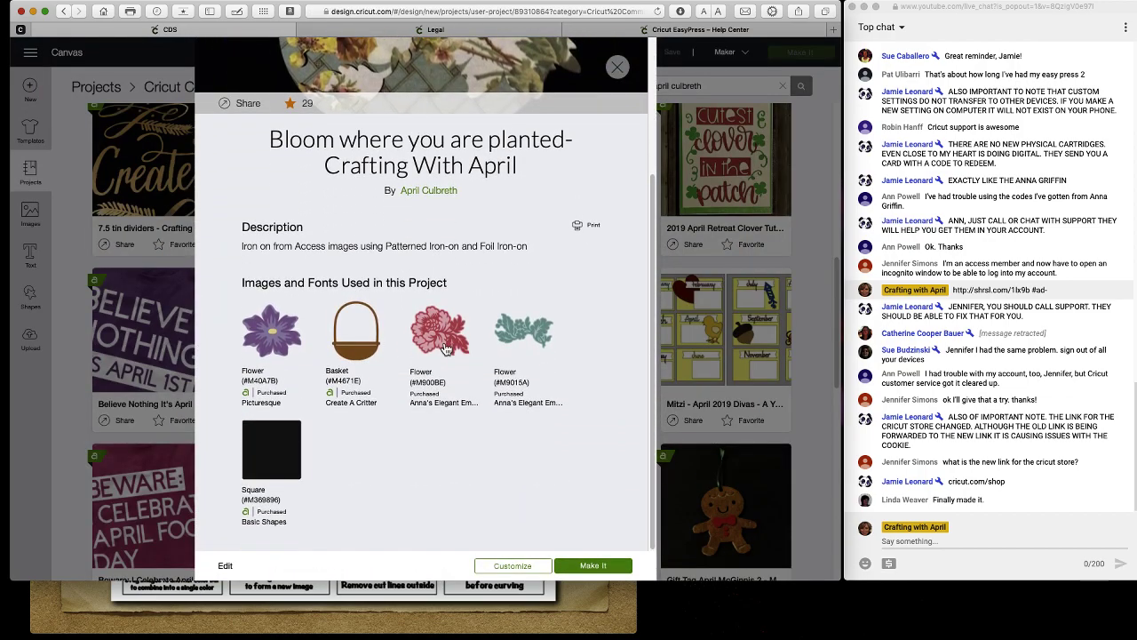
scroll(447, 345, "up", 3)
left_click(831, 296)
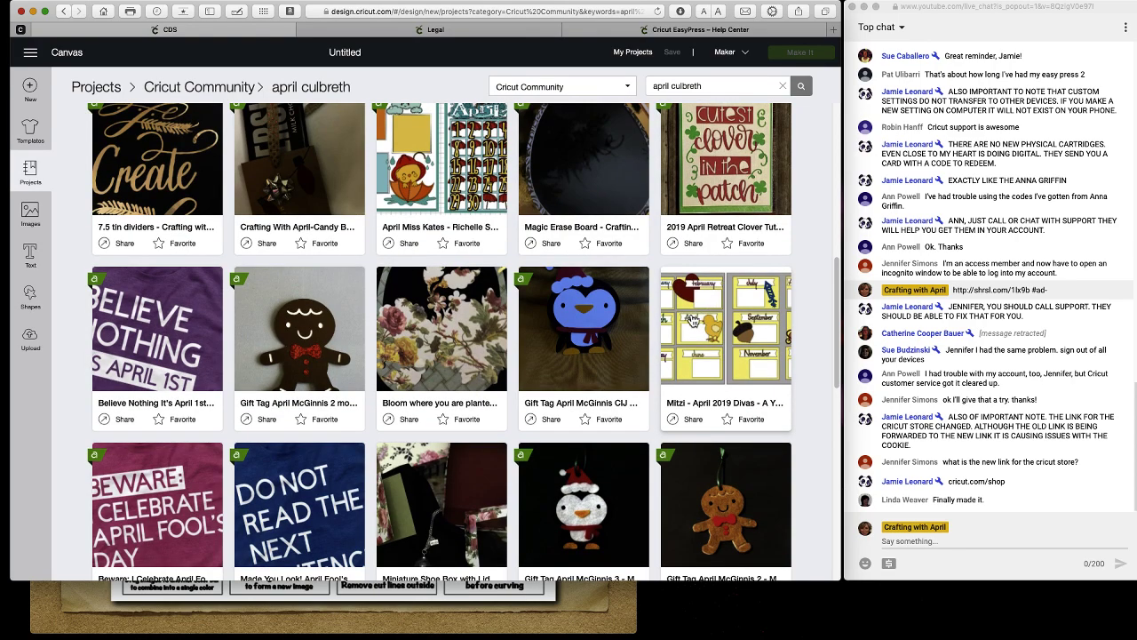
Open the Stackable Snowman Gift Box, browse its photos, then close it.
scroll(694, 320, "down", 5)
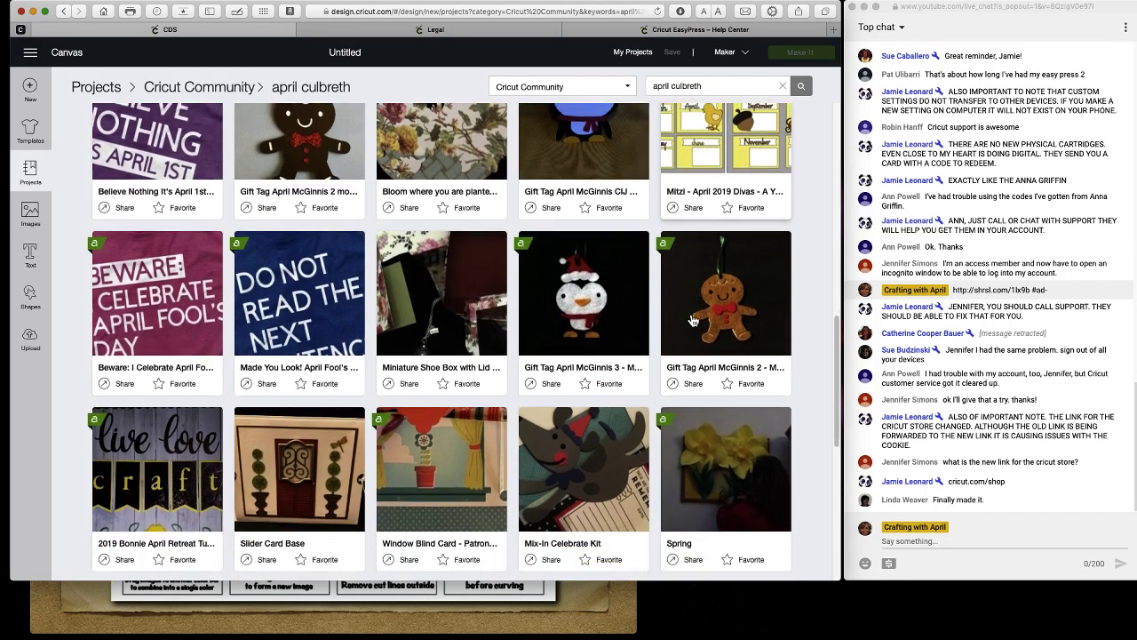
scroll(694, 320, "down", 2)
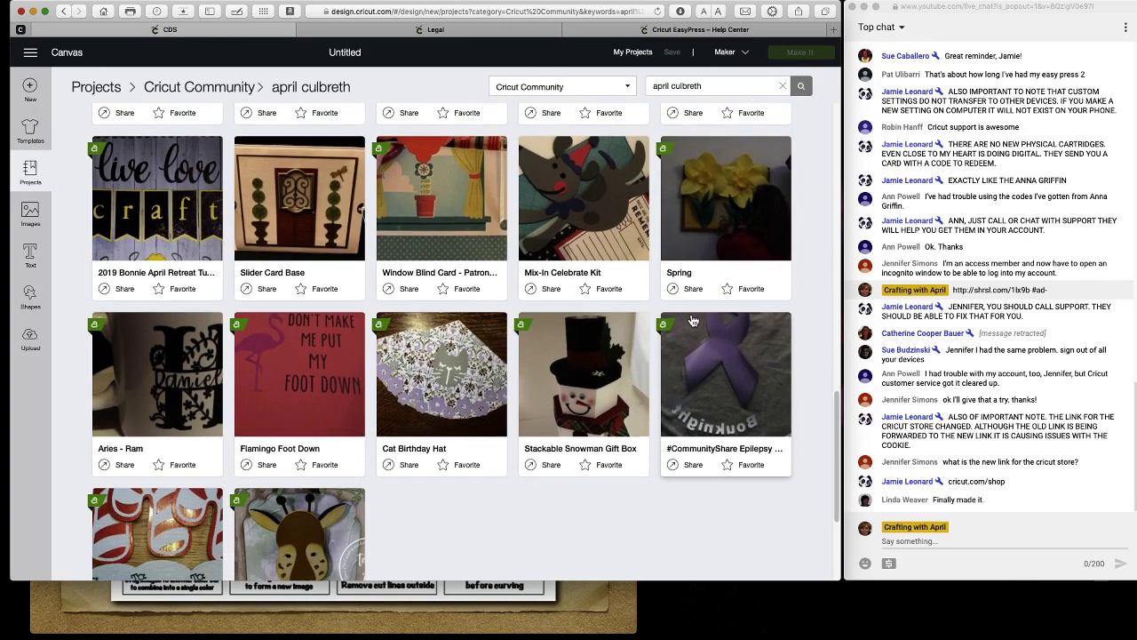
scroll(693, 318, "down", 2)
left_click(686, 287)
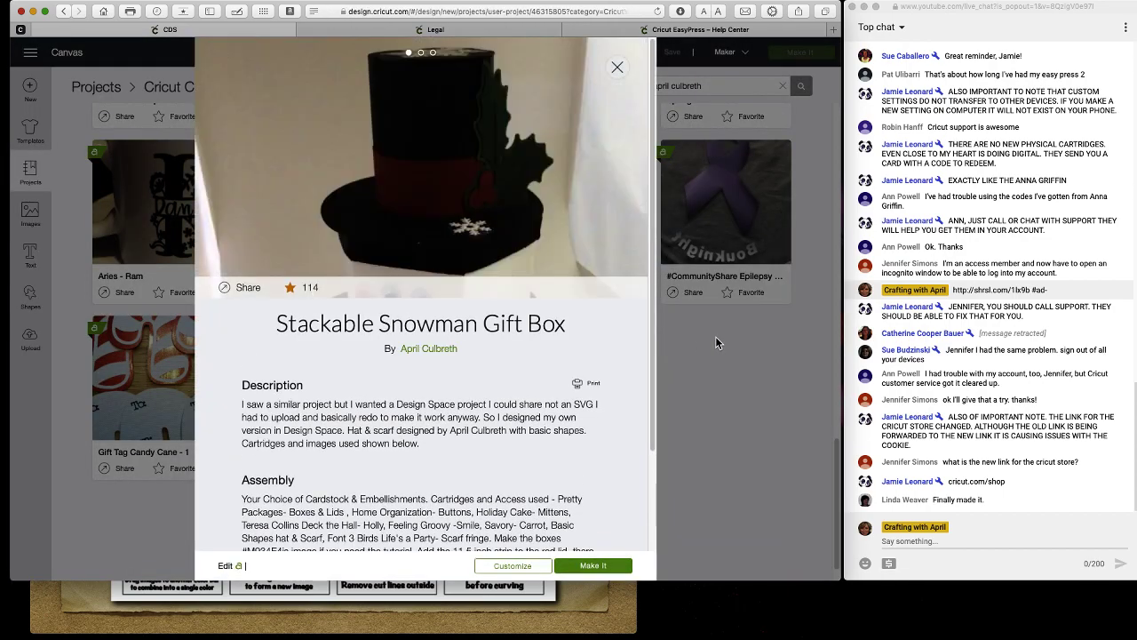
scroll(440, 318, "down", 2)
scroll(445, 321, "up", 2)
left_click(618, 173)
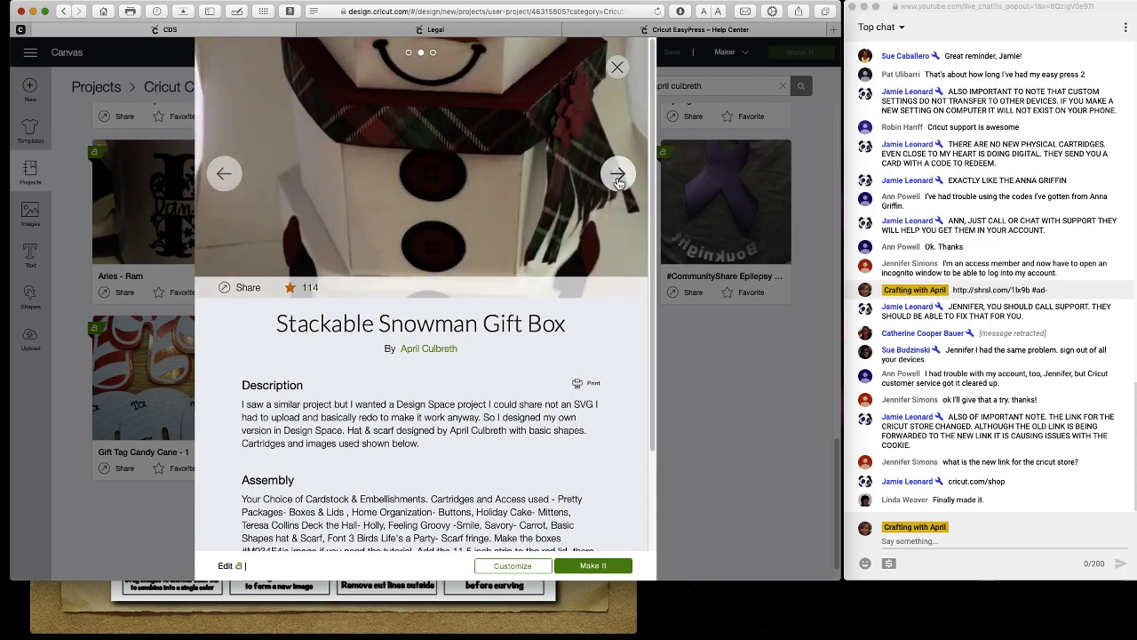
left_click(618, 173)
left_click(756, 364)
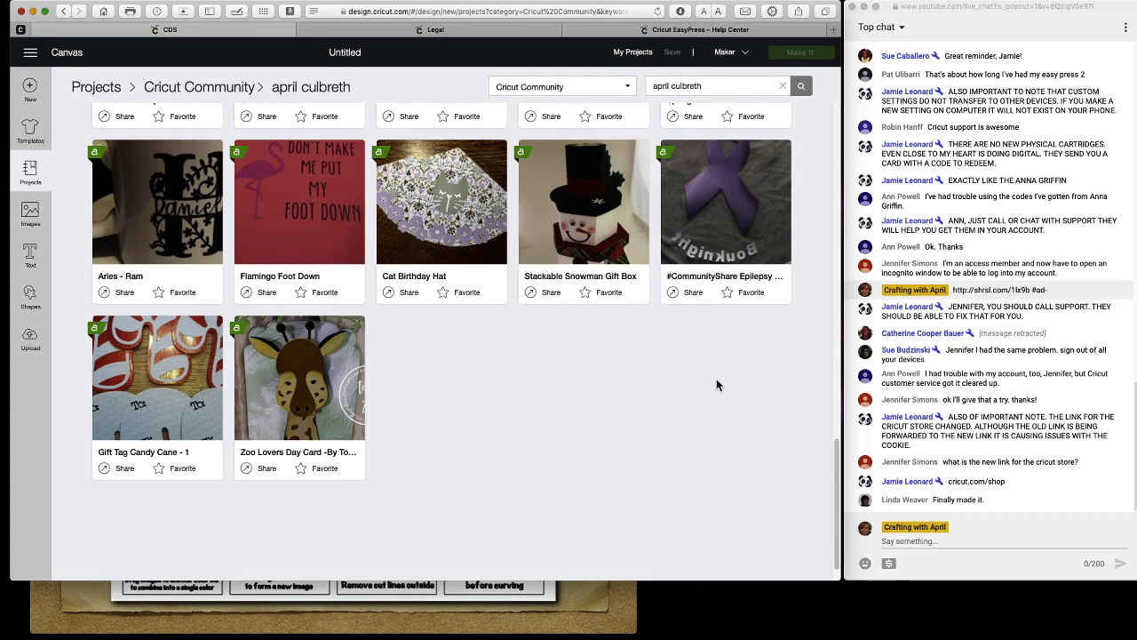
Post the shrsl.com Cricut store link with the 10% group discount in the live chat.
left_click(917, 540)
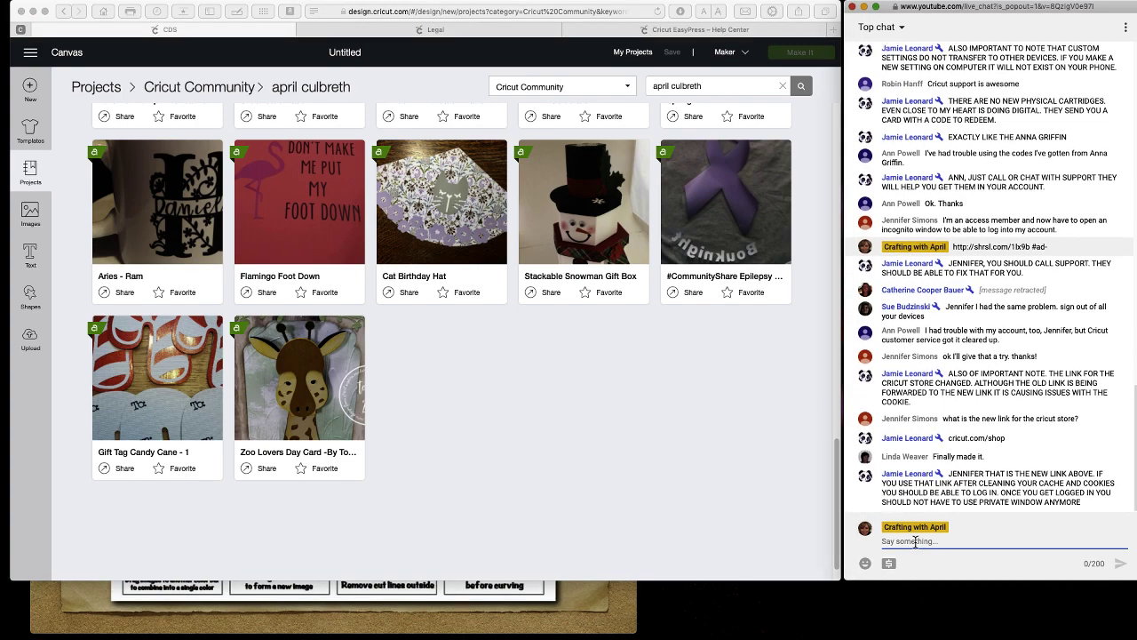
type("sa")
type("le+")
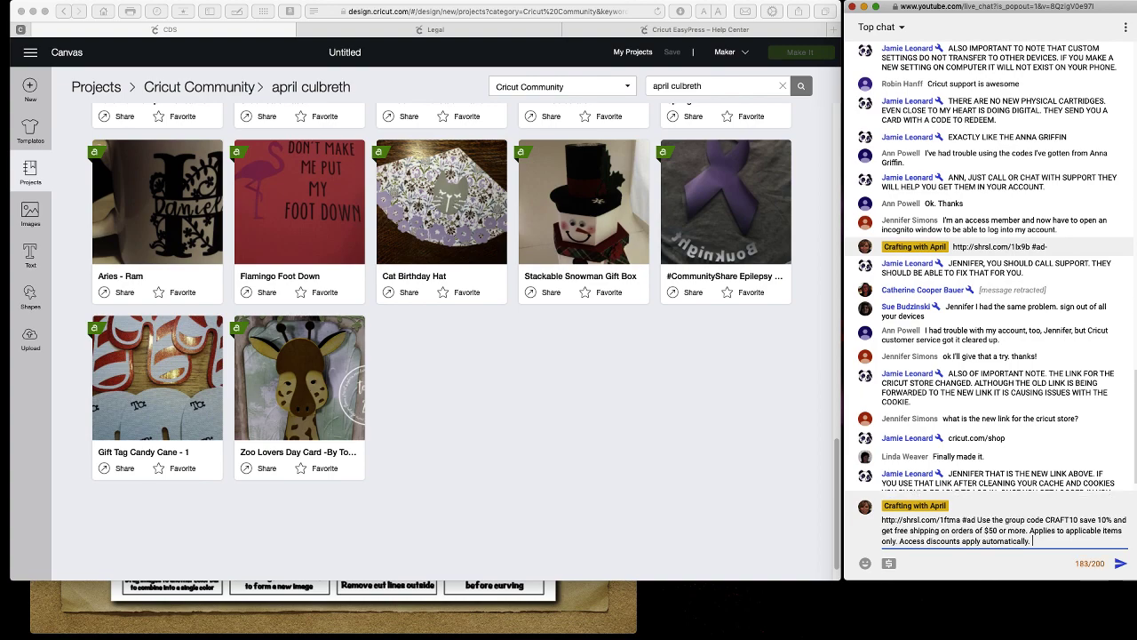
key("Return")
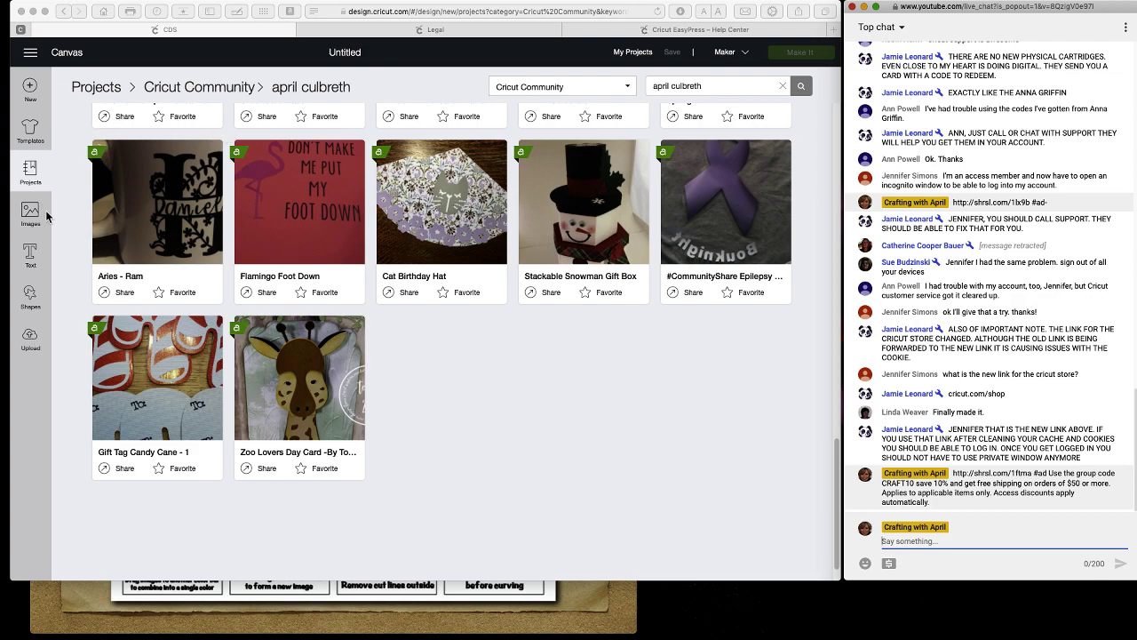
left_click(31, 56)
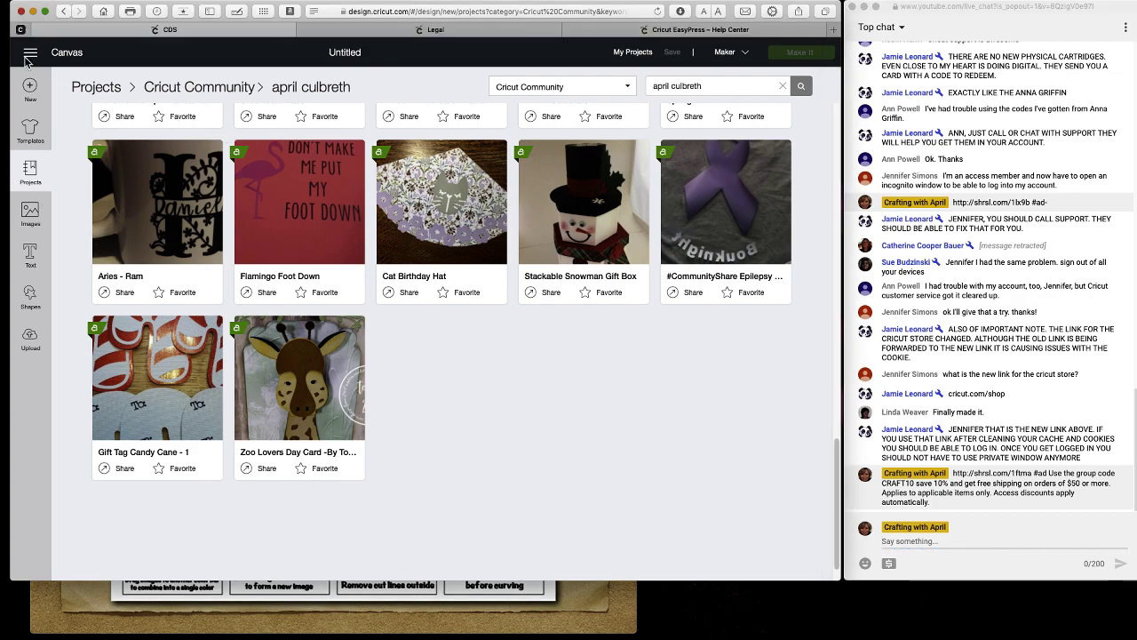
Preview the Celebration Tassel Garland project from Home, then start a New Project.
left_click(31, 55)
left_click(40, 102)
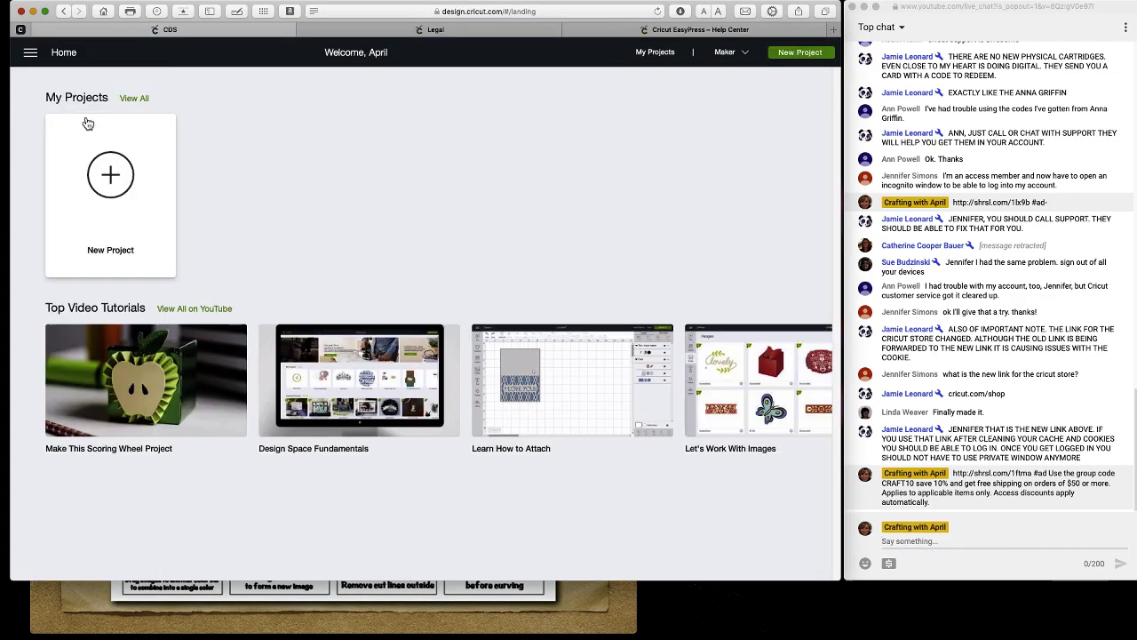
scroll(259, 184, "down", 5)
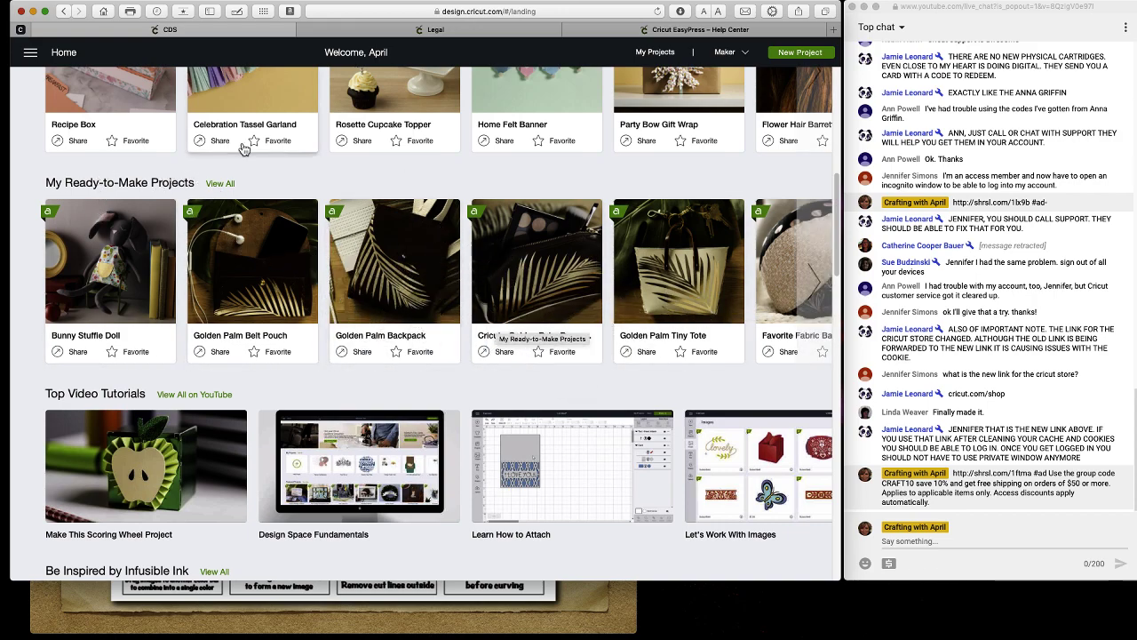
left_click(32, 55)
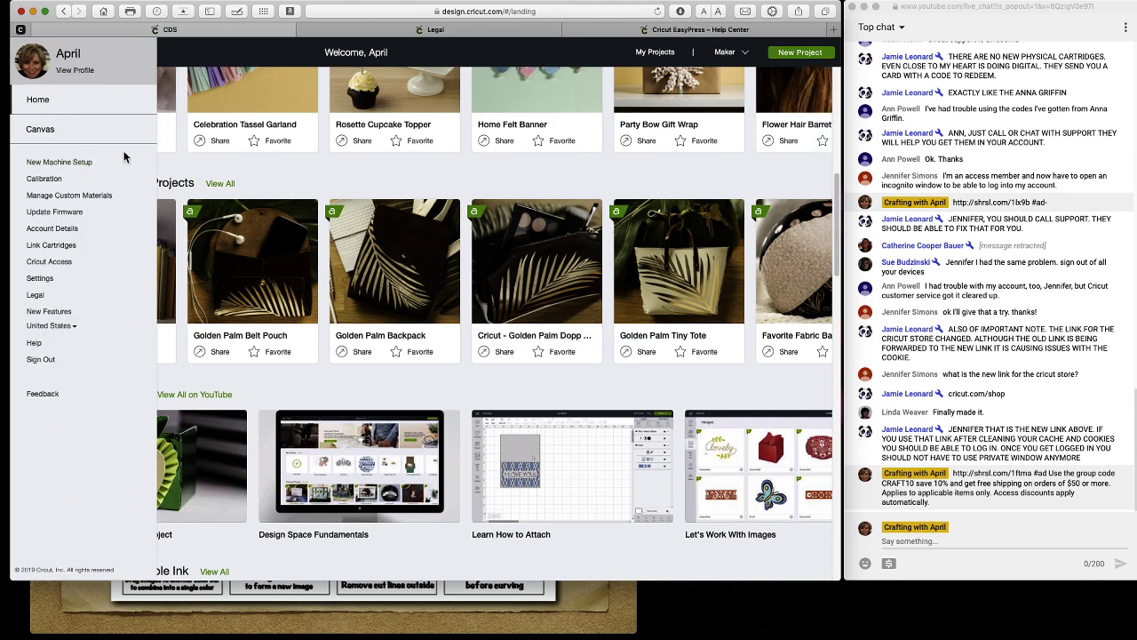
left_click(238, 115)
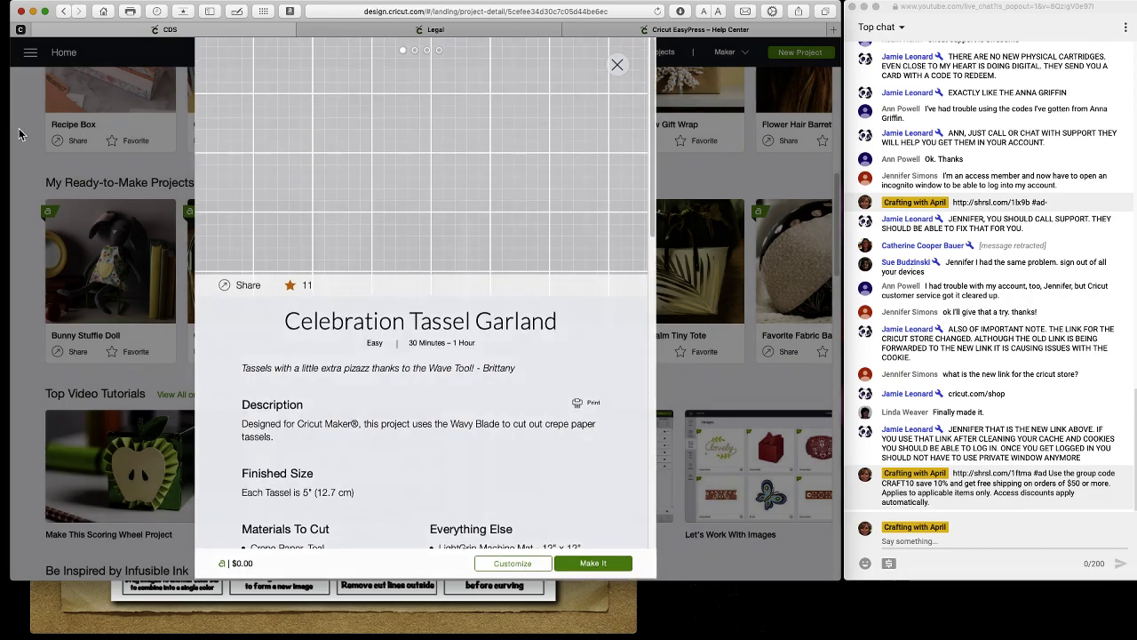
left_click(47, 125)
scroll(47, 124, "up", 5)
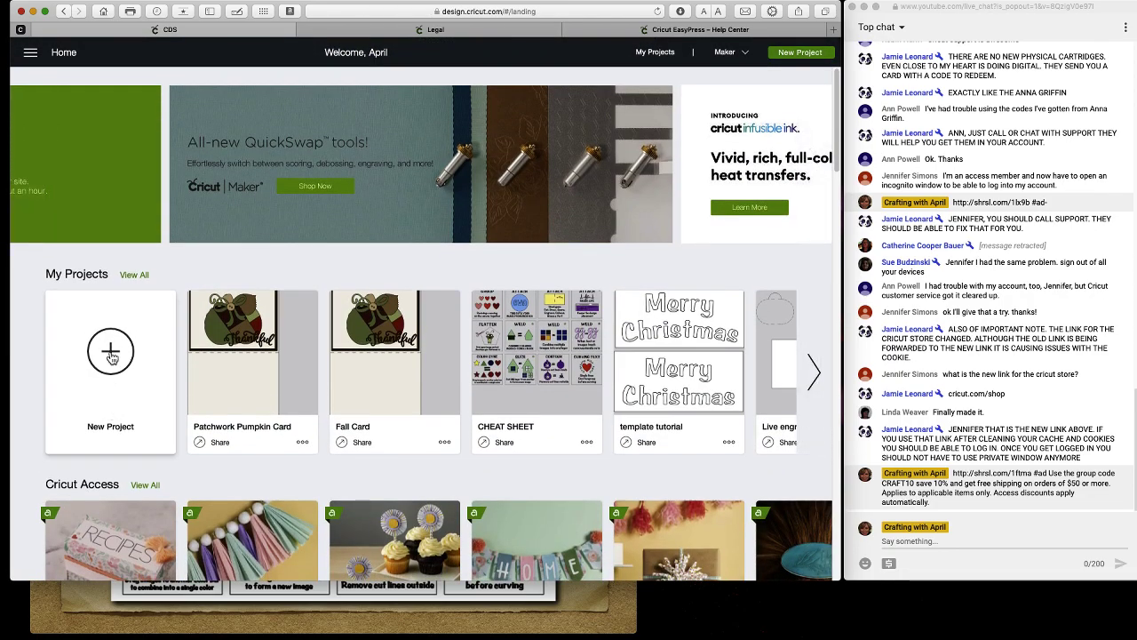
left_click(111, 356)
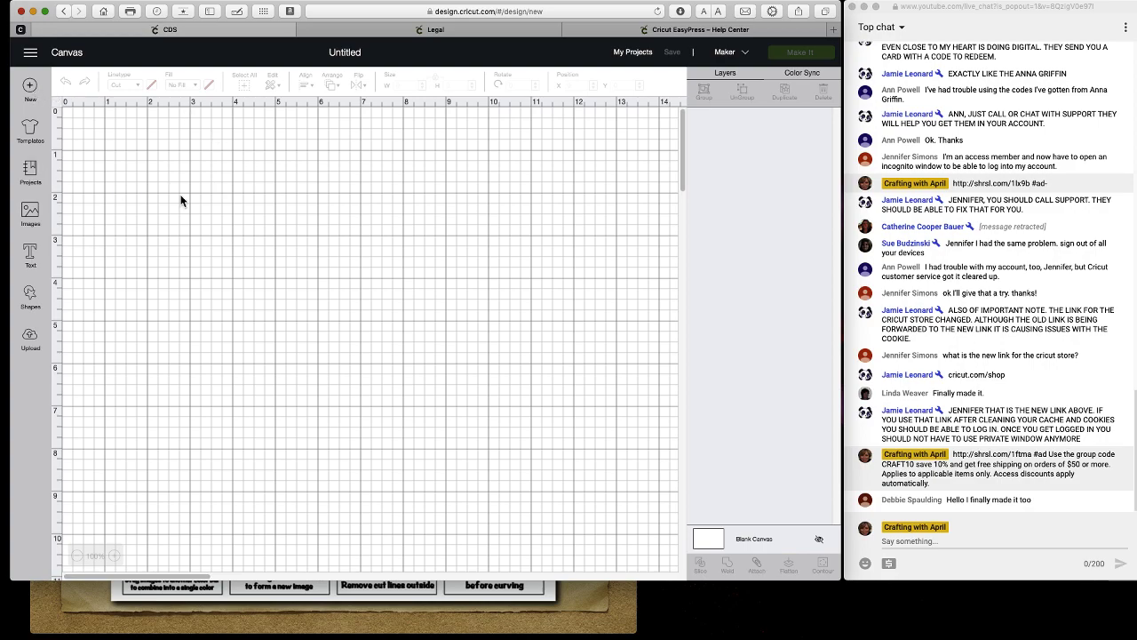
left_click(33, 295)
double_click(124, 229)
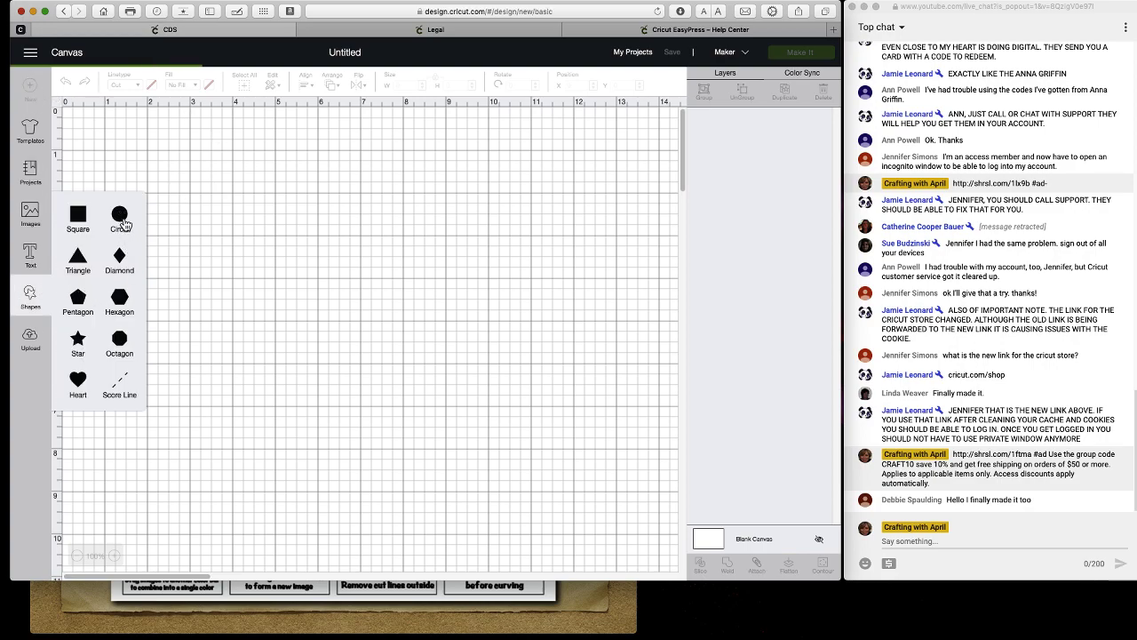
left_click_drag(220, 253, 313, 298)
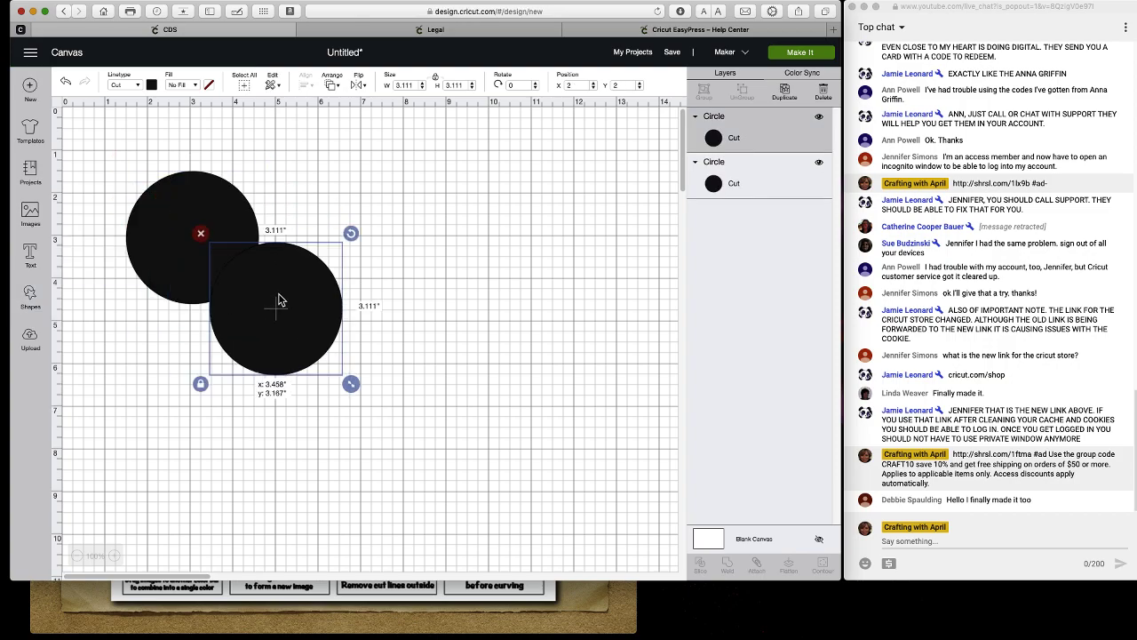
left_click(31, 89)
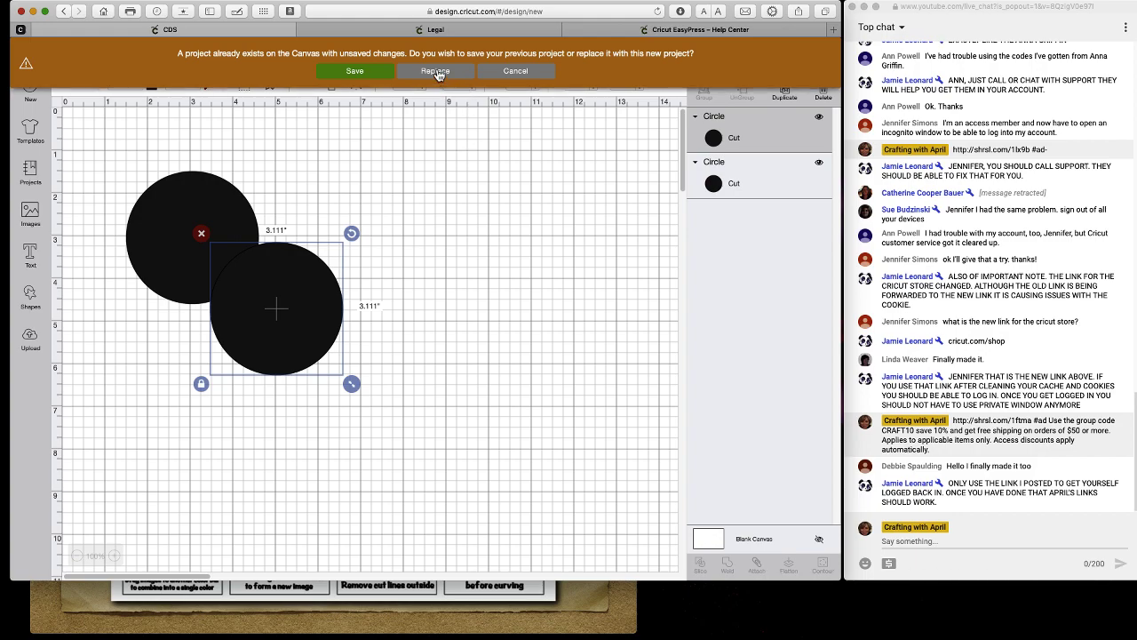
left_click(503, 73)
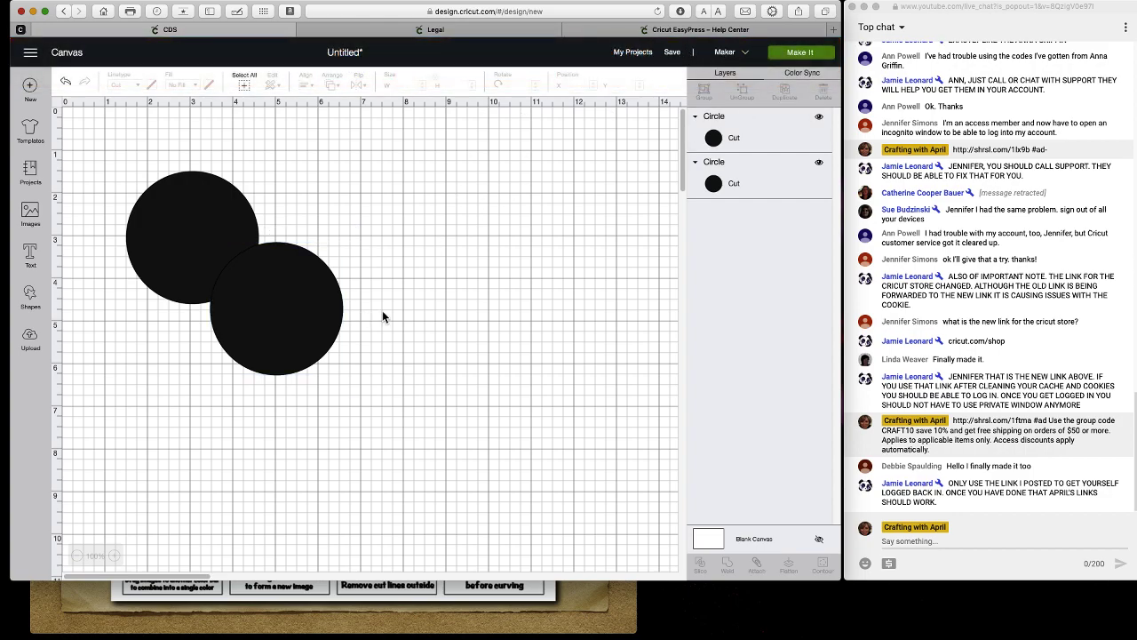
left_click(315, 306)
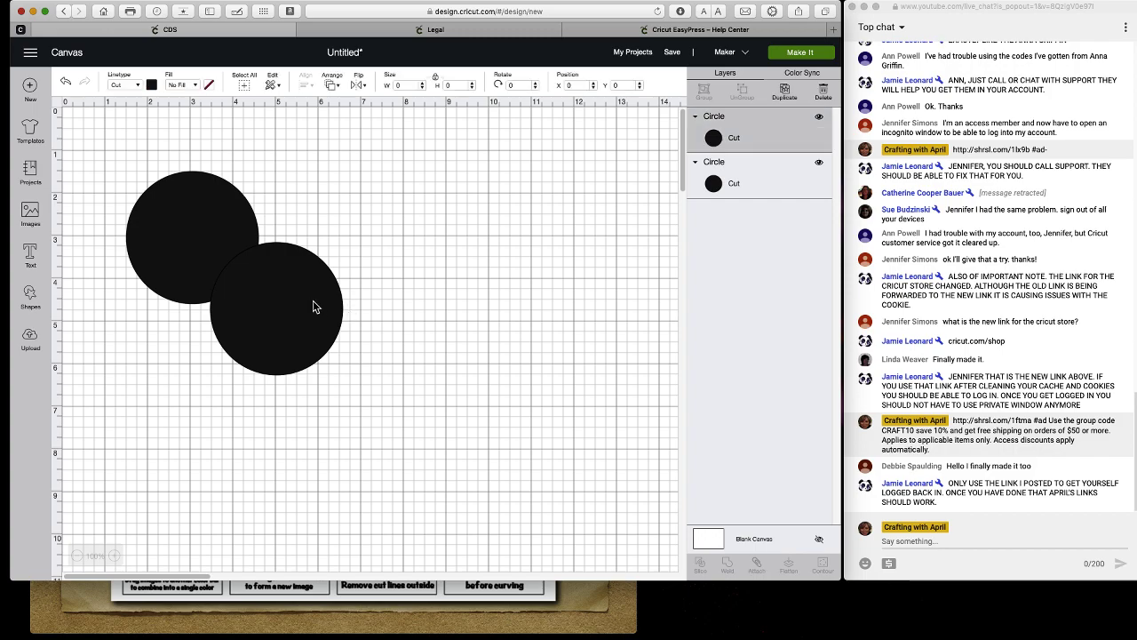
left_click(201, 234)
left_click(207, 240)
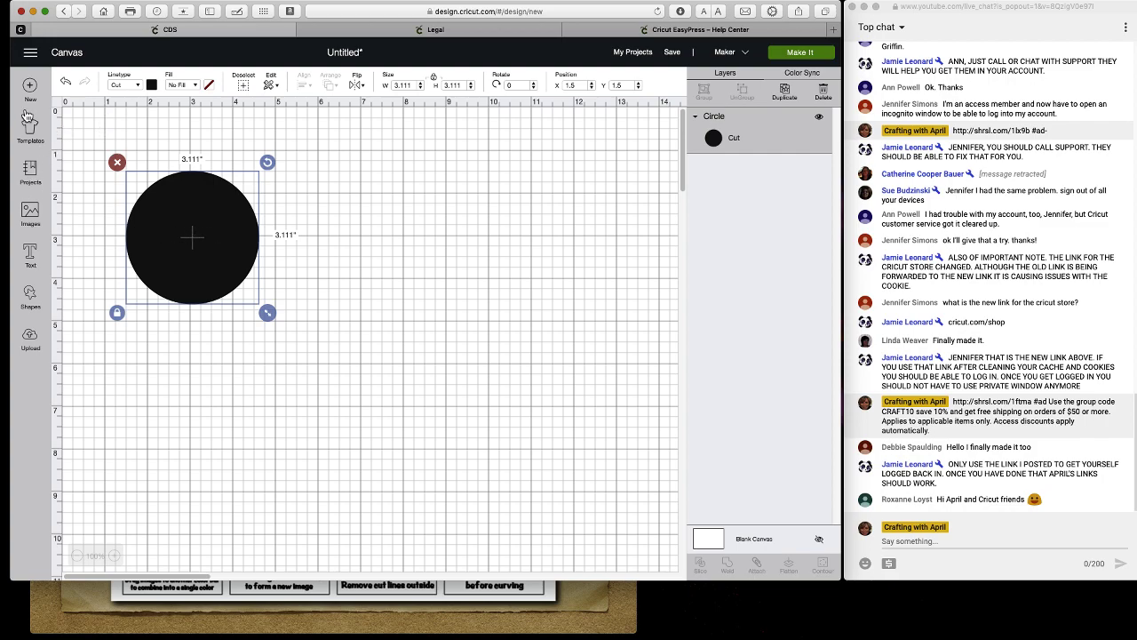
Delete the remaining circle, then load the Classic t-shirts template from Templates.
left_click(116, 163)
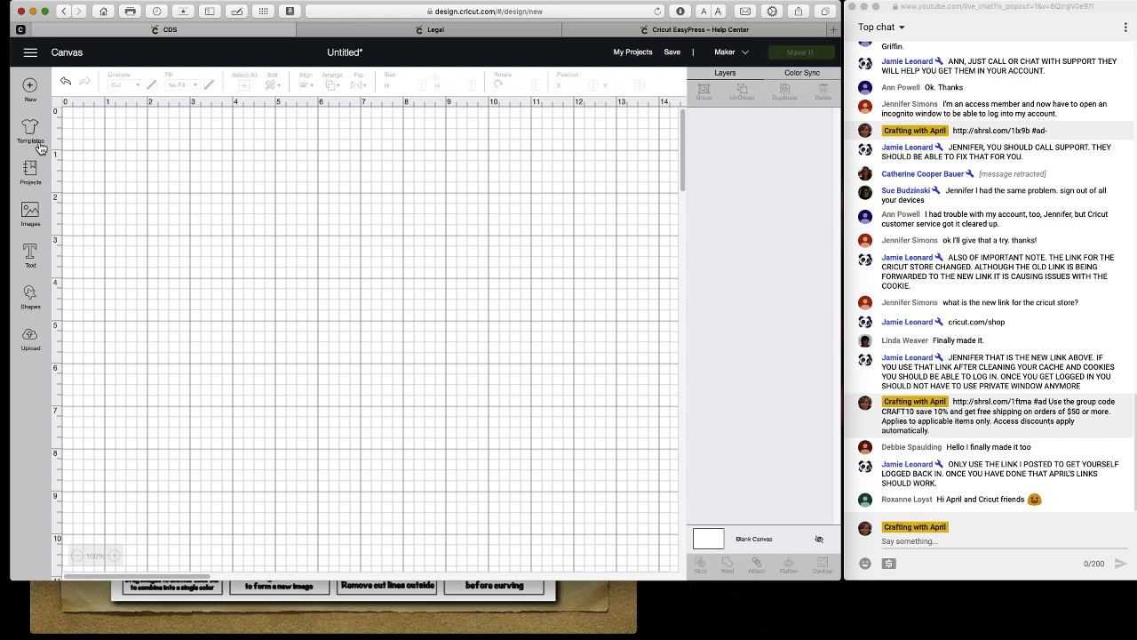
left_click(29, 132)
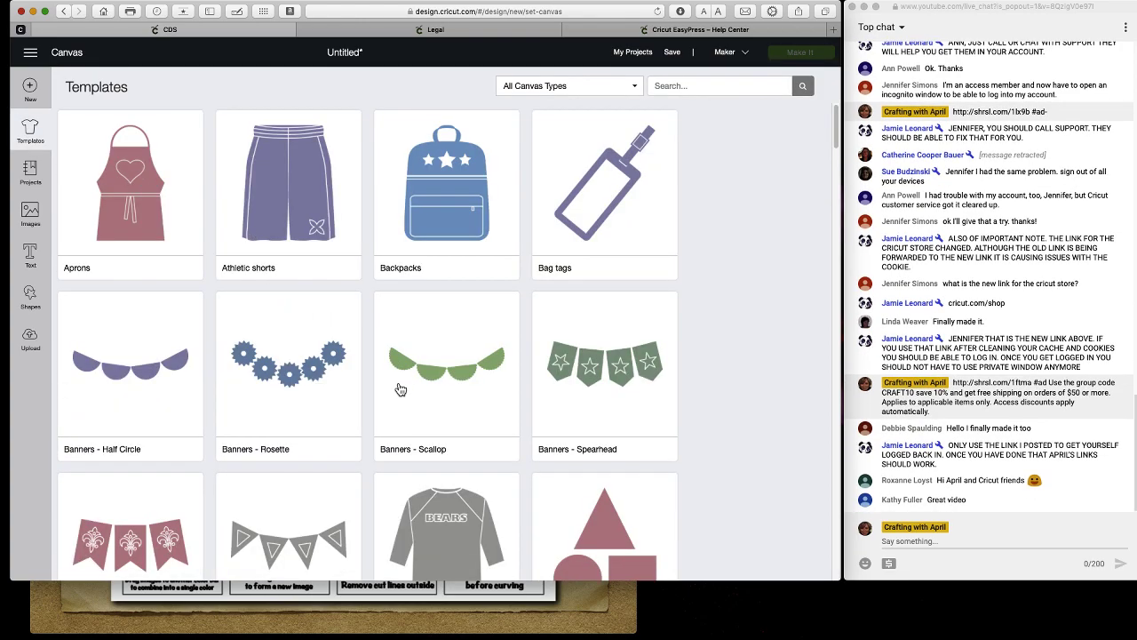
scroll(423, 391, "down", 3)
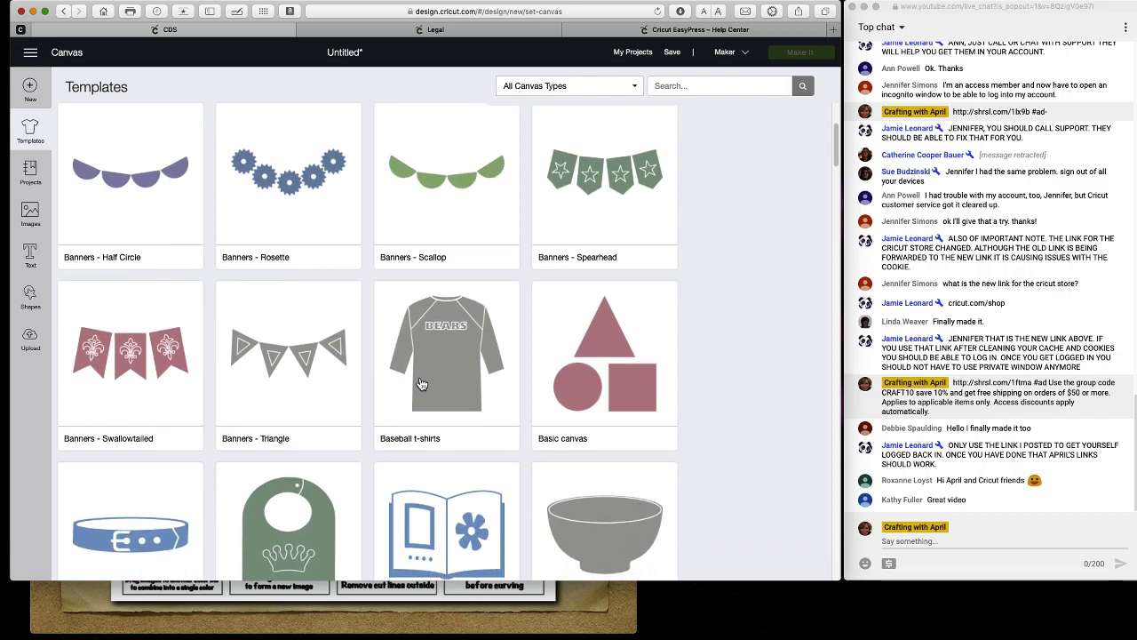
scroll(425, 384, "down", 2)
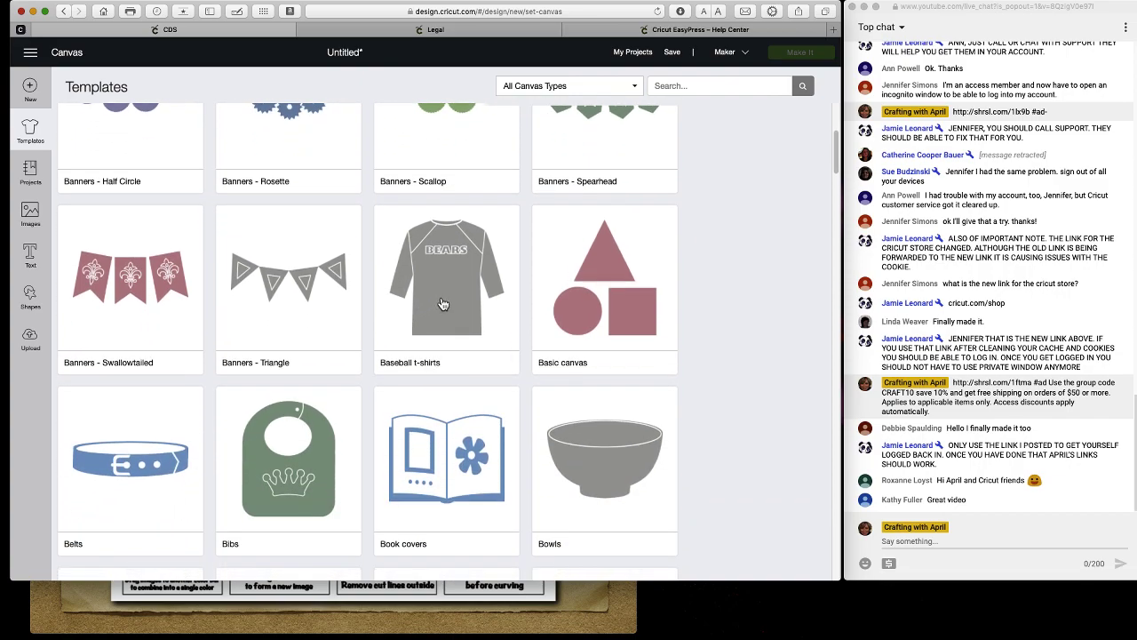
scroll(380, 402, "down", 3)
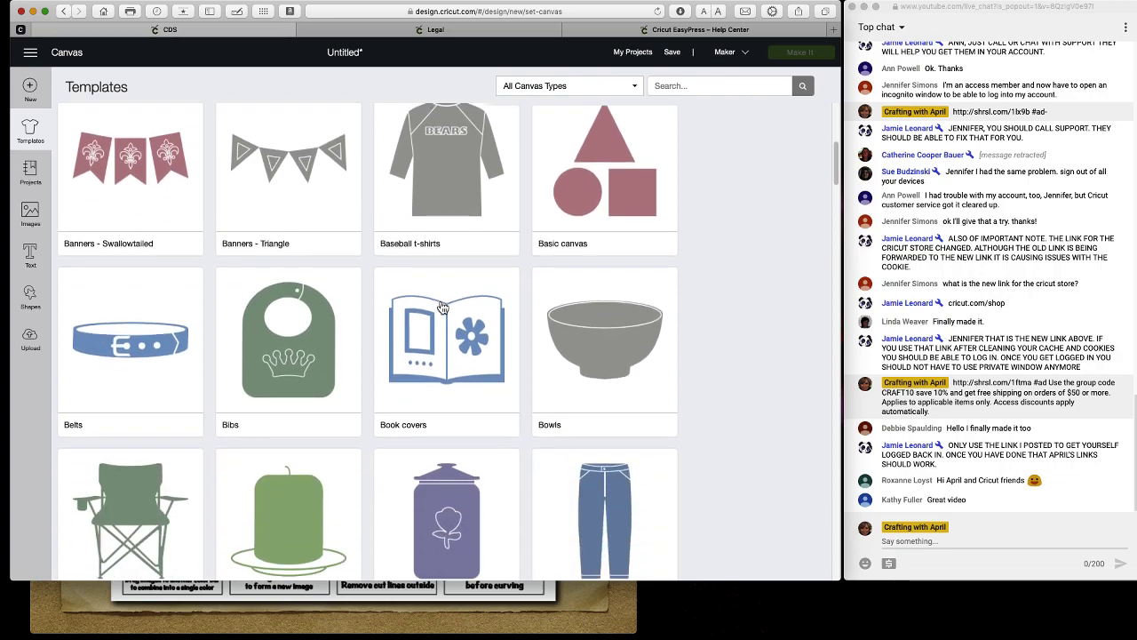
scroll(379, 402, "down", 3)
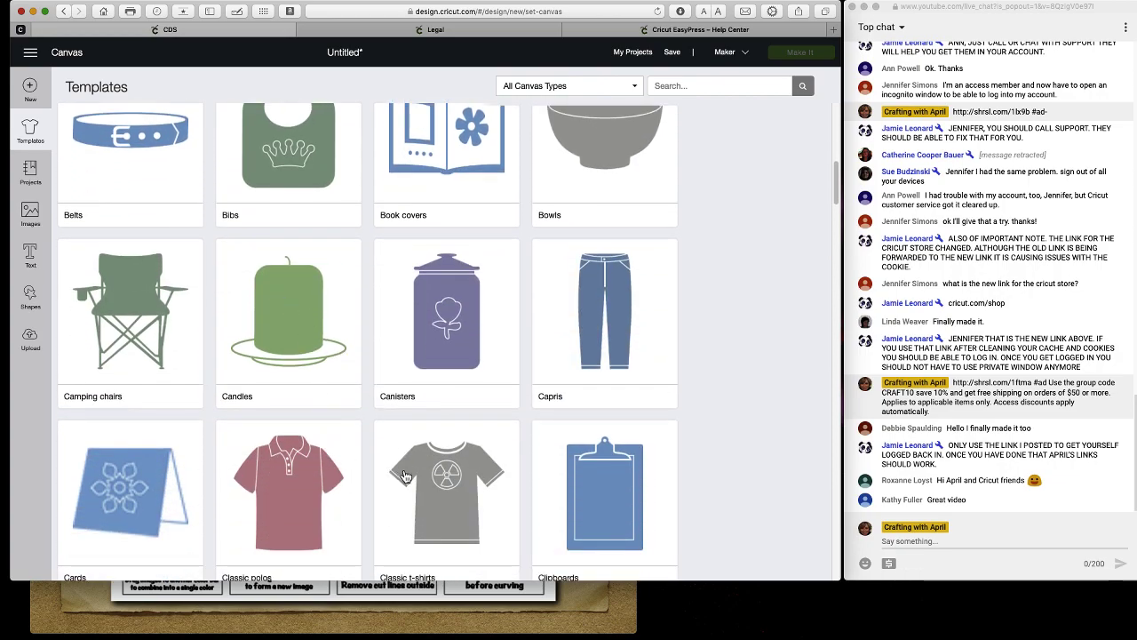
scroll(407, 476, "down", 4)
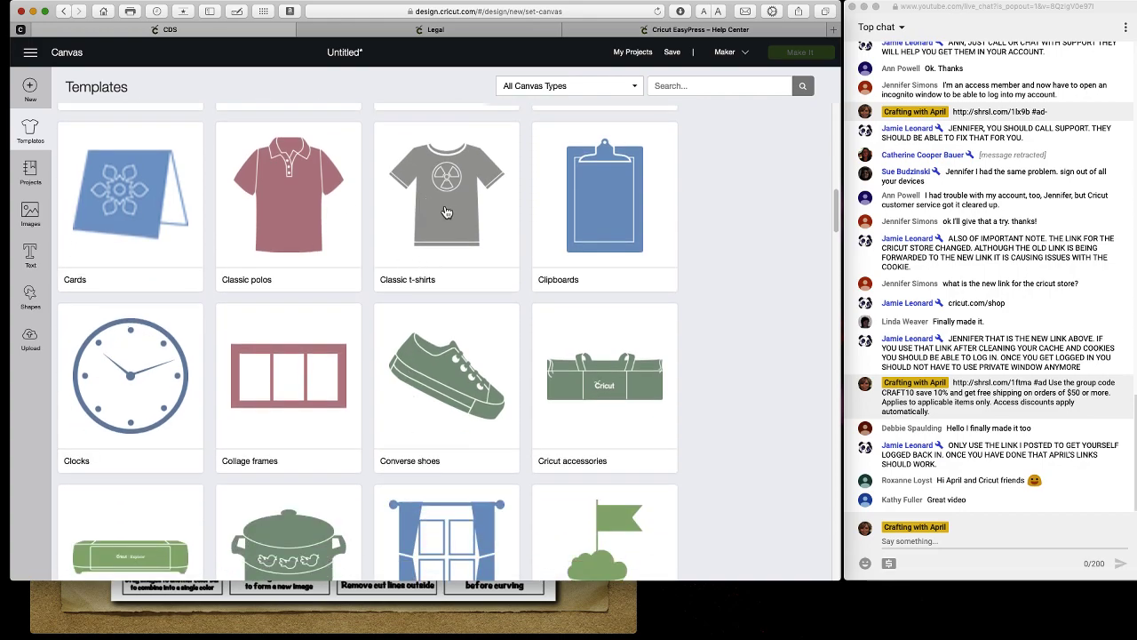
left_click(445, 207)
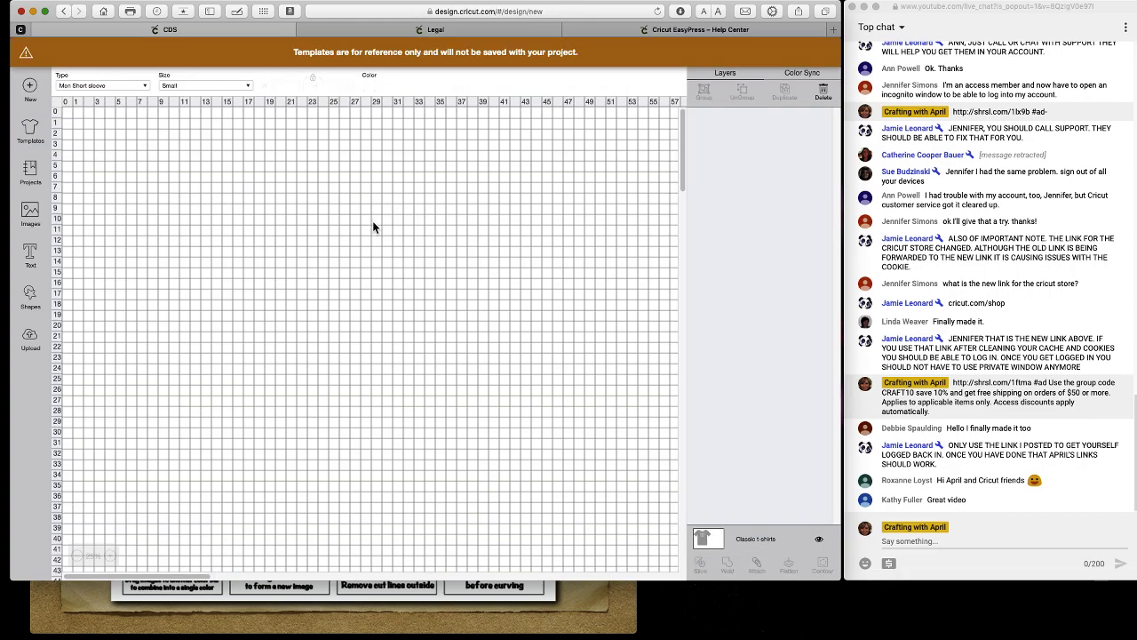
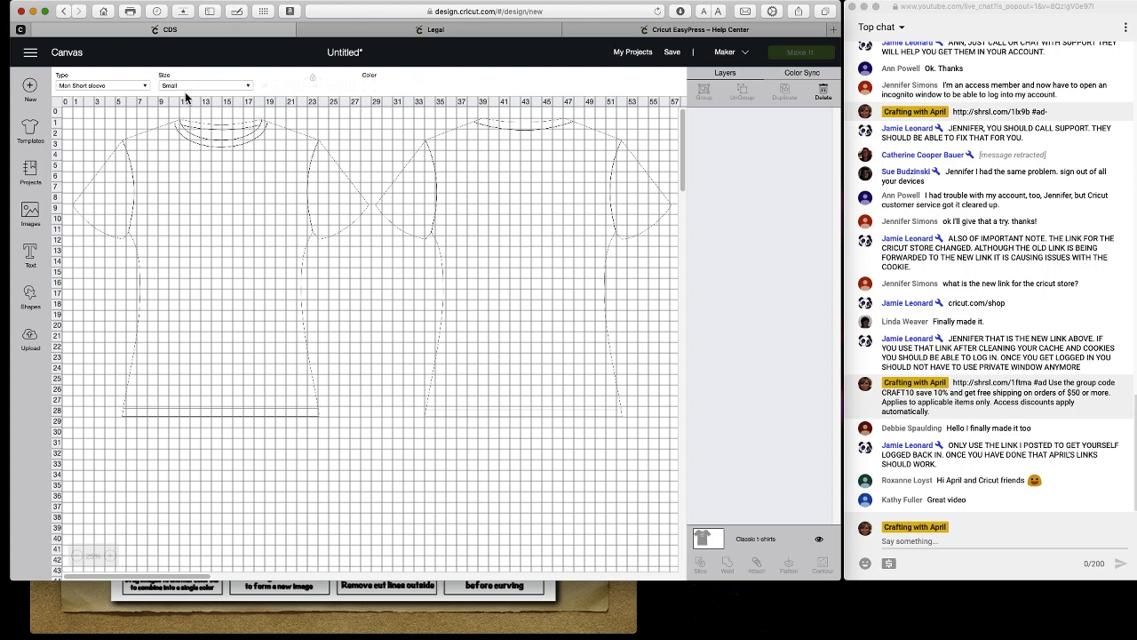
Set the men's short-sleeve t-shirt template to Custom size (63.325 by 31.563), then add a text box.
left_click(118, 86)
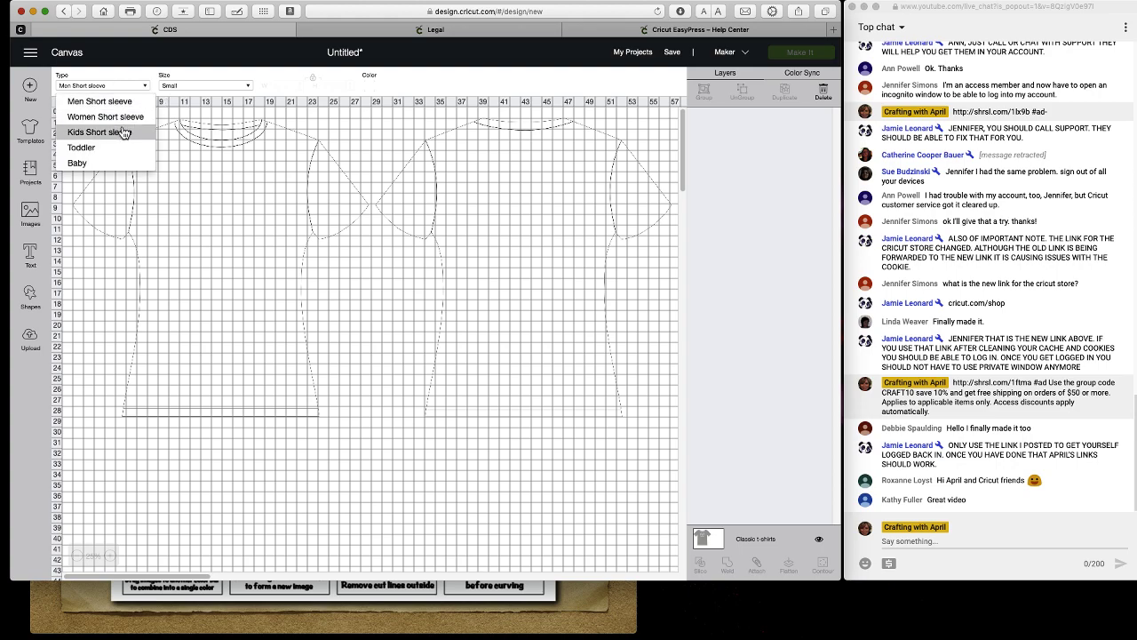
left_click(188, 86)
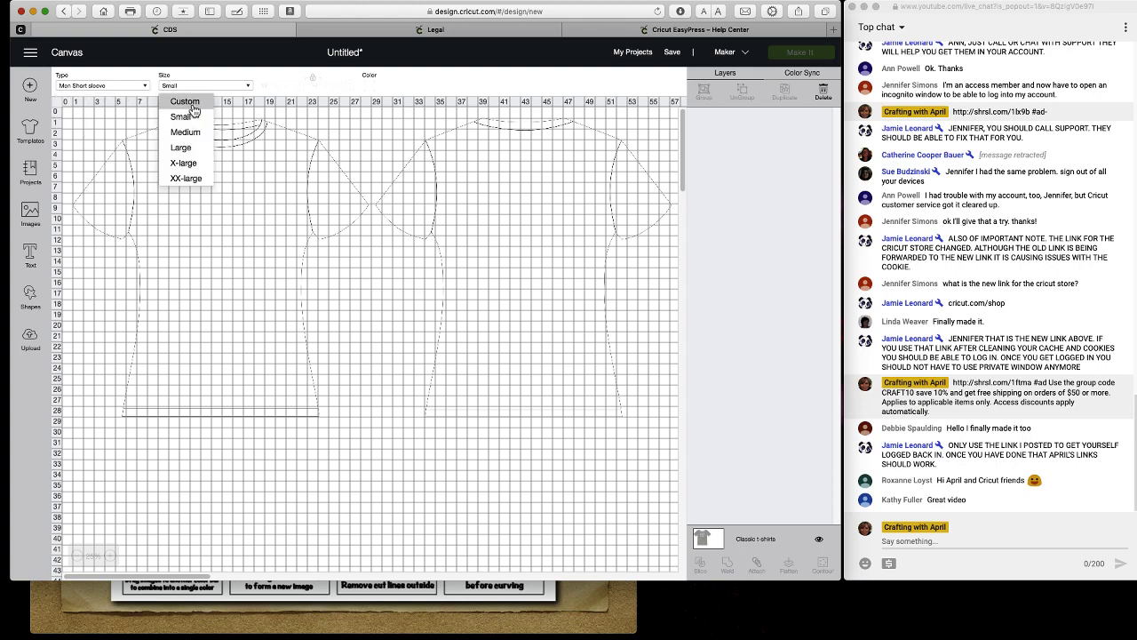
left_click(185, 102)
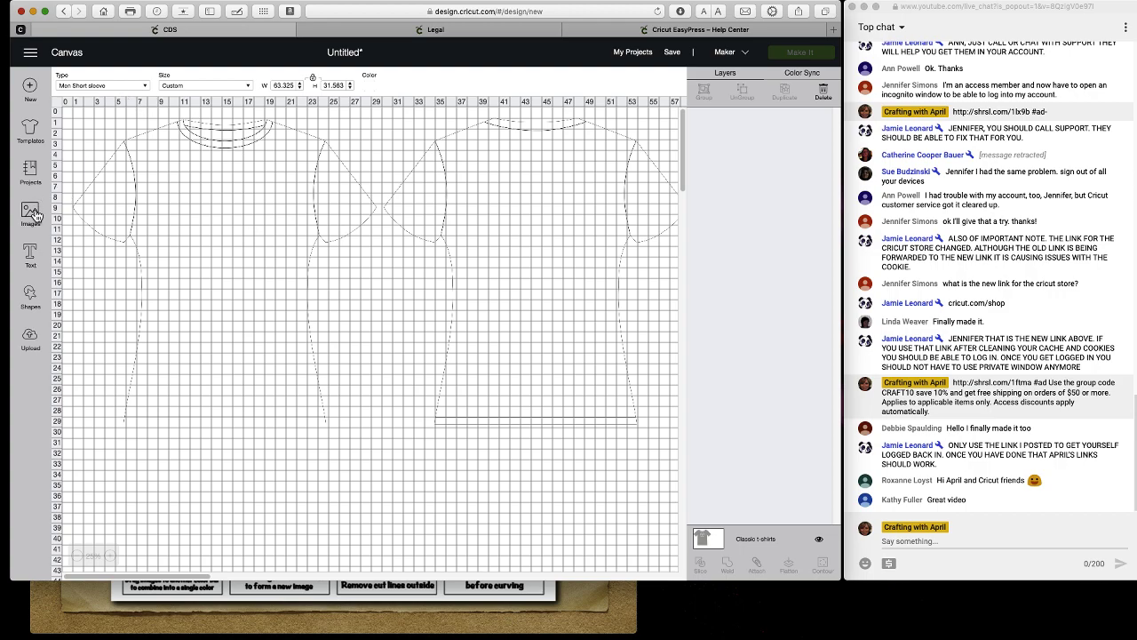
left_click(32, 253)
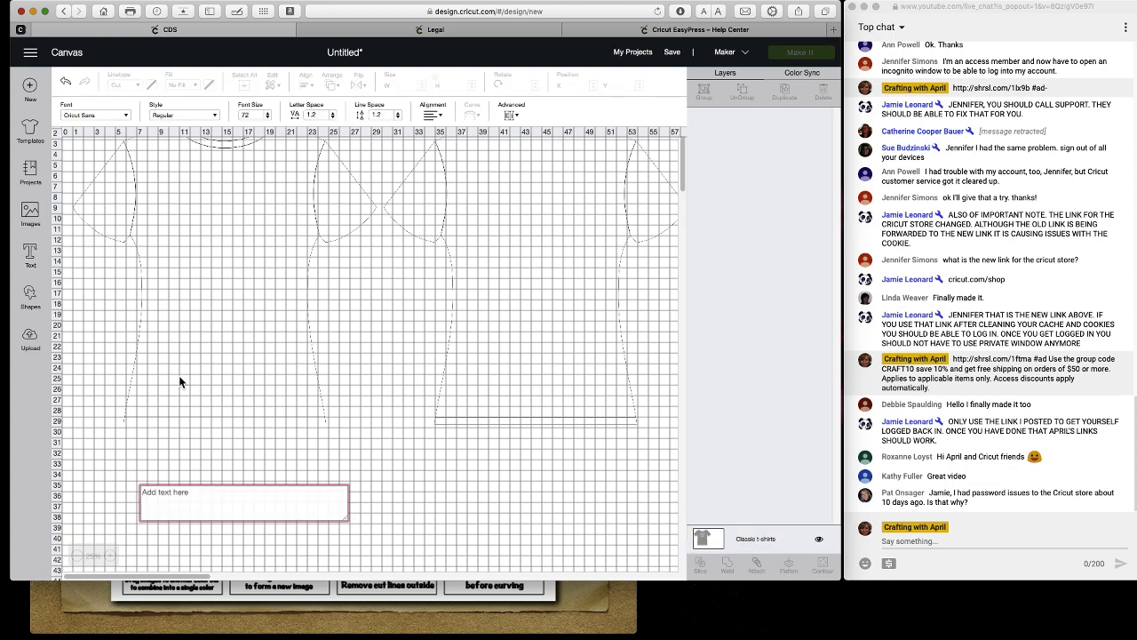
Type 'text' and enlarge it onto the shirt front.
type("text")
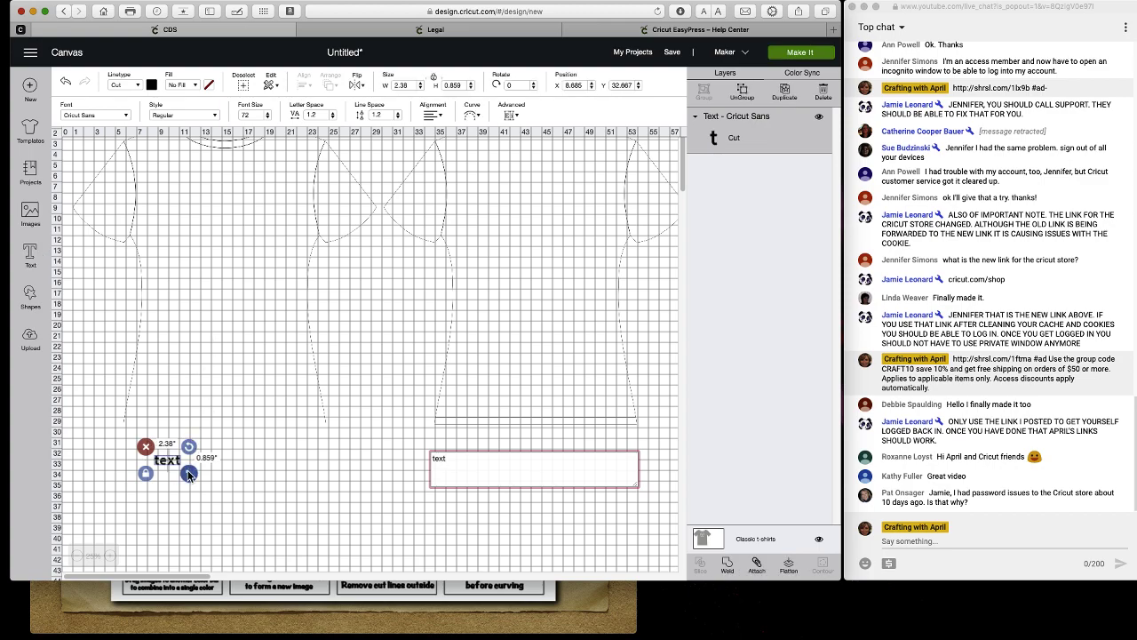
left_click(290, 516)
left_click_drag(270, 503, 271, 227)
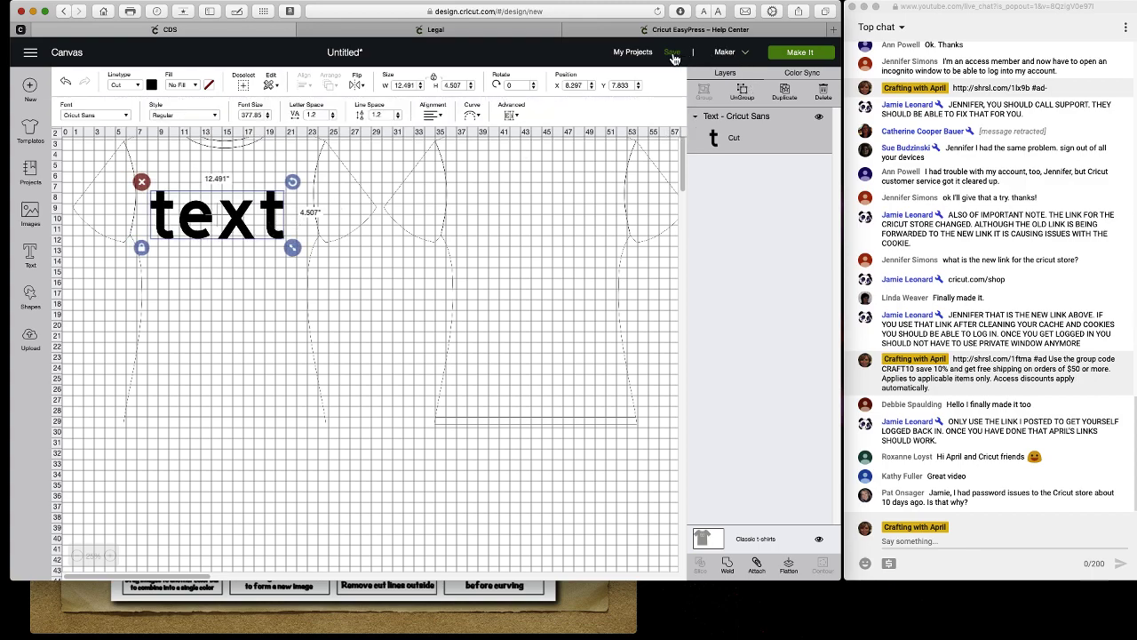
Save the project as 'test' and start a new blank canvas.
left_click(673, 52)
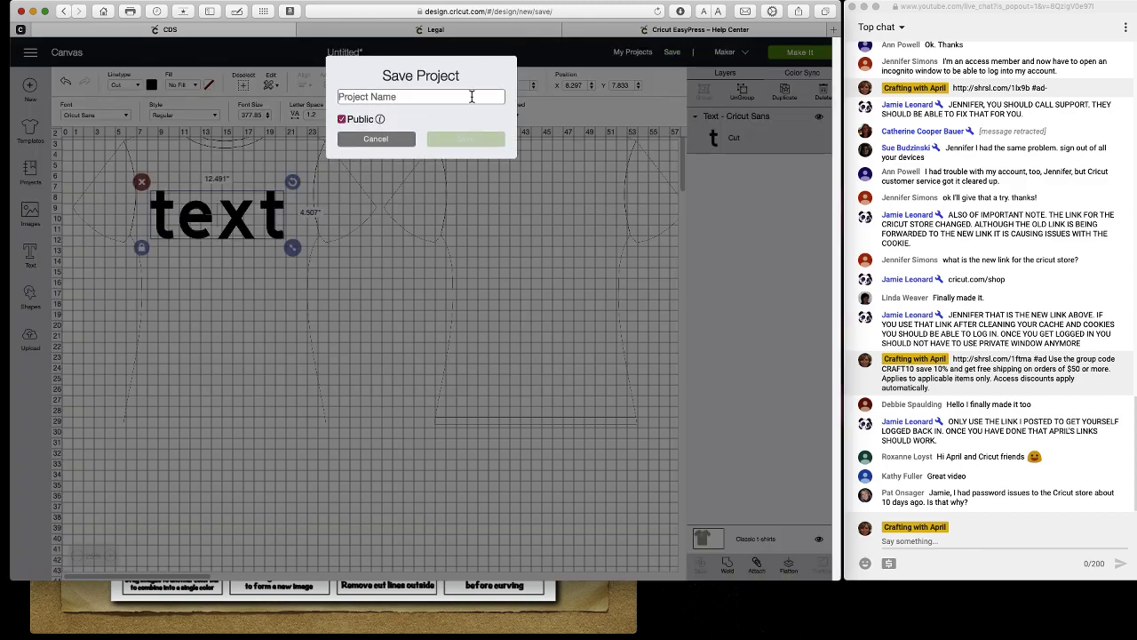
type("test")
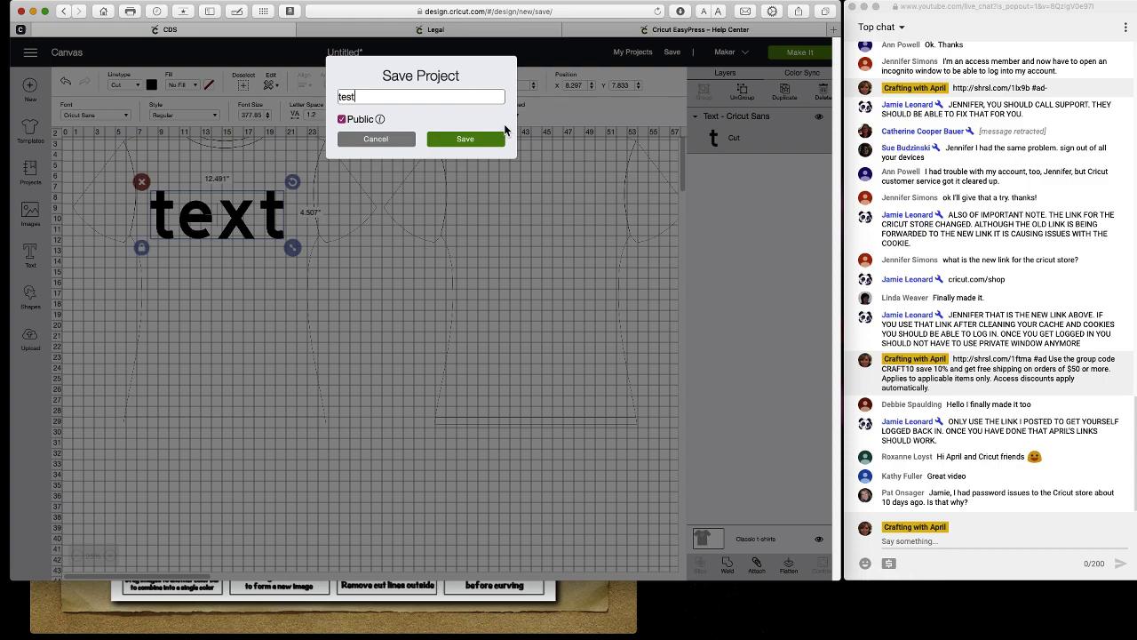
left_click(501, 138)
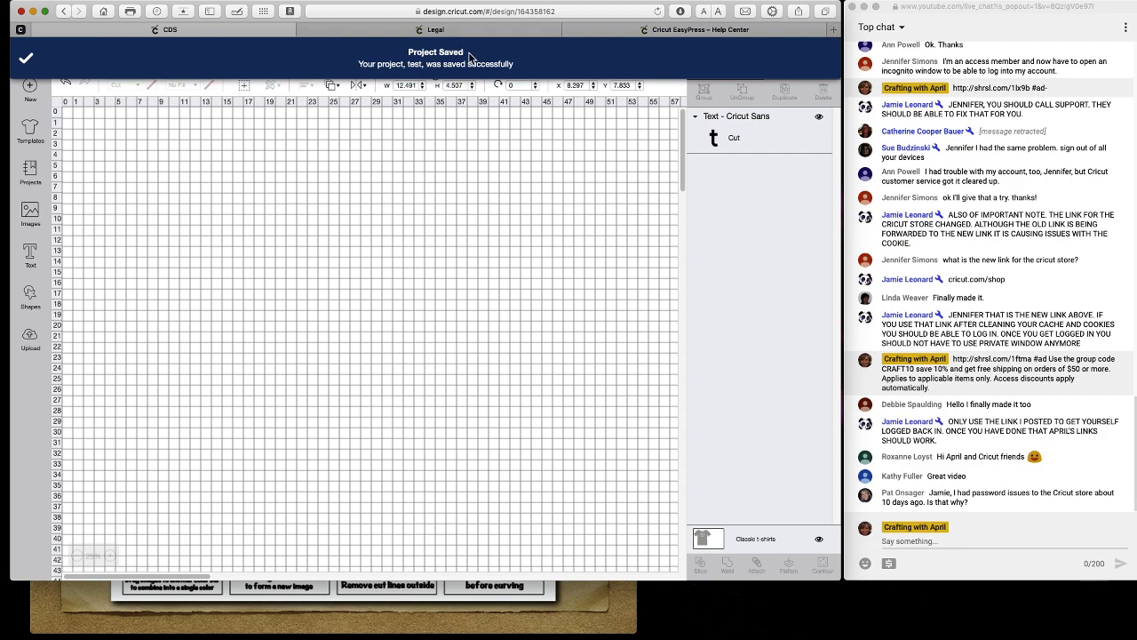
left_click(31, 89)
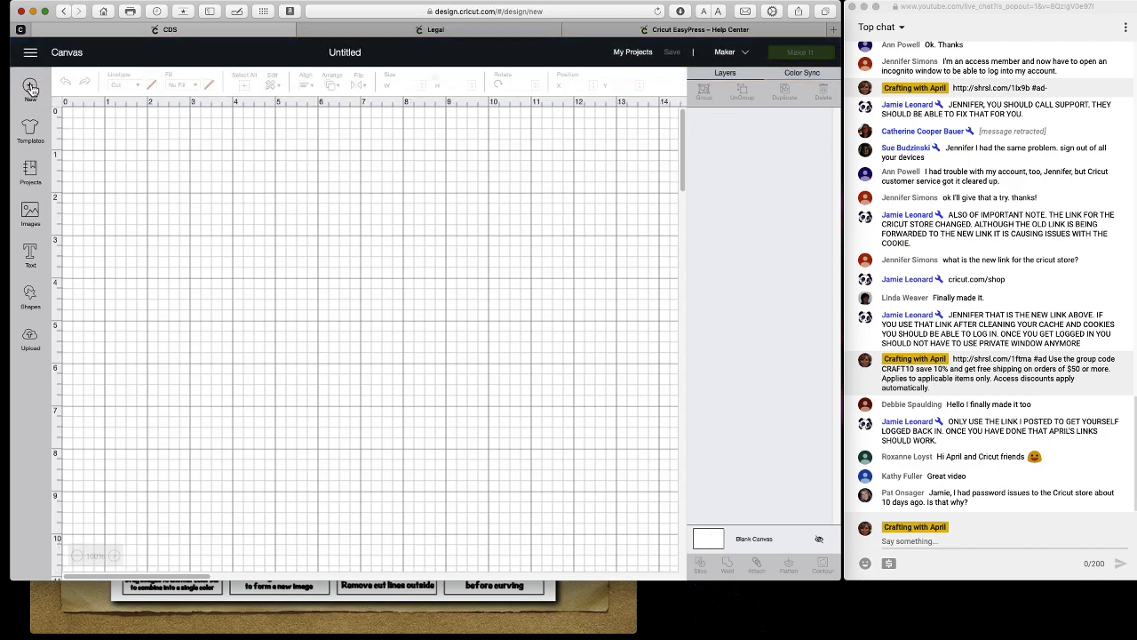
Reopen the saved 'test' project and move its 12.491-wide lettering to the canvas centre (X 0.797).
left_click(641, 52)
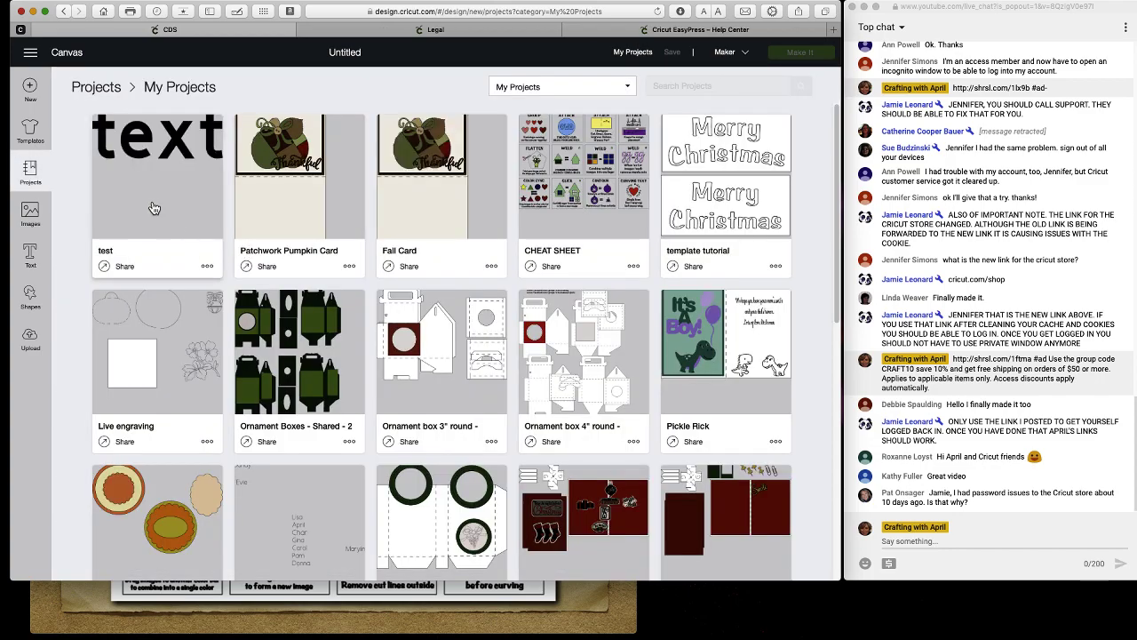
left_click(153, 208)
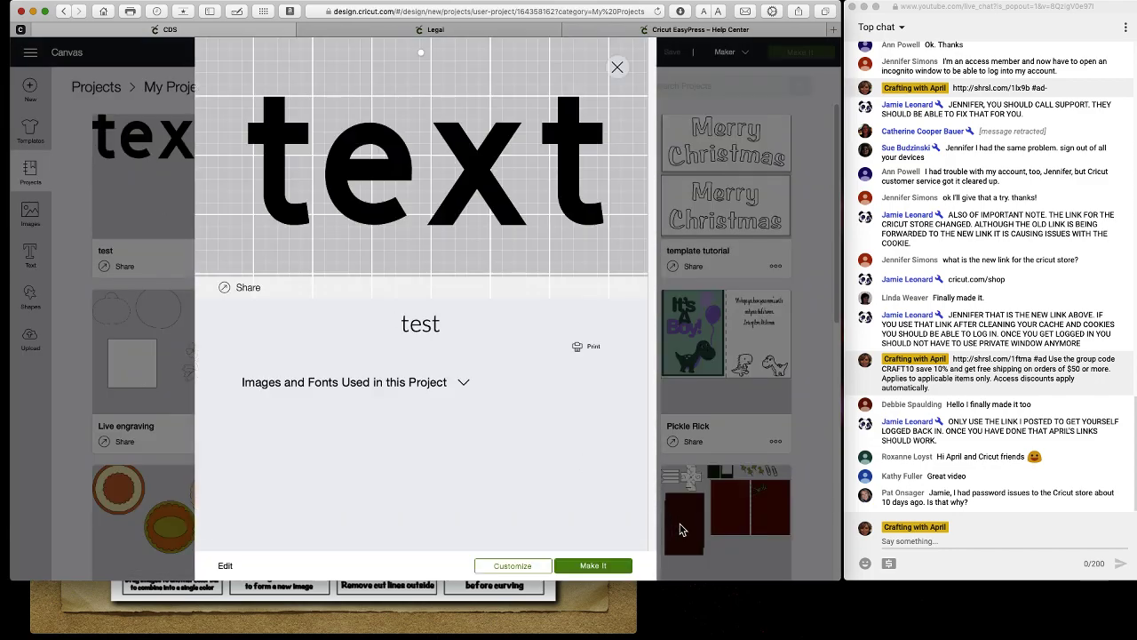
left_click(521, 568)
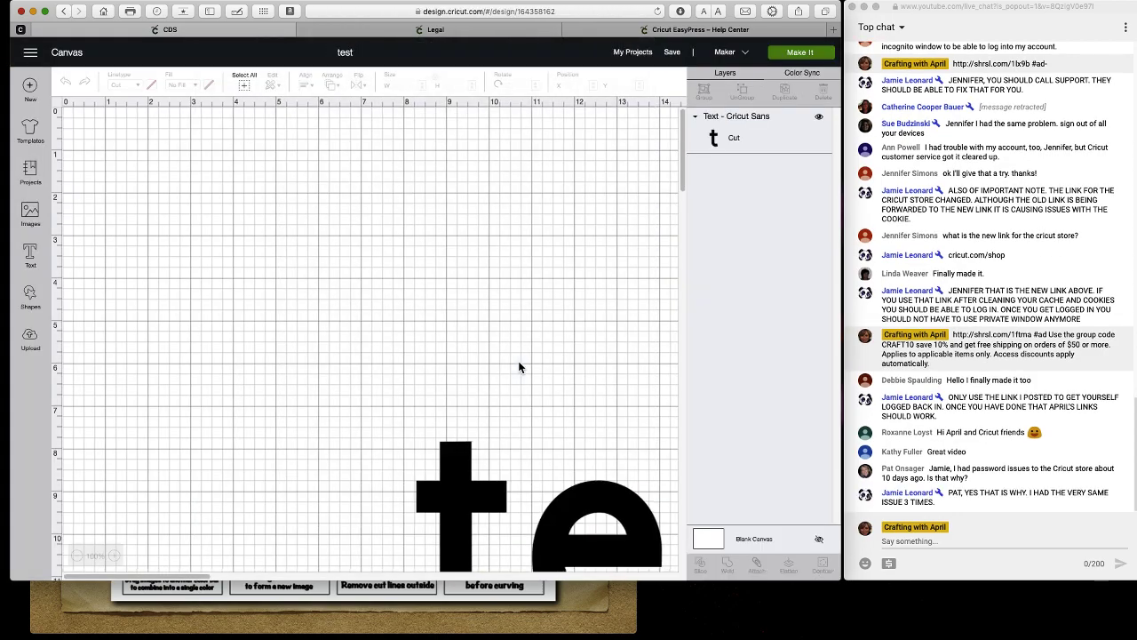
left_click_drag(610, 507, 328, 260)
left_click_drag(516, 283, 474, 284)
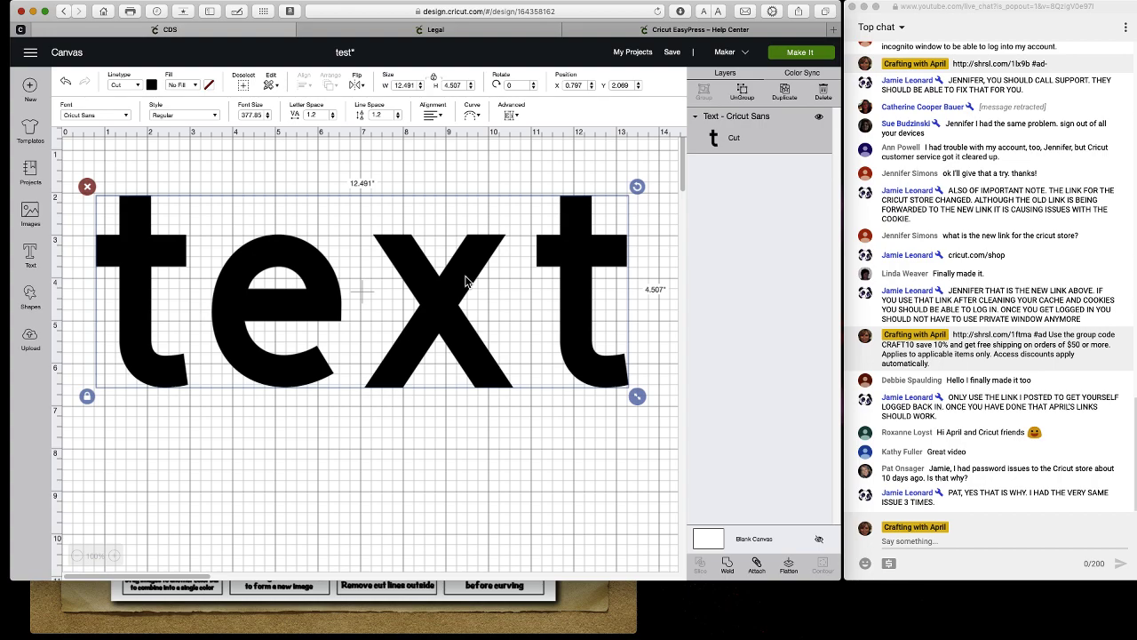
scroll(480, 281, "right", 2)
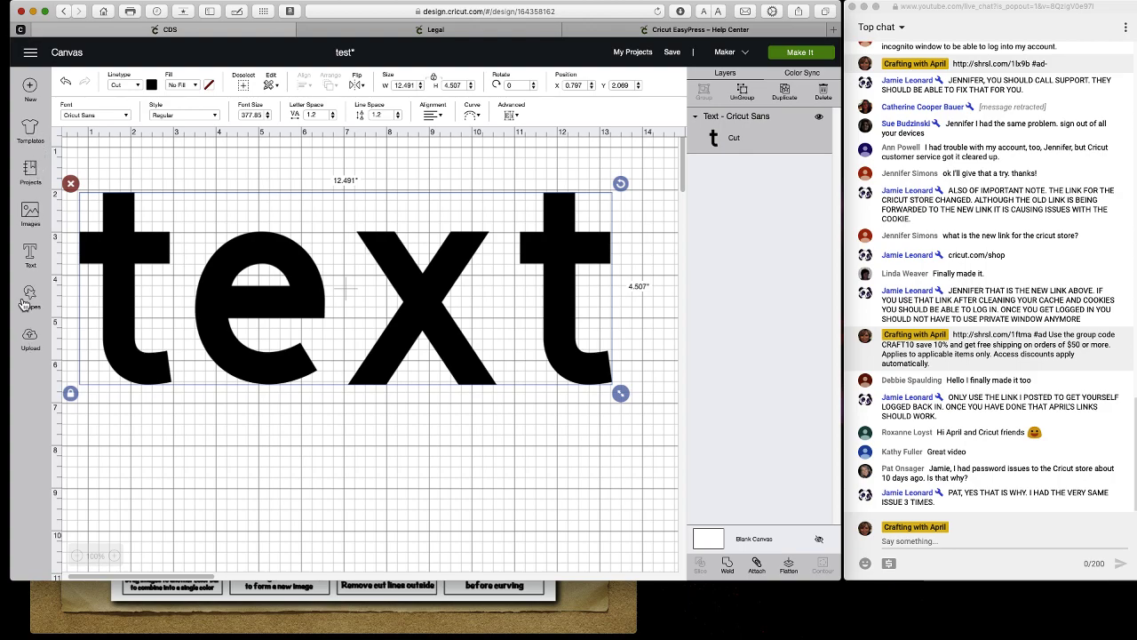
Add welded text 'mens larg 63.25 32.4' and shrink it to about 4.75 inches wide.
left_click(30, 255)
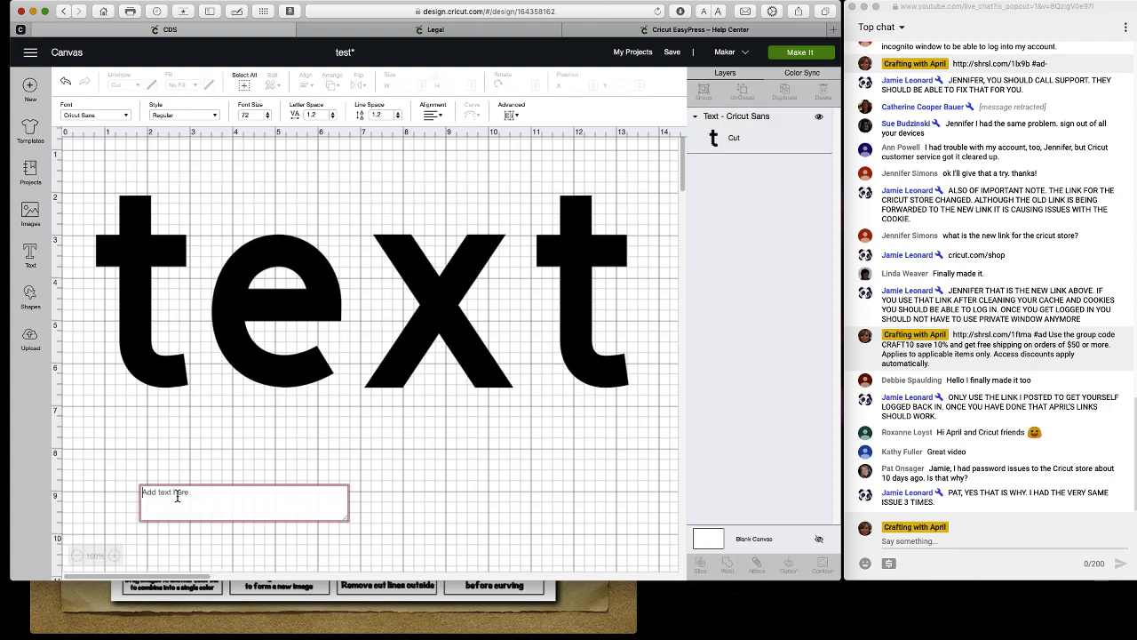
type("mens")
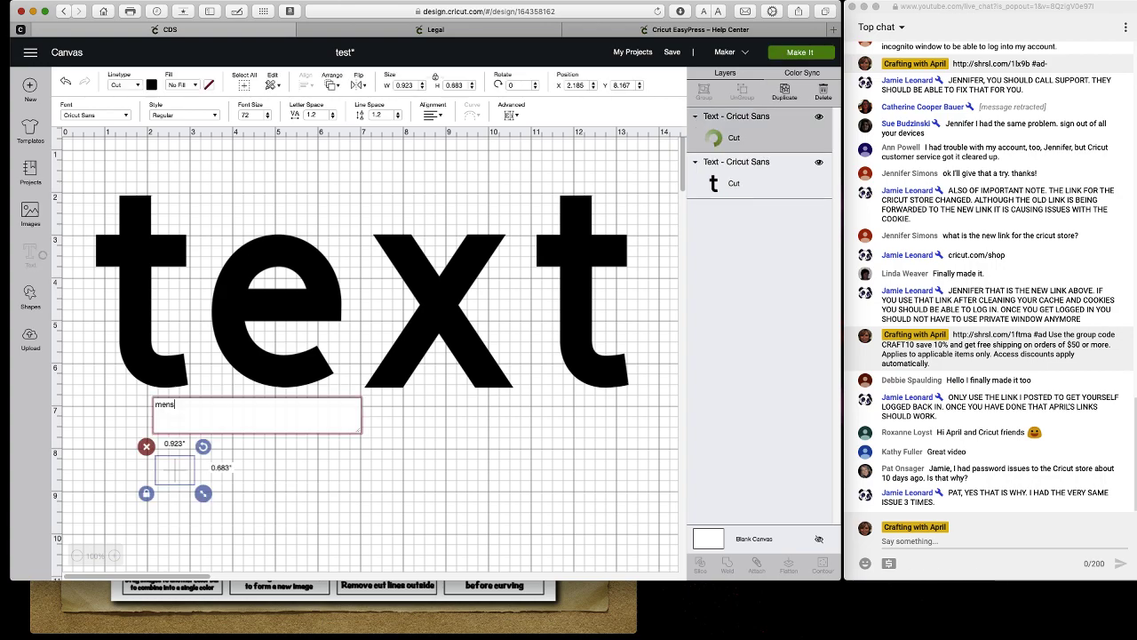
type(" larg")
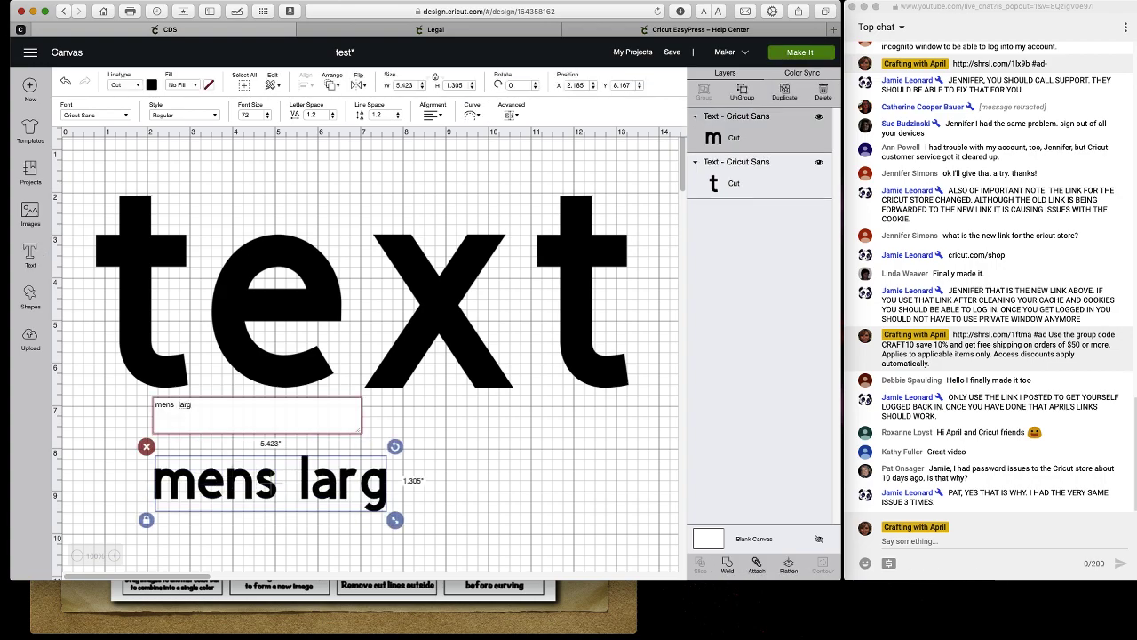
type("63.25")
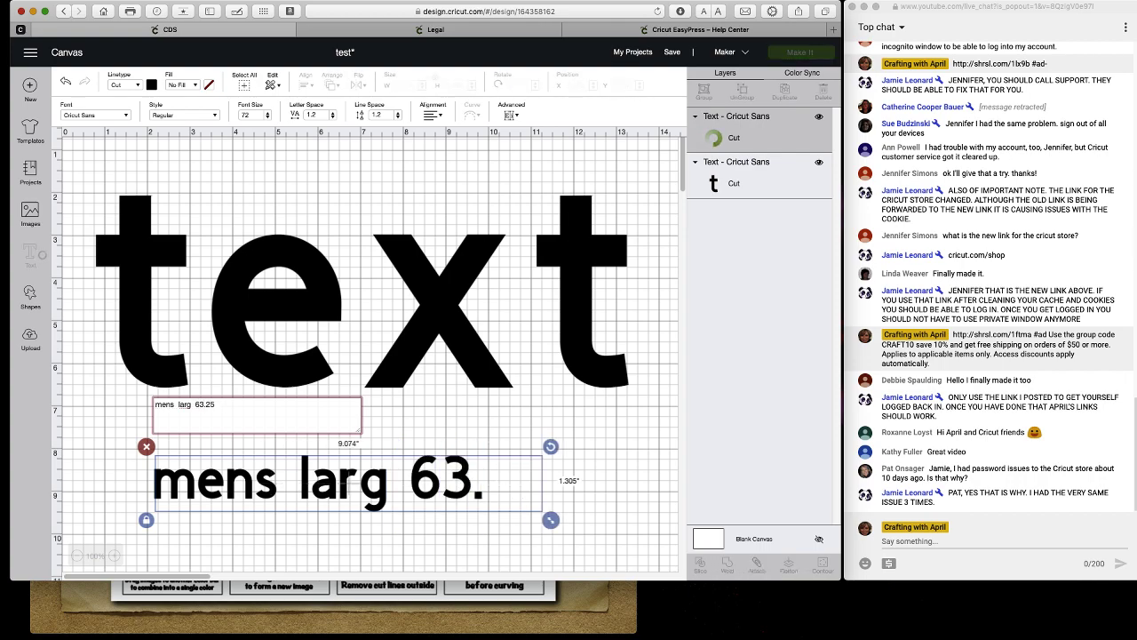
type(" 32.4")
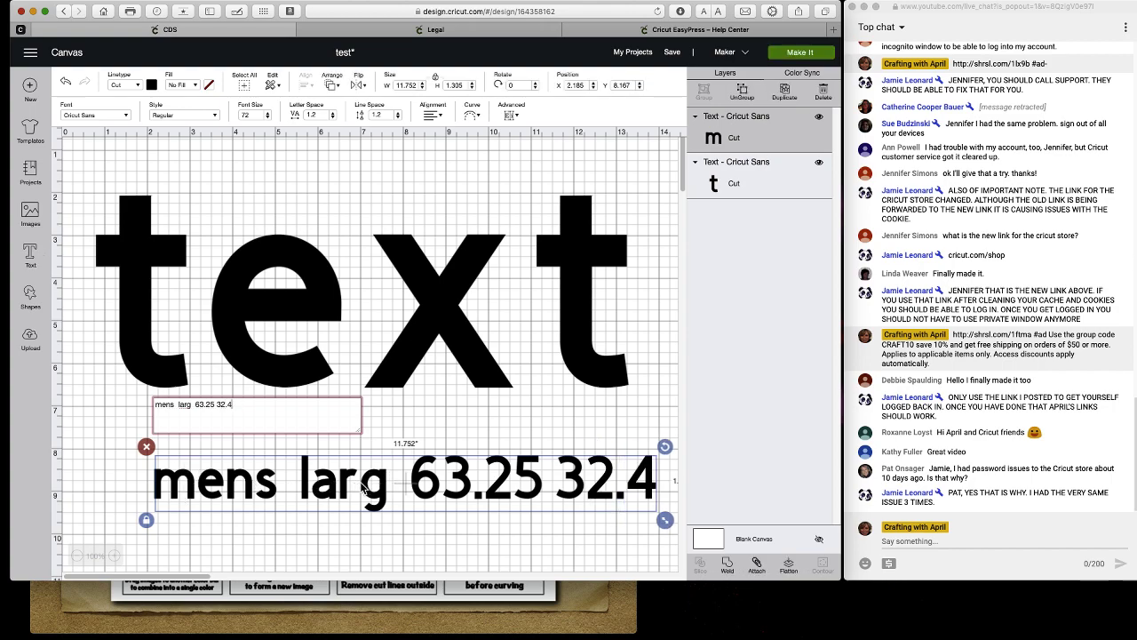
left_click(729, 566)
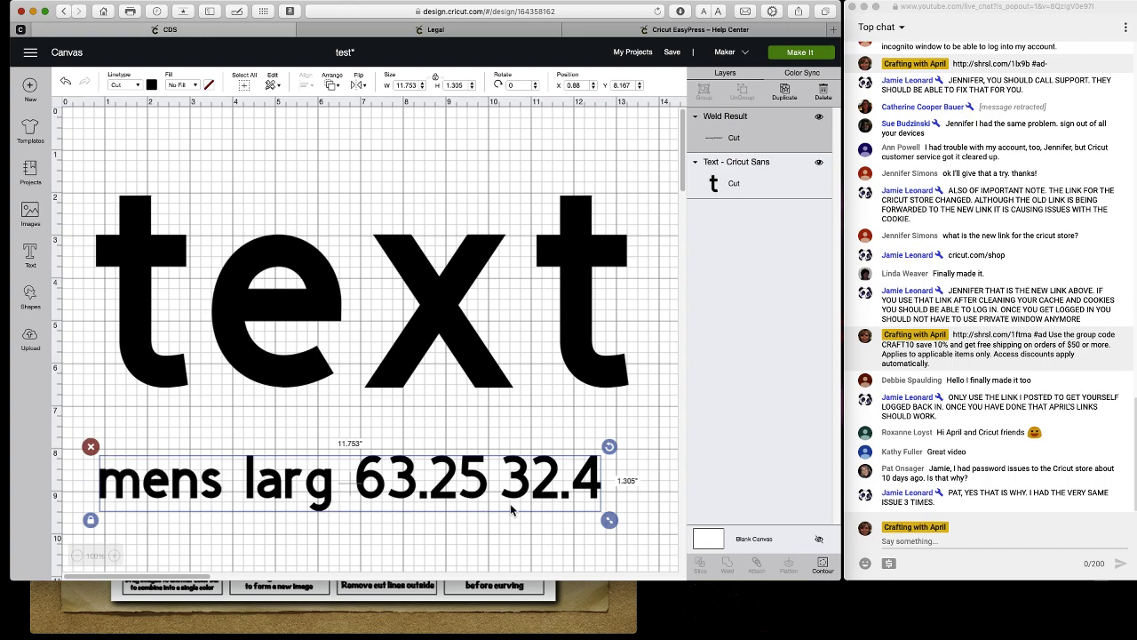
left_click_drag(610, 521, 311, 487)
Color the size note blue and place it beneath the large lettering.
left_click(152, 85)
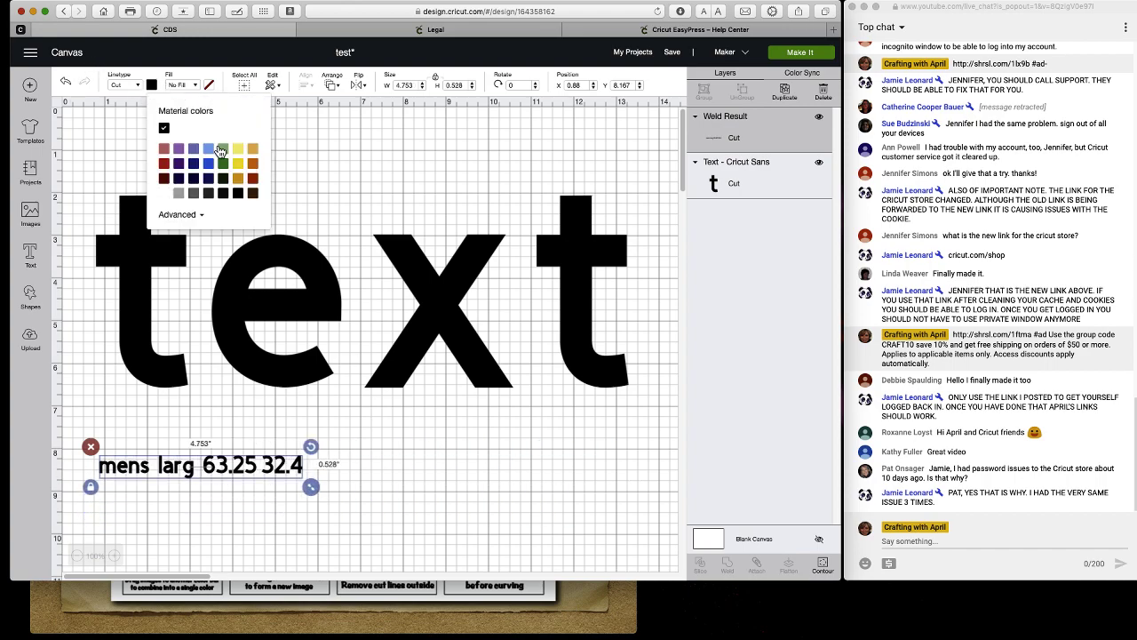
left_click(209, 153)
left_click(388, 551)
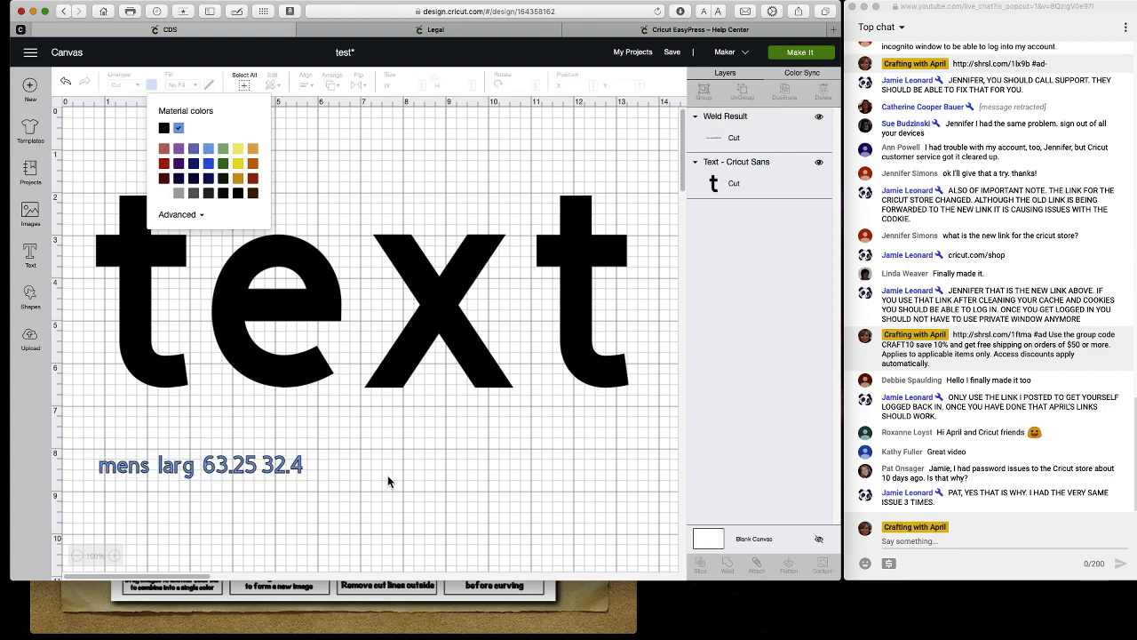
left_click(289, 473)
left_click_drag(289, 473, 350, 500)
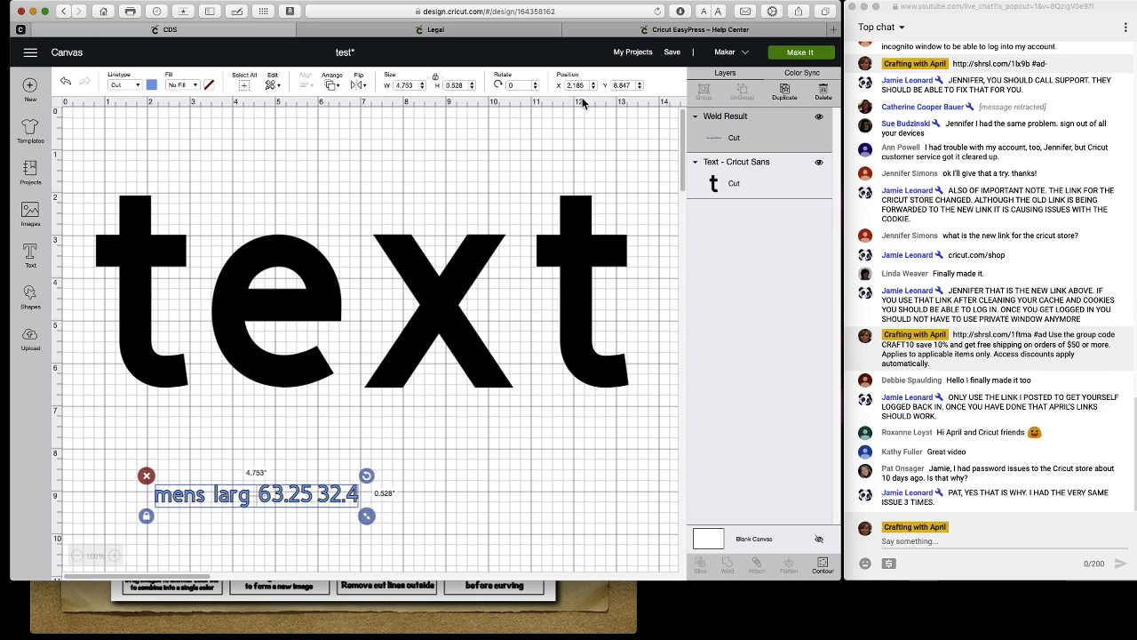
Put the Classic t-shirts template behind the design at size Large.
left_click(30, 132)
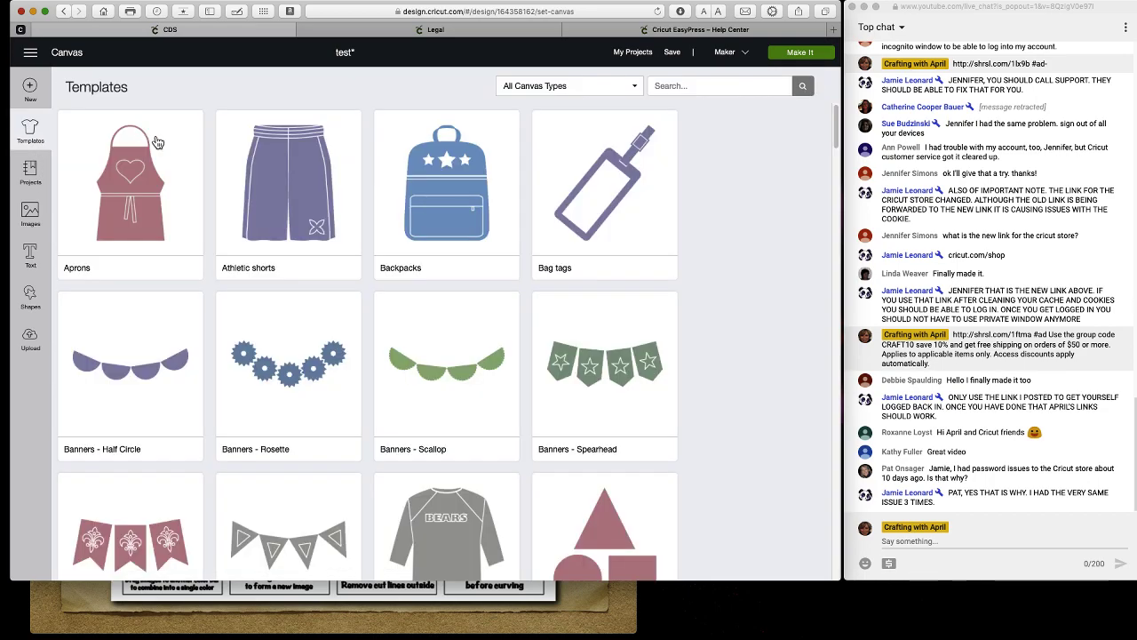
scroll(326, 434, "down", 10)
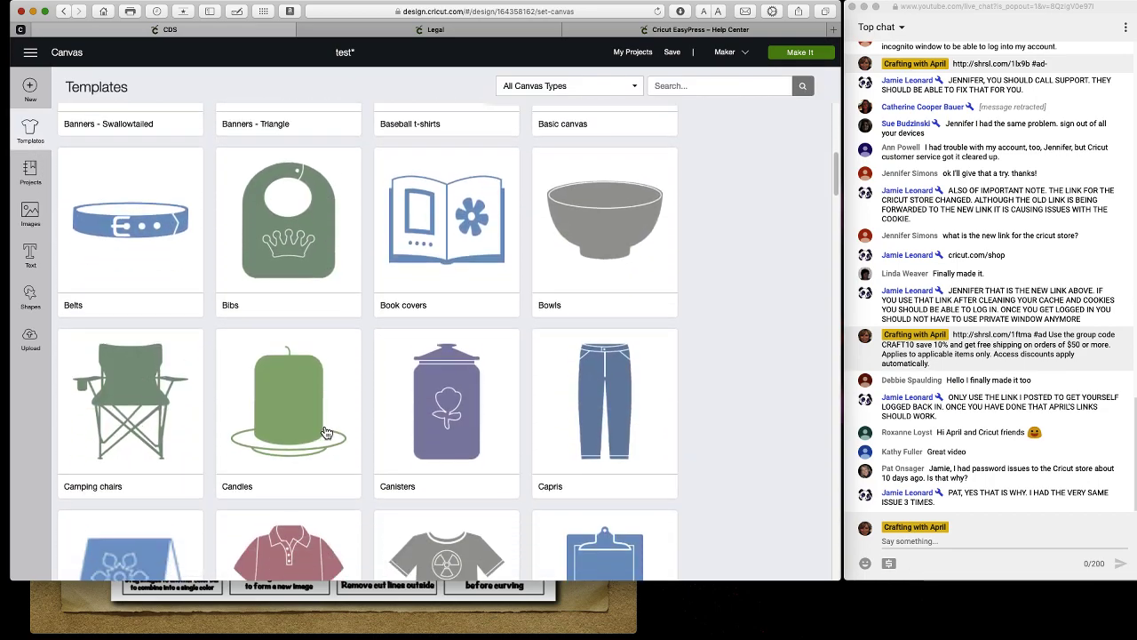
left_click(467, 334)
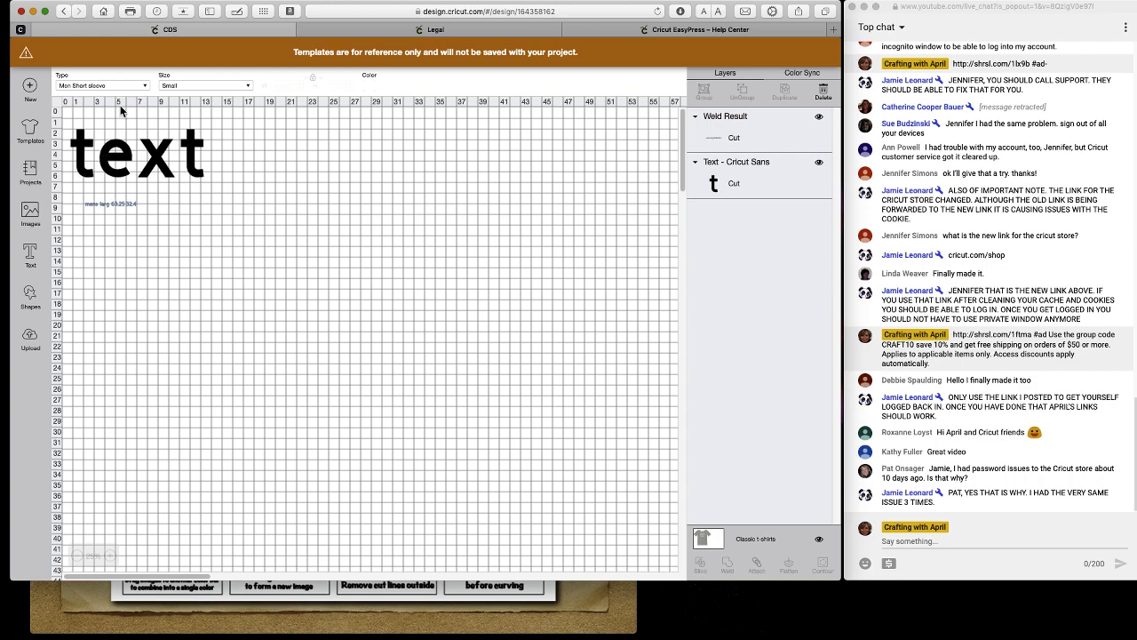
left_click(175, 86)
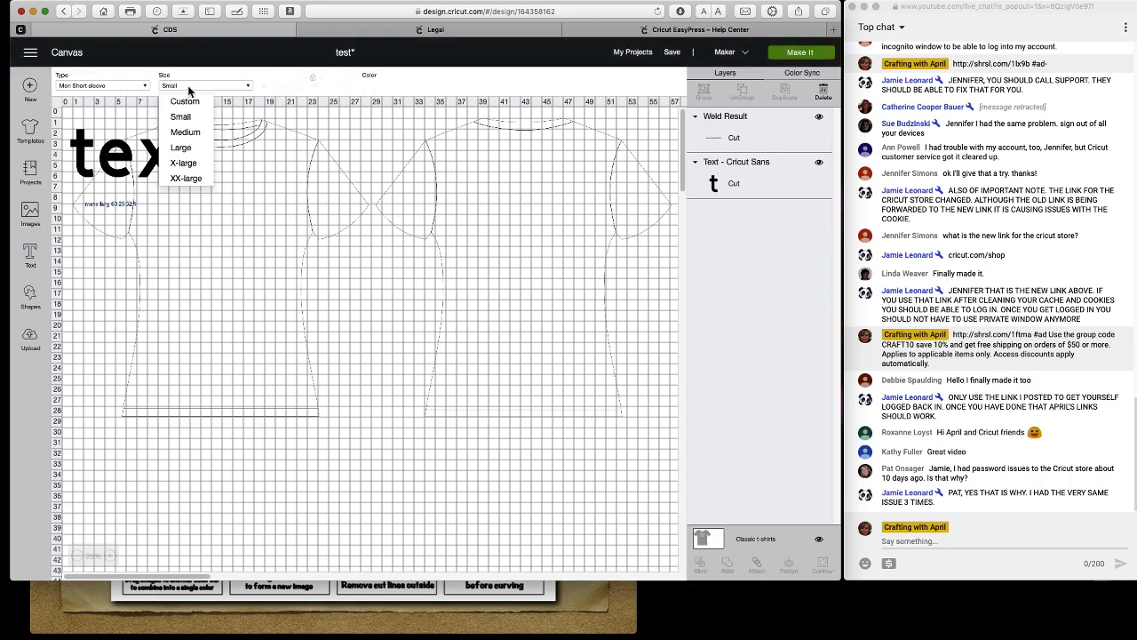
left_click(185, 145)
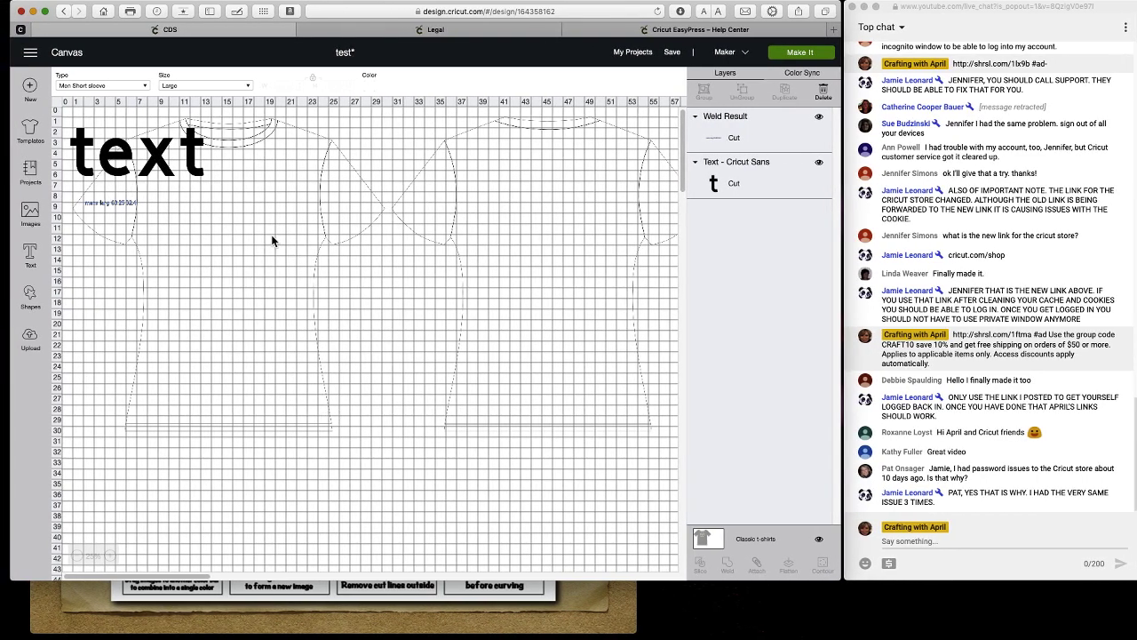
Move the lettering onto the shirt and bring up the t-shirt template's options.
left_click_drag(162, 151, 253, 218)
left_click(109, 206)
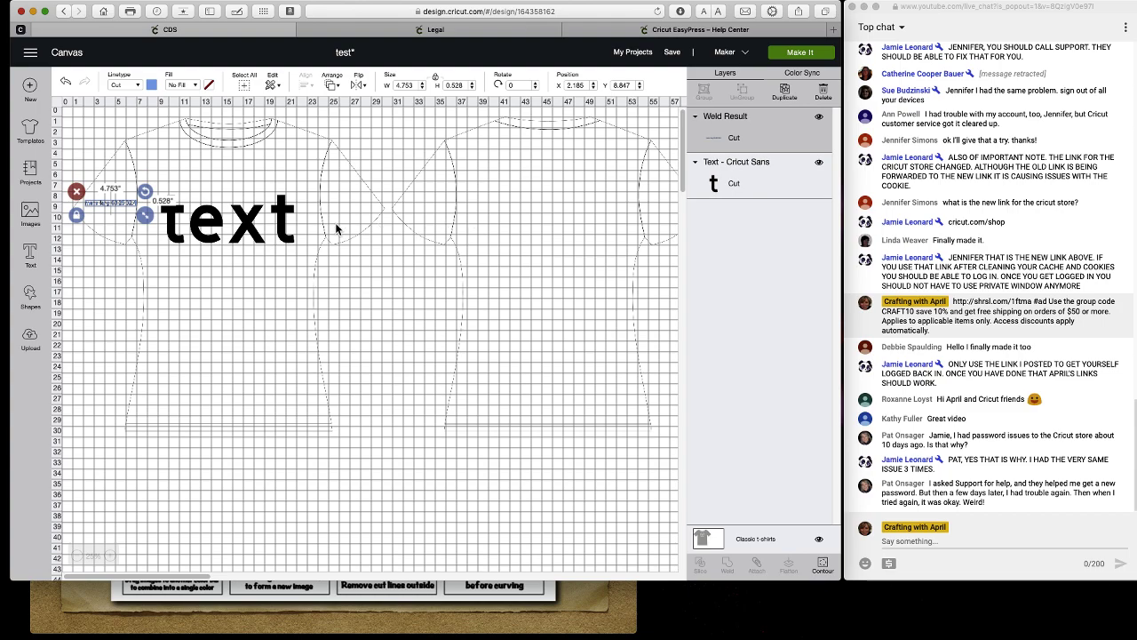
left_click(270, 223)
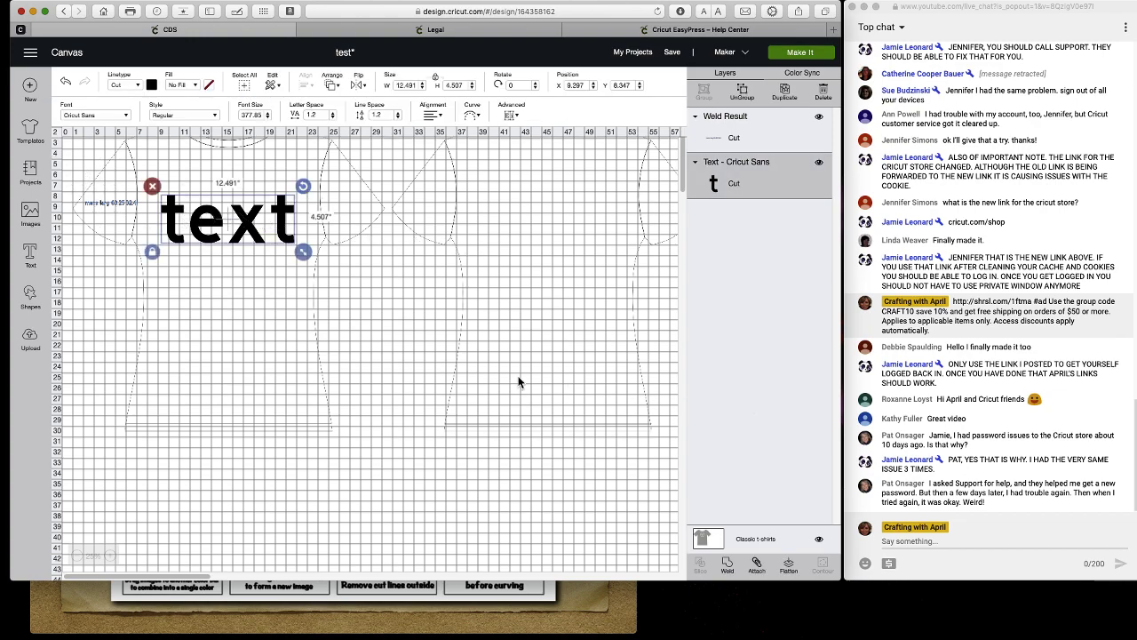
left_click(735, 540)
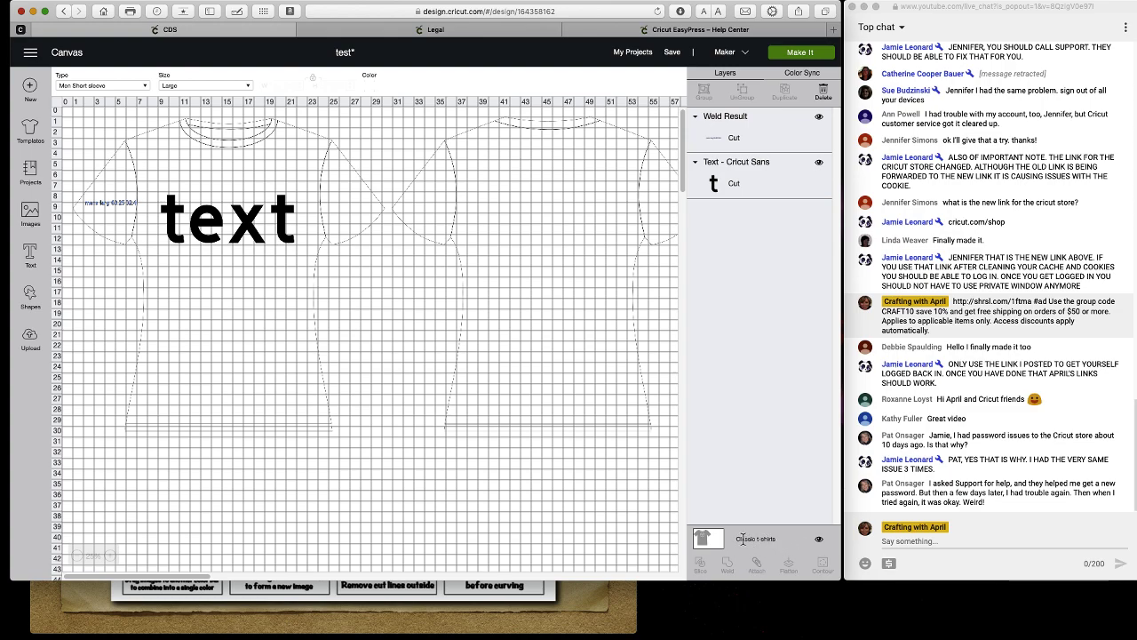
Make the t-shirt template blue.
left_click(367, 86)
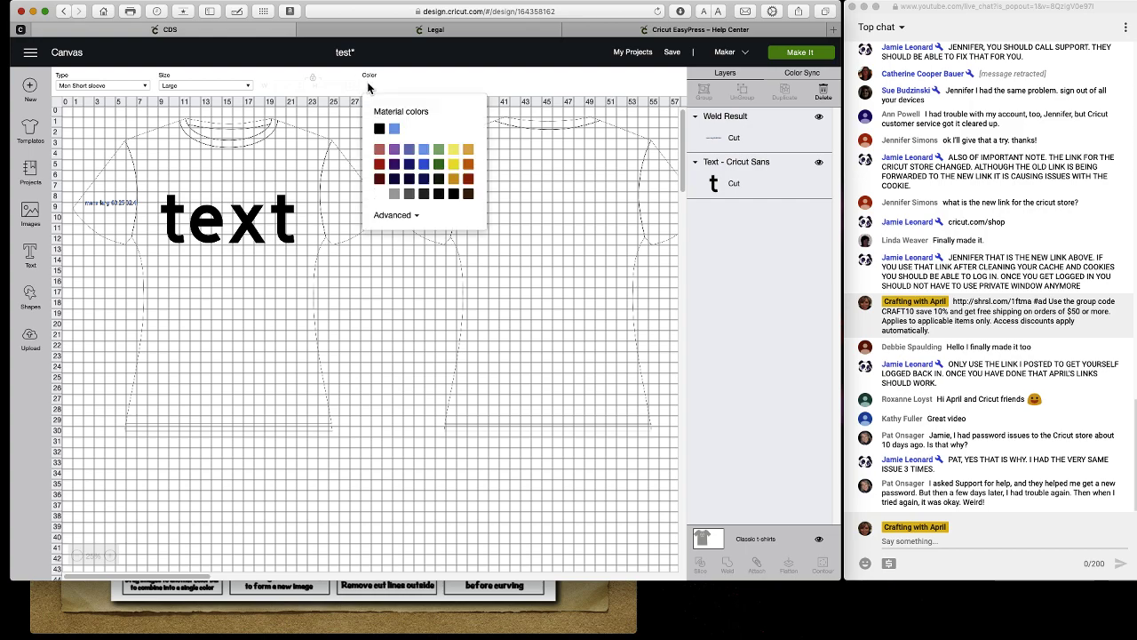
left_click(423, 150)
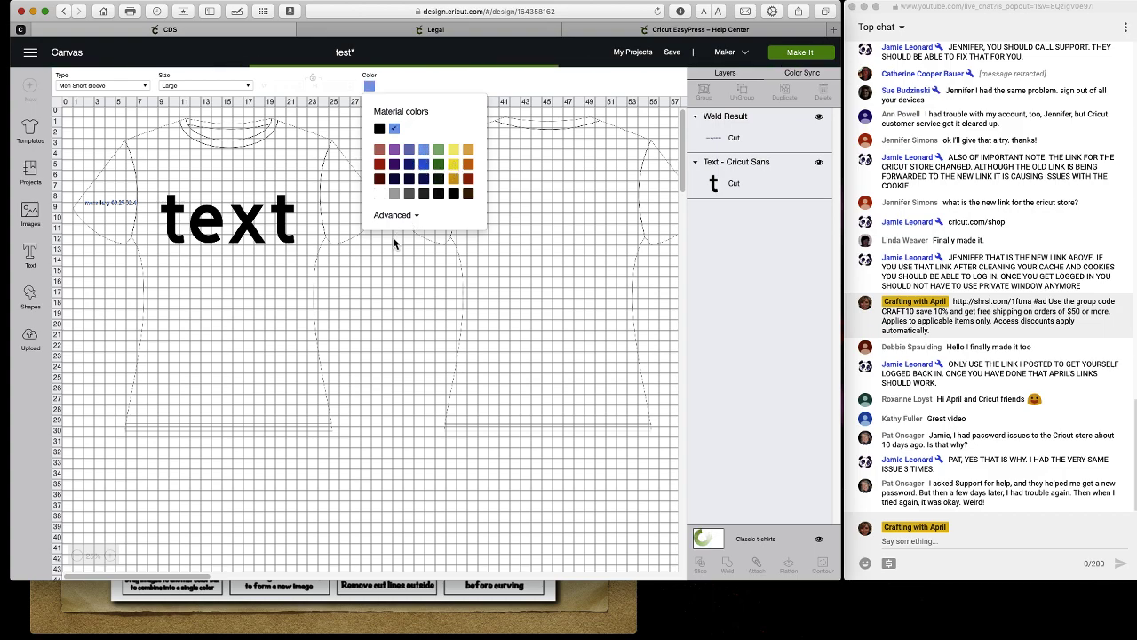
left_click(386, 296)
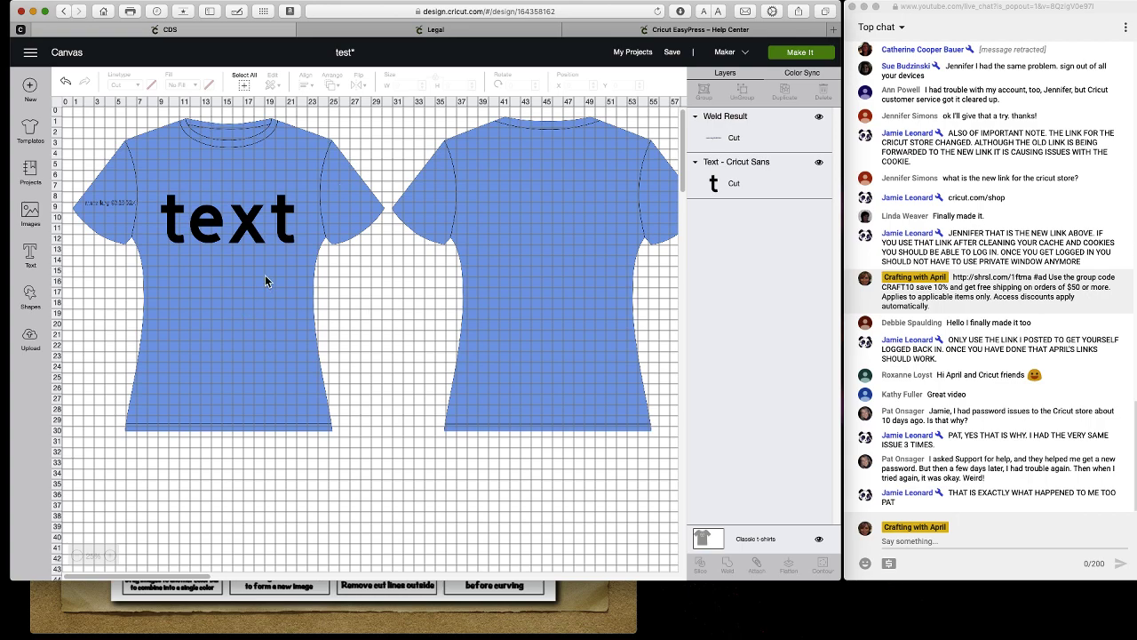
Select the large and small text objects, then open the project library.
left_click(231, 224)
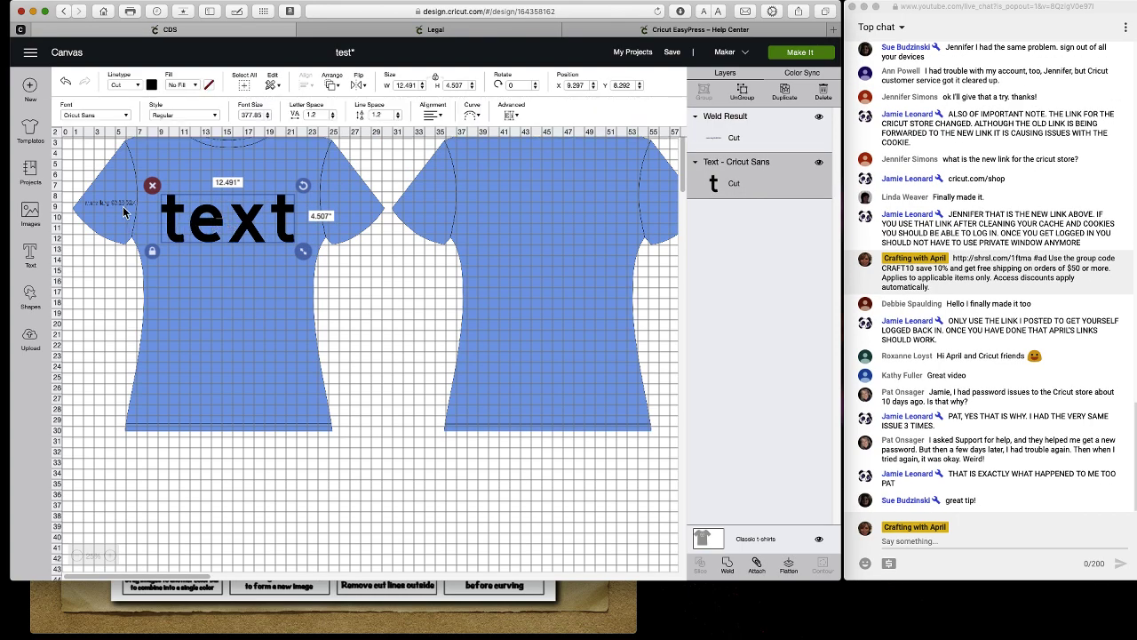
left_click(129, 213)
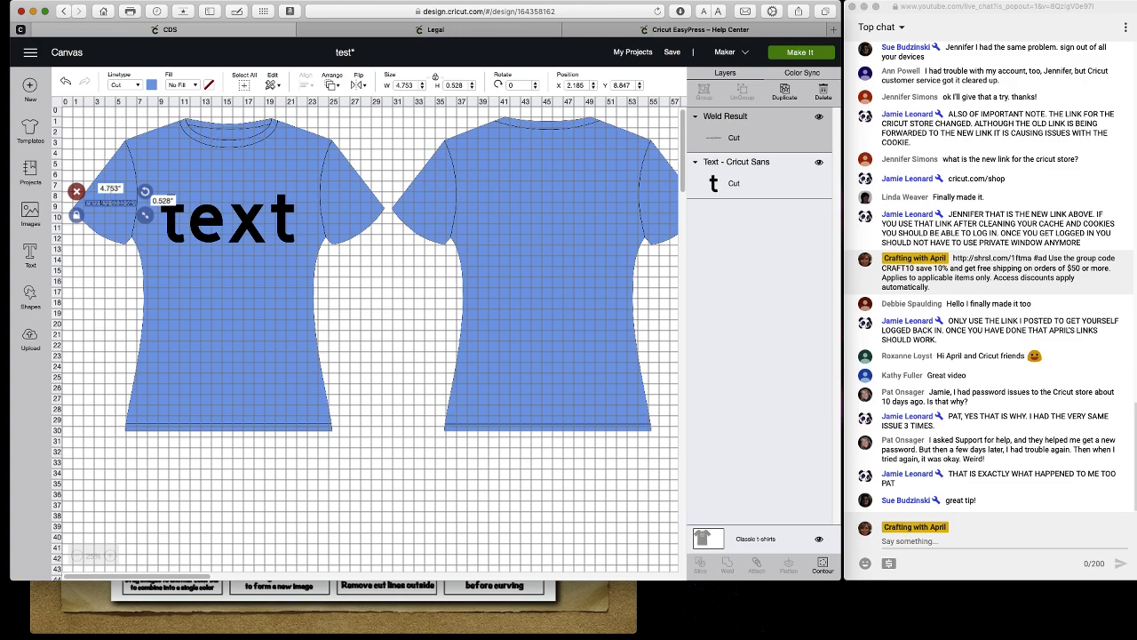
left_click(32, 173)
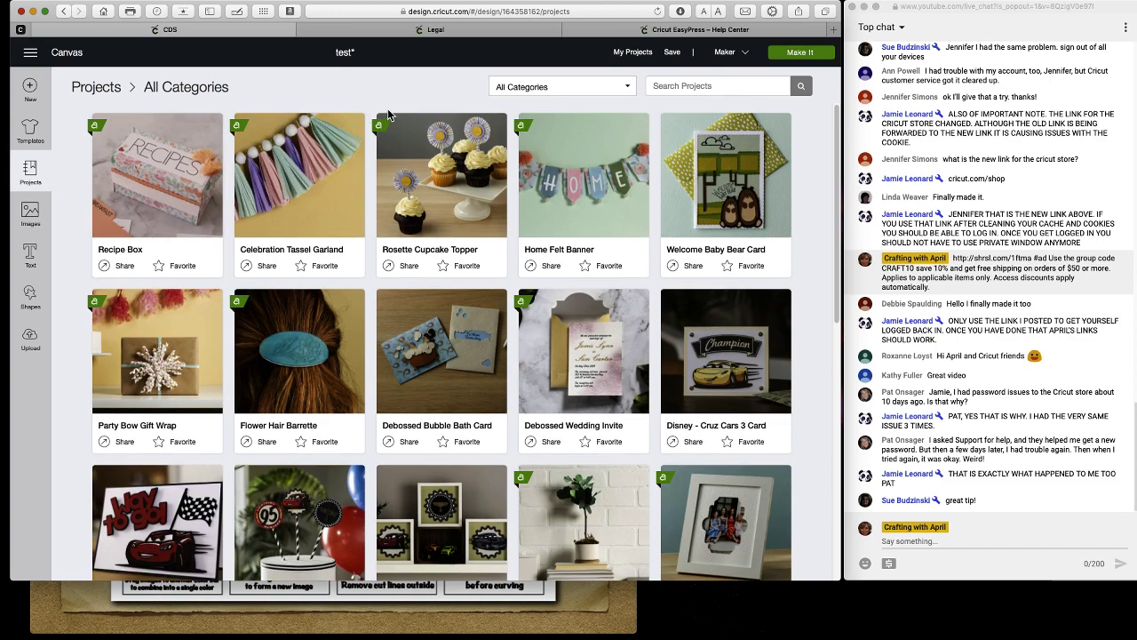
Mark the Rosette Cupcake Topper as a favourite.
left_click(527, 92)
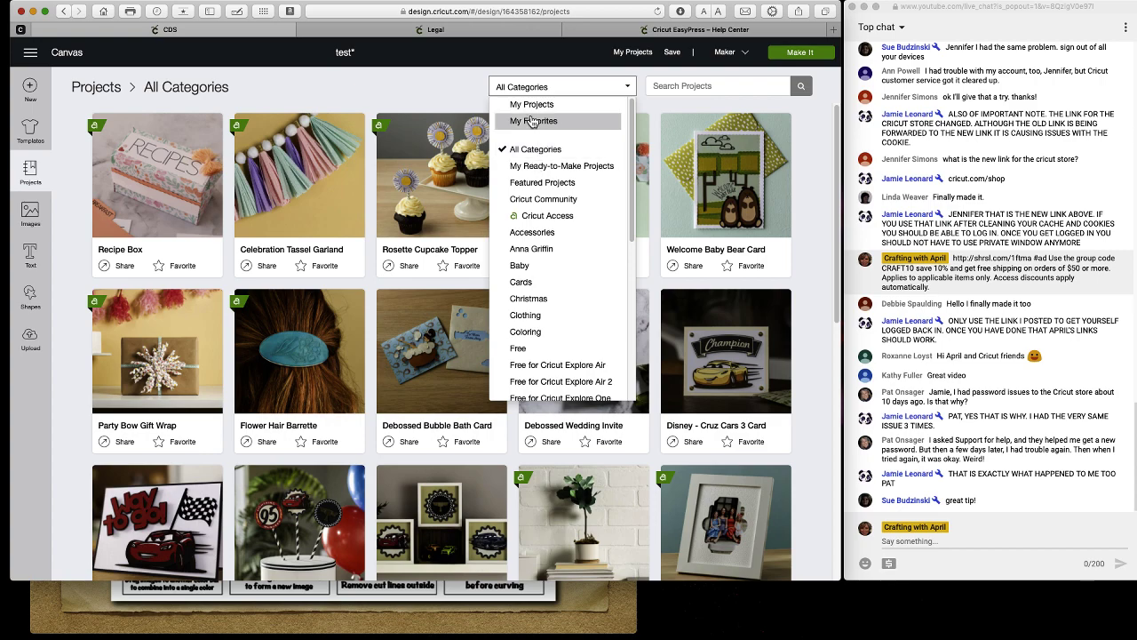
left_click(414, 284)
left_click(442, 267)
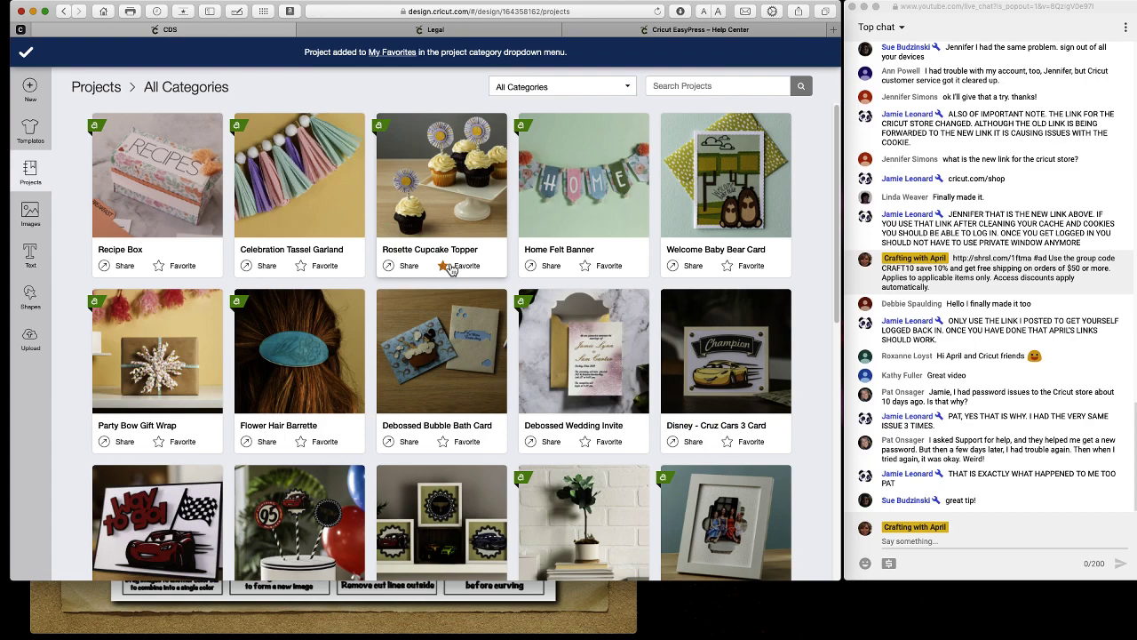
Browse My Favorites and My Projects, then return to All Categories.
left_click(631, 89)
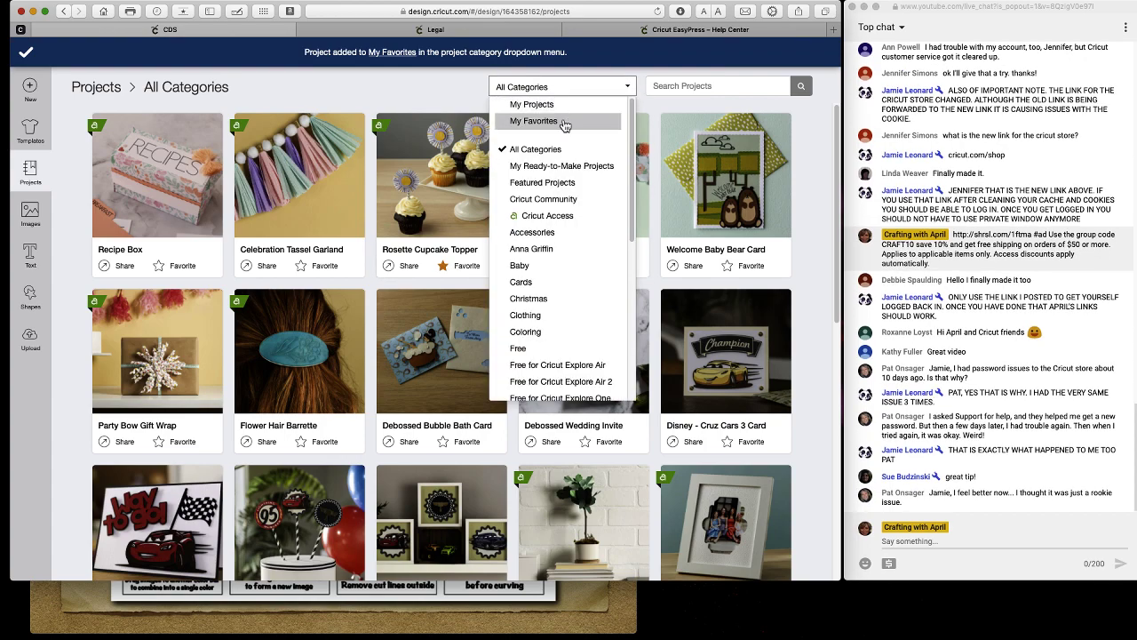
left_click(563, 124)
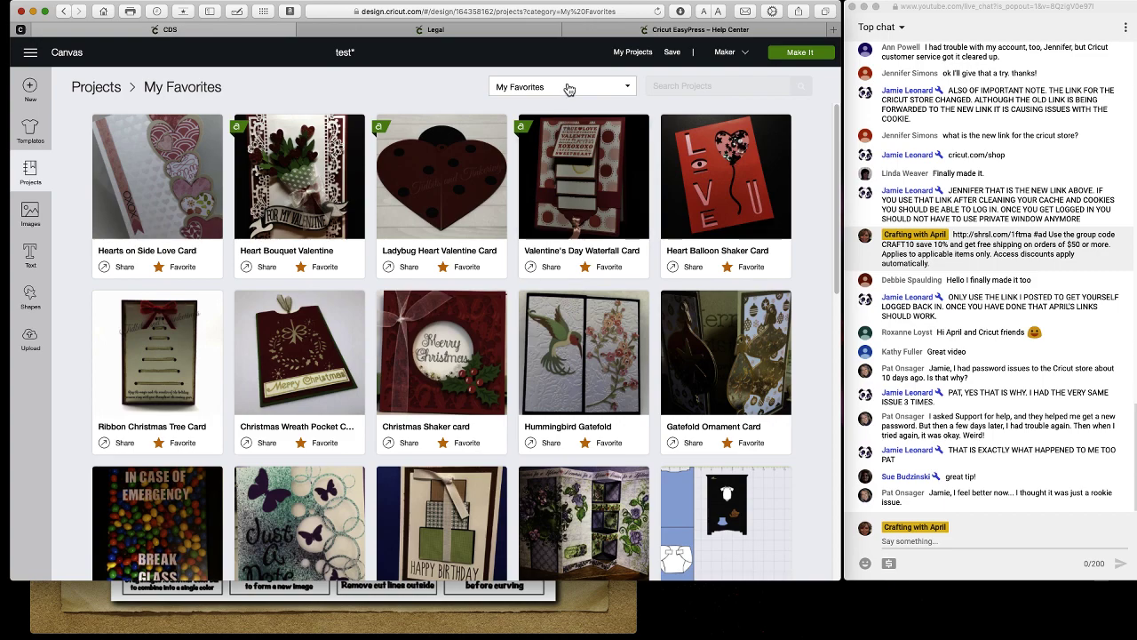
left_click(569, 87)
left_click(558, 101)
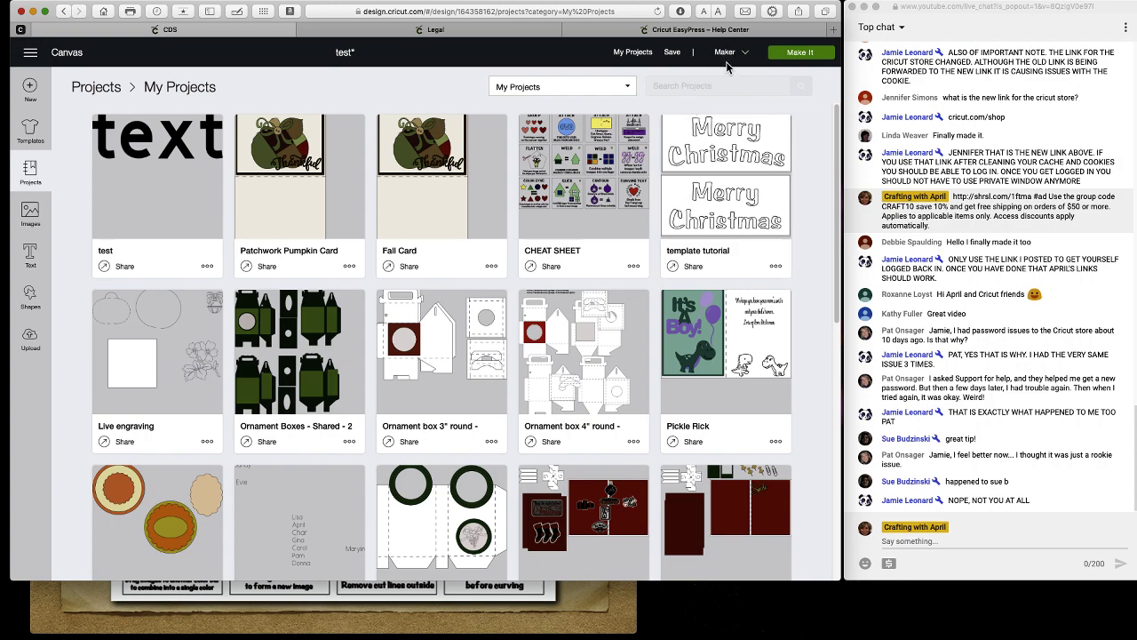
left_click(567, 89)
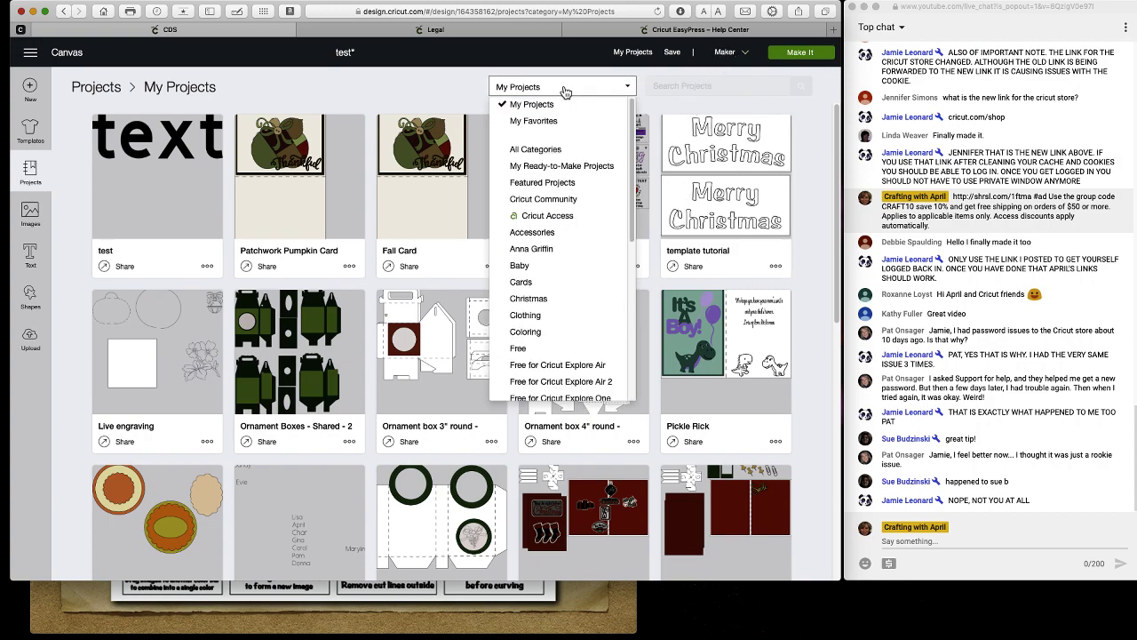
left_click(558, 151)
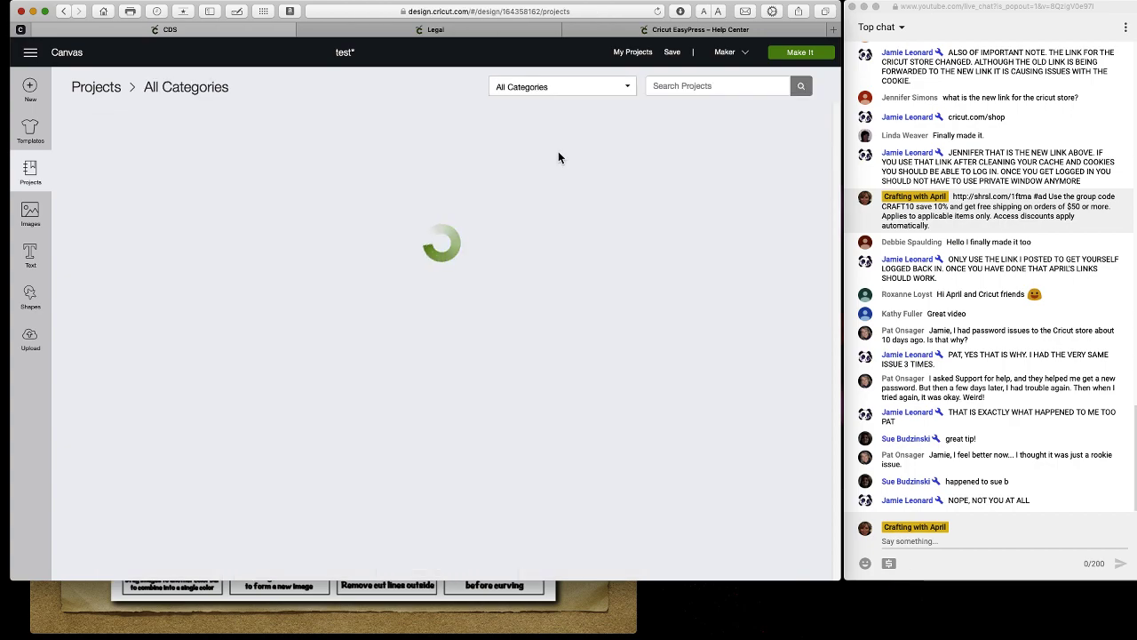
scroll(561, 238, "down", 3)
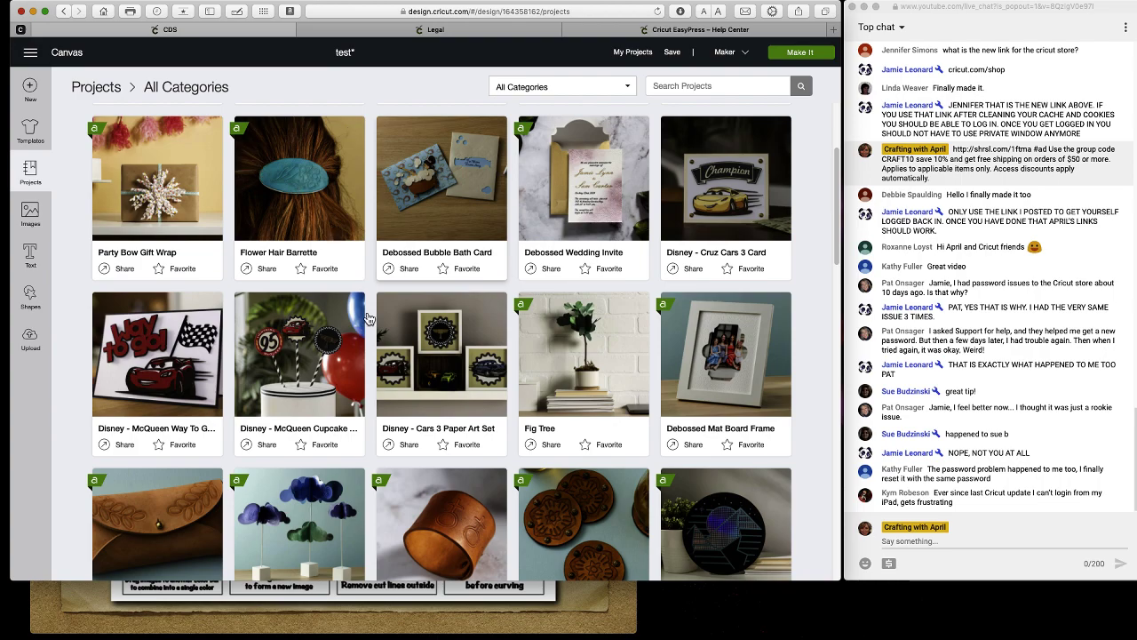
Replace the canvas with the Disney - Cars 3 Paper Art Set and prepare its 17 mats.
left_click(397, 218)
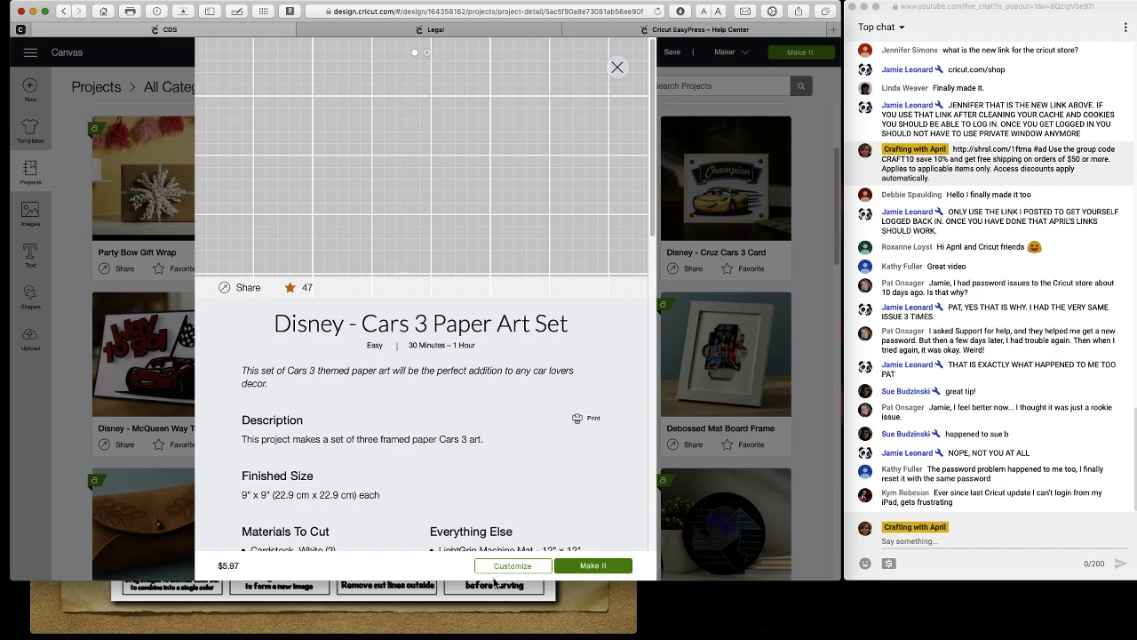
left_click(541, 571)
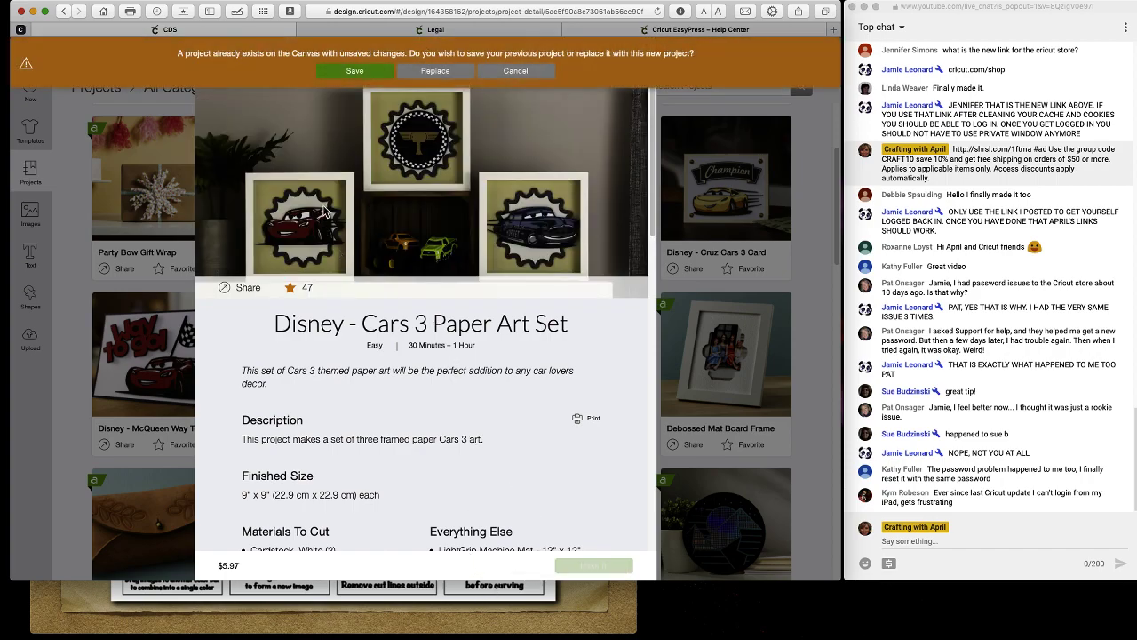
left_click(435, 71)
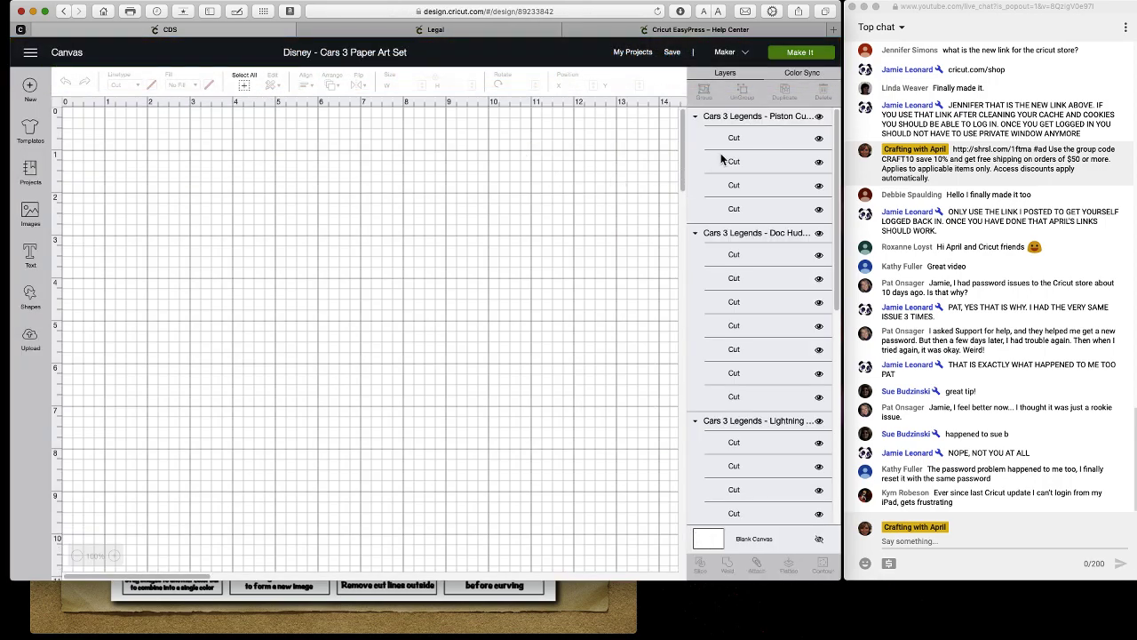
left_click(799, 56)
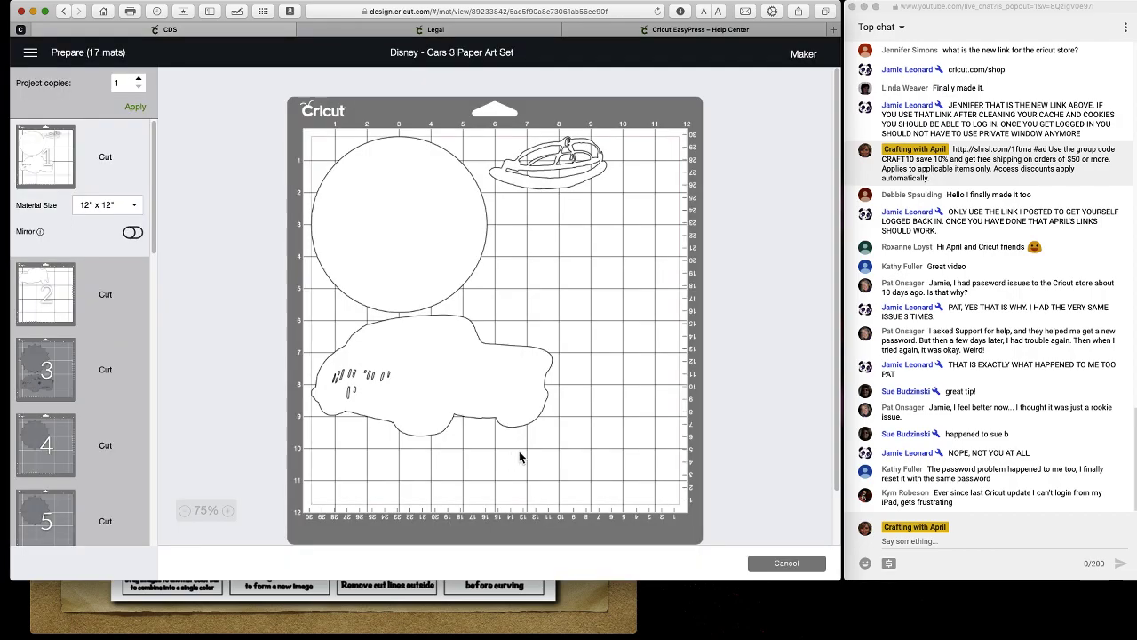
scroll(525, 462, "down", 2)
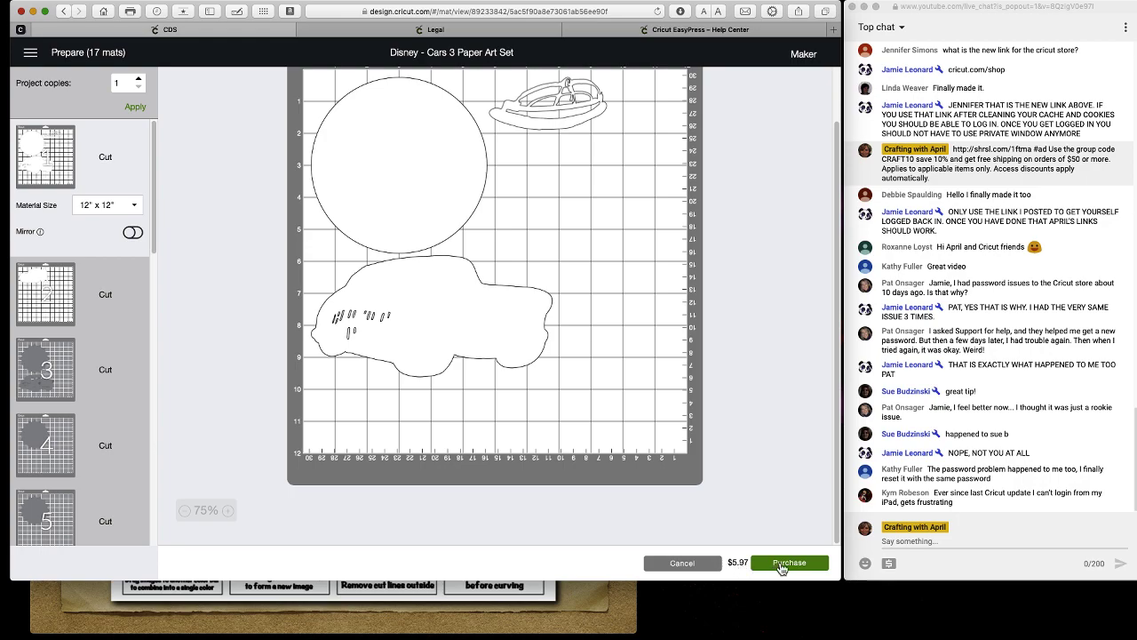
left_click(781, 567)
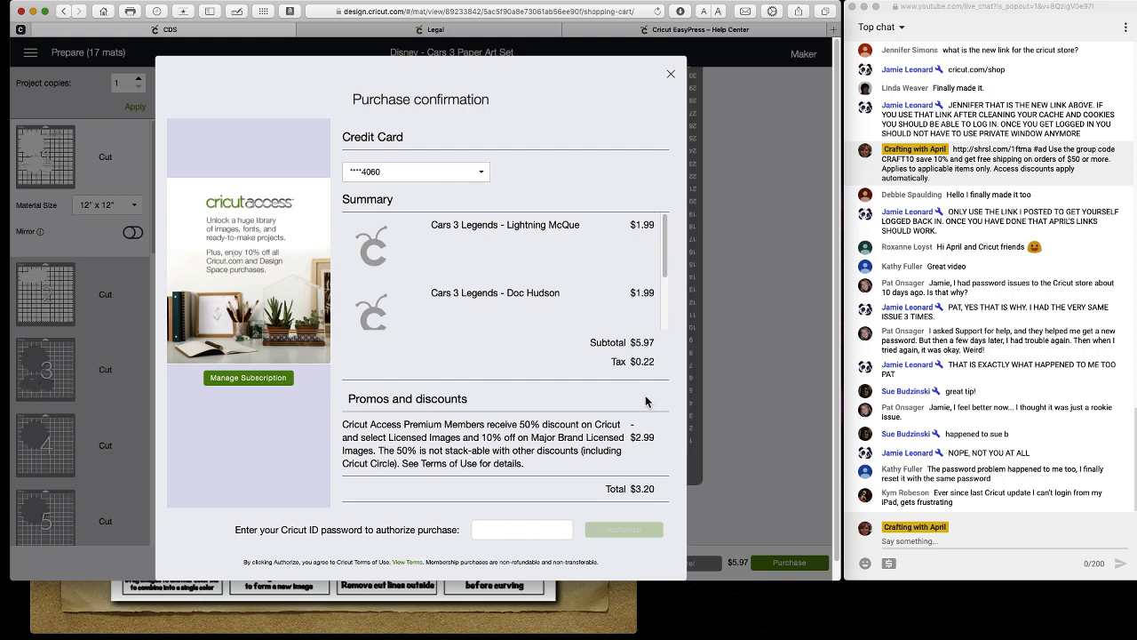
scroll(646, 402, "down", 1)
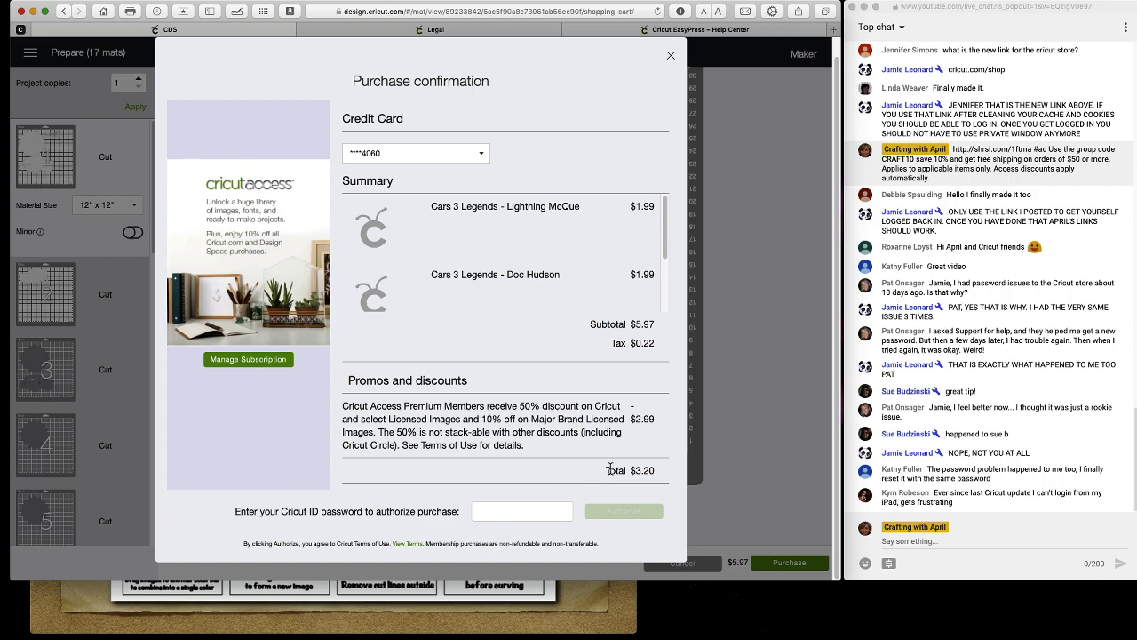
left_click(521, 512)
left_click(671, 58)
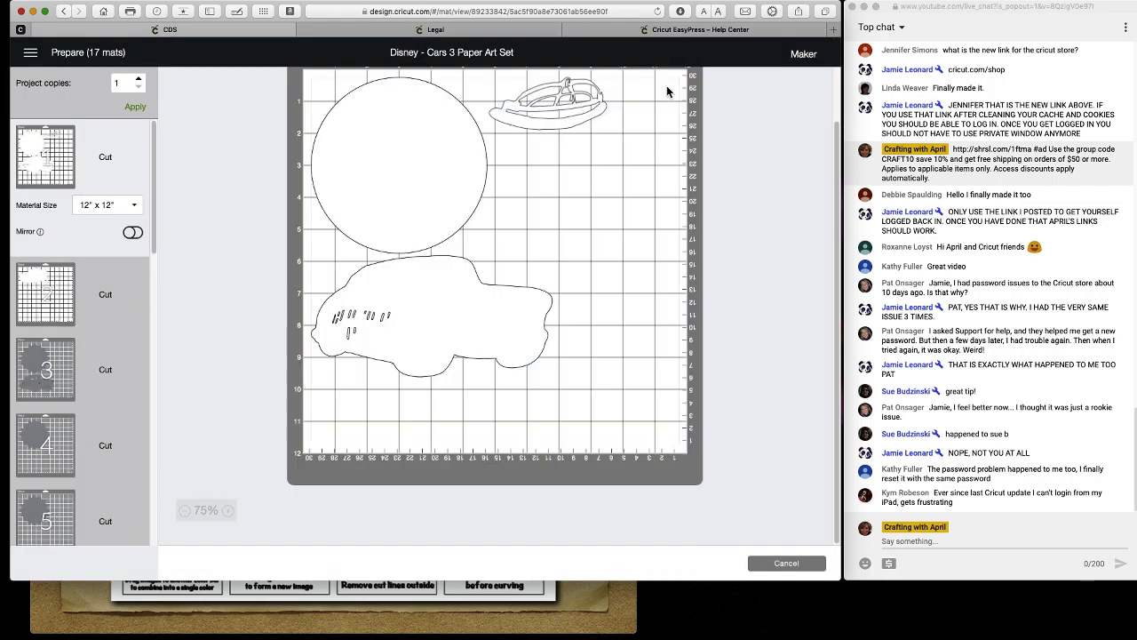
Cancel Cars 3 mat preparation, start a new Untitled canvas, and open the project library.
left_click(767, 564)
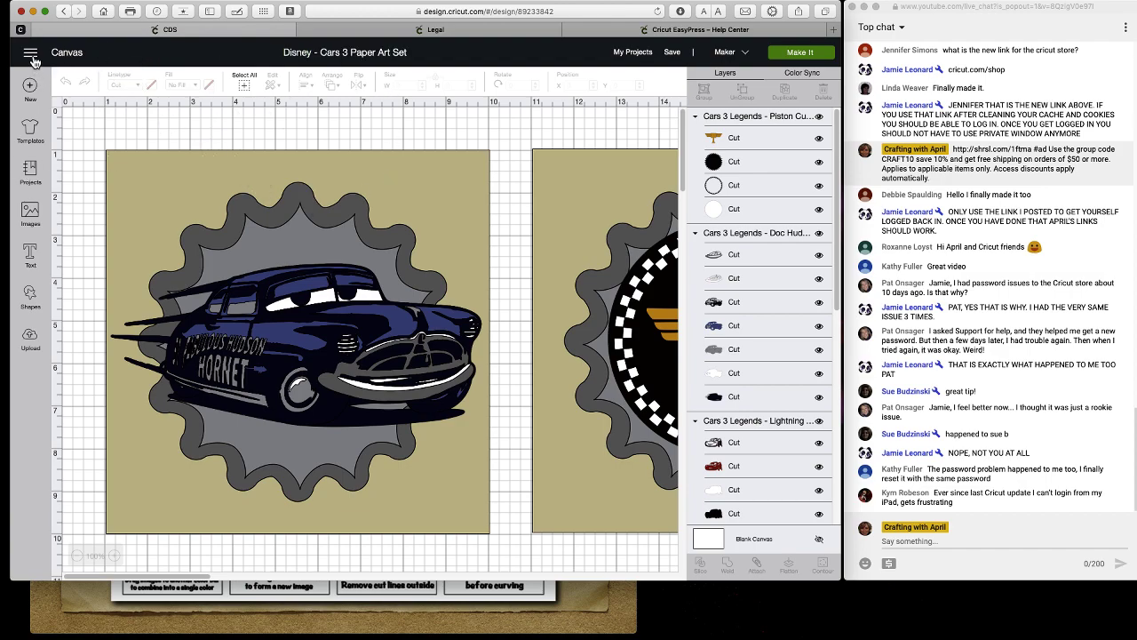
left_click(32, 56)
left_click(384, 57)
left_click(31, 87)
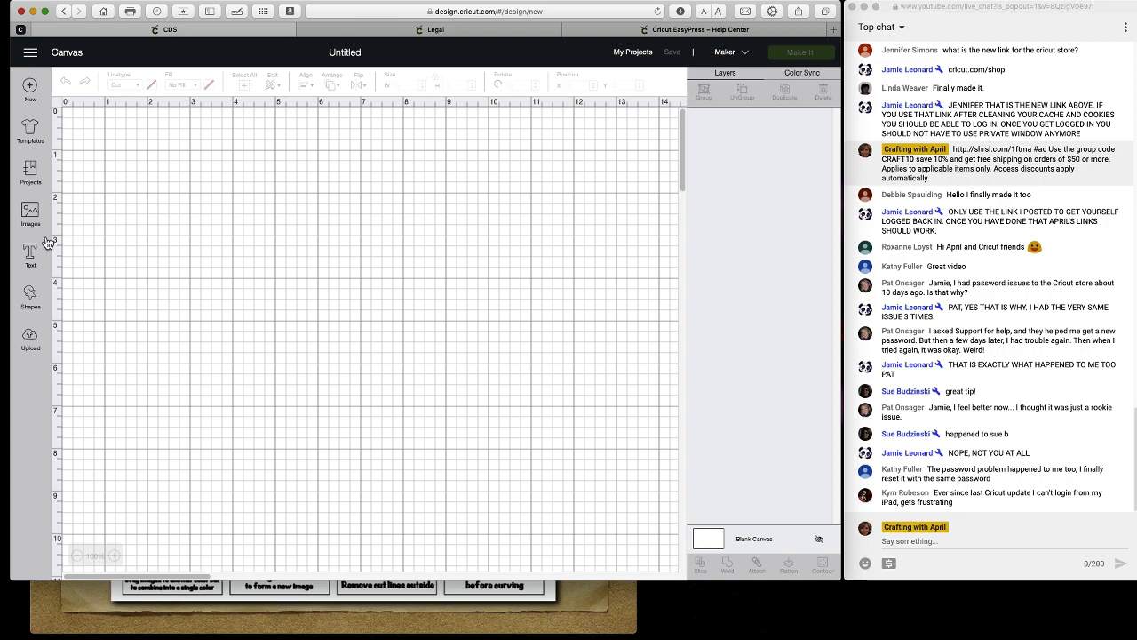
left_click(32, 178)
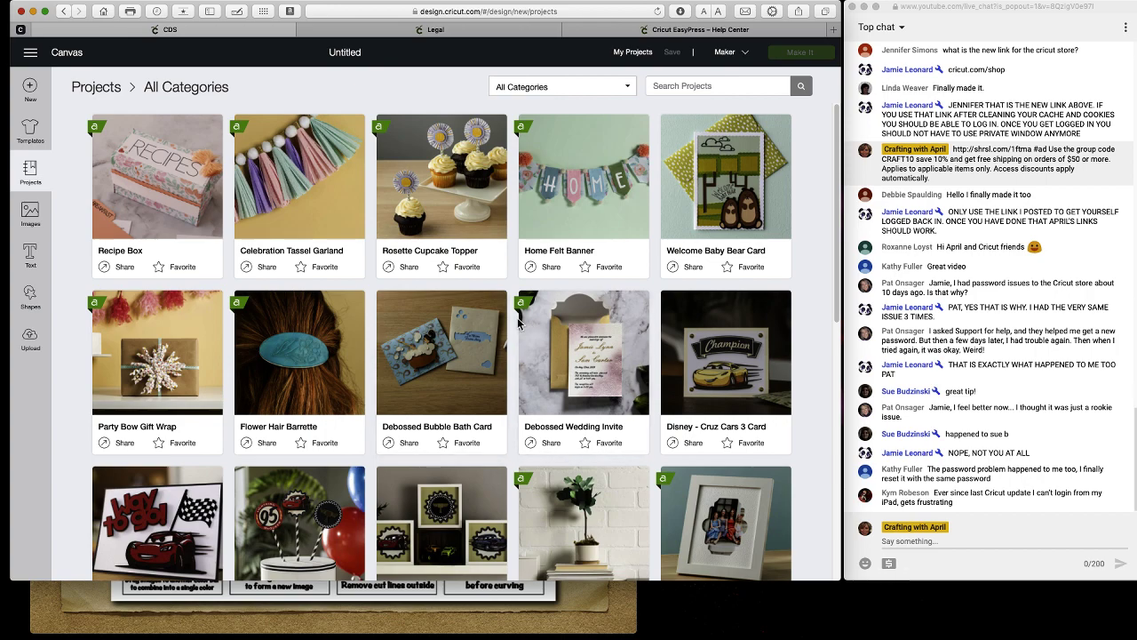
Pick the Free category from the project library's category dropdown.
left_click(629, 89)
left_click(822, 93)
left_click_drag(842, 4, 1107, 8)
left_click(893, 89)
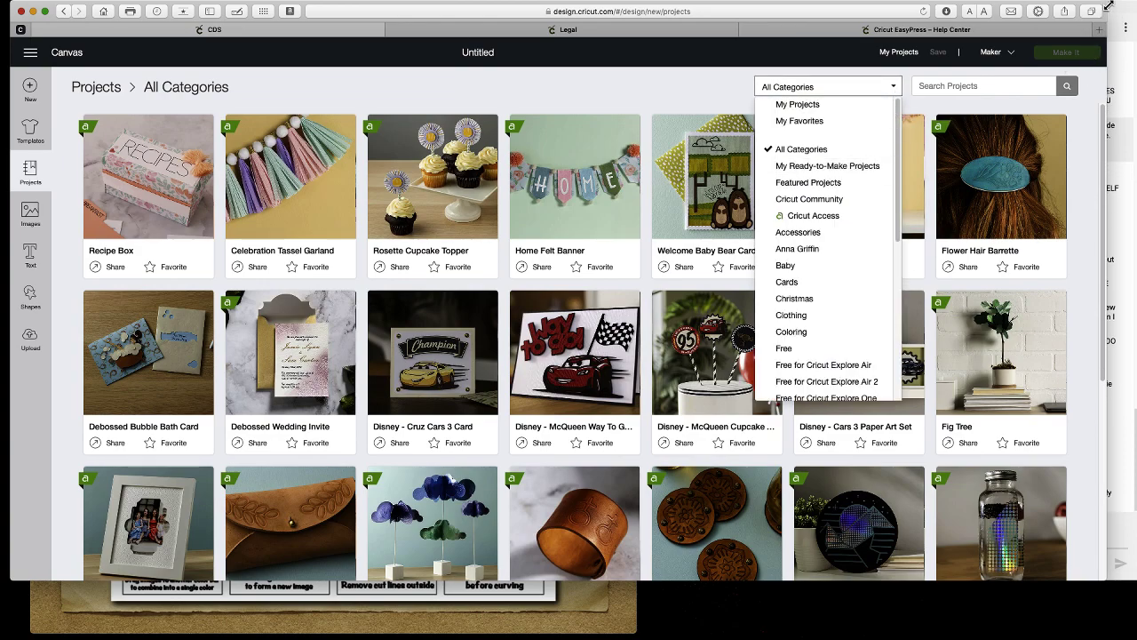
left_click_drag(1106, 3, 839, 12)
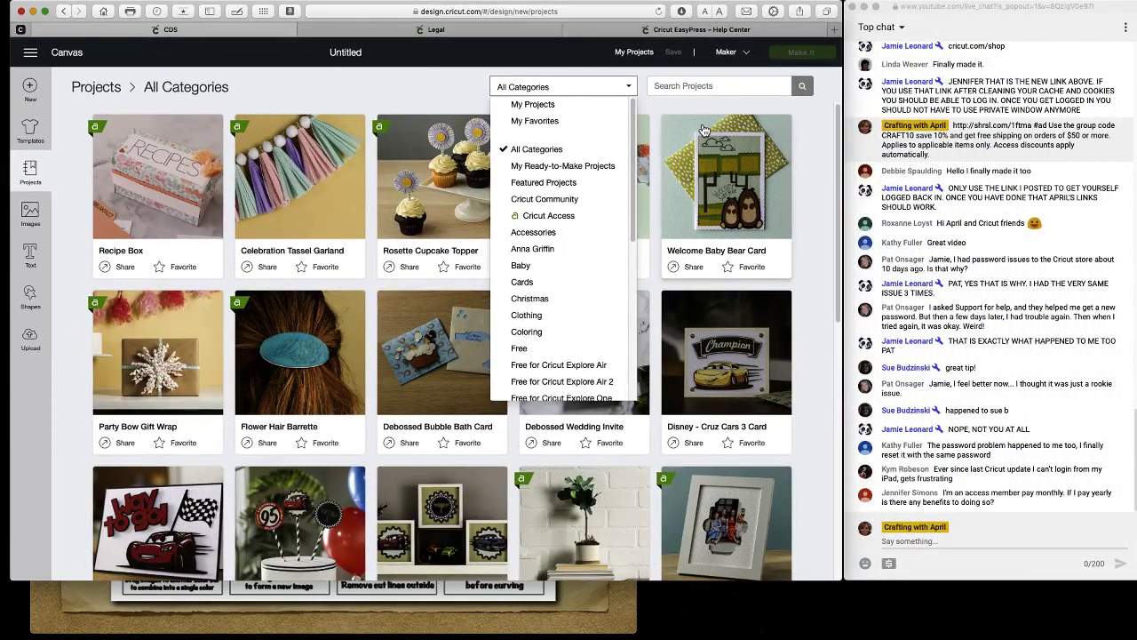
scroll(608, 263, "down", 5)
scroll(604, 284, "down", 4)
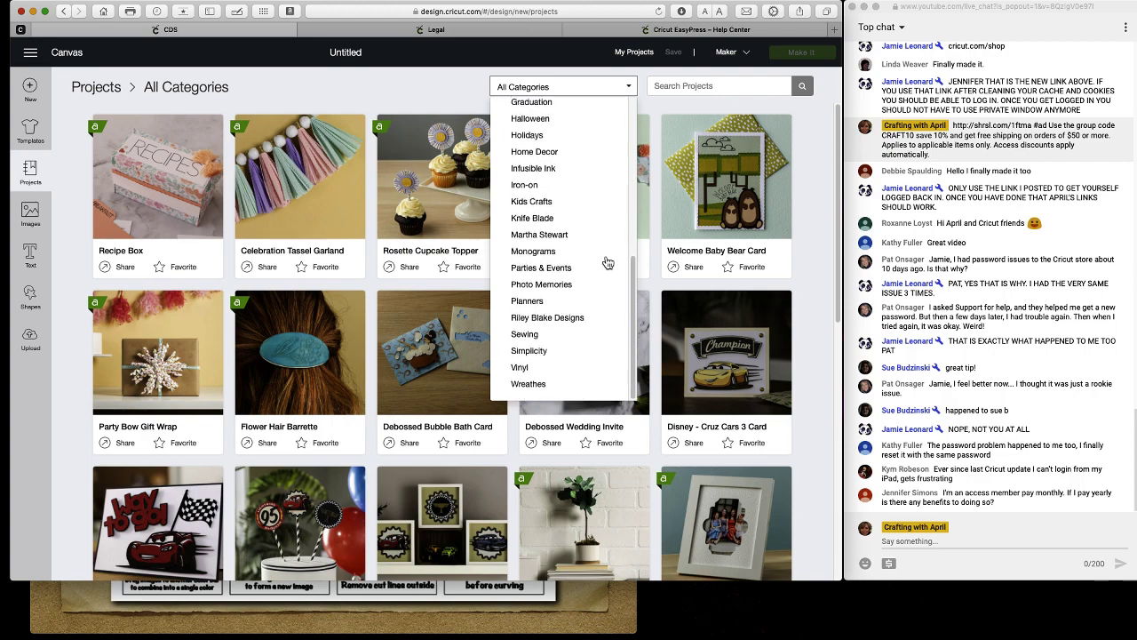
scroll(604, 213, "up", 2)
scroll(602, 211, "up", 6)
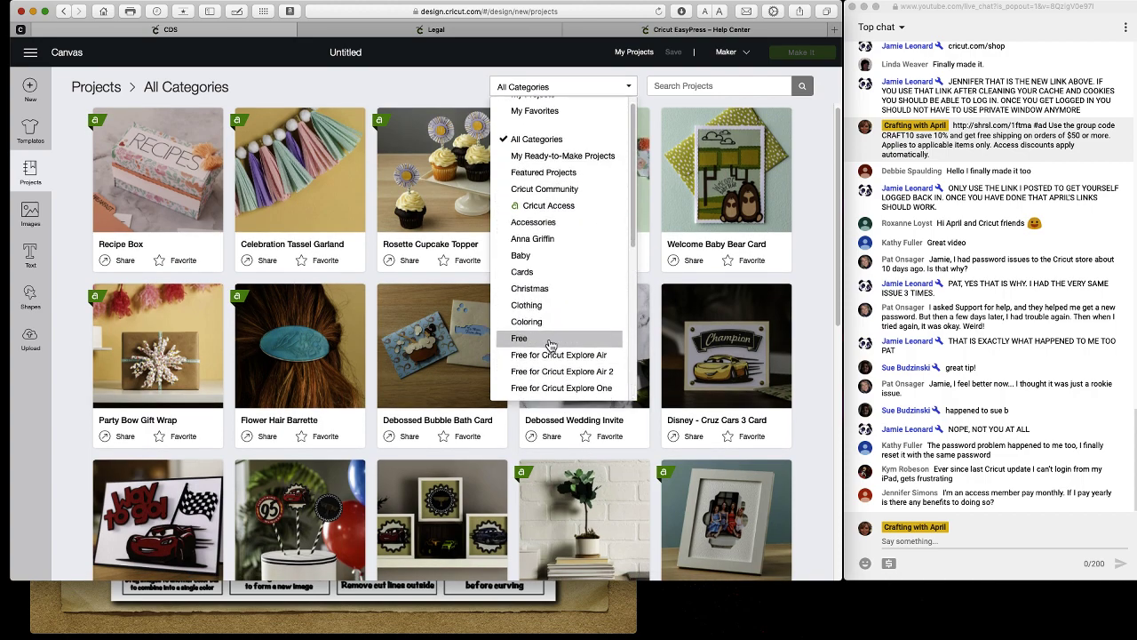
left_click(550, 341)
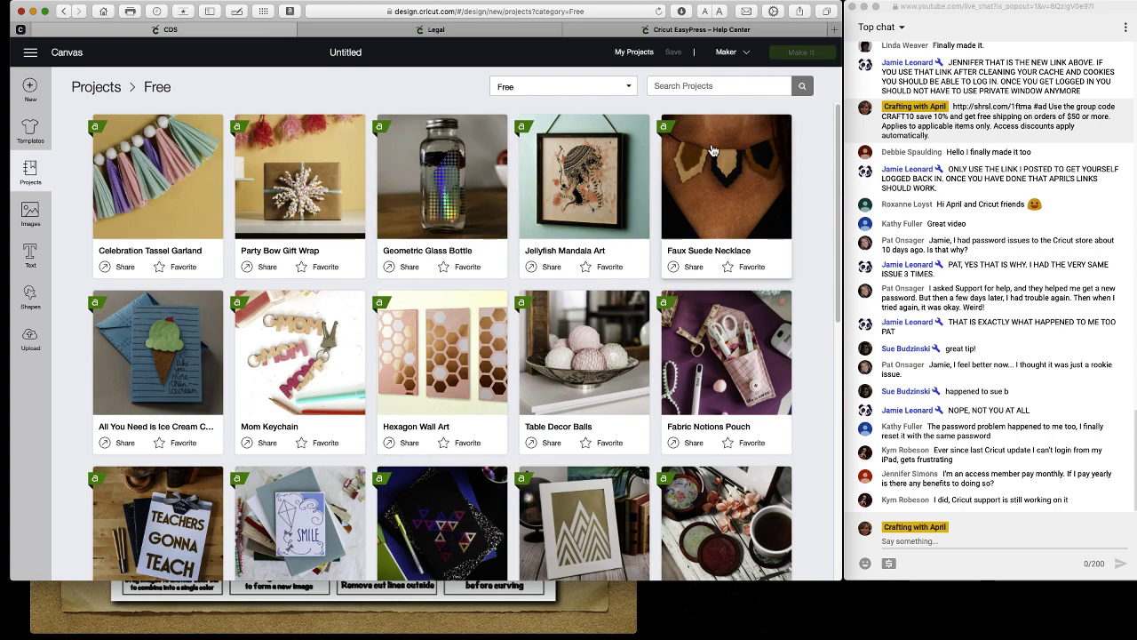
Open the project category dropdown from the Free filter.
left_click(621, 93)
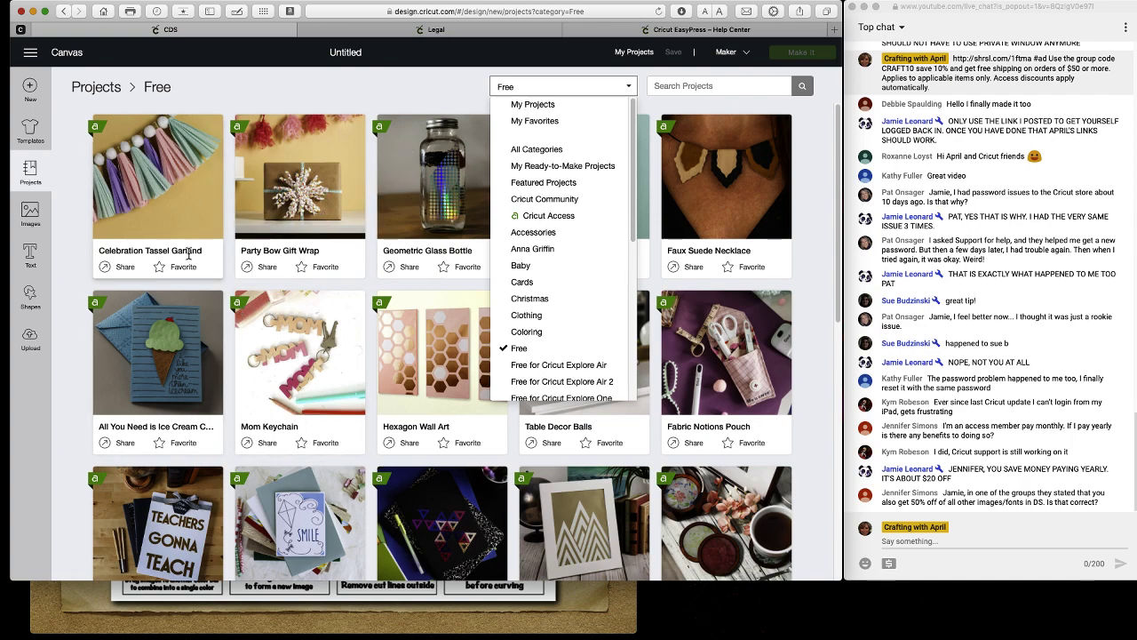
Load the Disney - Cruz Cars 3 Card from All Categories and start its $3.20 purchase via Make It.
scroll(153, 246, "up", 1)
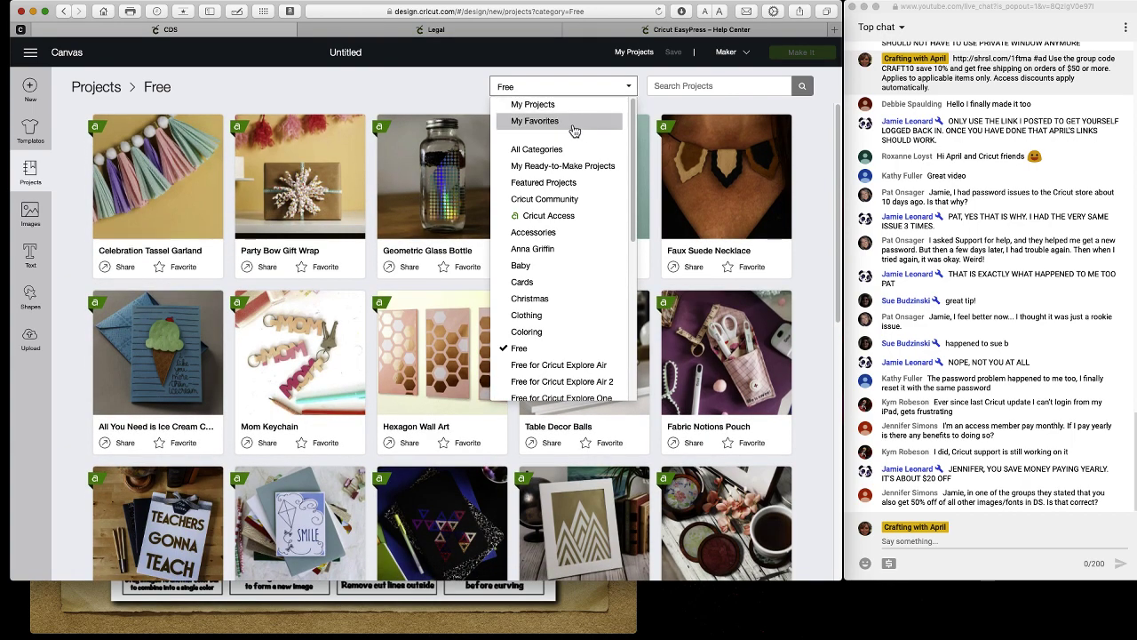
left_click(554, 151)
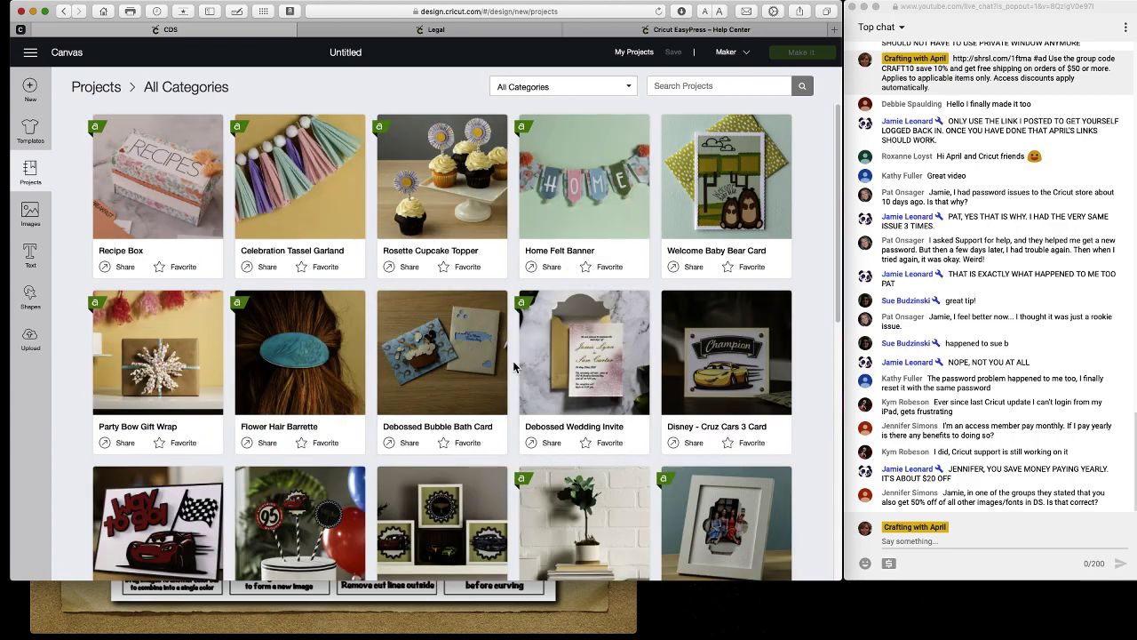
left_click(714, 371)
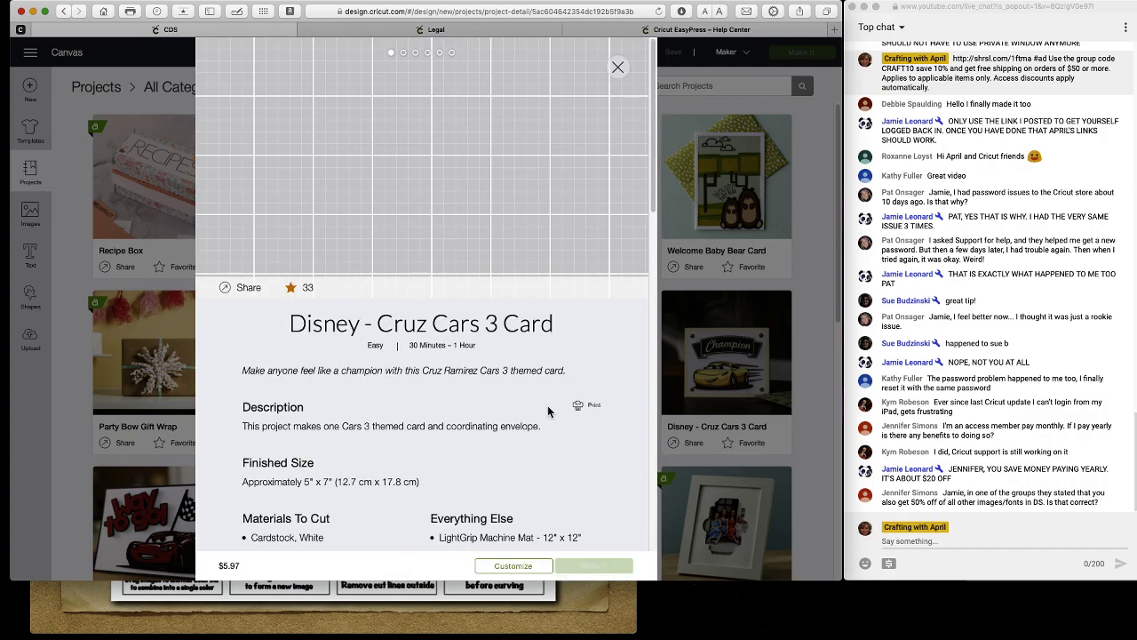
left_click(515, 567)
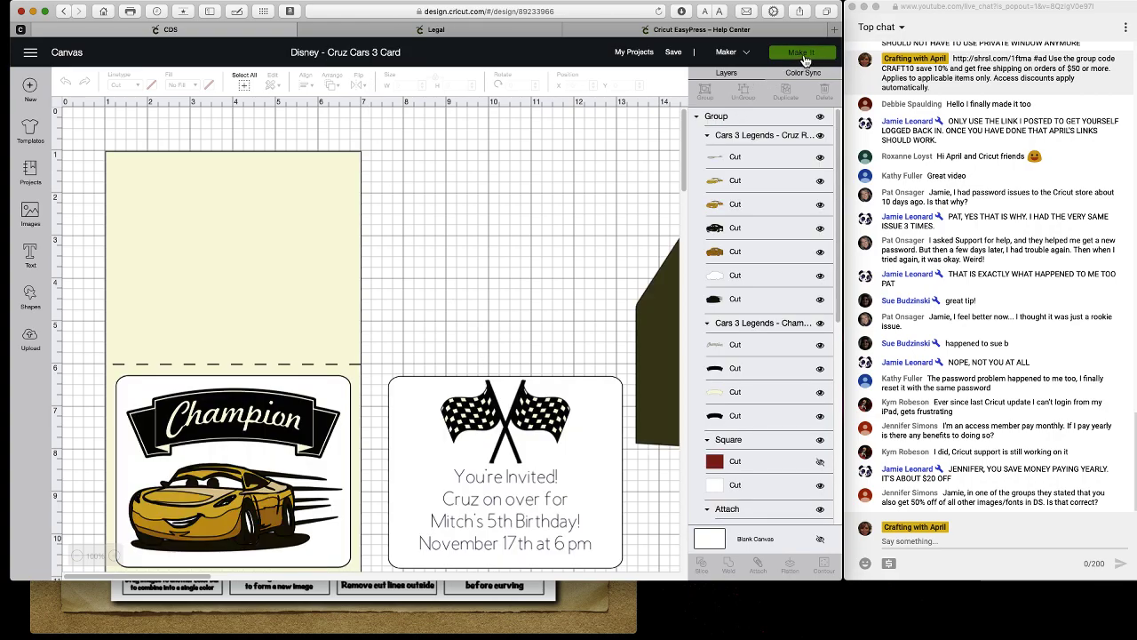
left_click(803, 55)
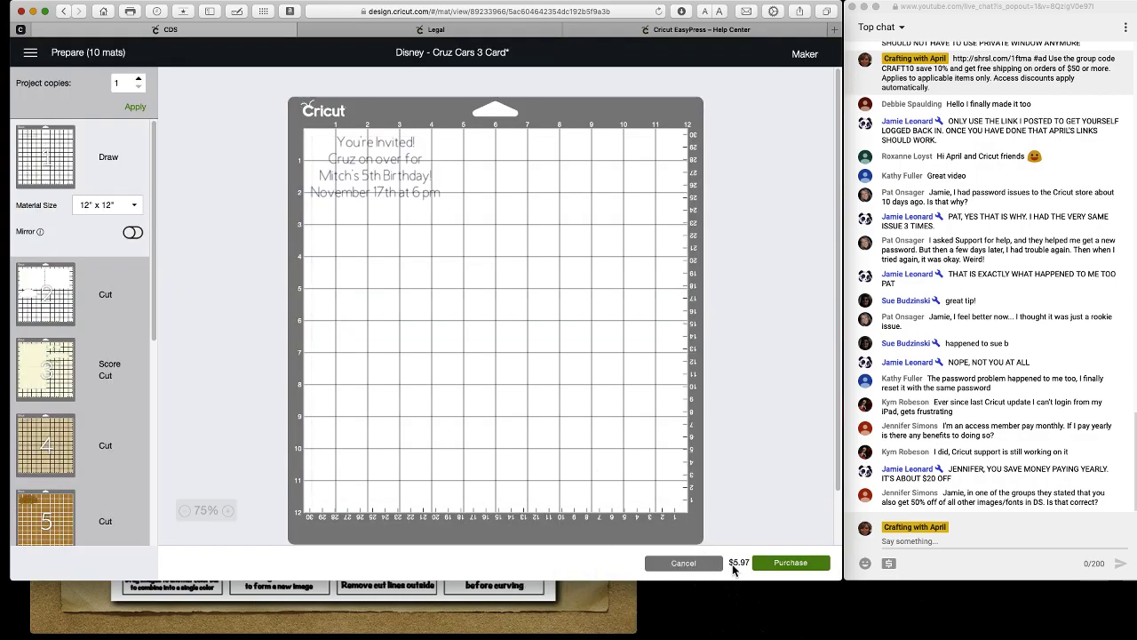
left_click(789, 563)
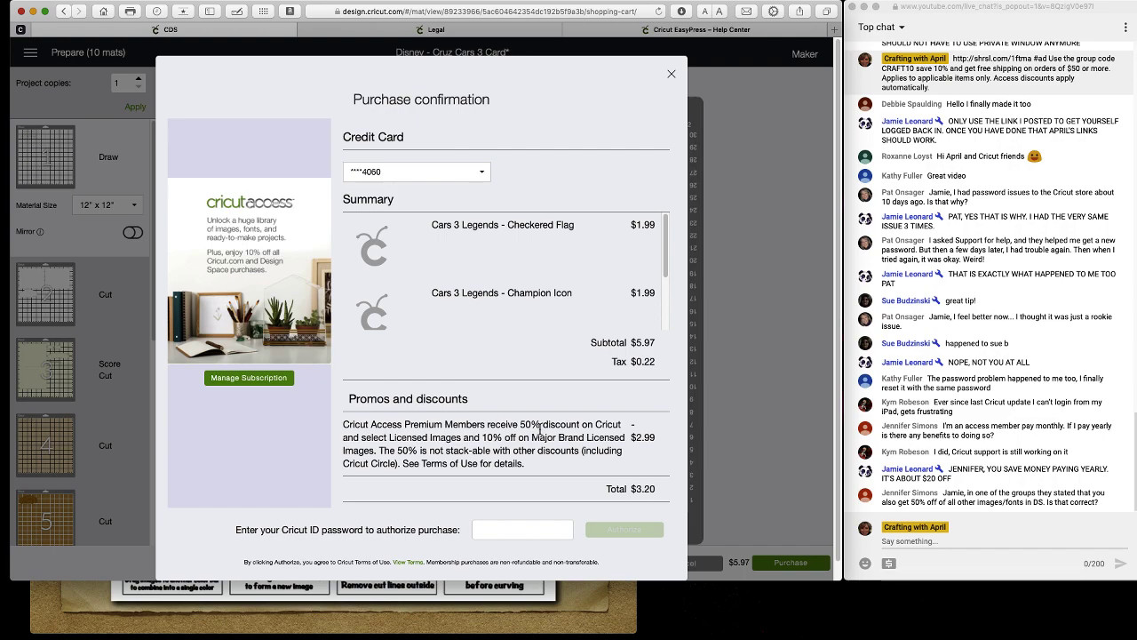
Dismiss the Cars 3 purchase confirmation without buying.
scroll(540, 430, "down", 1)
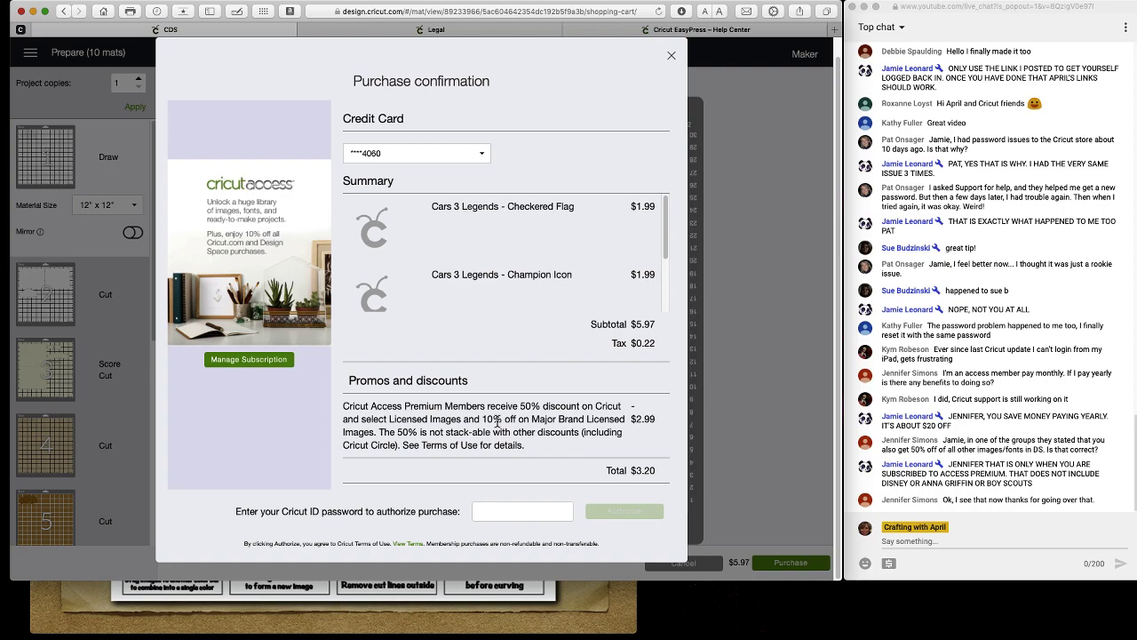
left_click(672, 58)
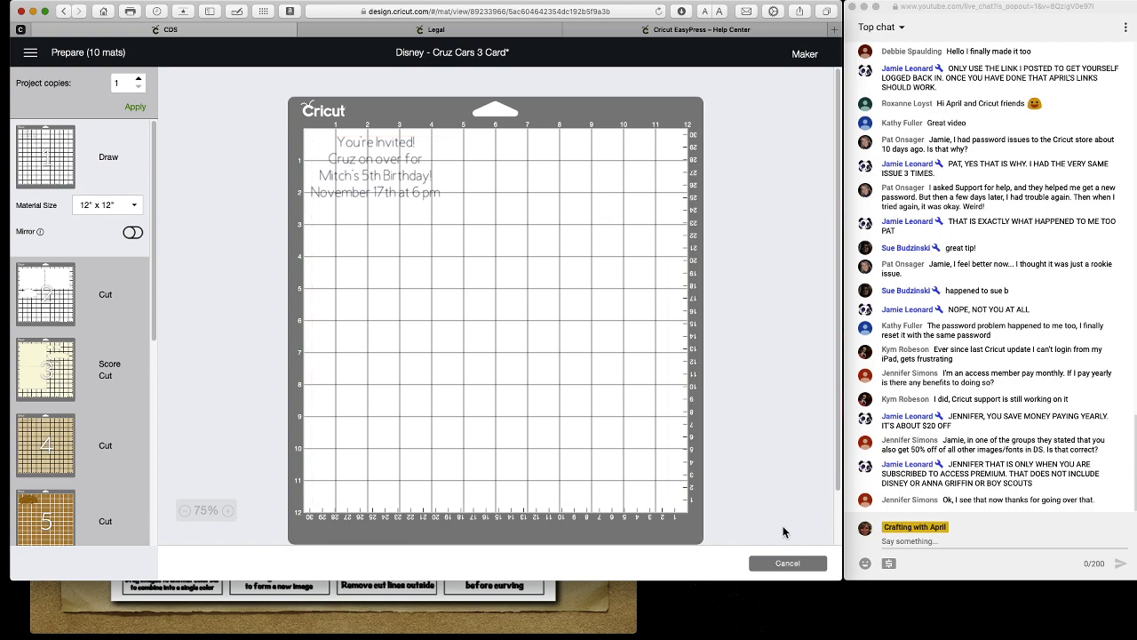
Cancel mat preparation and replace the unsaved Cars 3 card with a new blank Untitled canvas.
left_click(795, 563)
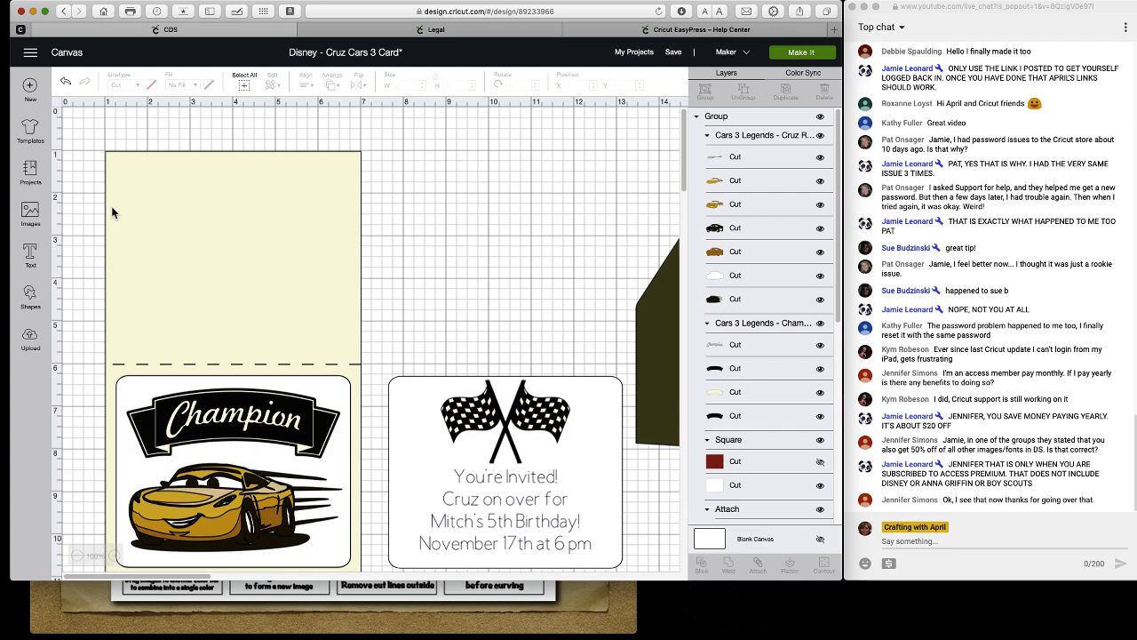
left_click(31, 172)
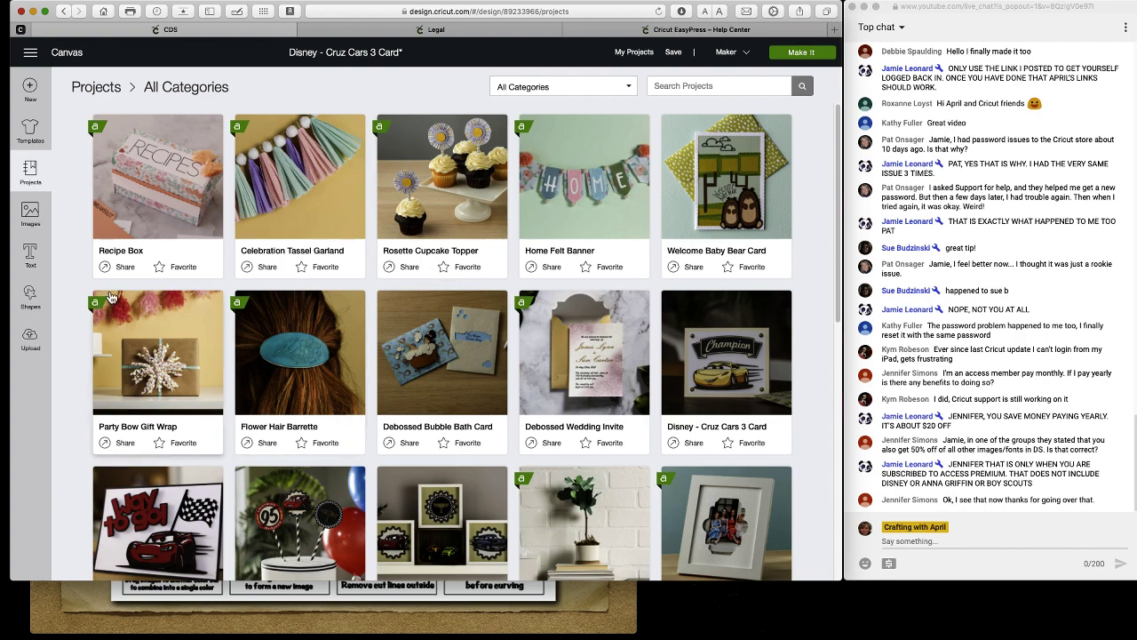
left_click(30, 98)
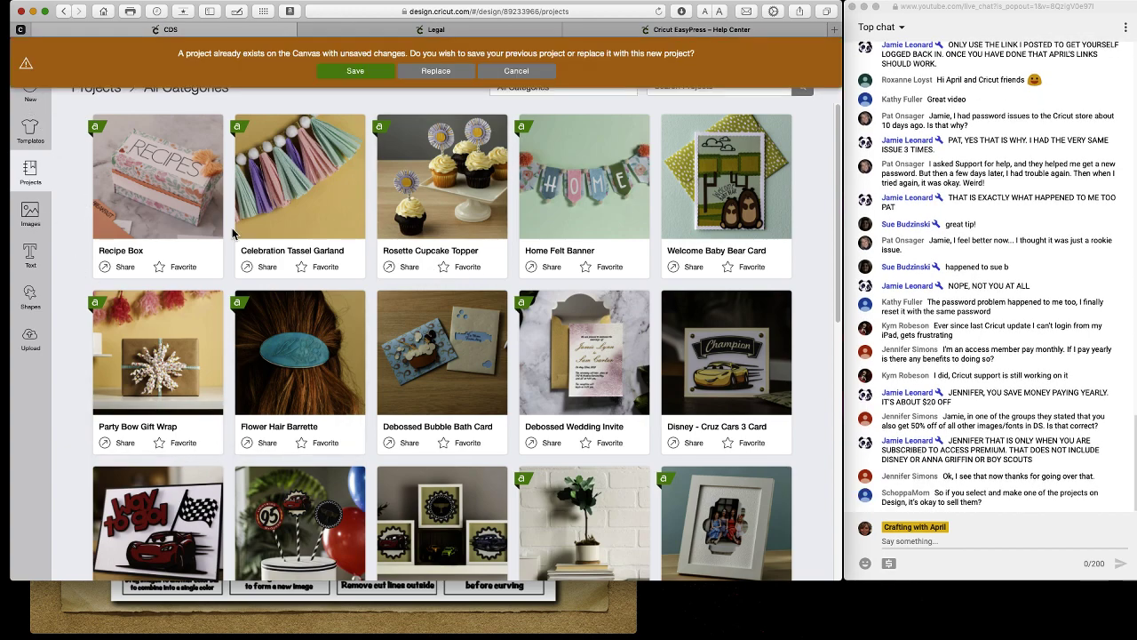
left_click(436, 79)
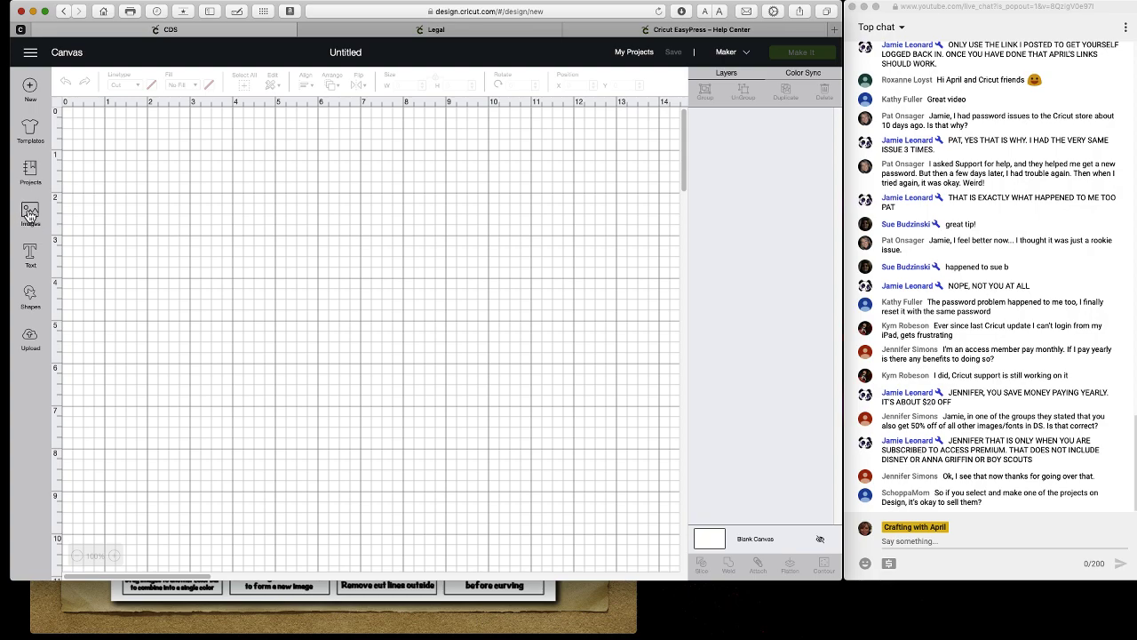
Open Images and scroll through featured images such as Elephant Iron-on.
left_click(29, 215)
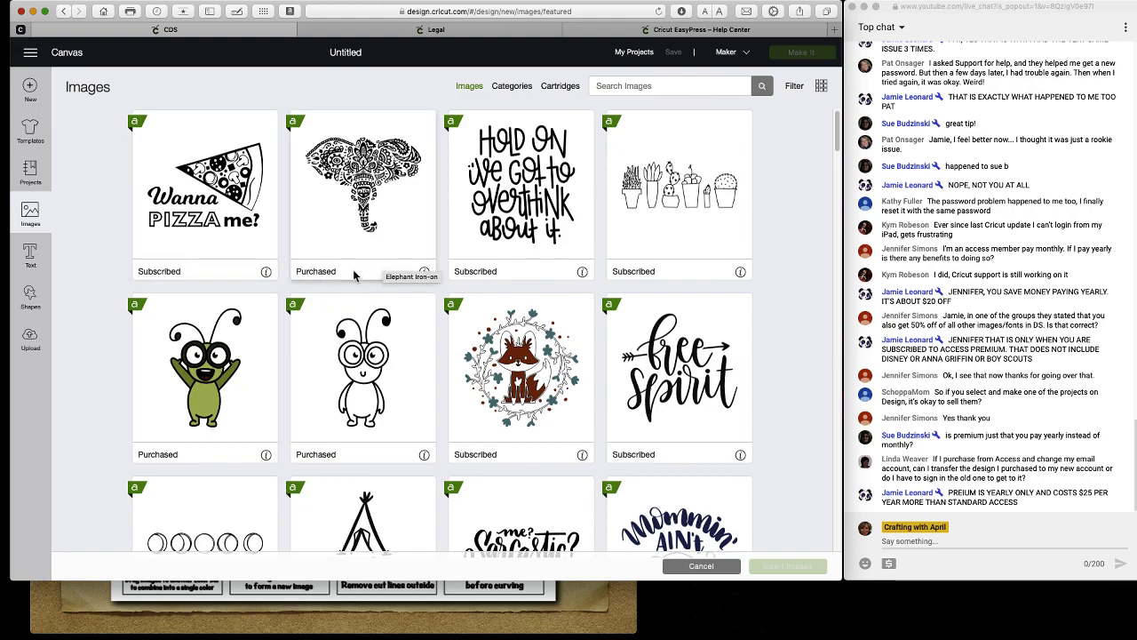
scroll(354, 276, "down", 10)
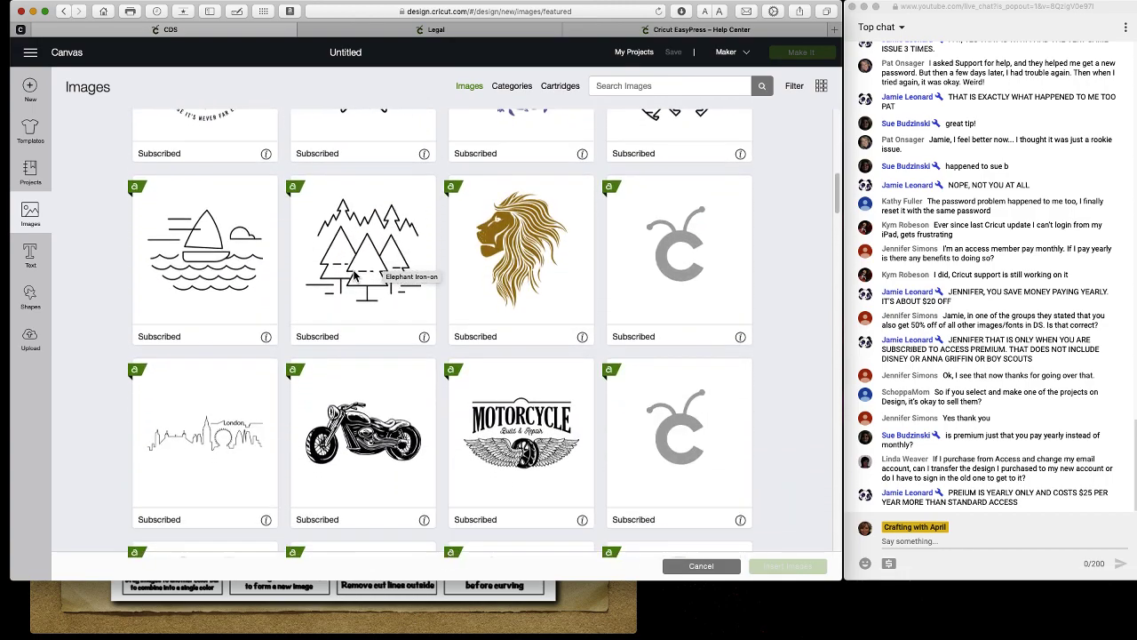
scroll(354, 276, "up", 8)
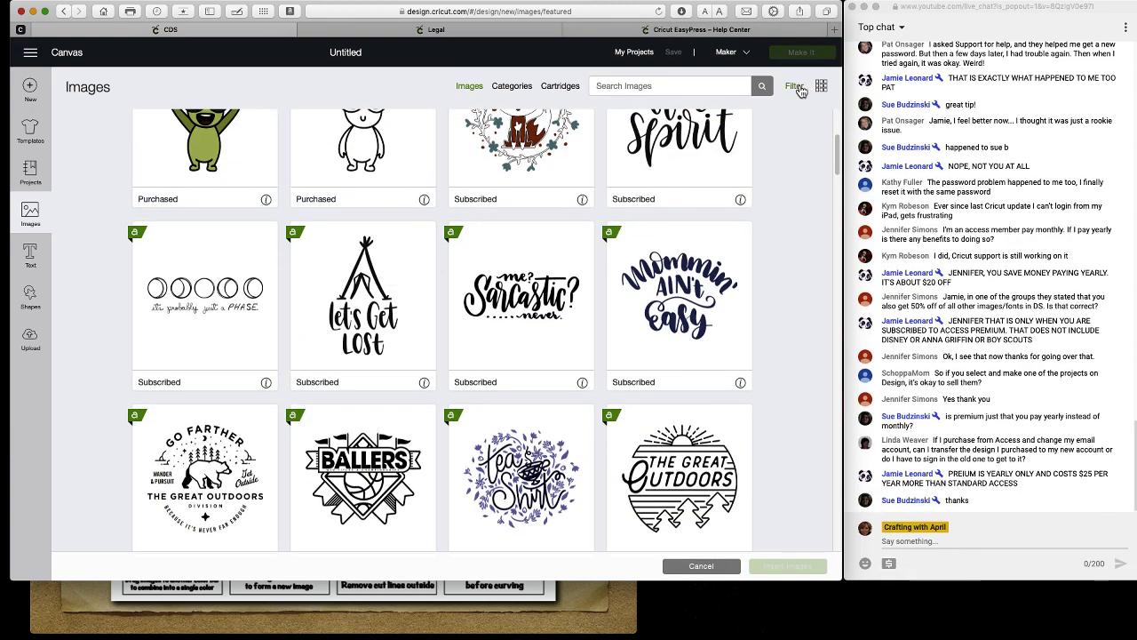
Try the Uploaded, Cricut Access, 3D Objects, Borders and Printables filters, then clear all except Printables.
left_click(798, 87)
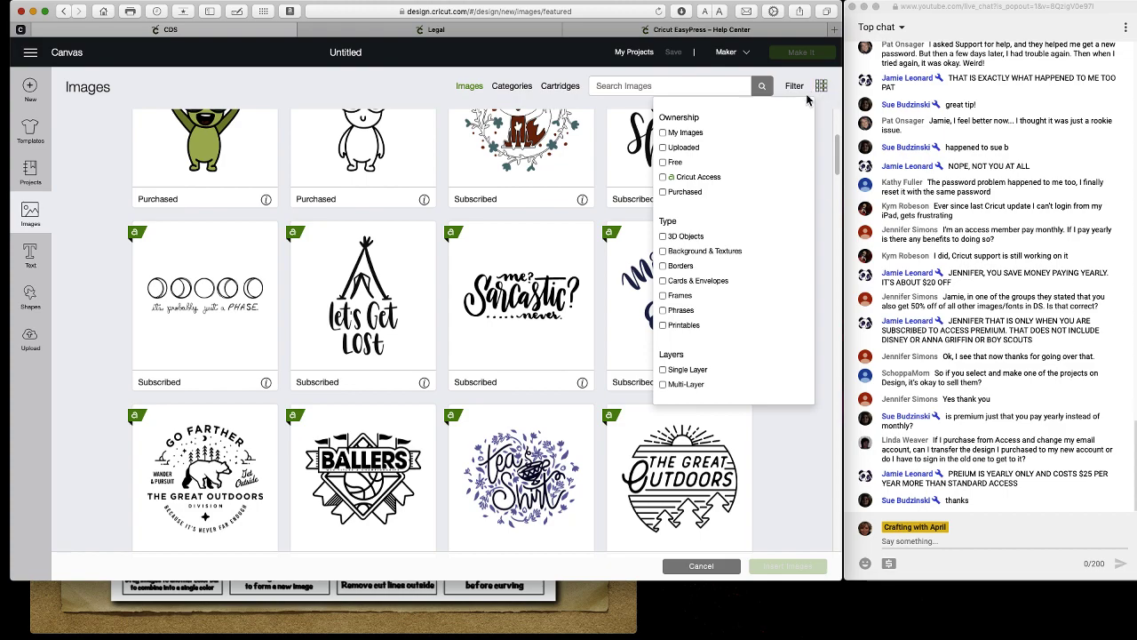
left_click(665, 147)
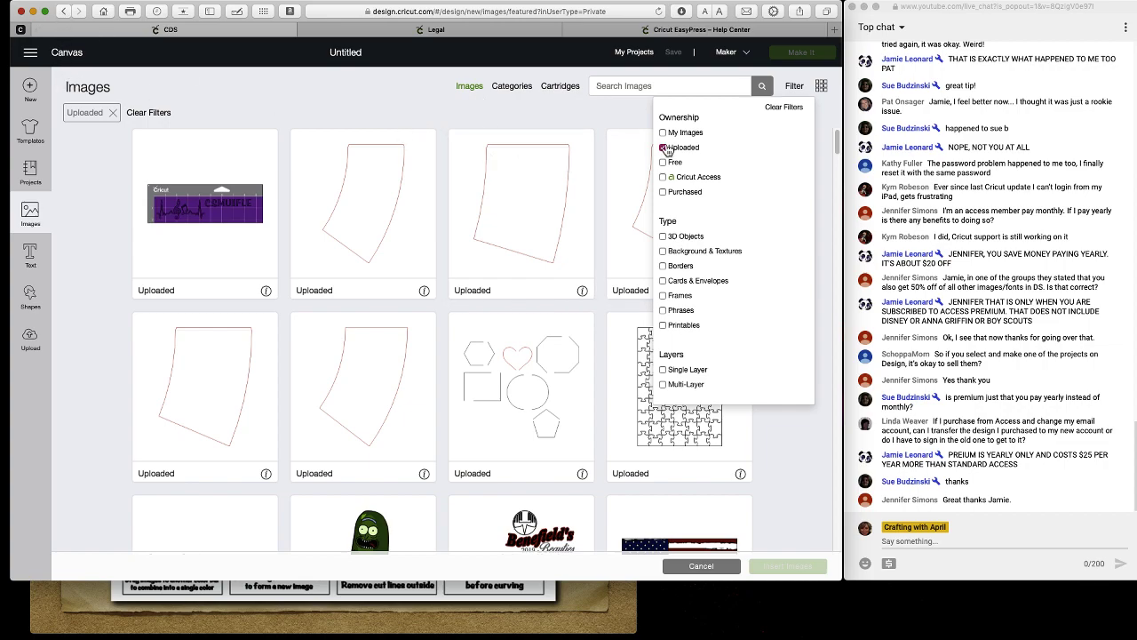
left_click(677, 179)
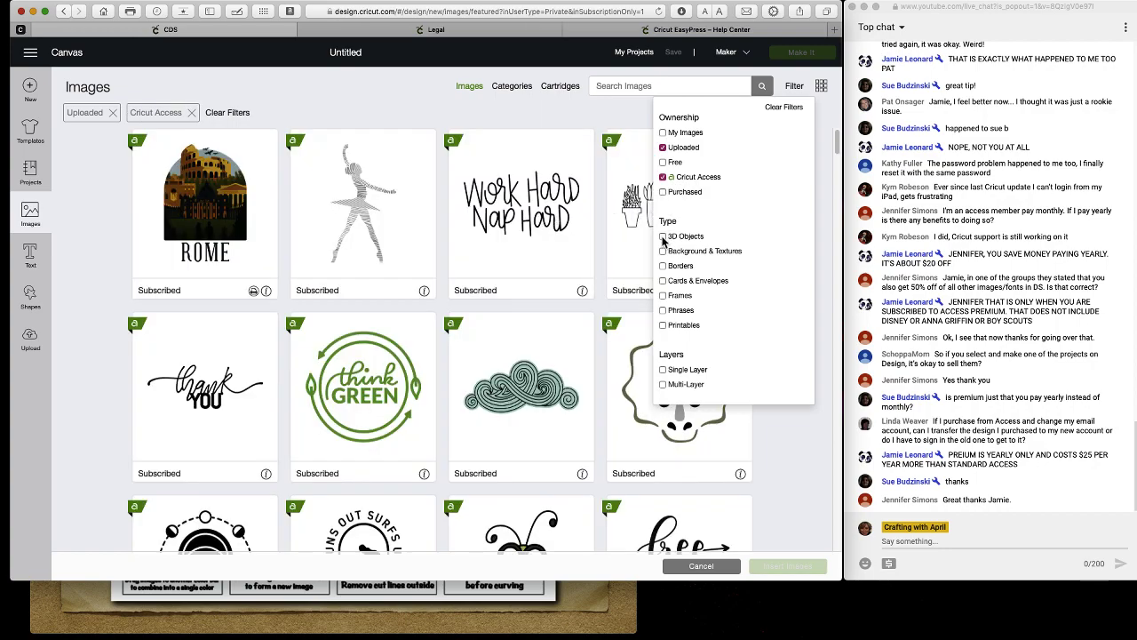
left_click(663, 237)
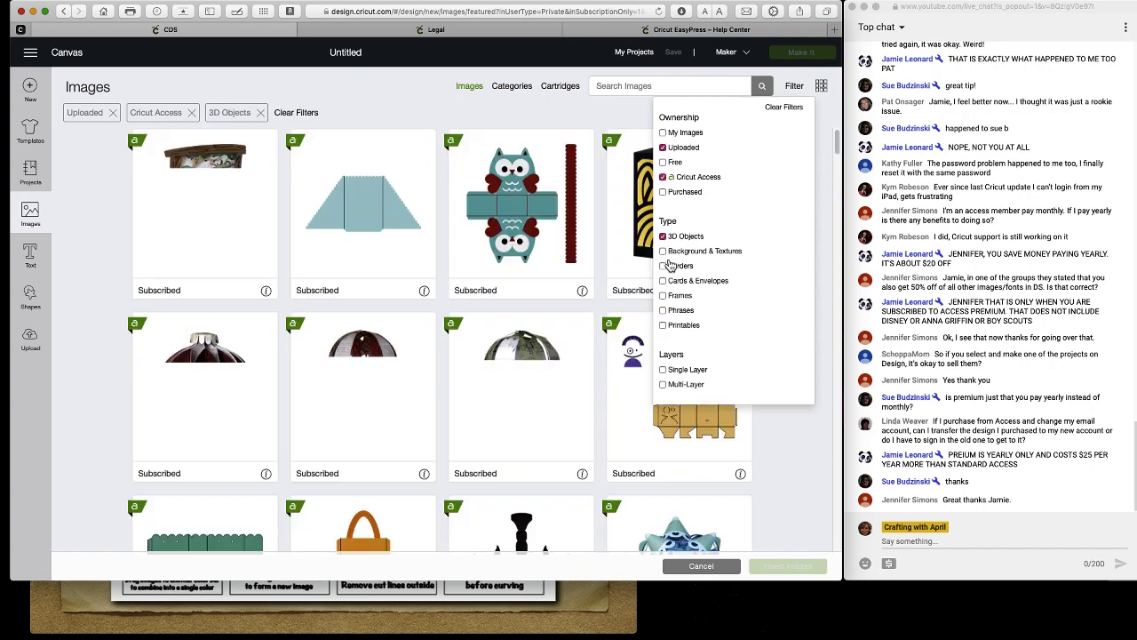
left_click(664, 266)
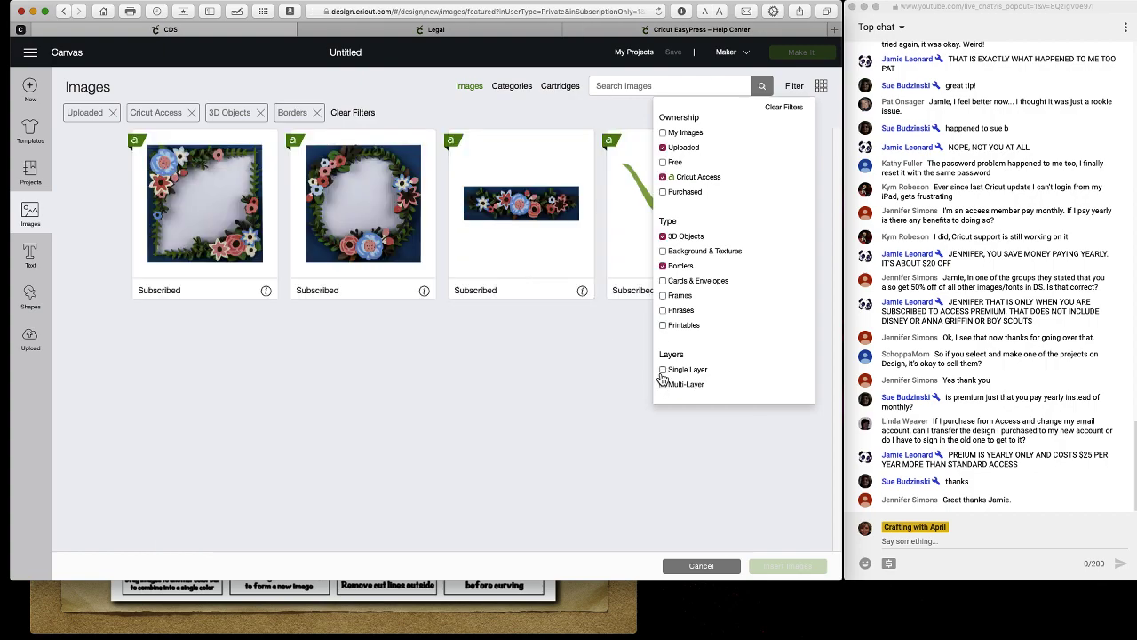
left_click(663, 326)
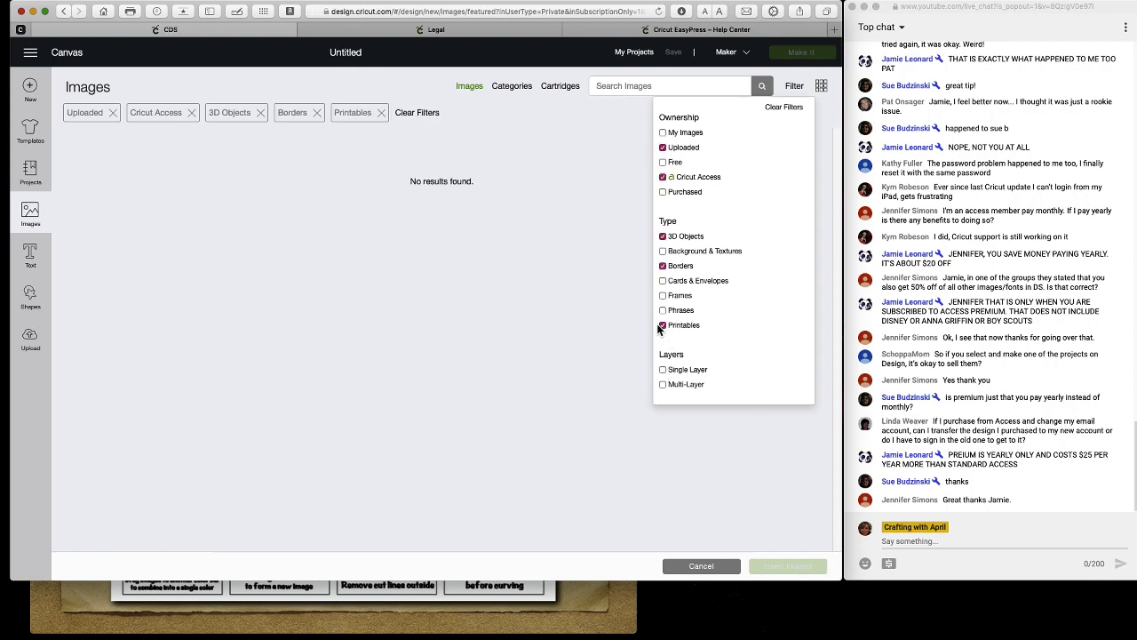
left_click(662, 266)
left_click(663, 237)
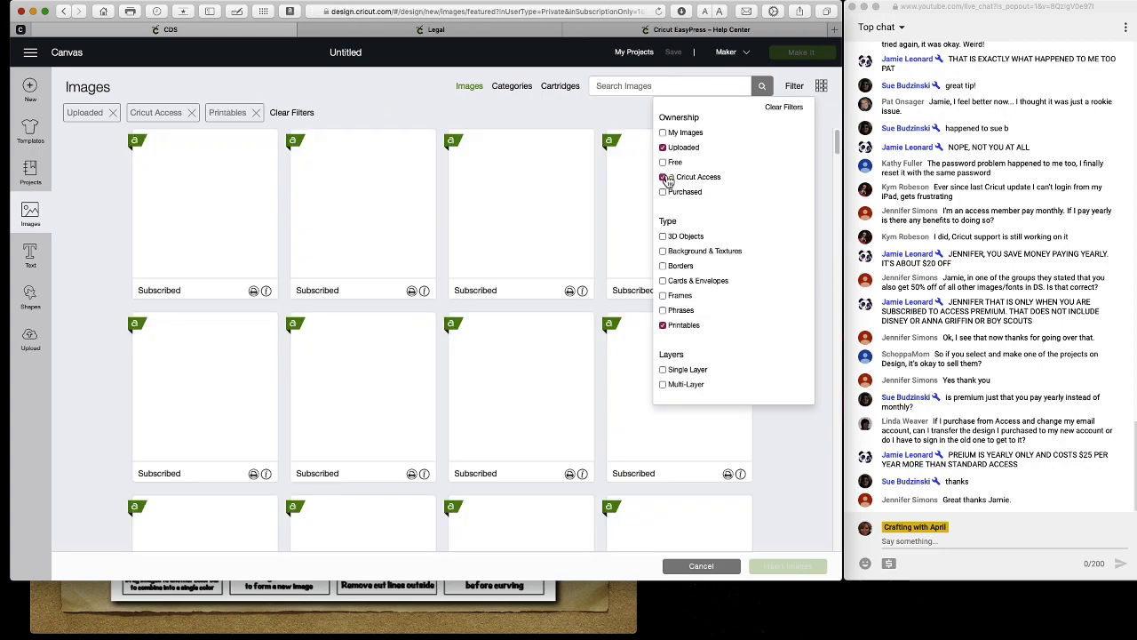
left_click(662, 176)
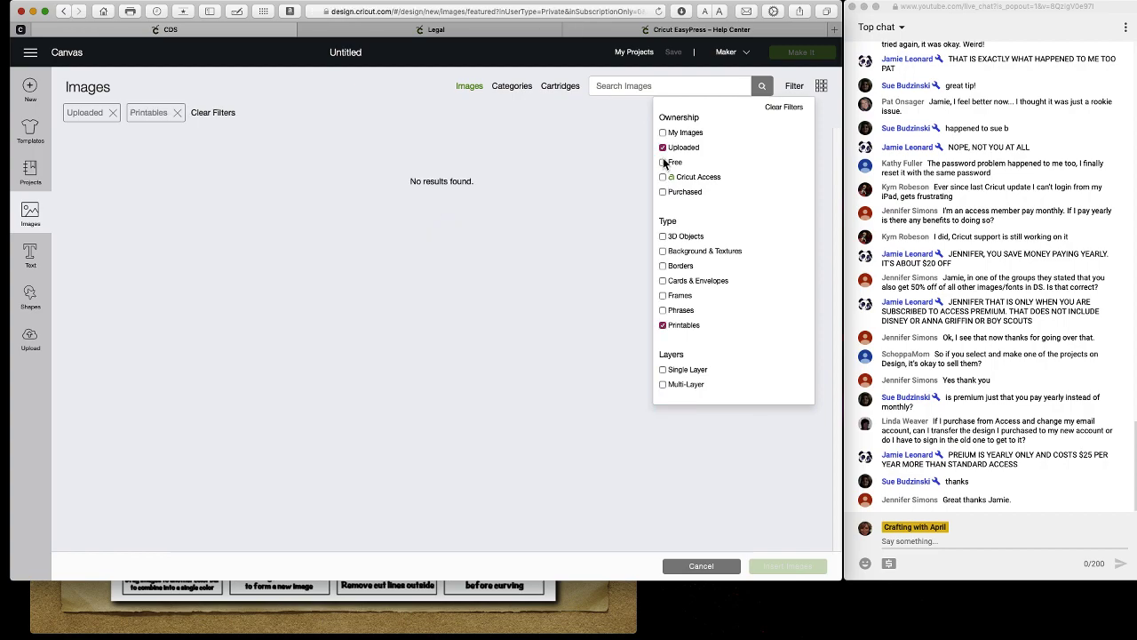
left_click(663, 147)
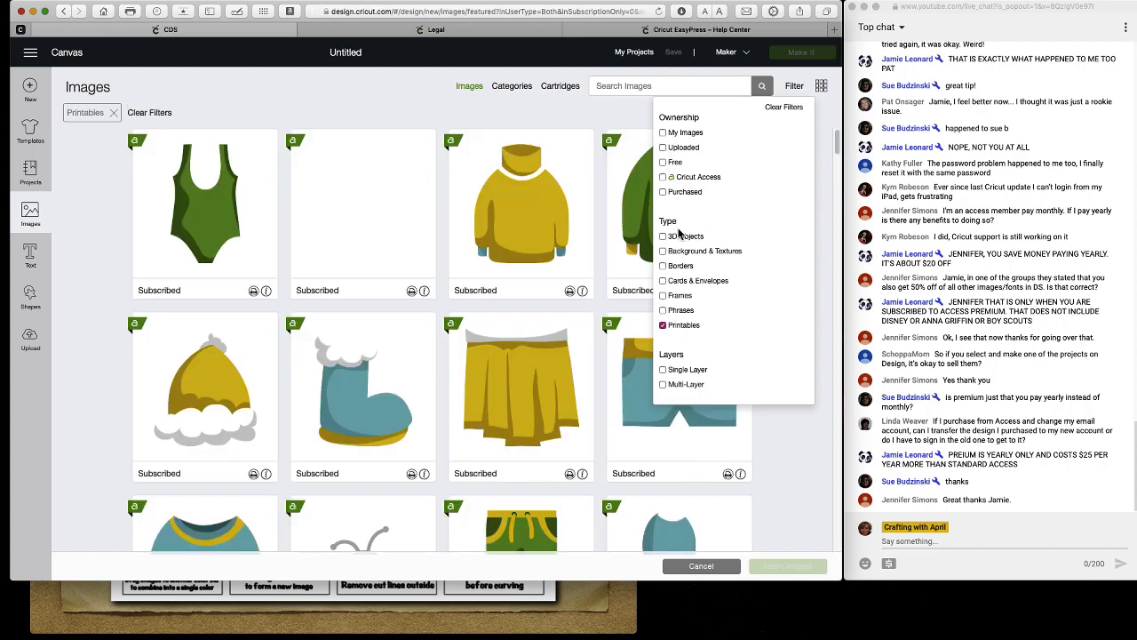
Uncheck Printables so no image filters remain applied.
scroll(533, 298, "down", 5)
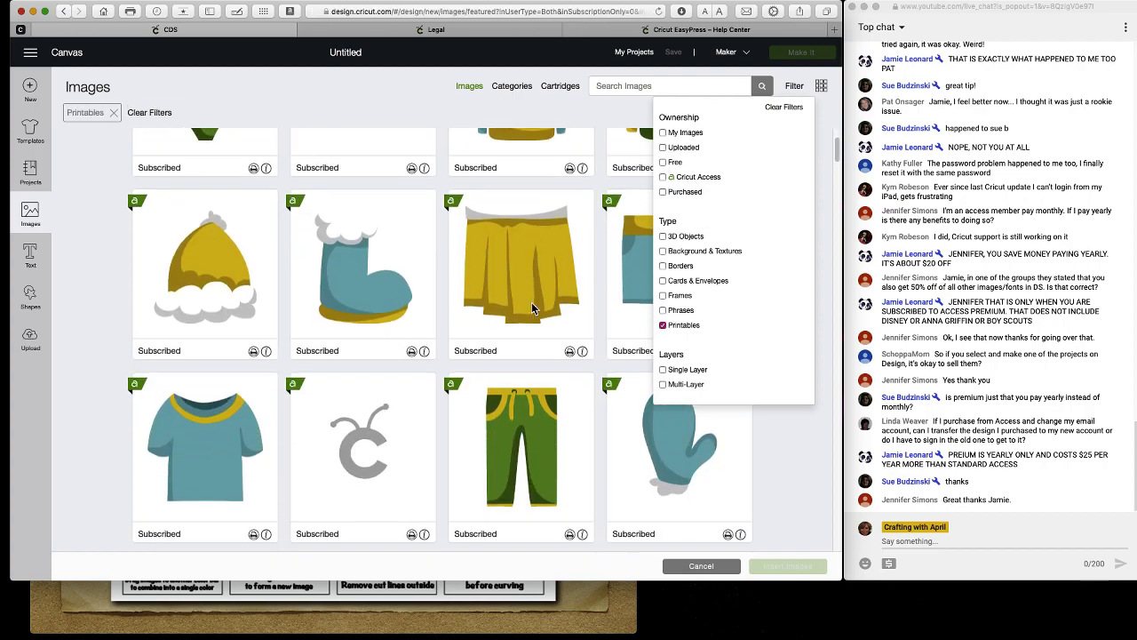
scroll(531, 308, "down", 15)
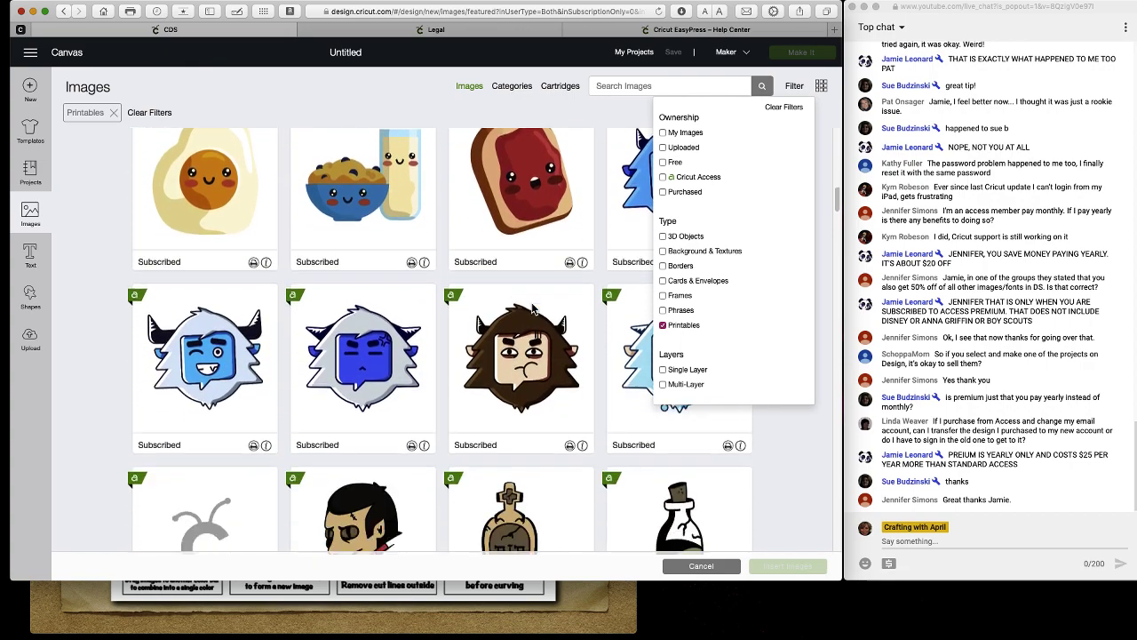
scroll(533, 308, "down", 2)
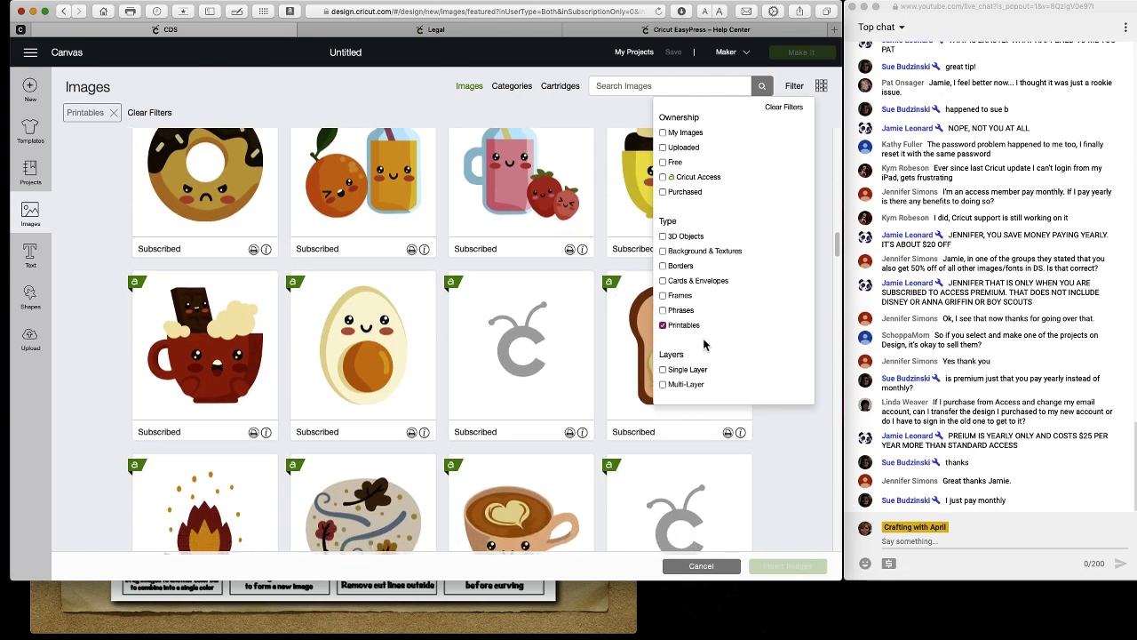
left_click(675, 327)
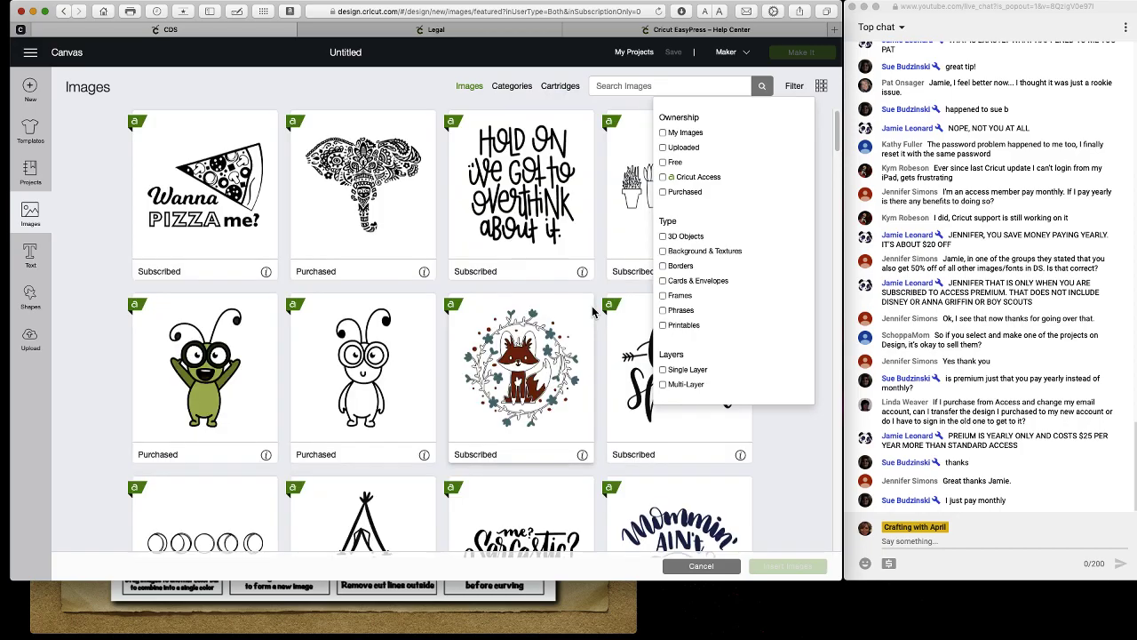
Scroll the image grid and select the outline scissors image.
scroll(566, 308, "down", 15)
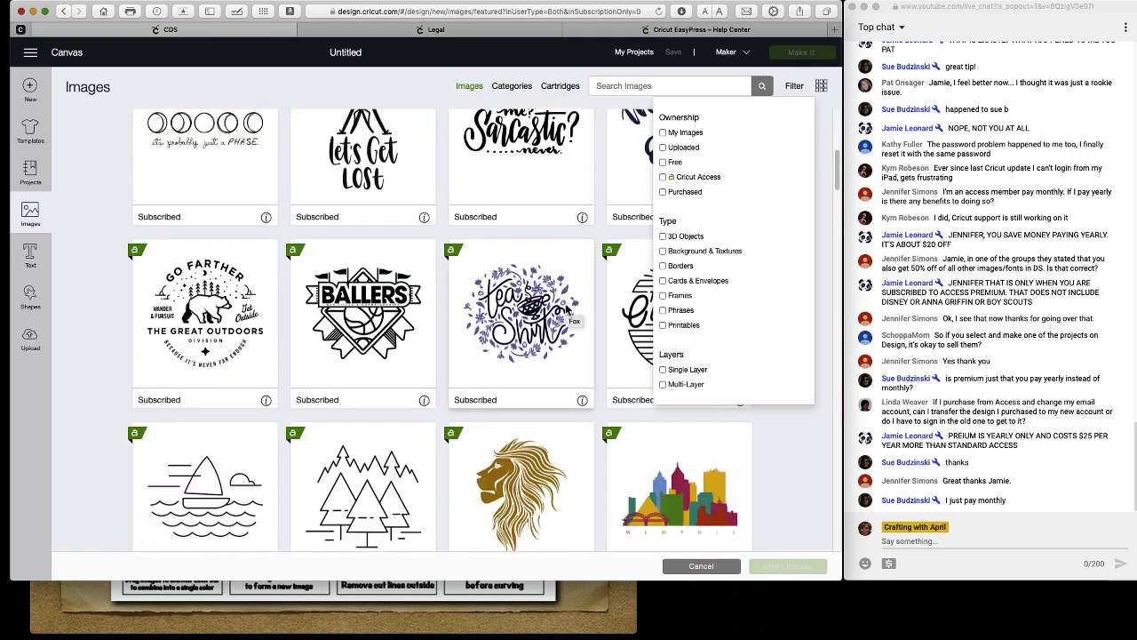
scroll(566, 308, "down", 5)
scroll(550, 320, "up", 4)
scroll(536, 329, "down", 1)
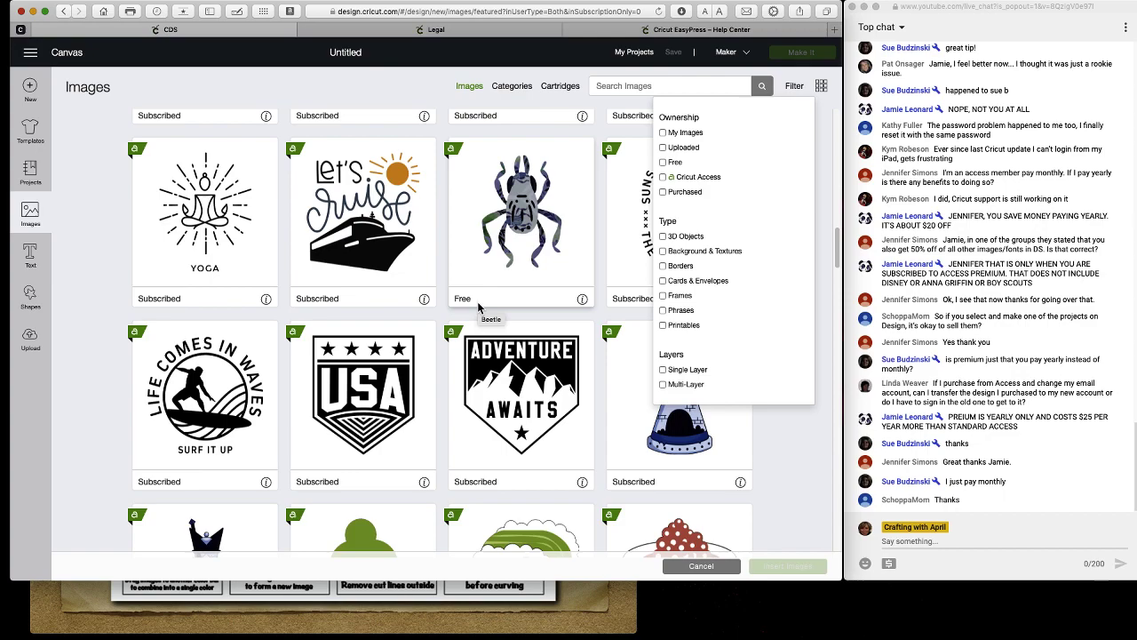
scroll(478, 306, "down", 1)
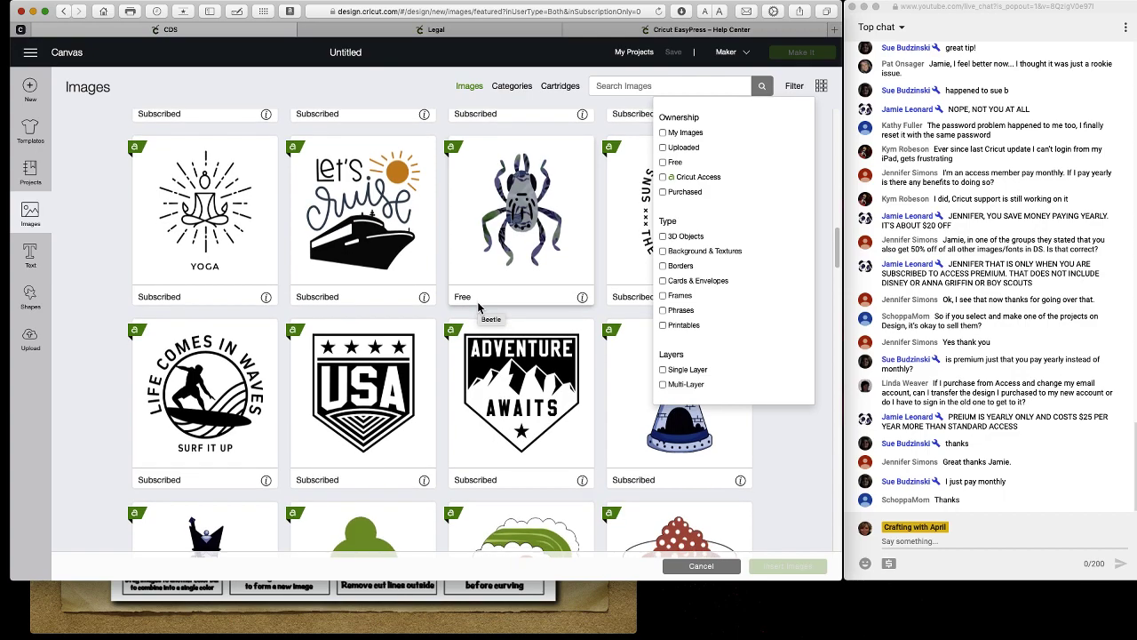
scroll(478, 306, "down", 5)
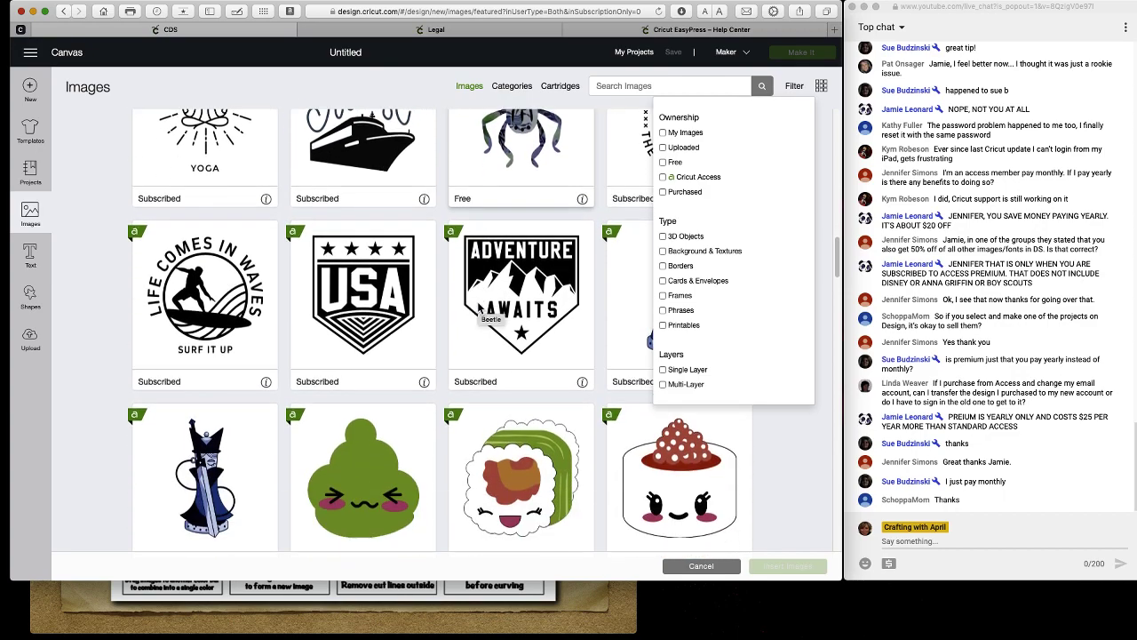
scroll(478, 307, "down", 12)
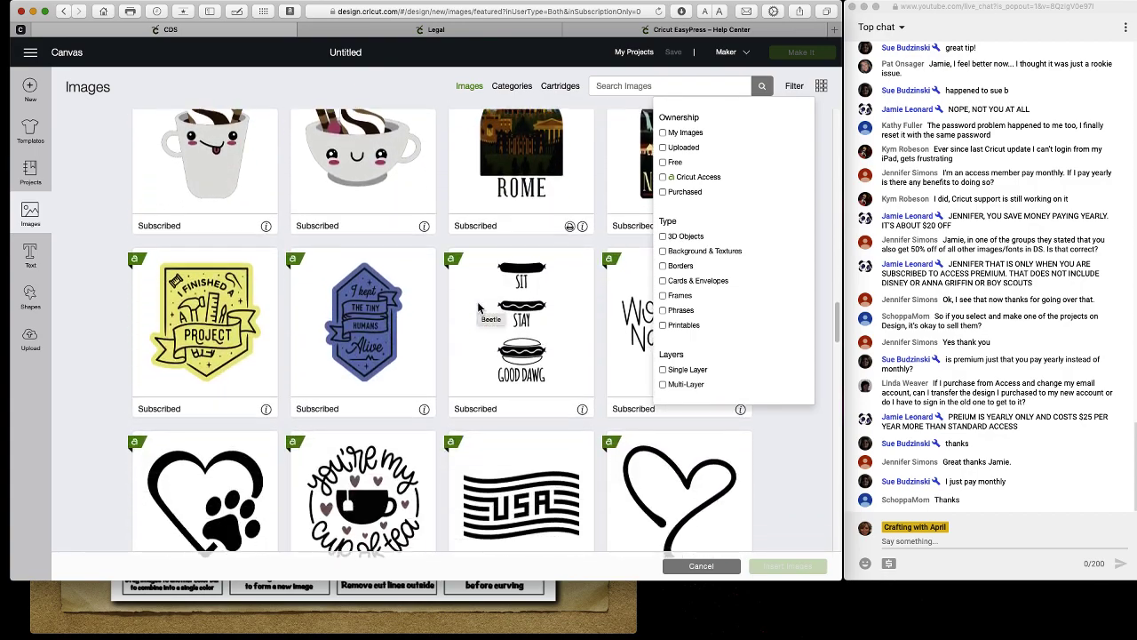
scroll(478, 306, "down", 17)
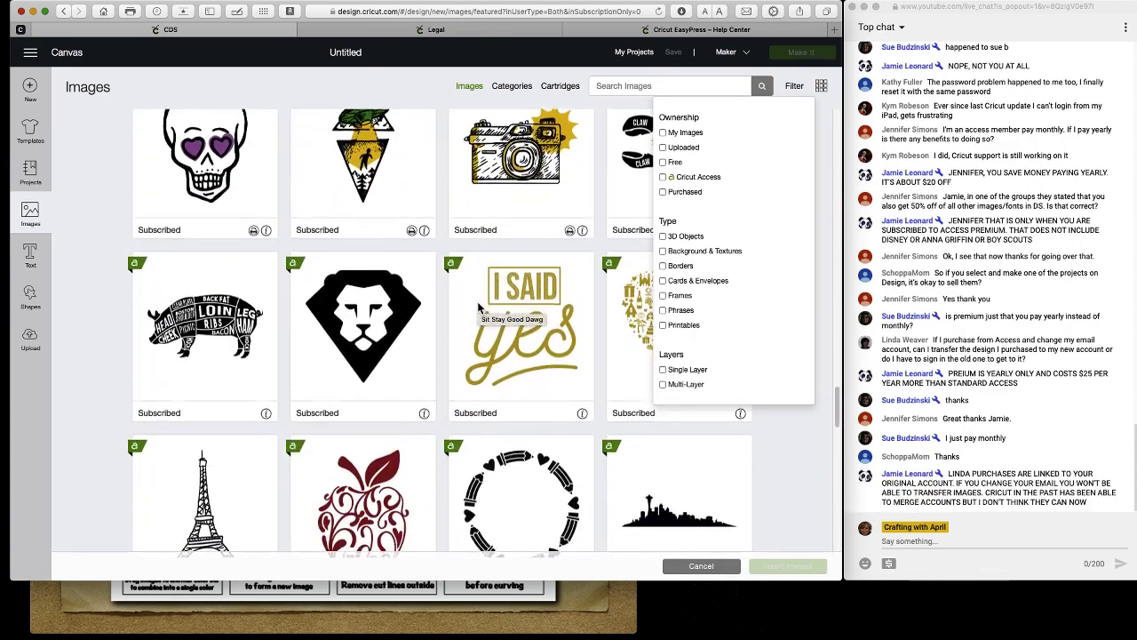
scroll(478, 306, "down", 20)
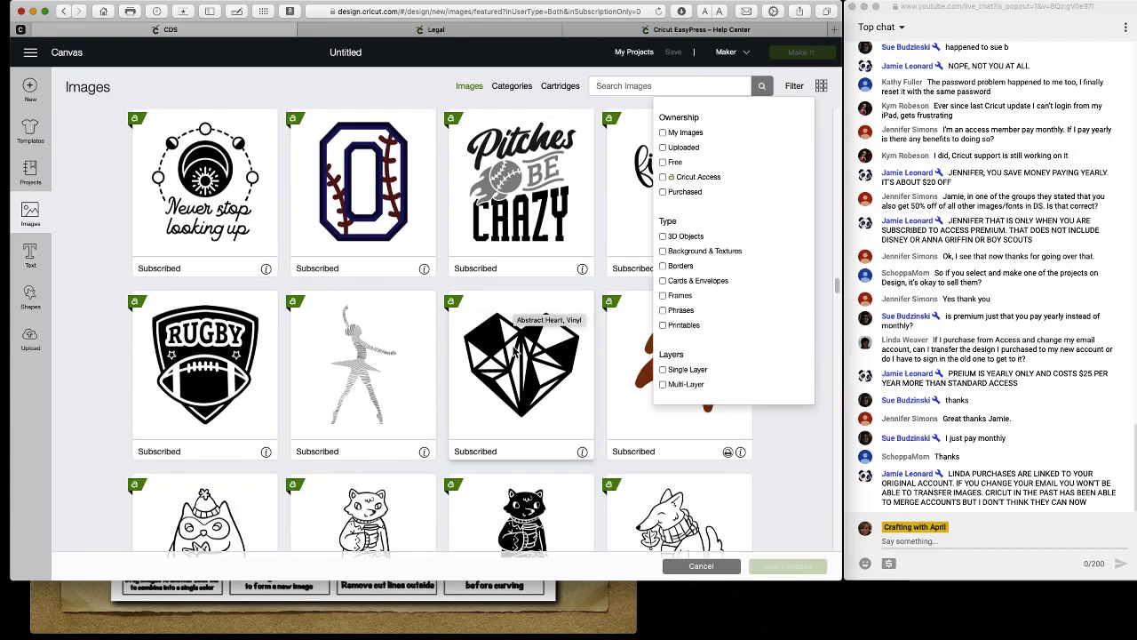
scroll(515, 306, "down", 4)
scroll(498, 348, "down", 15)
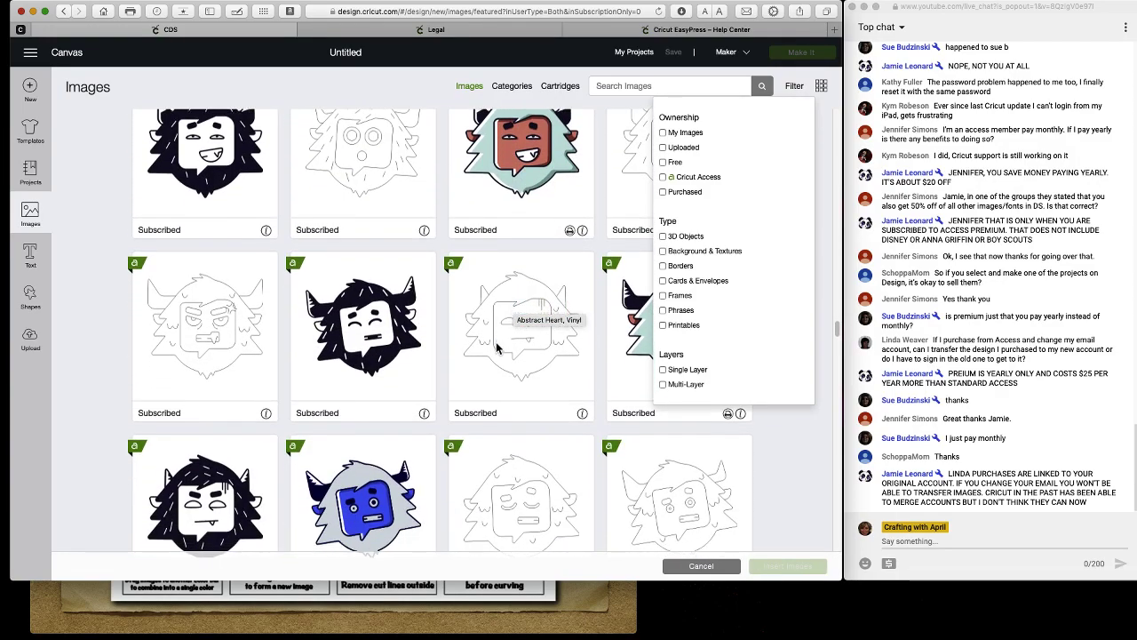
scroll(497, 349, "down", 10)
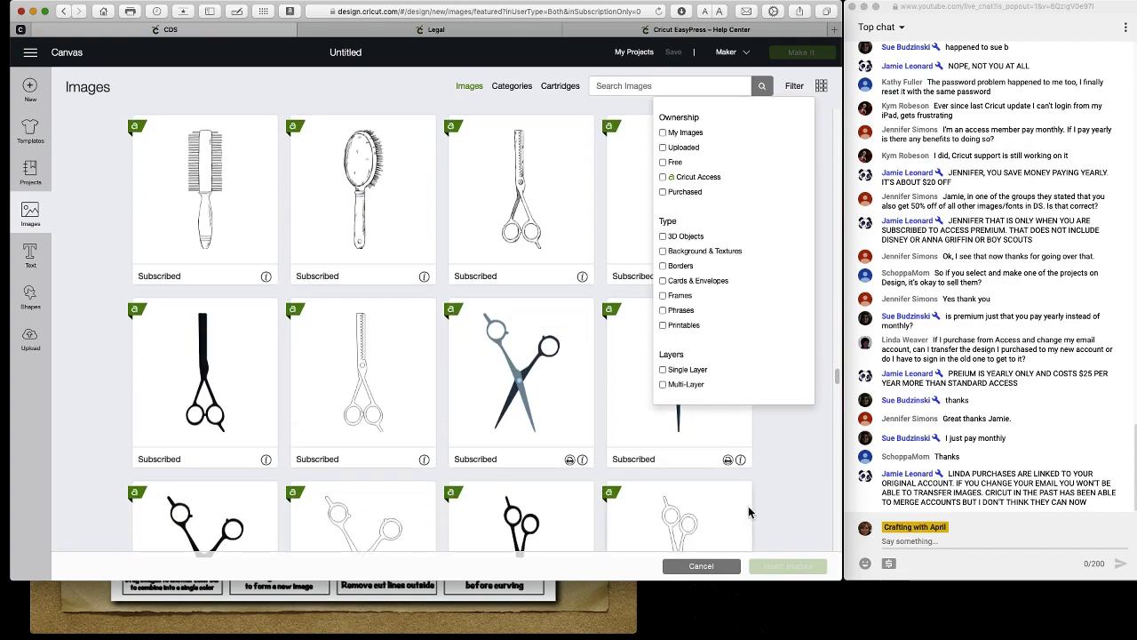
left_click(679, 520)
Add the outline comb and black comb images to the selection.
scroll(633, 460, "down", 3)
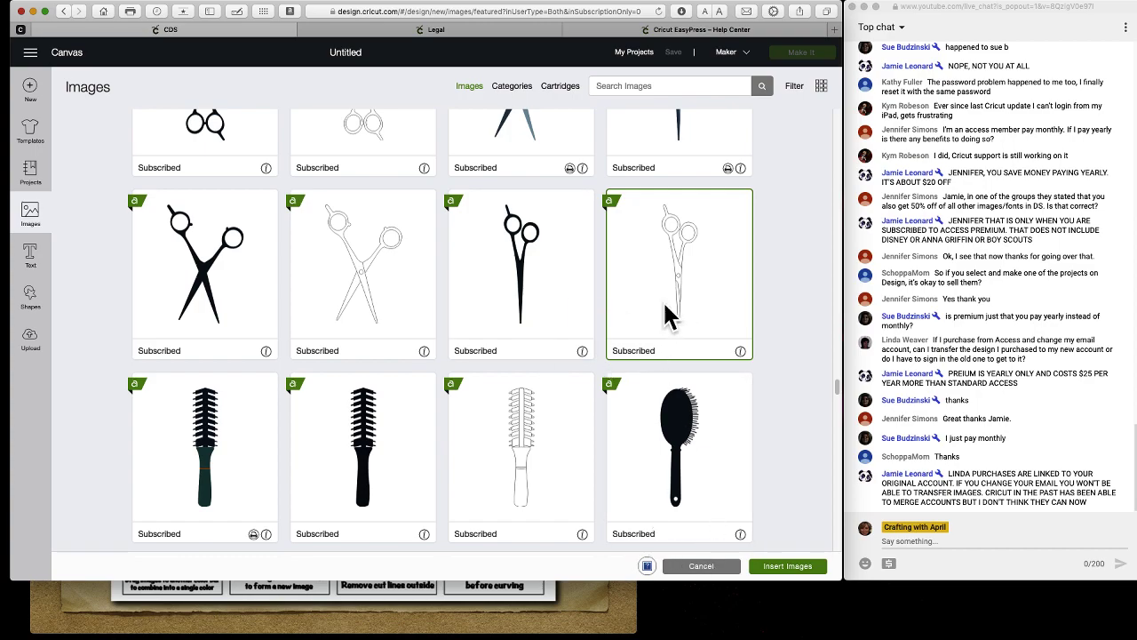
left_click(513, 465)
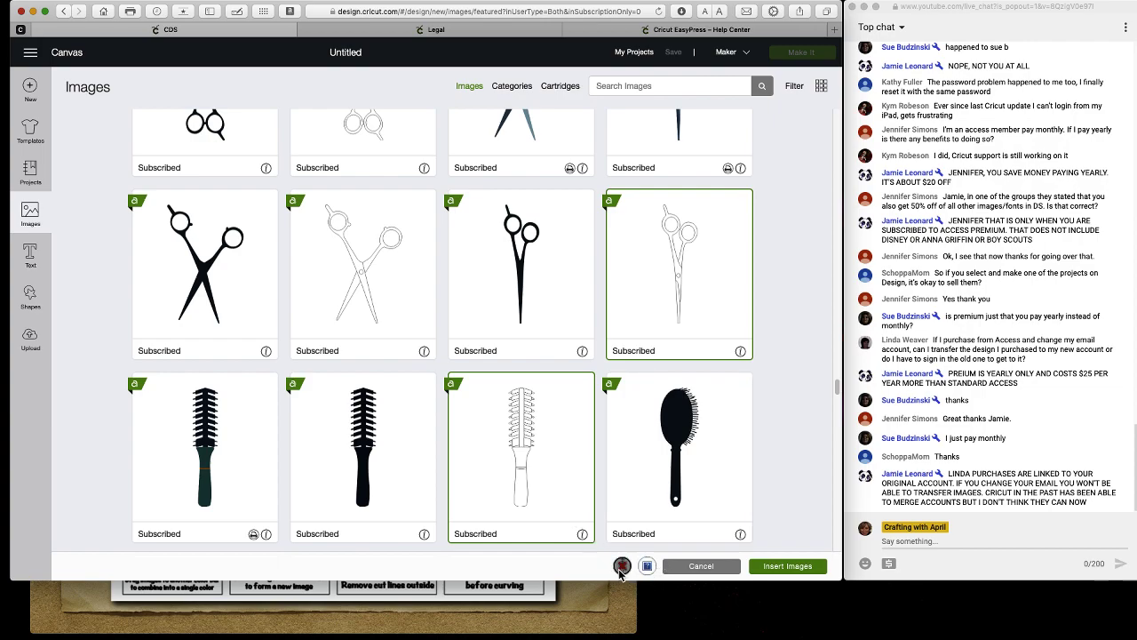
left_click(377, 427)
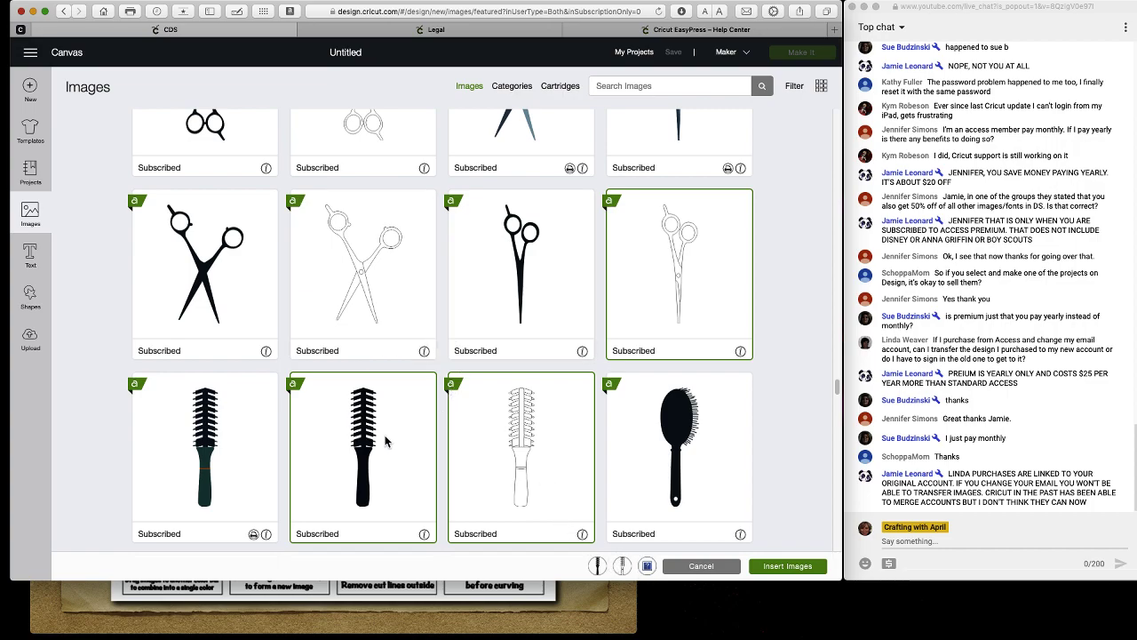
Scroll further down and add the owl image to the selection.
scroll(336, 249, "down", 3)
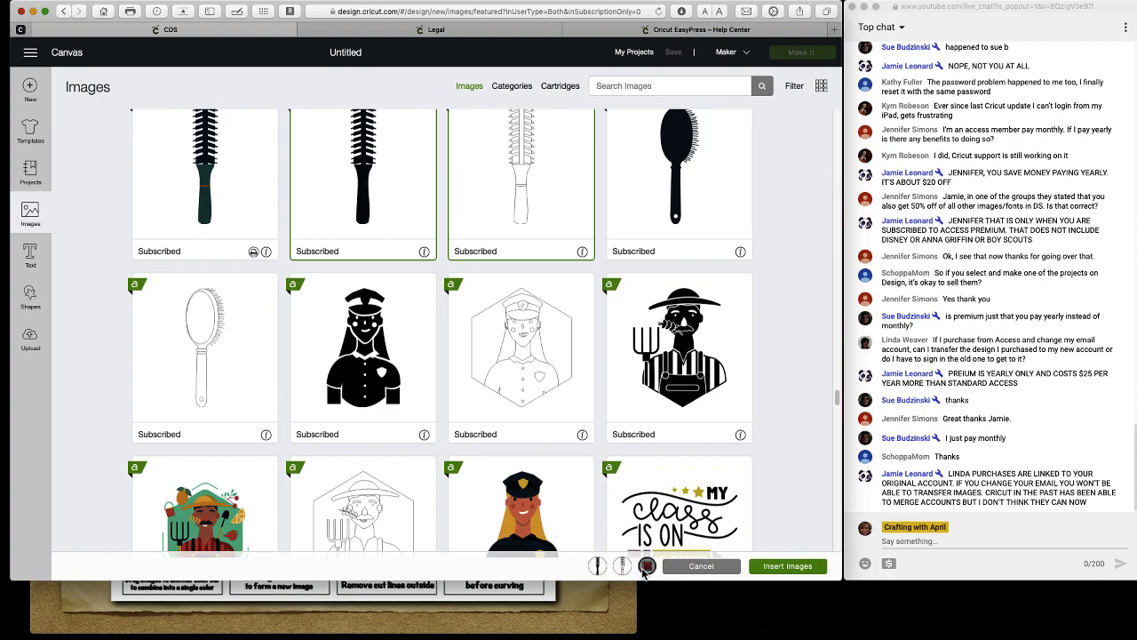
scroll(436, 406, "down", 1)
scroll(436, 406, "down", 10)
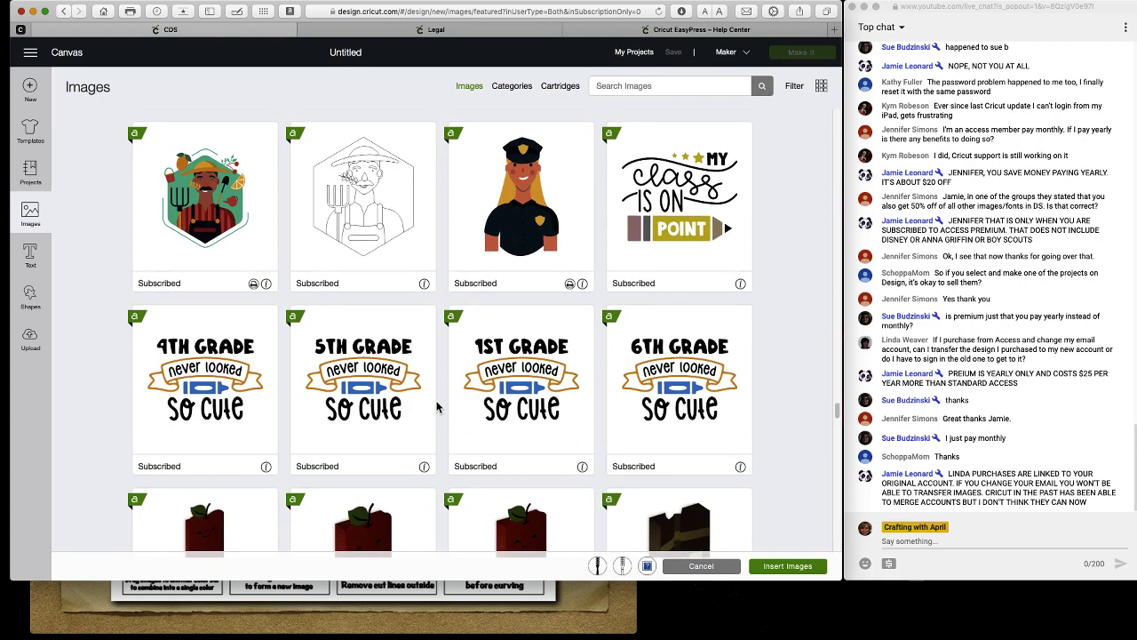
scroll(436, 406, "down", 10)
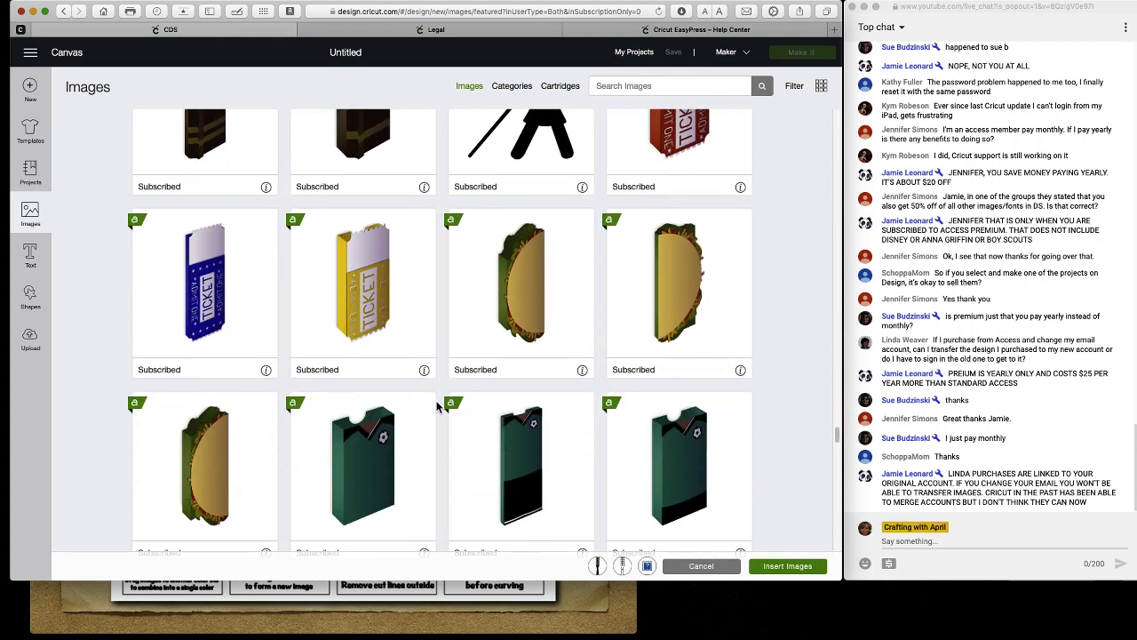
scroll(436, 406, "down", 2)
left_click(477, 302)
scroll(426, 428, "down", 15)
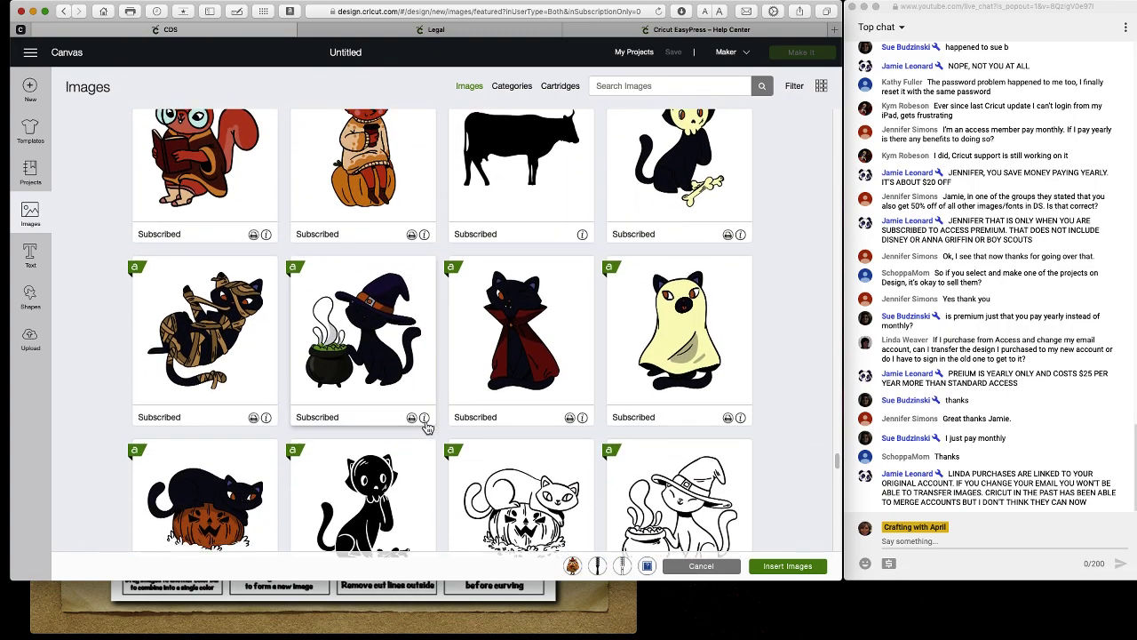
scroll(426, 427, "down", 20)
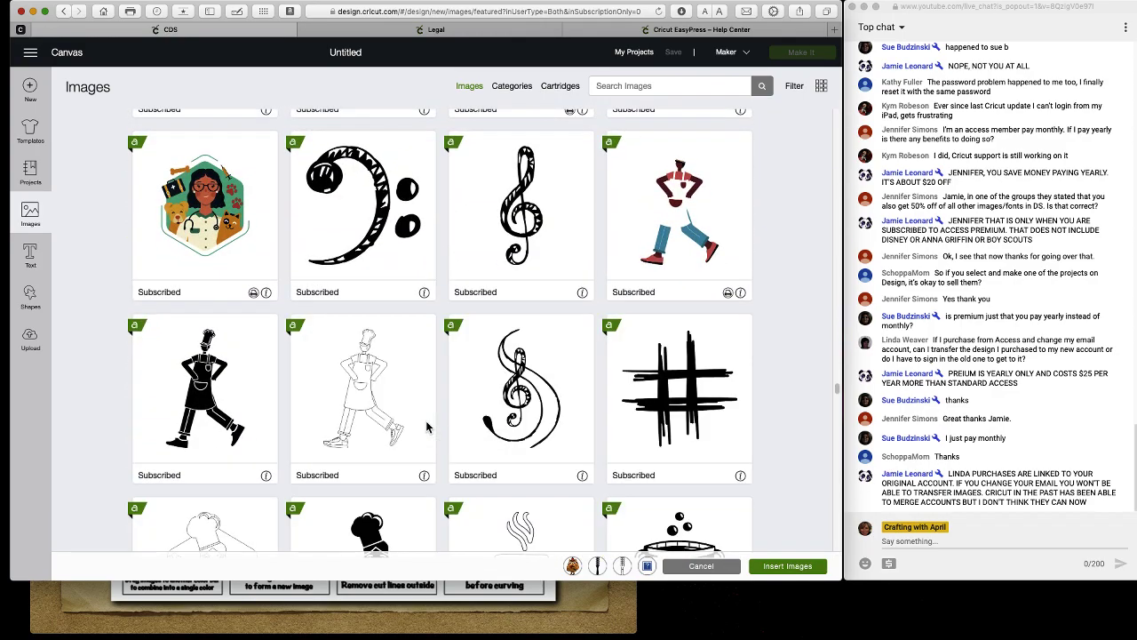
scroll(427, 428, "down", 10)
scroll(427, 428, "down", 10)
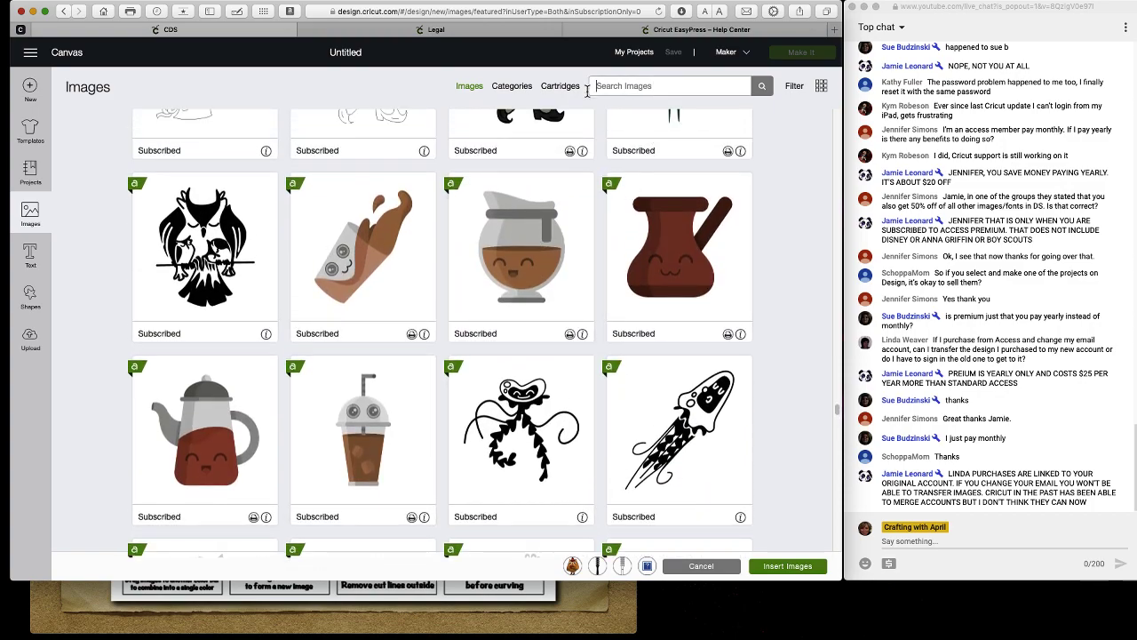
Search images for 'flower', browse the rose and daffodil results, and select the search term.
type("flower")
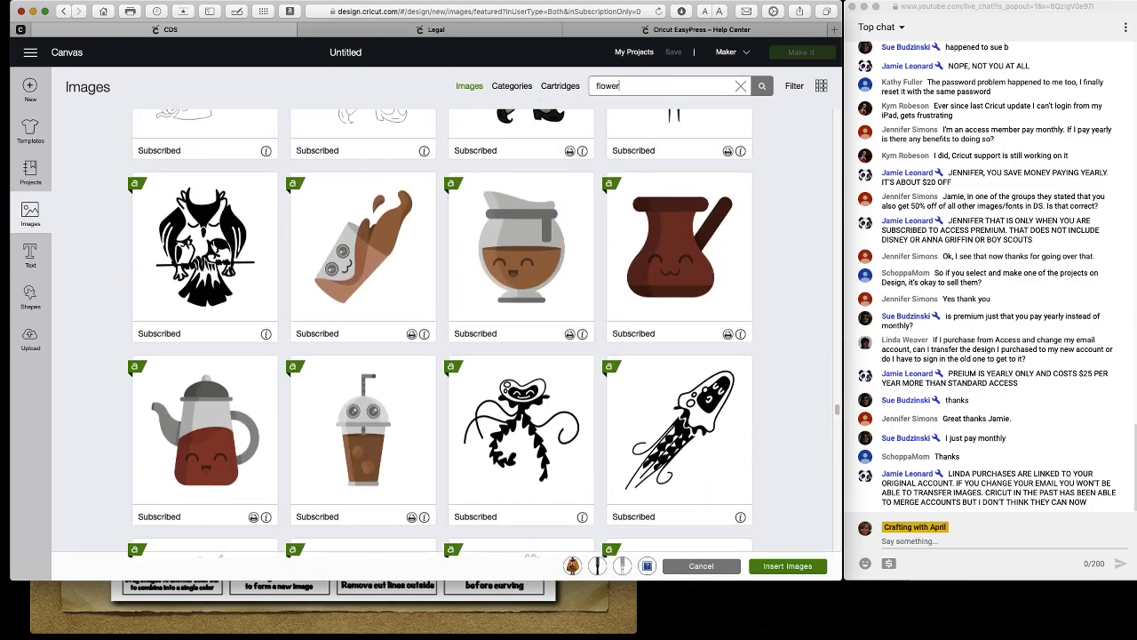
key("Return")
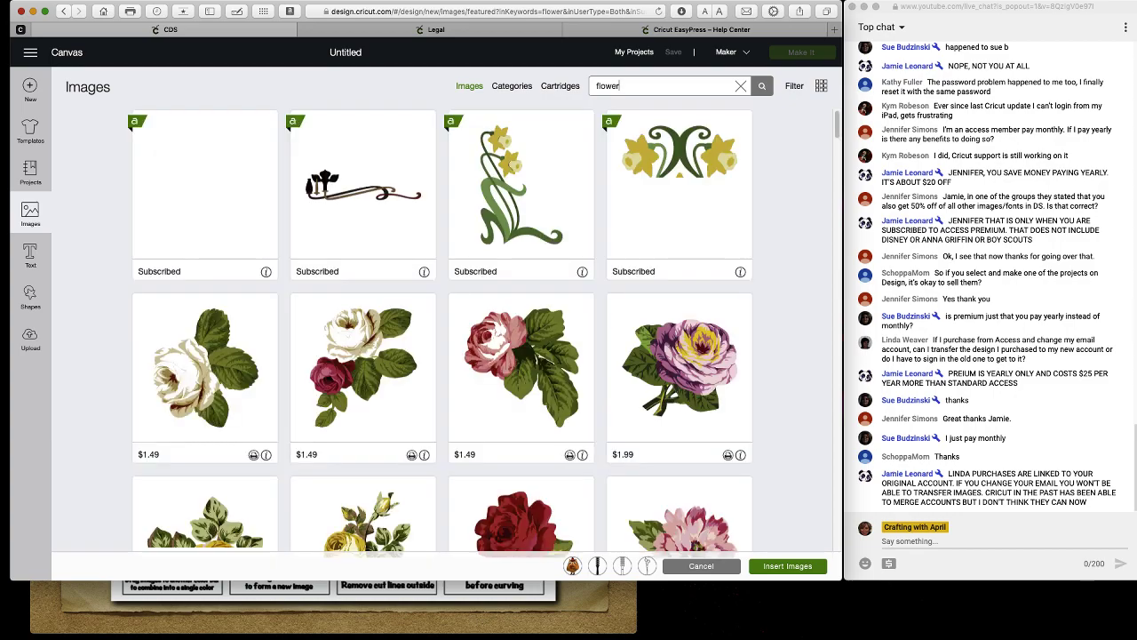
scroll(643, 318, "down", 1)
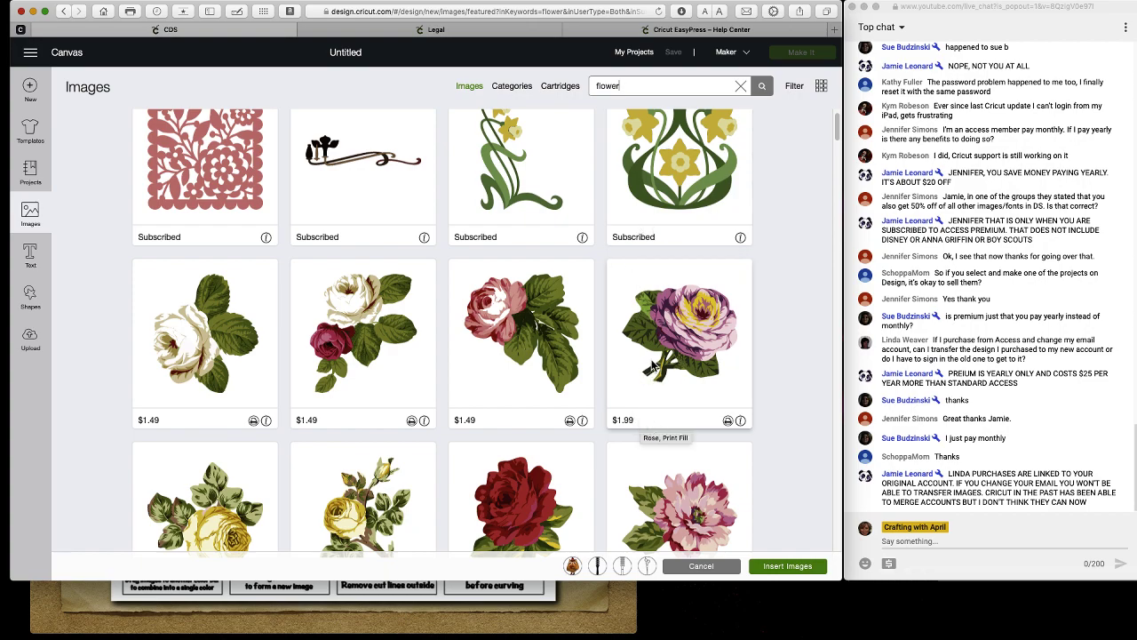
scroll(653, 366, "down", 10)
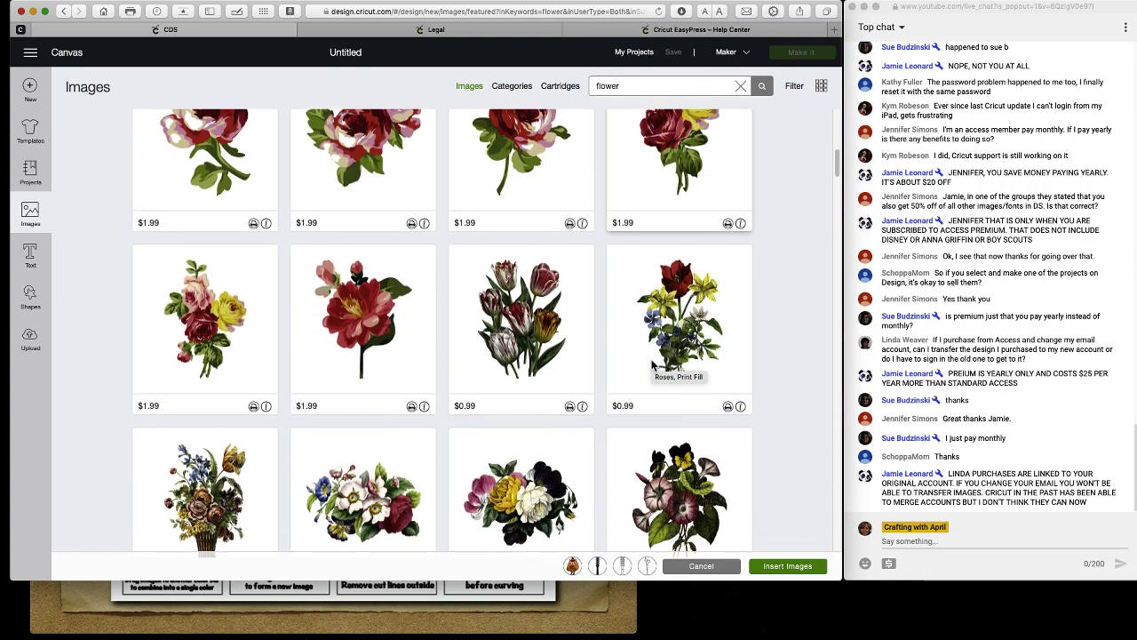
scroll(653, 366, "up", 10)
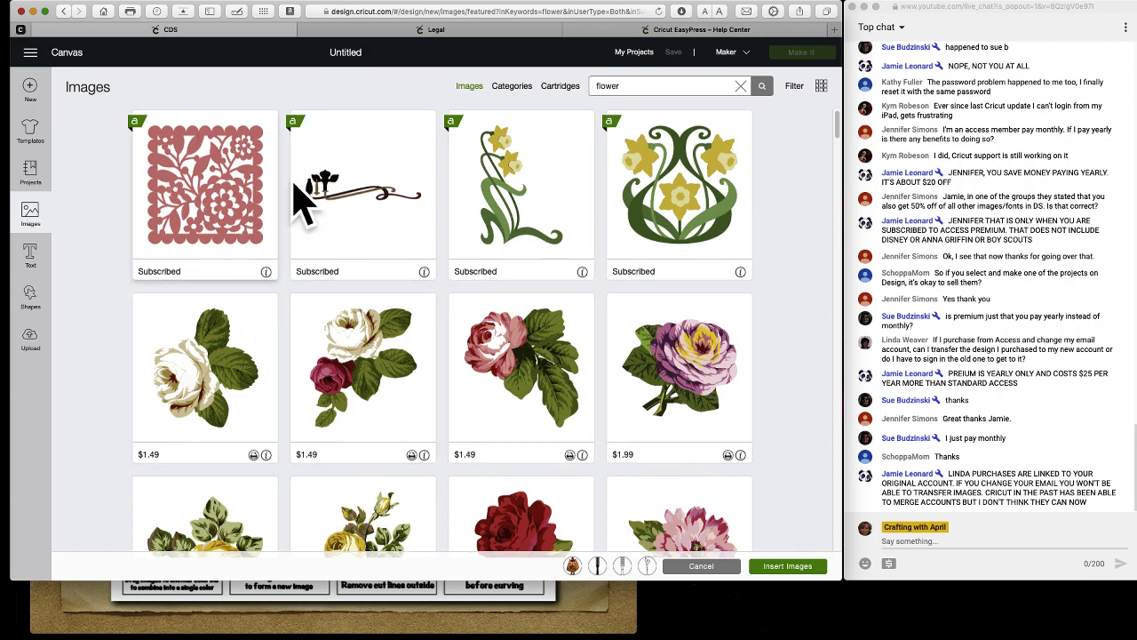
left_click_drag(626, 86, 584, 85)
Replace 'flower' with a circle search and scroll through the results.
key("BackSpace")
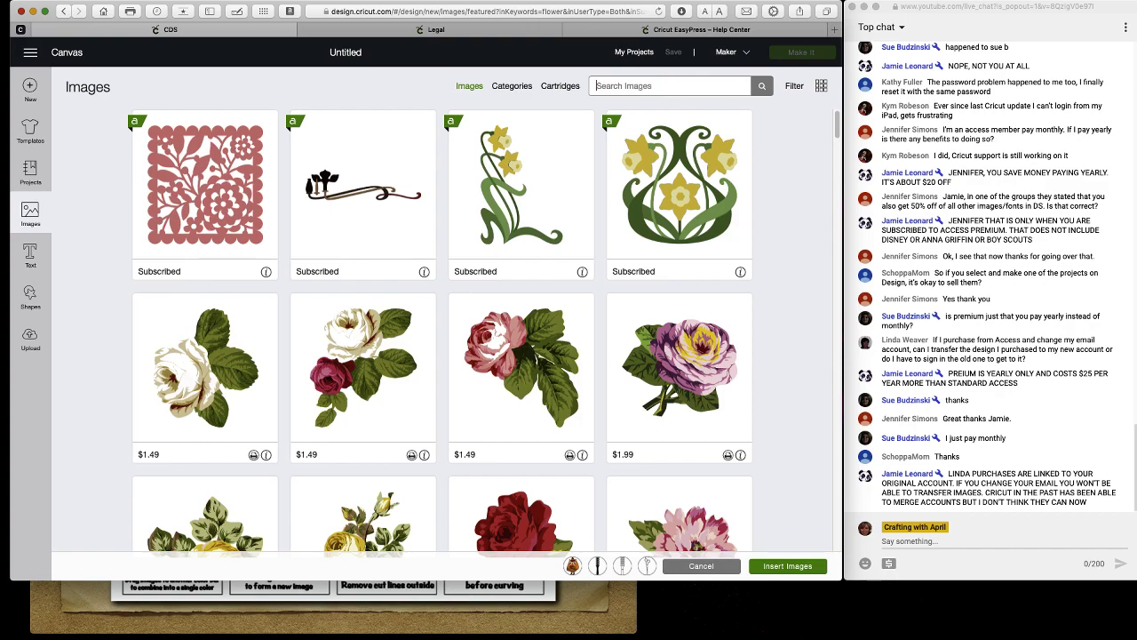
type("cirle")
key("Return")
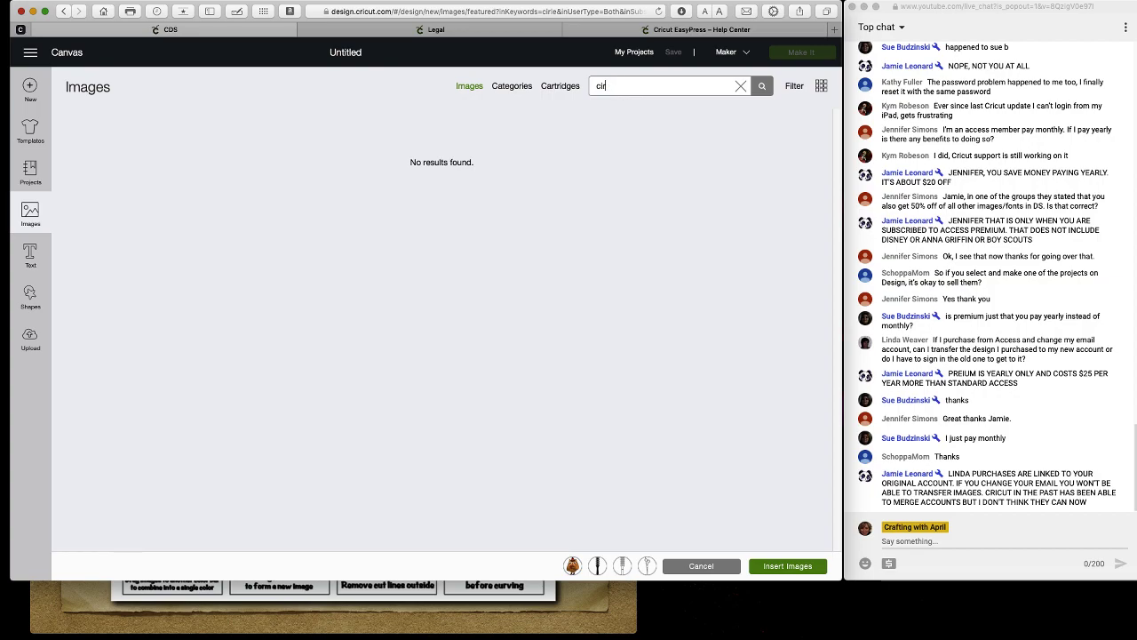
key("Return")
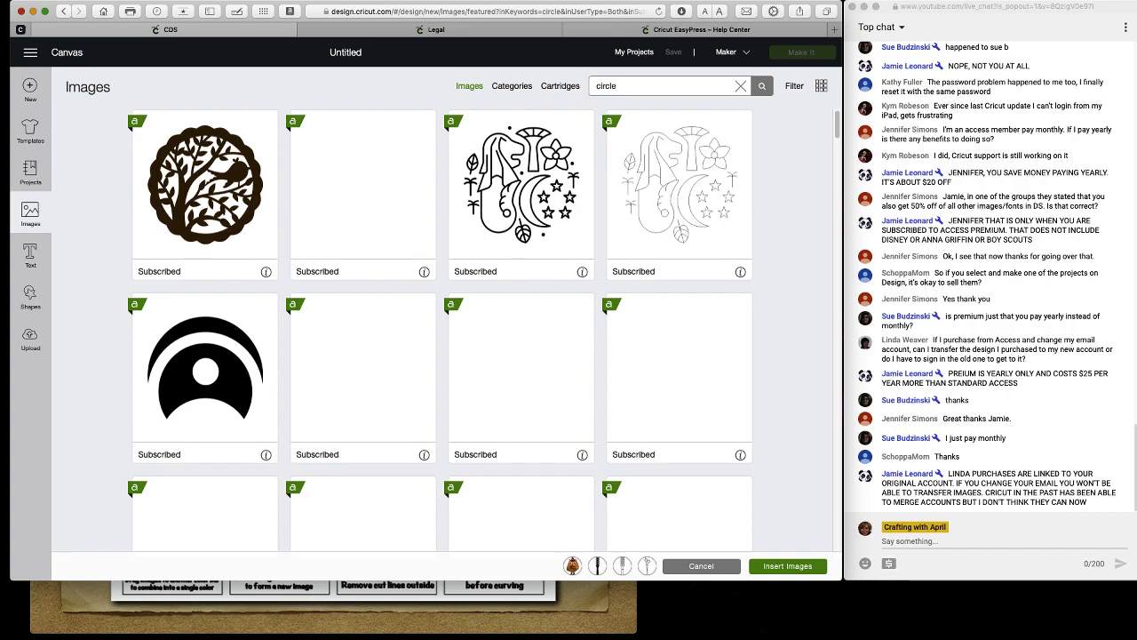
scroll(464, 341, "down", 8)
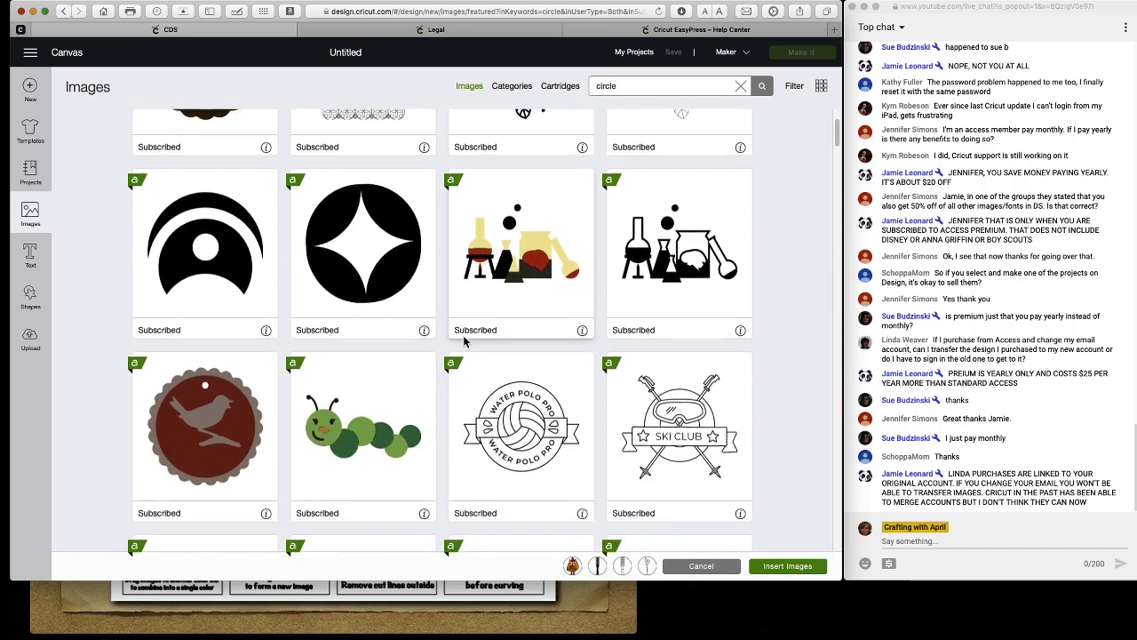
scroll(464, 341, "down", 10)
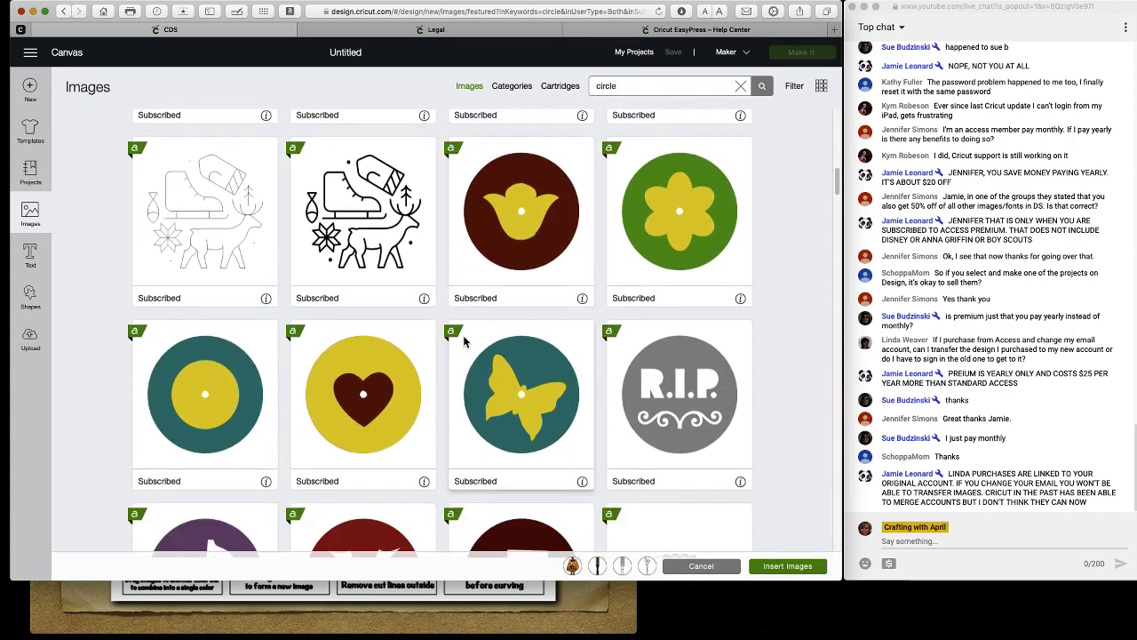
scroll(464, 341, "down", 7)
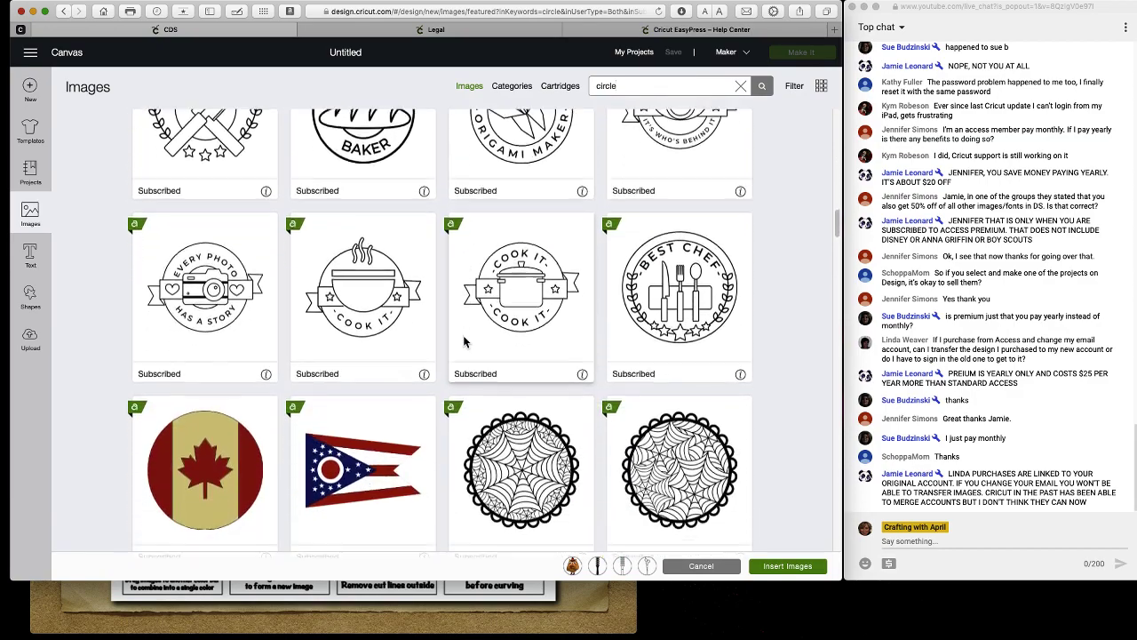
scroll(463, 336, "down", 9)
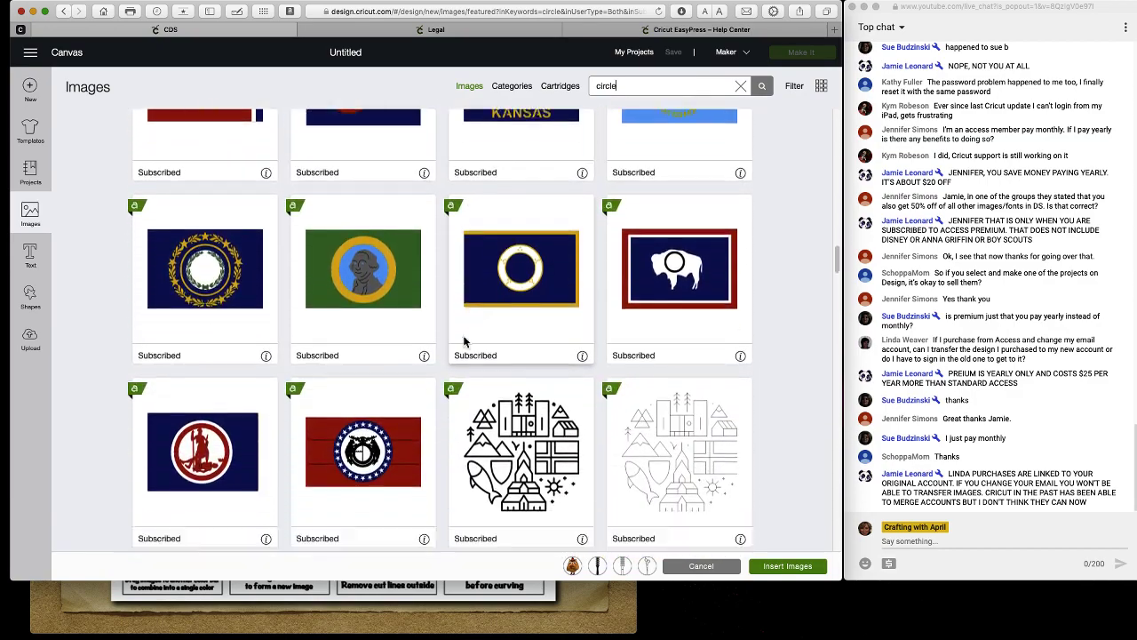
scroll(464, 341, "up", 15)
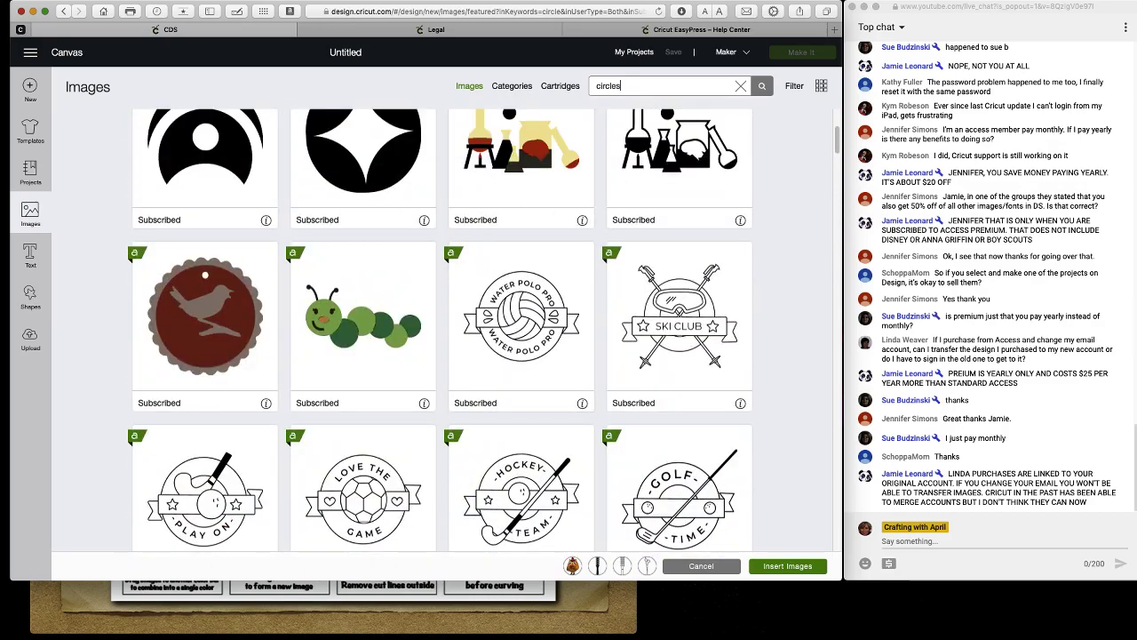
Rerun the search as 'circles' and browse striped circles, concentric rings and dotted rings.
key("Return")
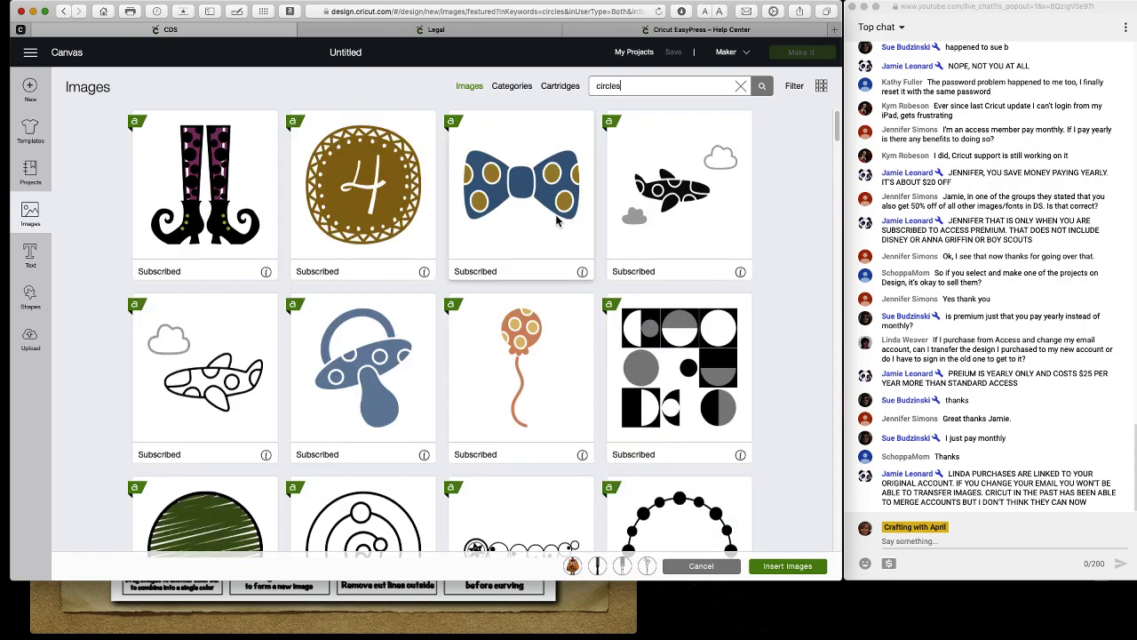
scroll(555, 214, "down", 2)
scroll(555, 214, "down", 2)
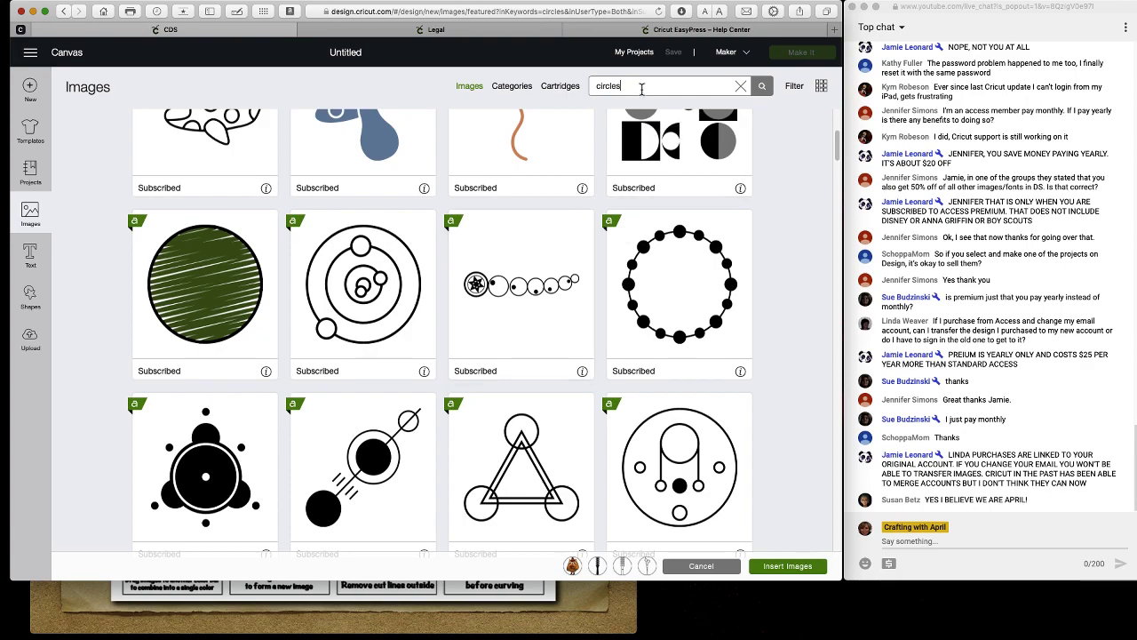
Extend the search to 'circles with flower' and scroll the results.
type("with flower")
key("Return")
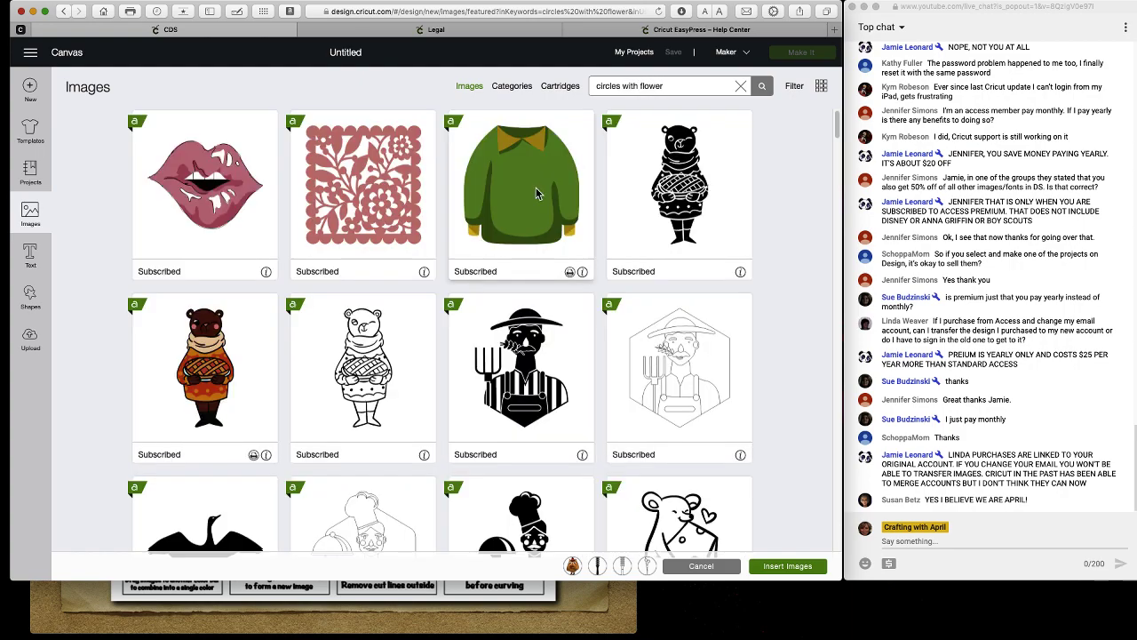
scroll(436, 234, "down", 6)
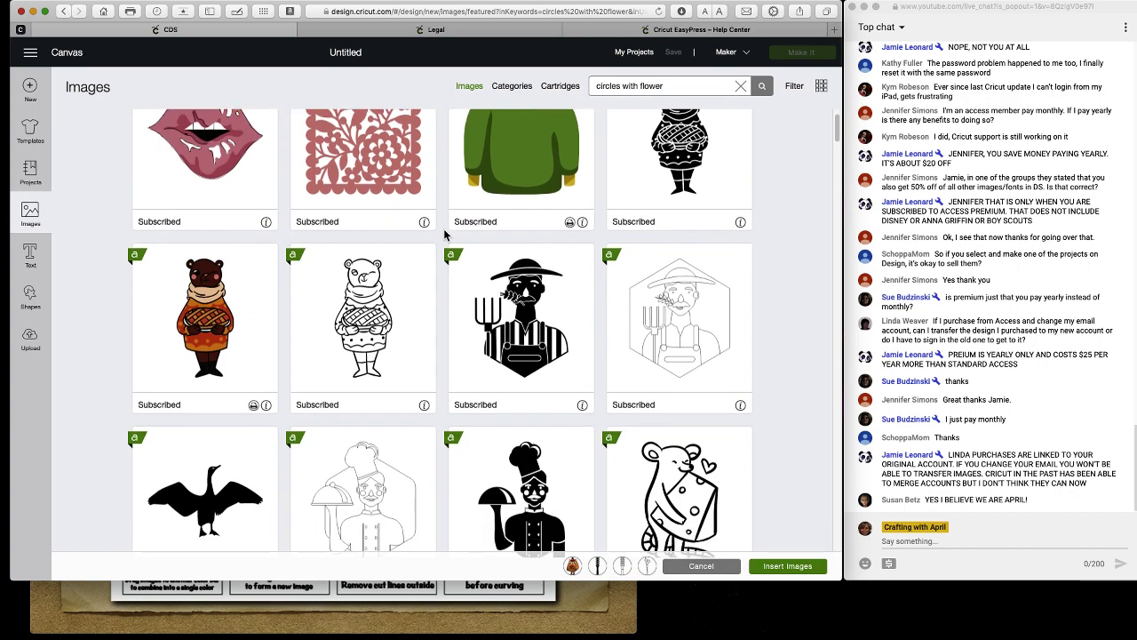
scroll(446, 235, "down", 1)
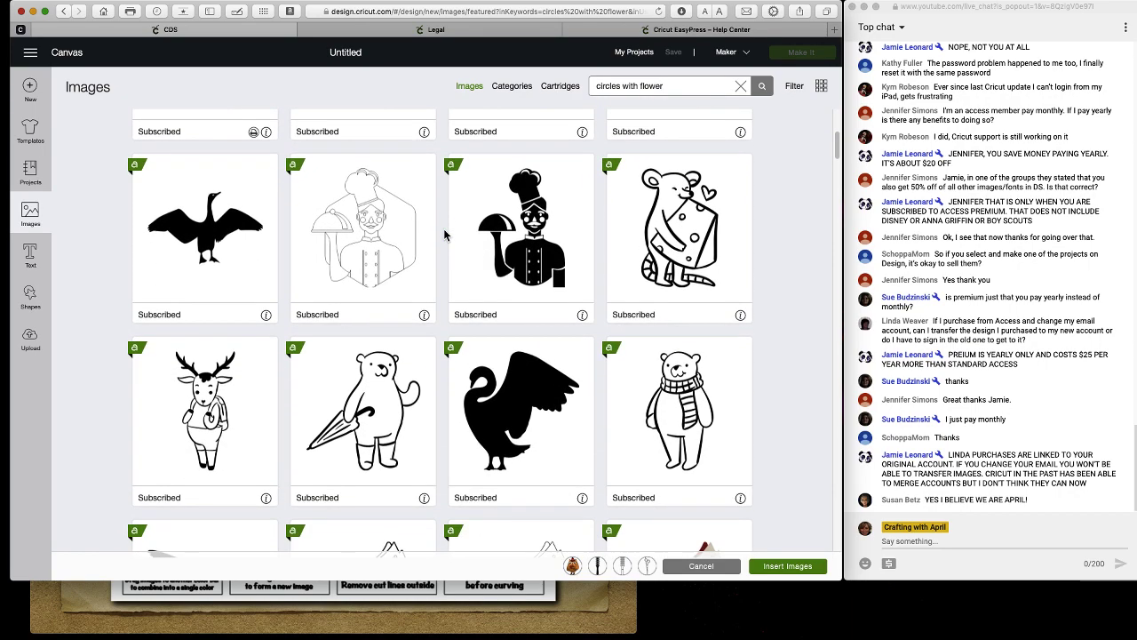
scroll(446, 234, "down", 6)
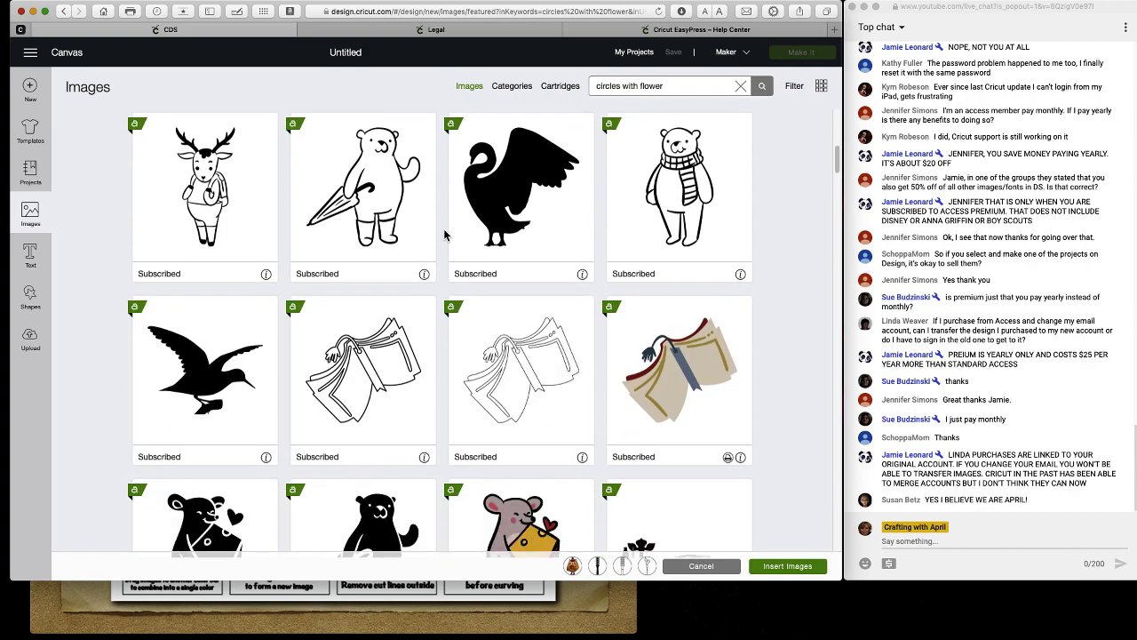
scroll(446, 234, "up", 13)
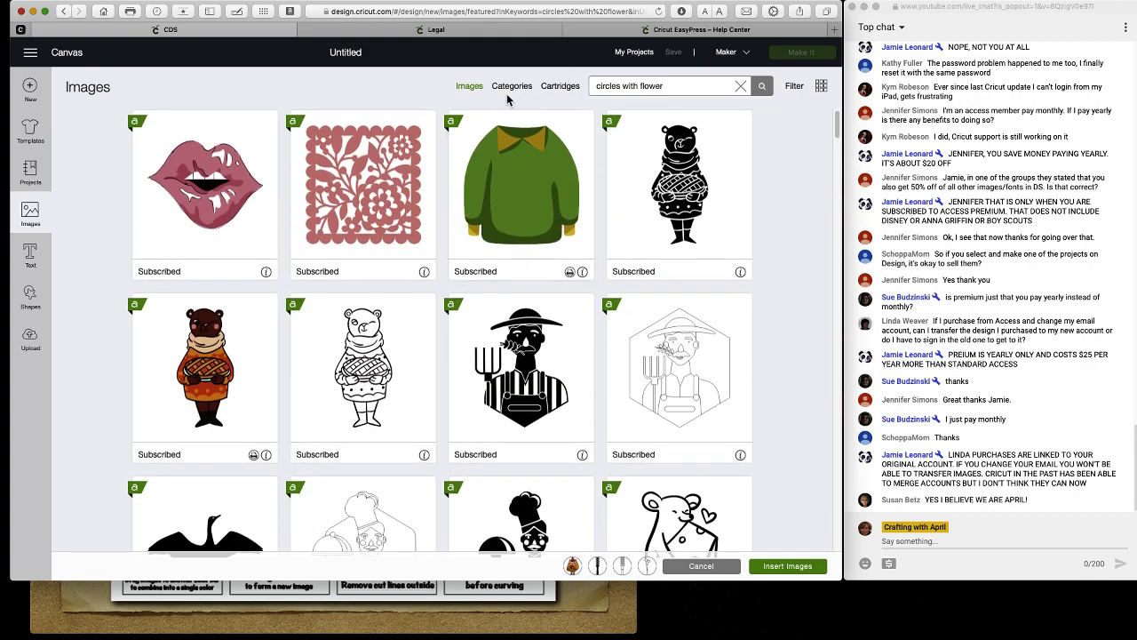
Open the Filter panel and toggle the results from small back to large thumbnails.
left_click(794, 89)
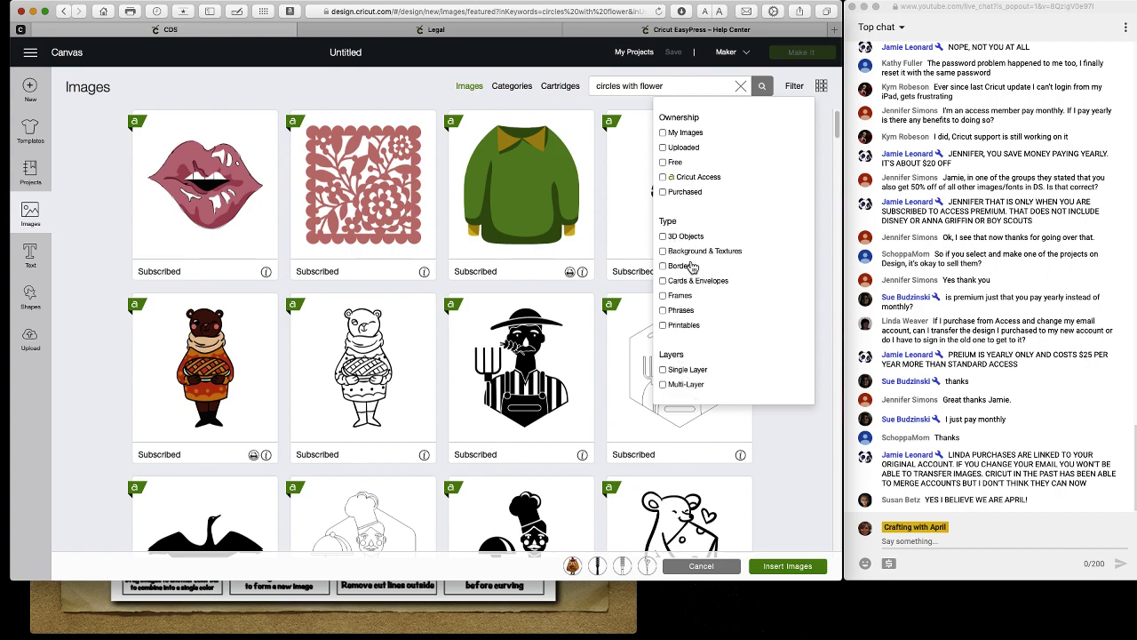
left_click(823, 88)
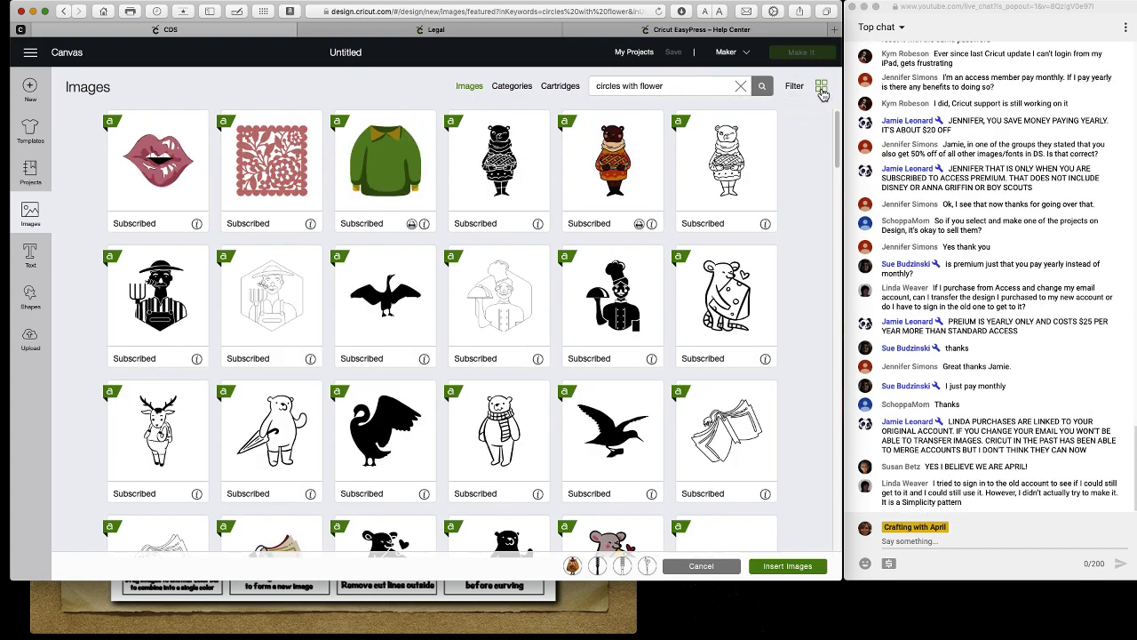
left_click(823, 90)
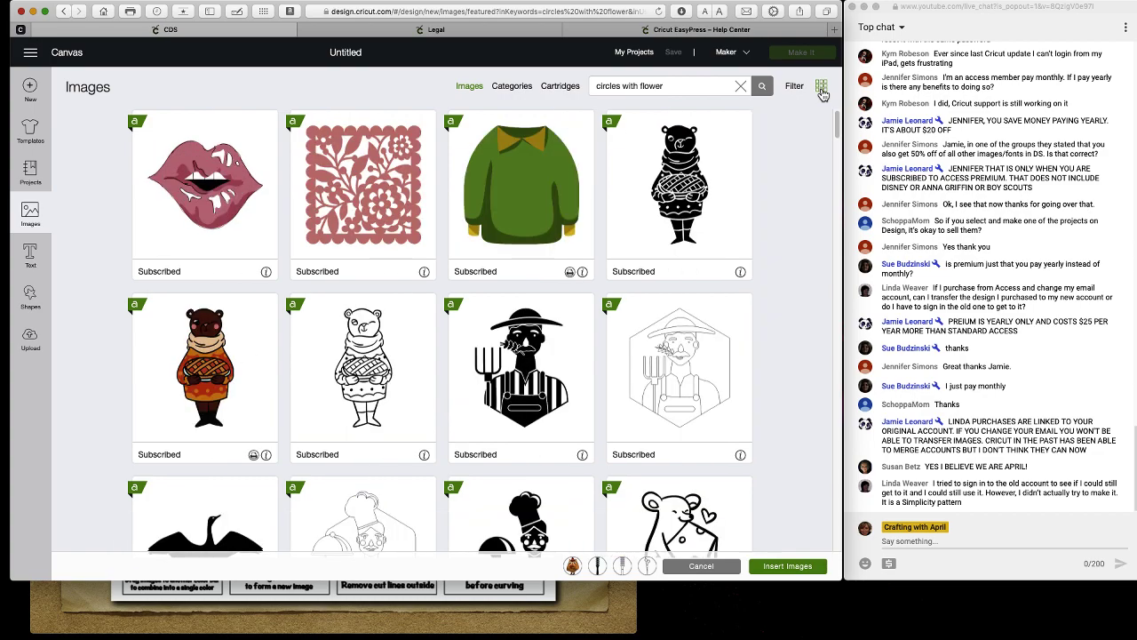
left_click(821, 89)
left_click(821, 89)
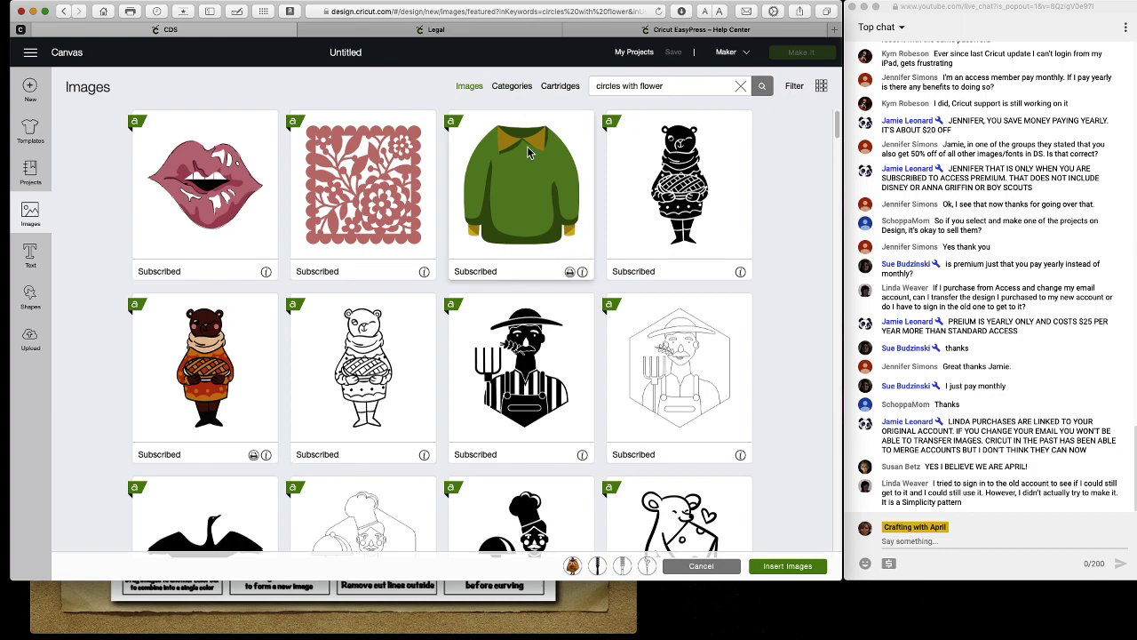
Open the Free this Week category from Categories and select the 'circles with flower' search text.
left_click(512, 88)
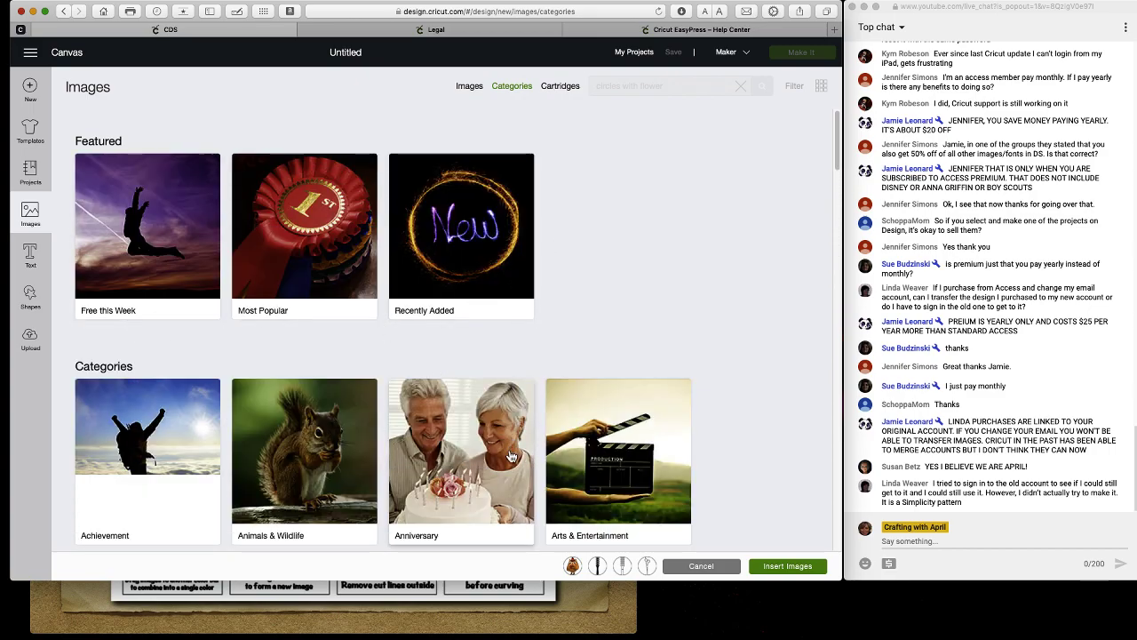
scroll(480, 356, "down", 3)
scroll(550, 446, "up", 3)
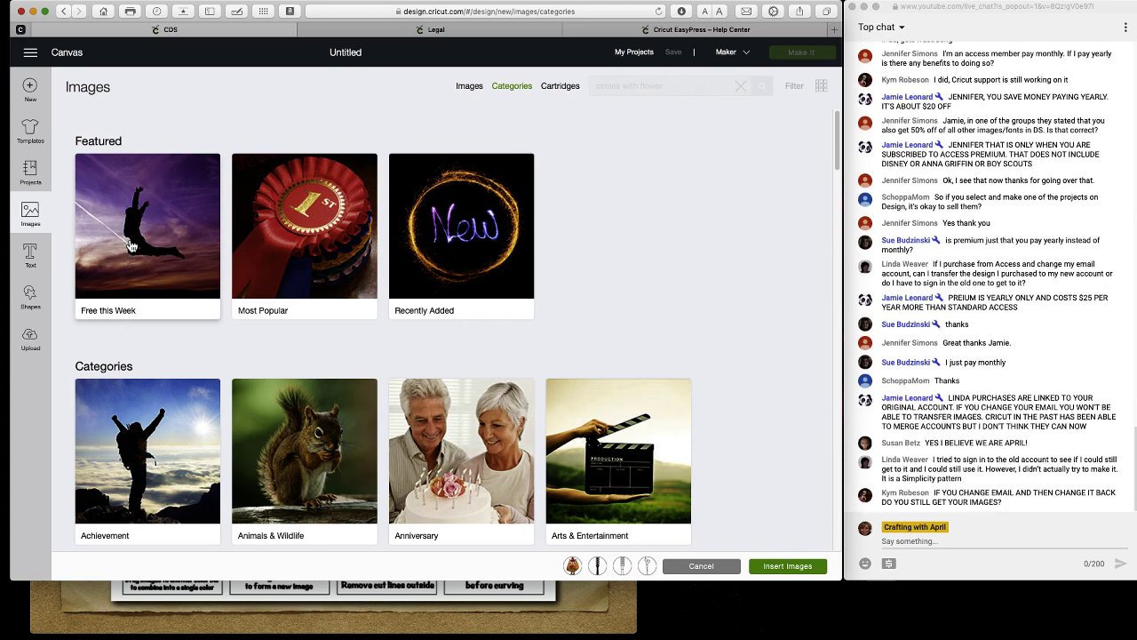
left_click(131, 246)
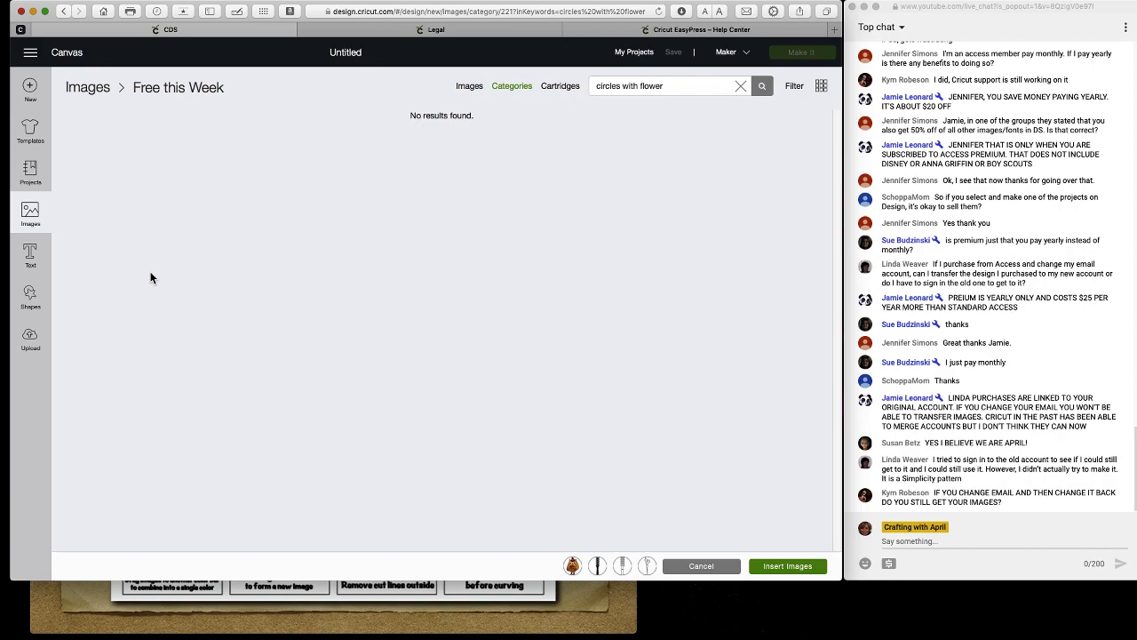
left_click(701, 85)
left_click_drag(701, 86, 622, 77)
Clear the search and scroll through all the Free this Week images.
type("v")
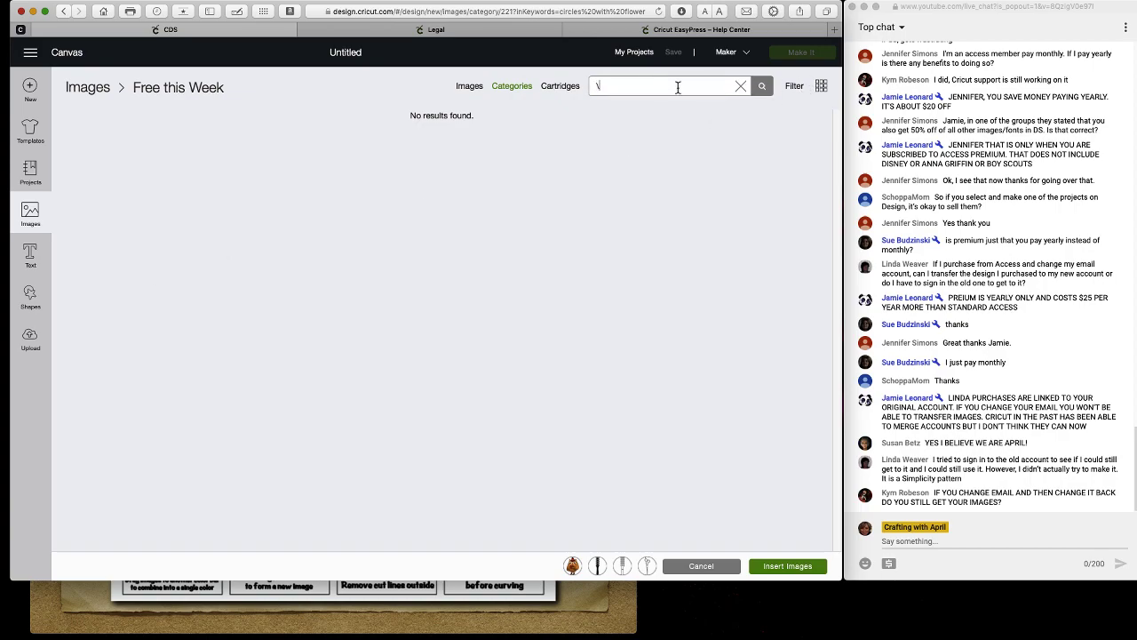
left_click(741, 85)
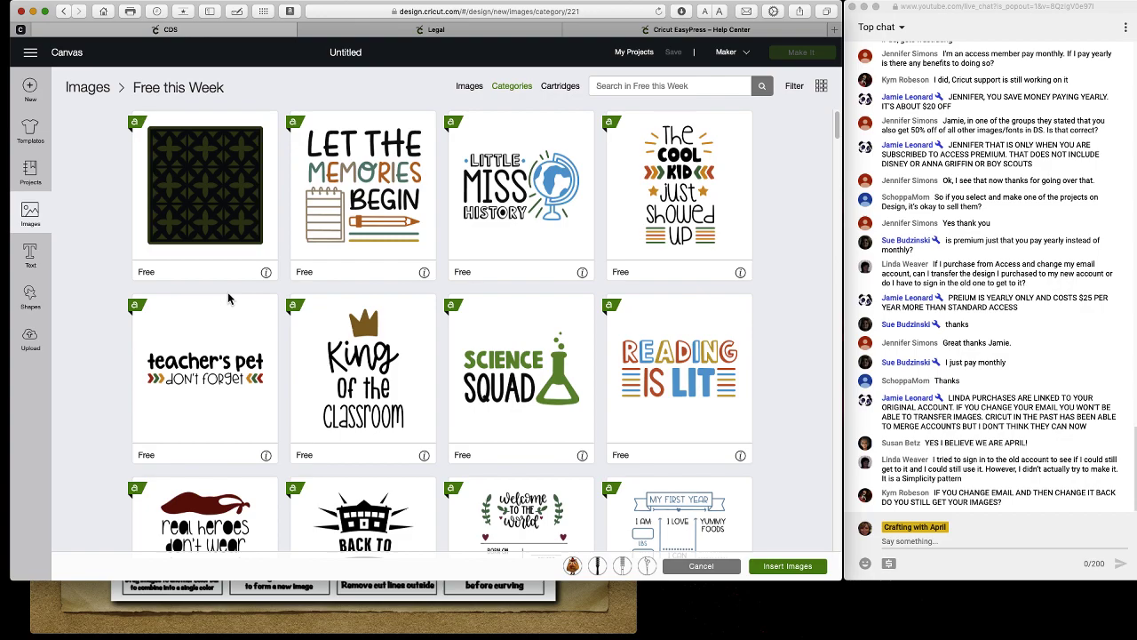
scroll(228, 299, "down", 15)
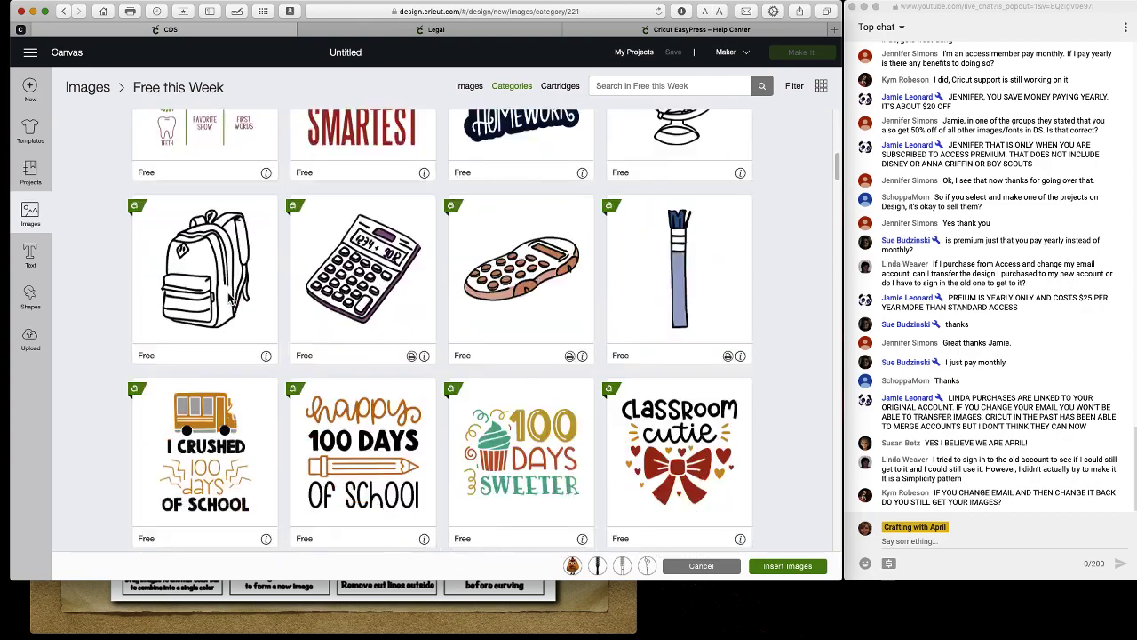
scroll(229, 299, "down", 15)
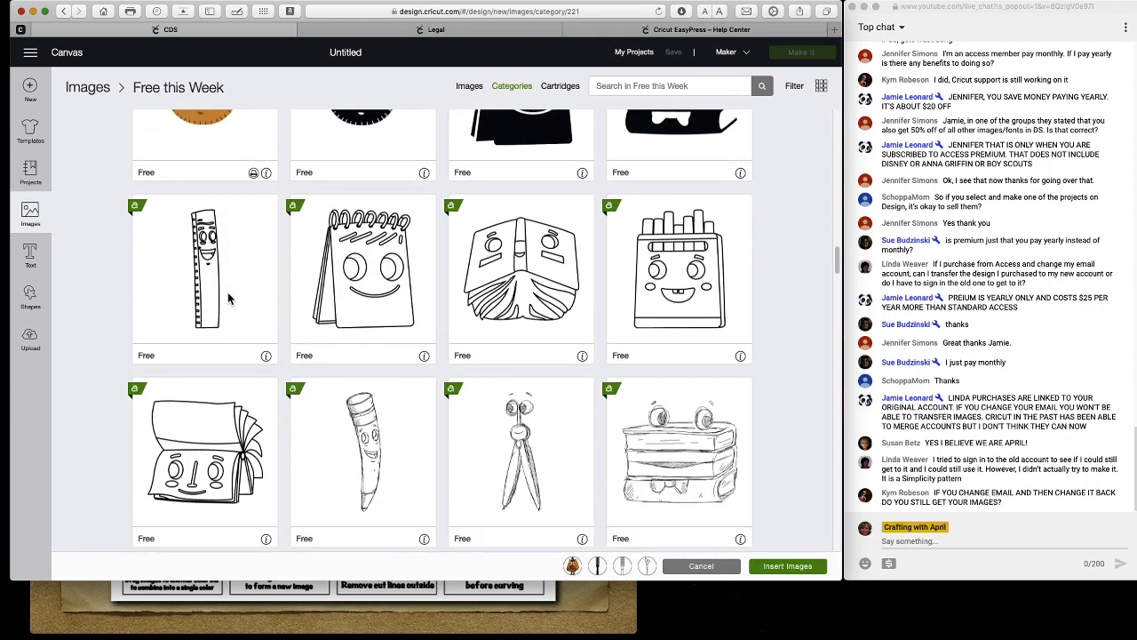
scroll(228, 299, "down", 15)
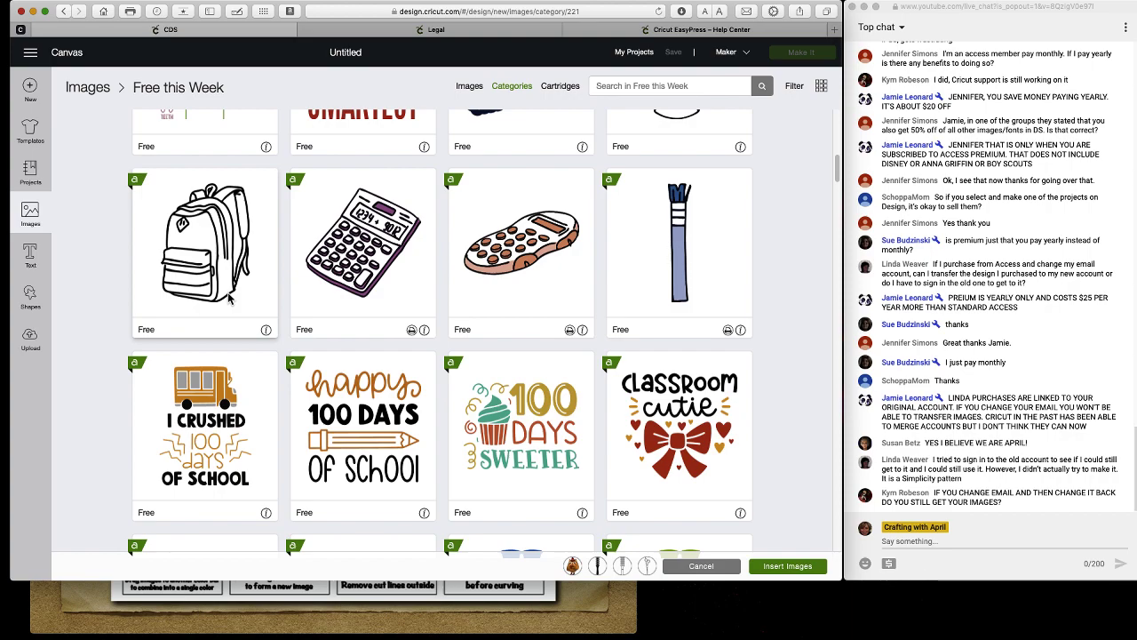
scroll(393, 324, "down", 2)
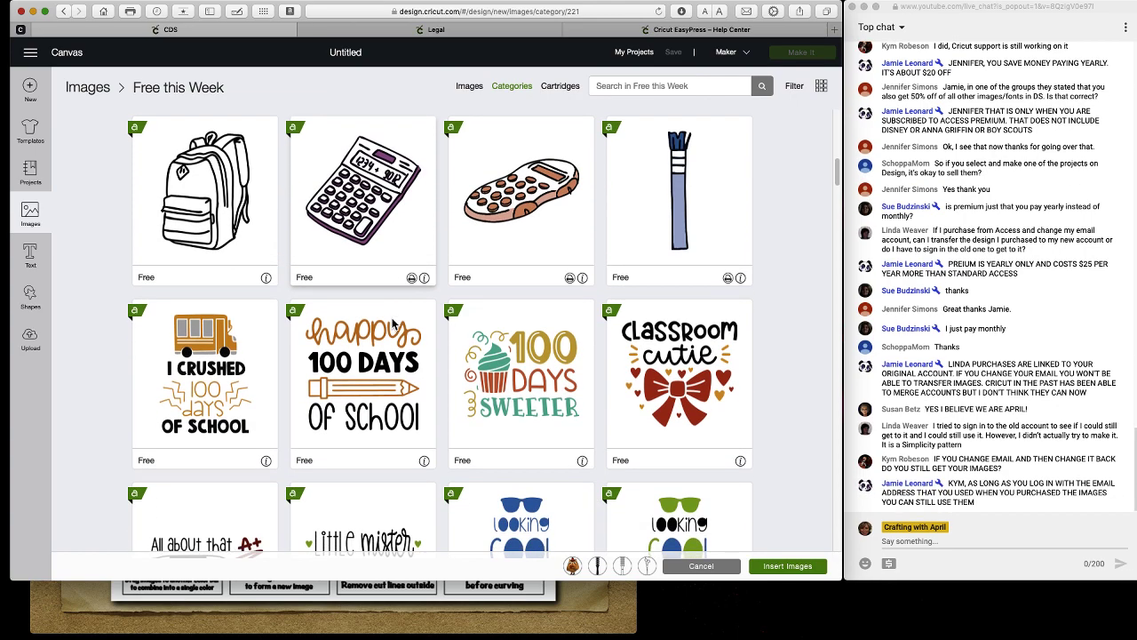
scroll(394, 324, "down", 10)
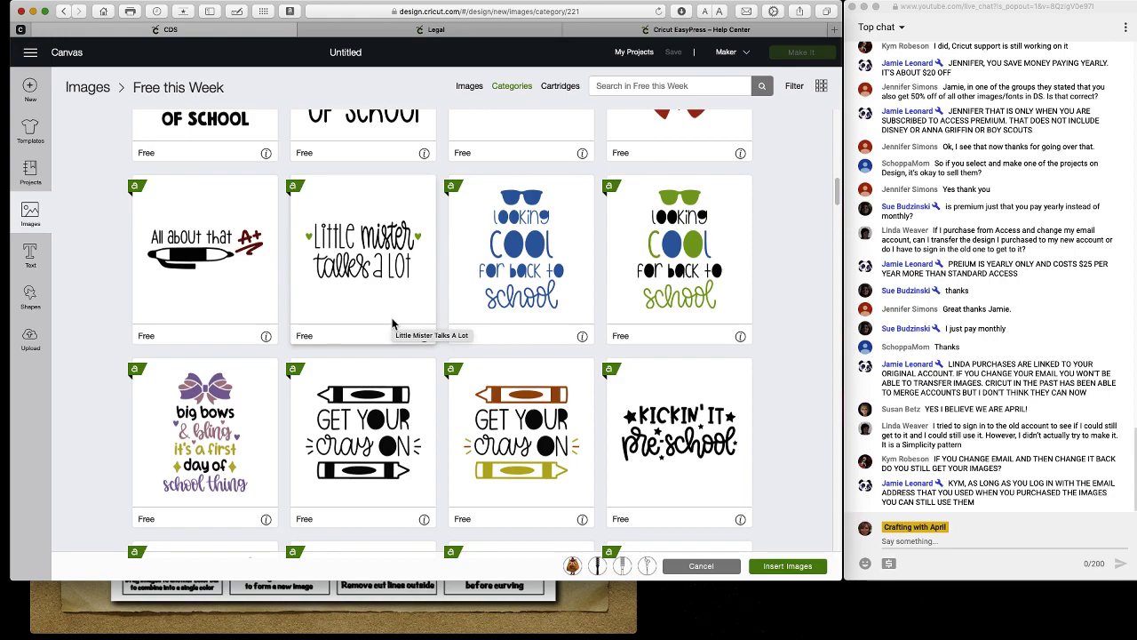
scroll(394, 324, "down", 6)
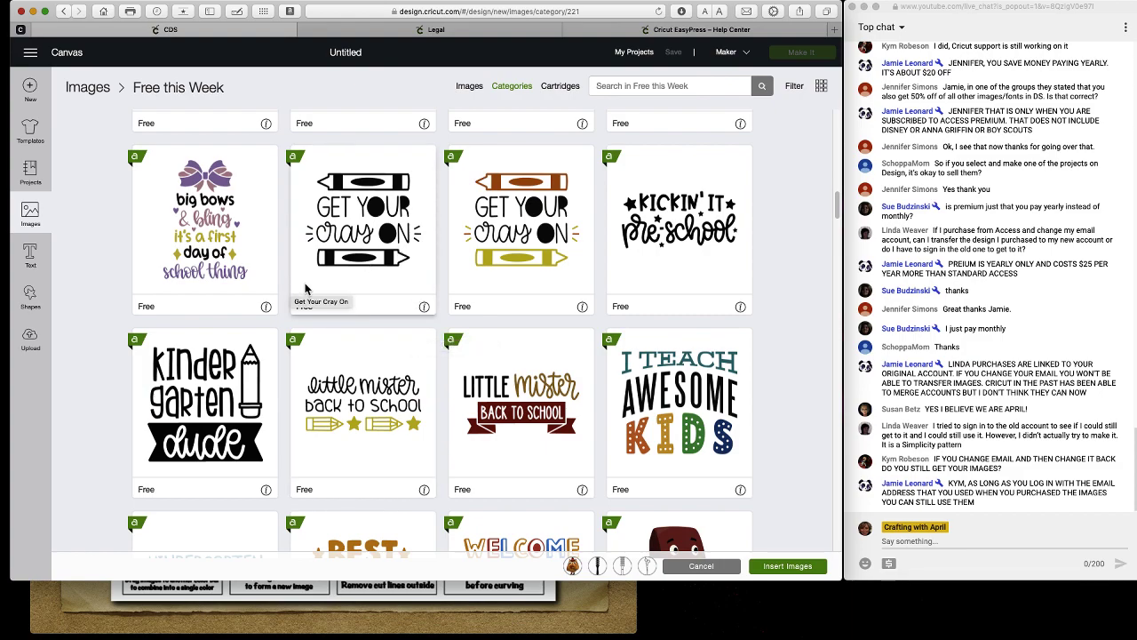
scroll(503, 390, "down", 5)
scroll(503, 390, "down", 10)
scroll(503, 391, "up", 20)
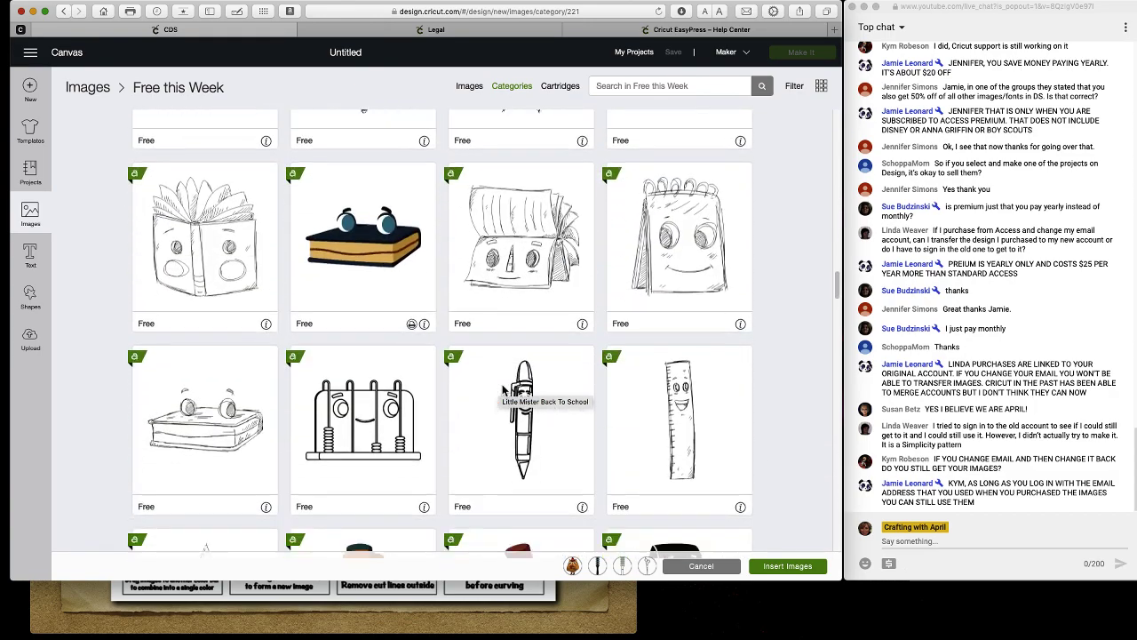
scroll(502, 391, "down", 2)
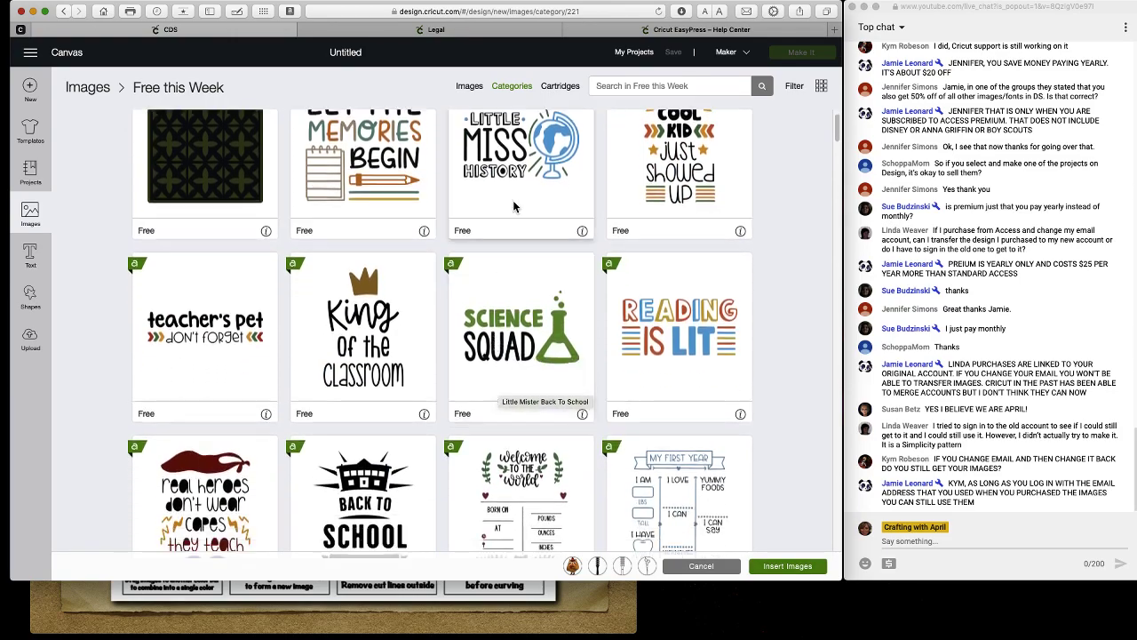
Go back to the categories overview, open Most Popular and scroll through its images.
left_click(512, 87)
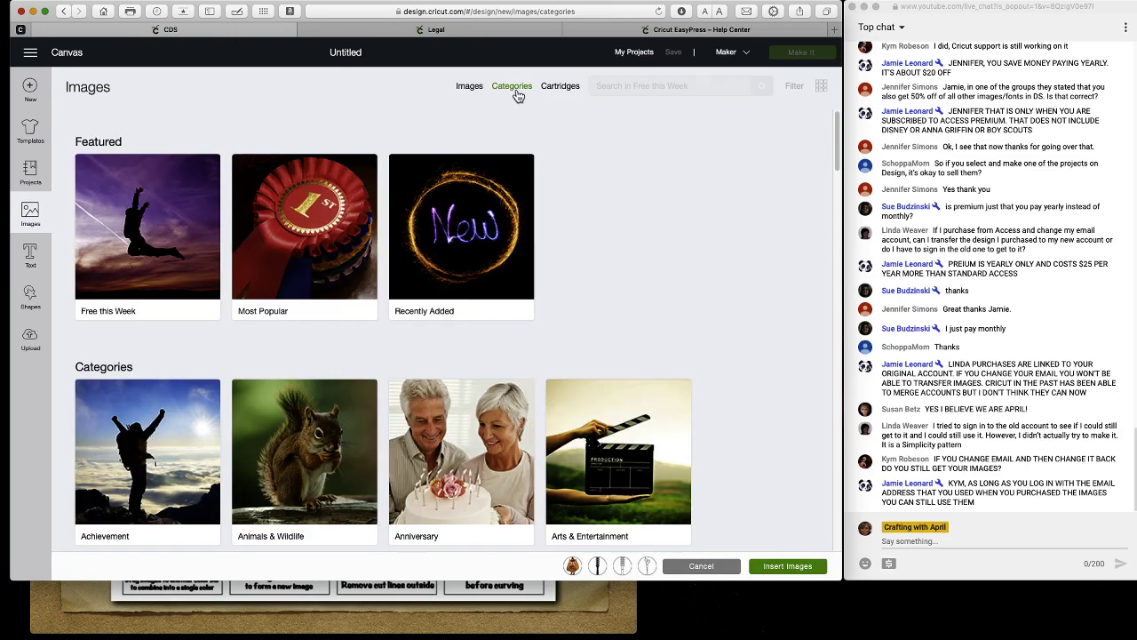
left_click(317, 233)
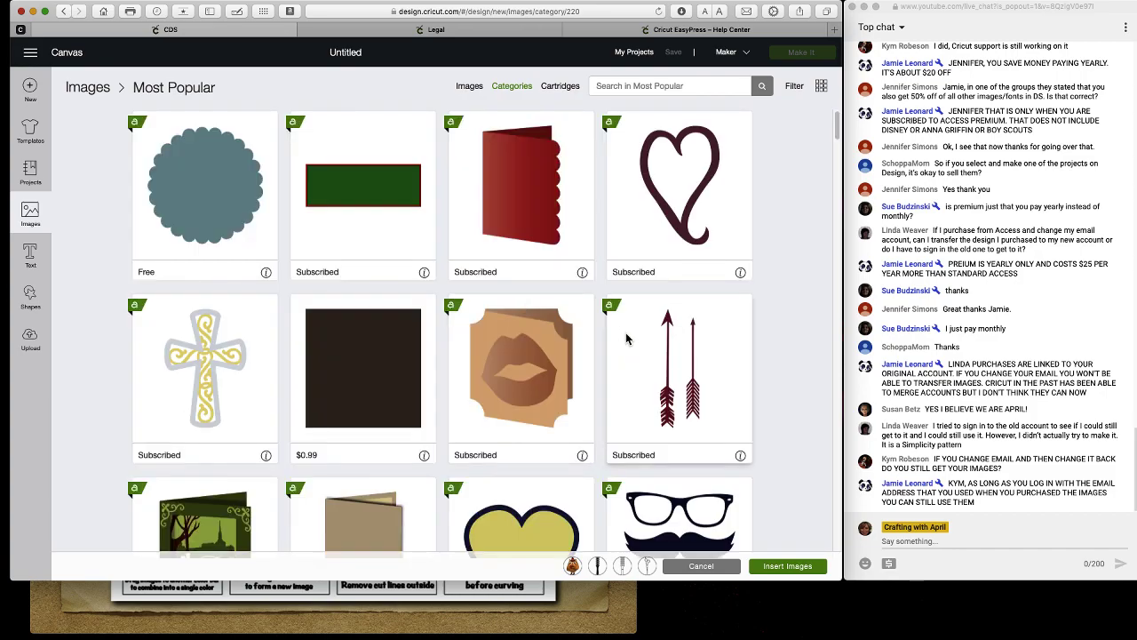
scroll(630, 351, "down", 10)
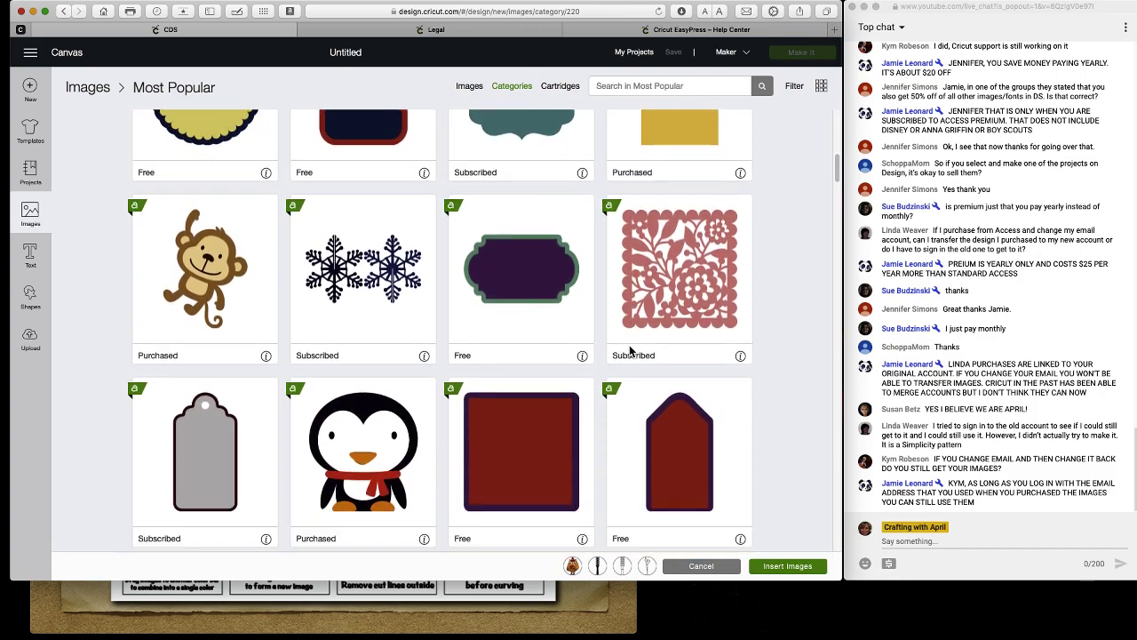
scroll(630, 351, "down", 5)
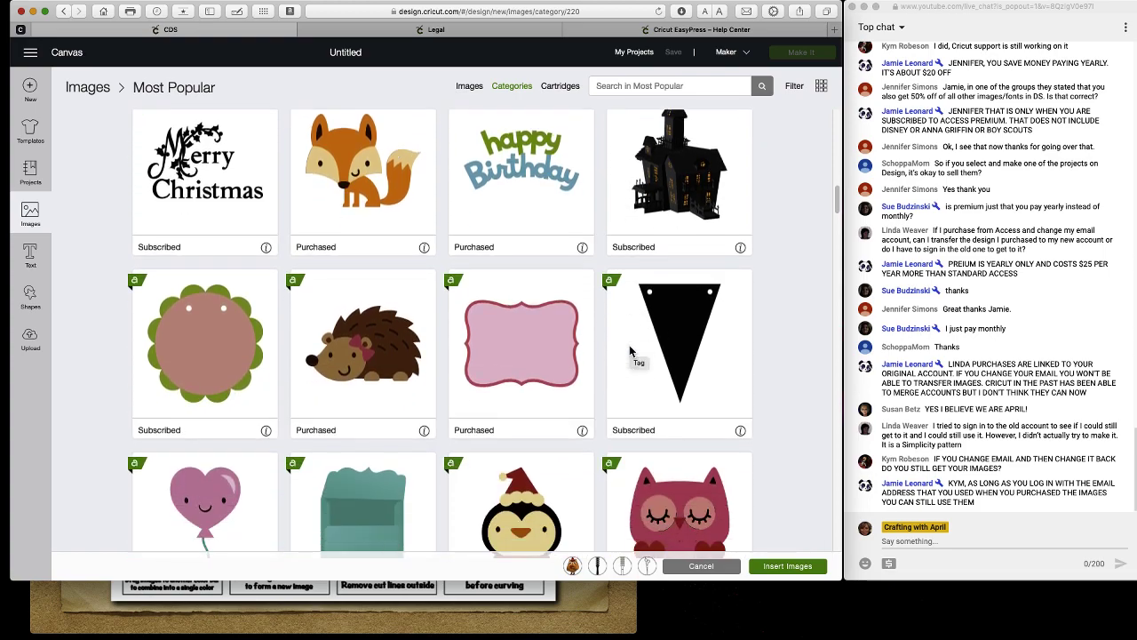
scroll(630, 351, "up", 5)
scroll(629, 351, "up", 8)
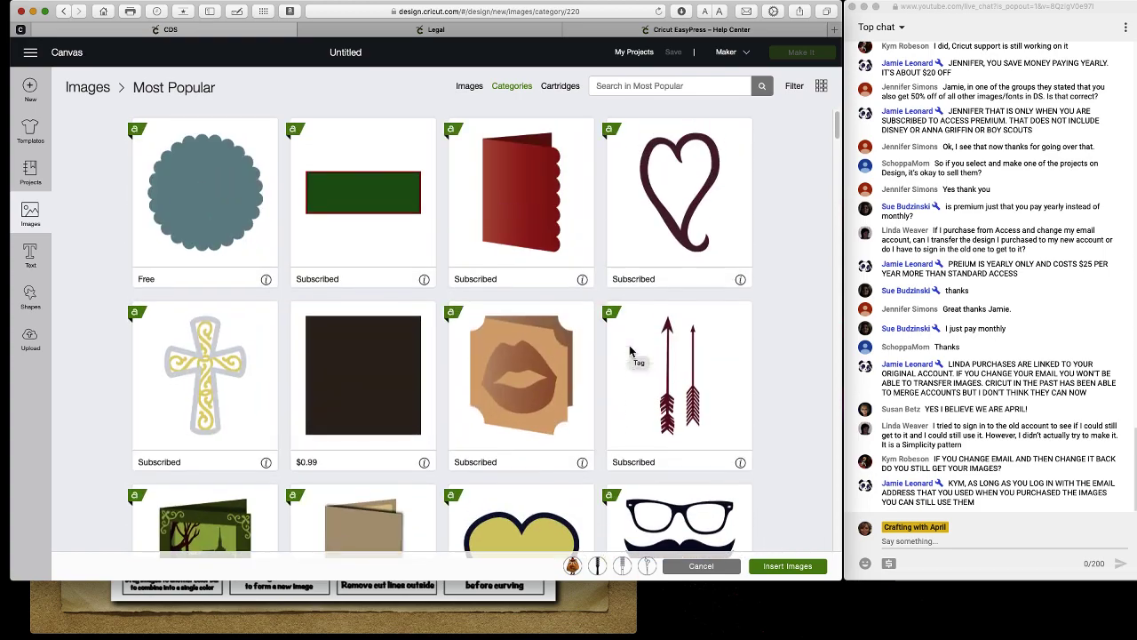
Switch to Cartridges, scroll down the image set list and open 3D Trees.
left_click(560, 87)
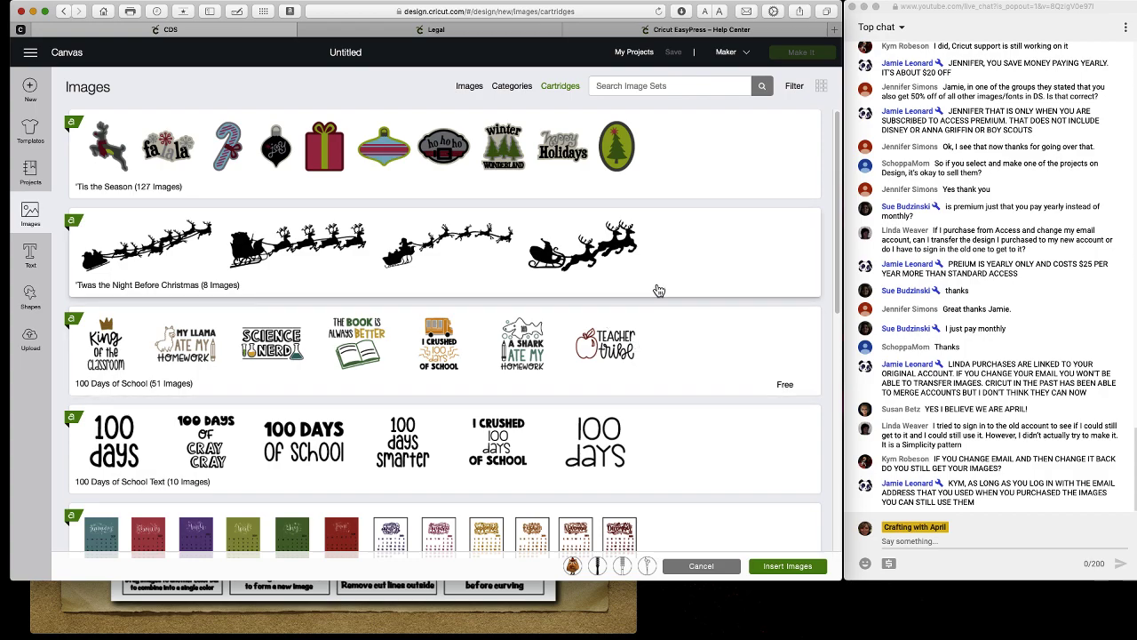
scroll(688, 279, "down", 3)
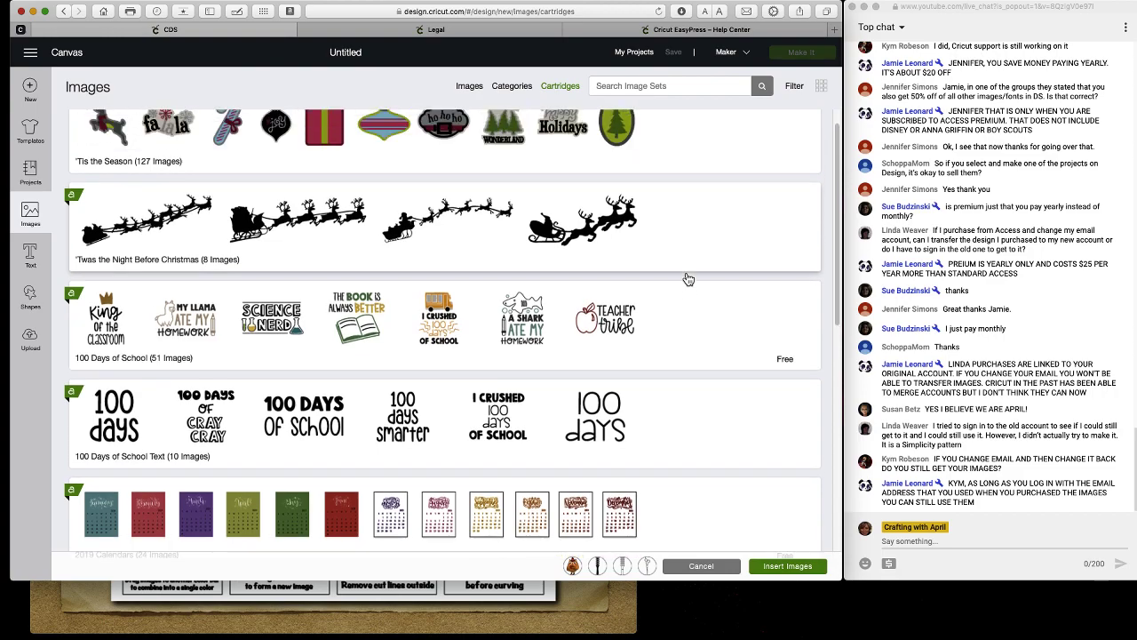
scroll(689, 279, "down", 12)
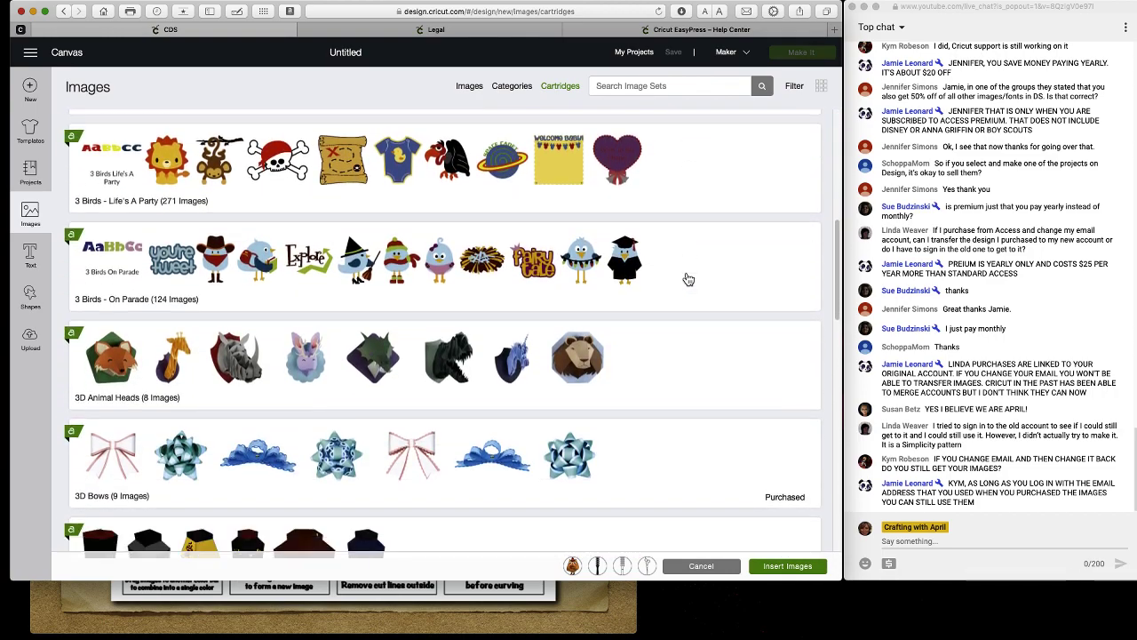
scroll(688, 279, "up", 2)
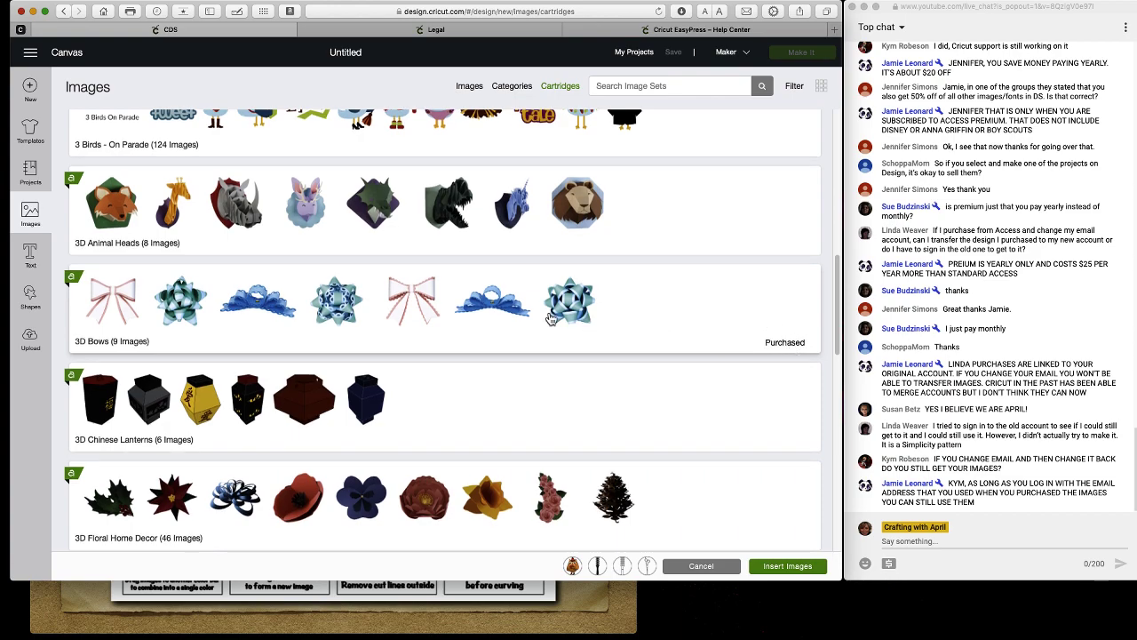
scroll(595, 334, "down", 5)
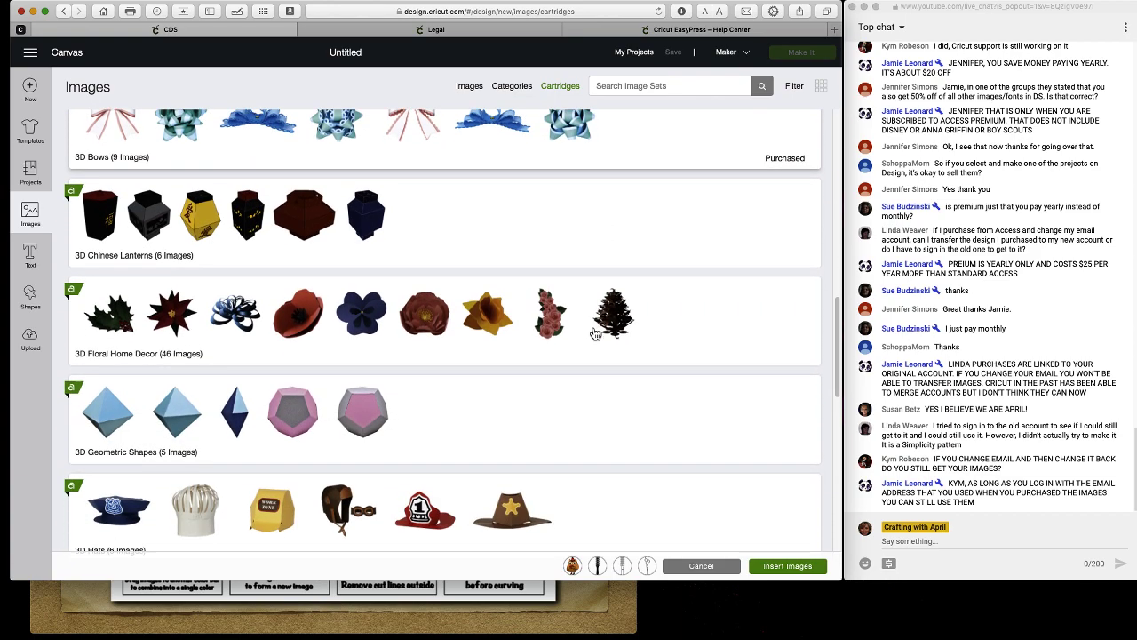
scroll(595, 334, "down", 5)
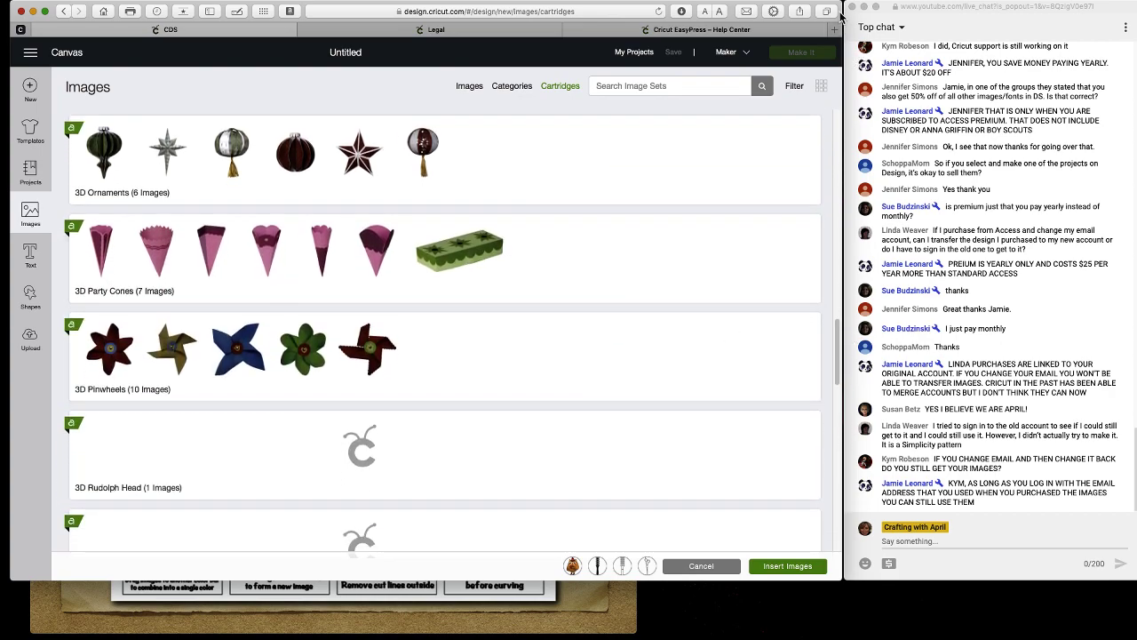
left_click_drag(841, 11, 945, 12)
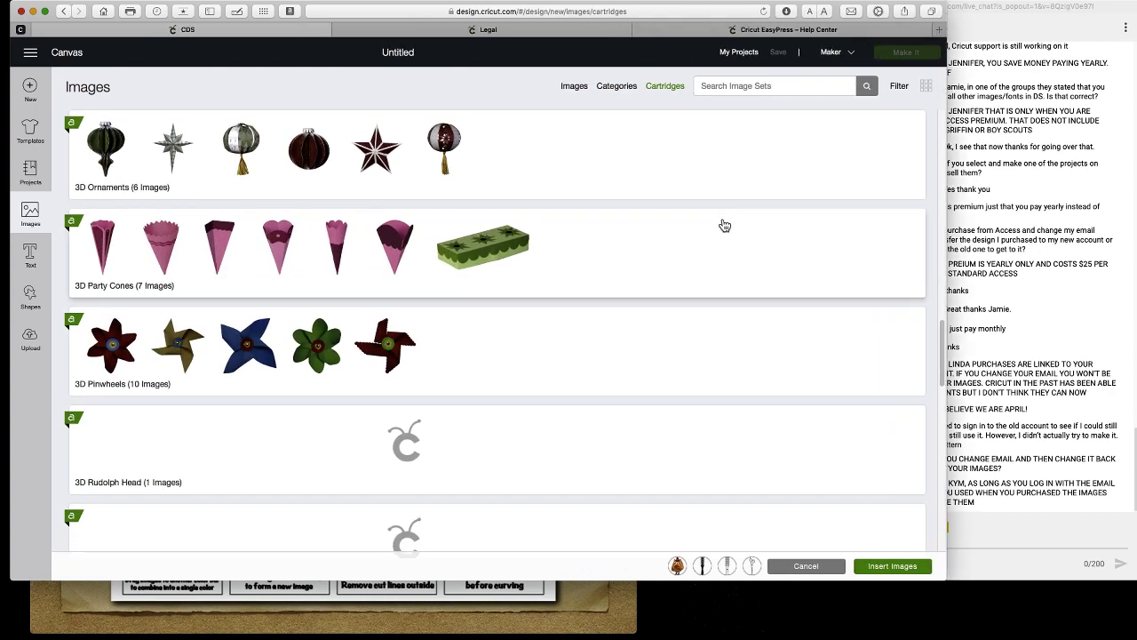
scroll(725, 226, "down", 3)
scroll(725, 226, "down", 2)
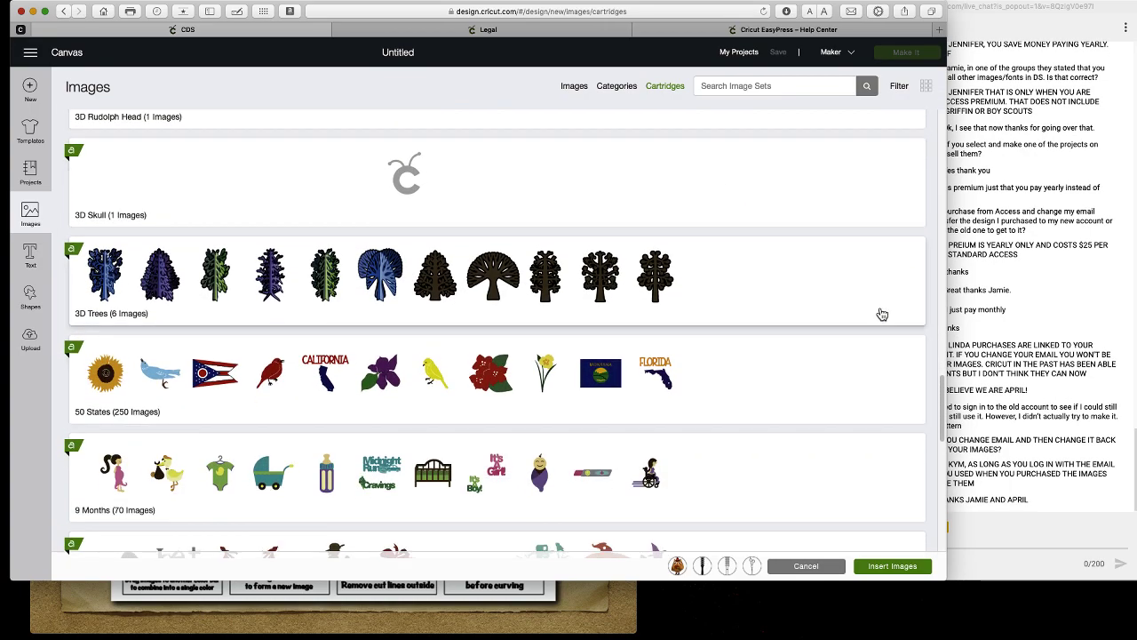
left_click(823, 308)
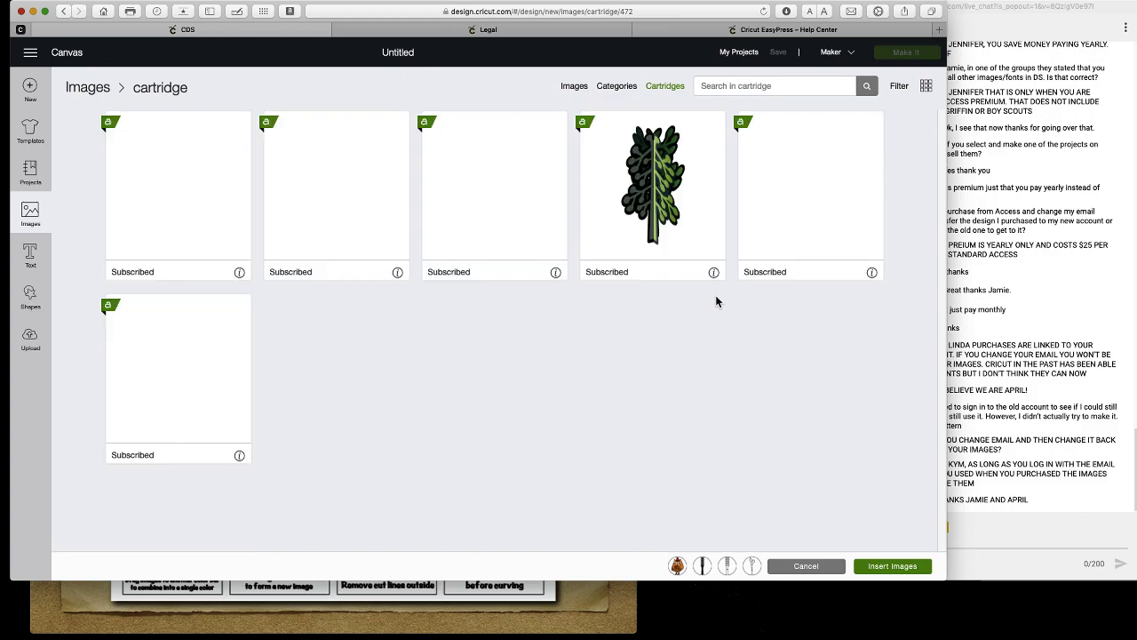
Check the 3D Trees filter options, narrow the browser window, and return to the set list.
left_click(900, 89)
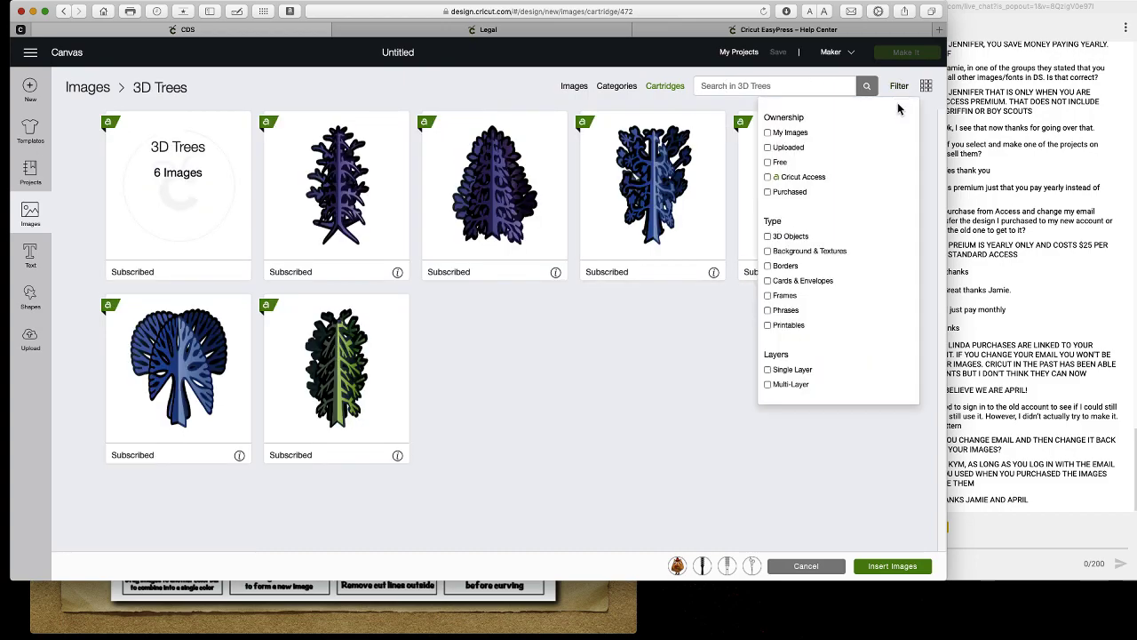
left_click(322, 94)
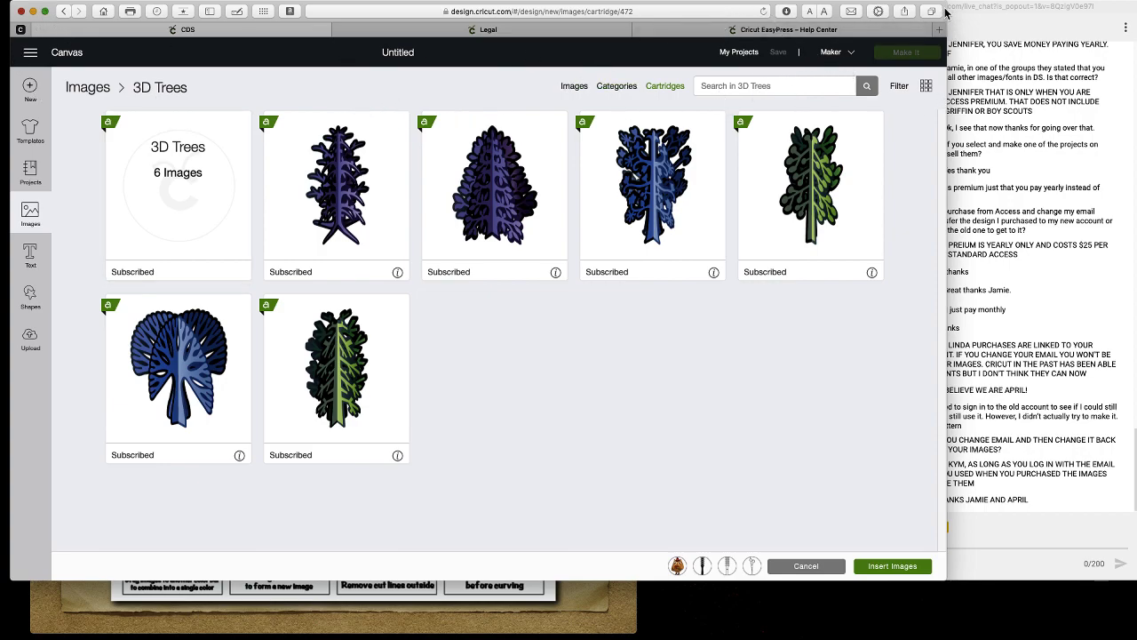
left_click_drag(946, 5, 839, 6)
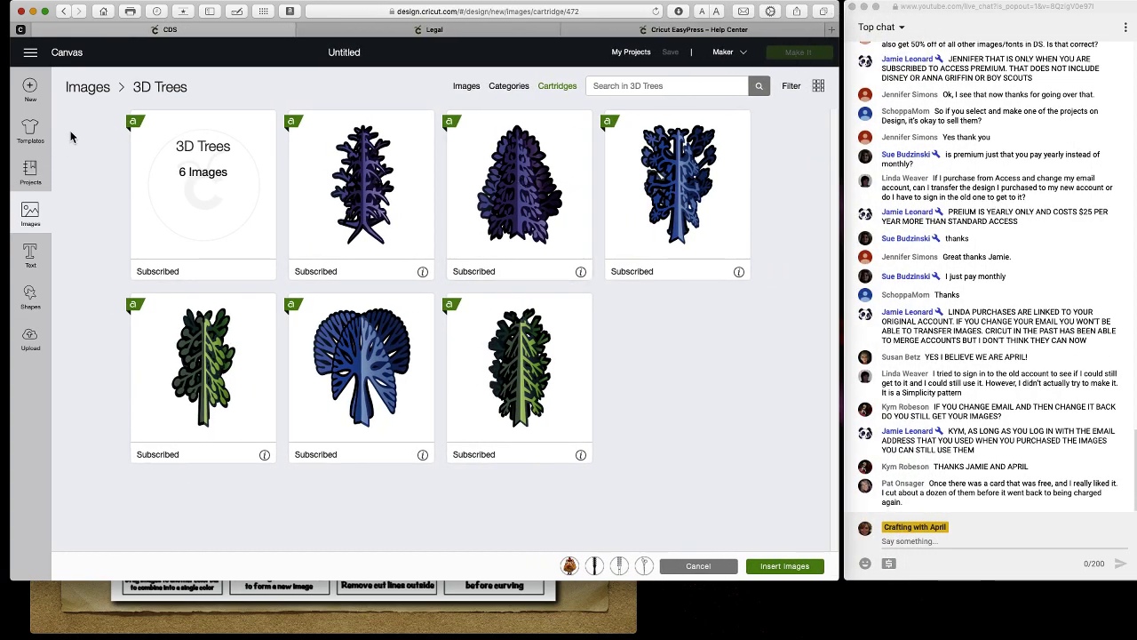
left_click(549, 88)
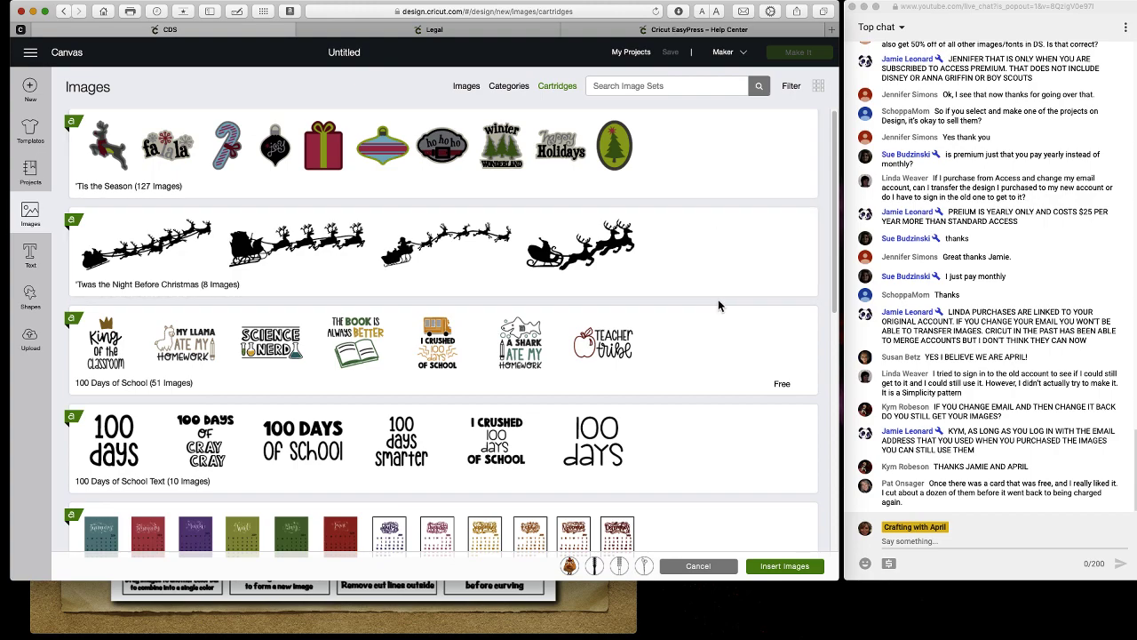
Scroll the image set list and deselect the four images chosen for insertion.
scroll(719, 307, "down", 1)
scroll(719, 307, "down", 15)
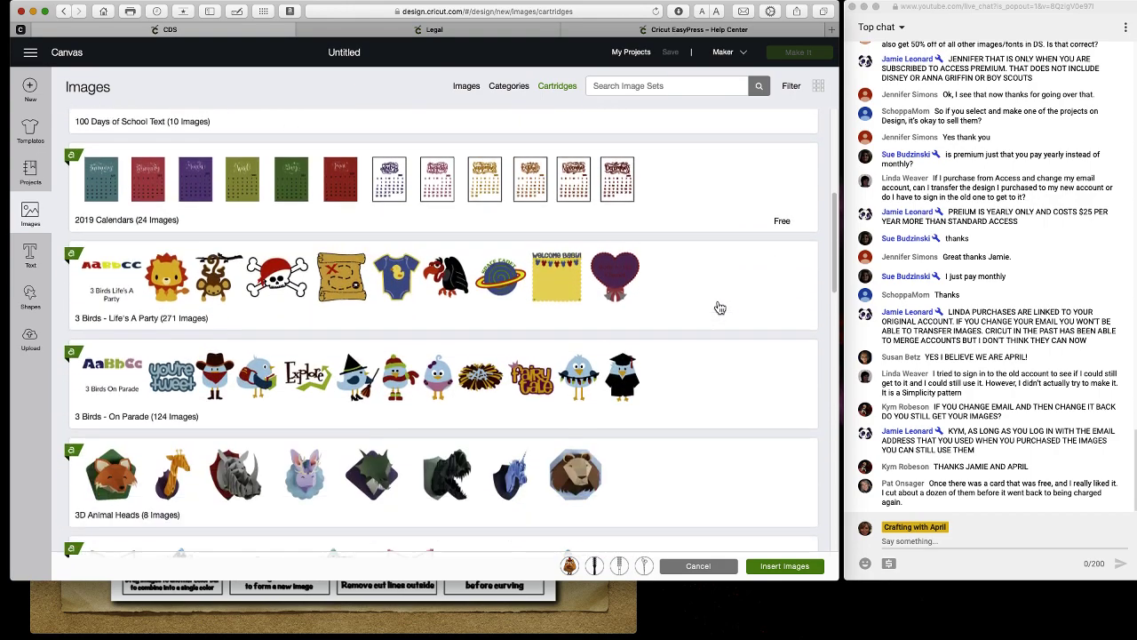
scroll(720, 307, "down", 17)
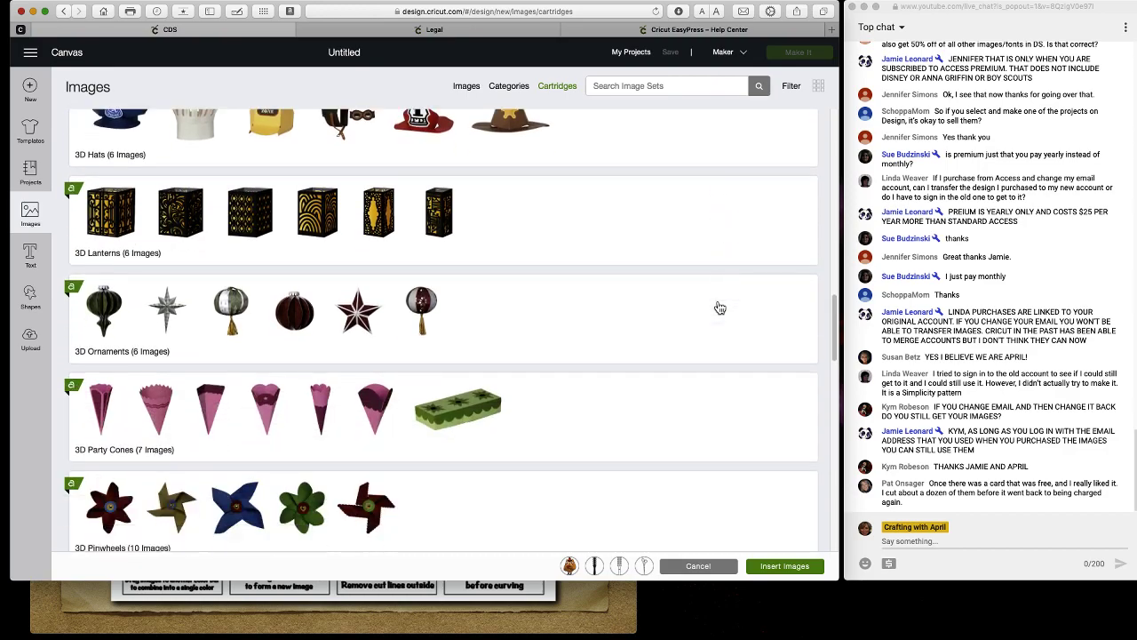
scroll(719, 307, "down", 13)
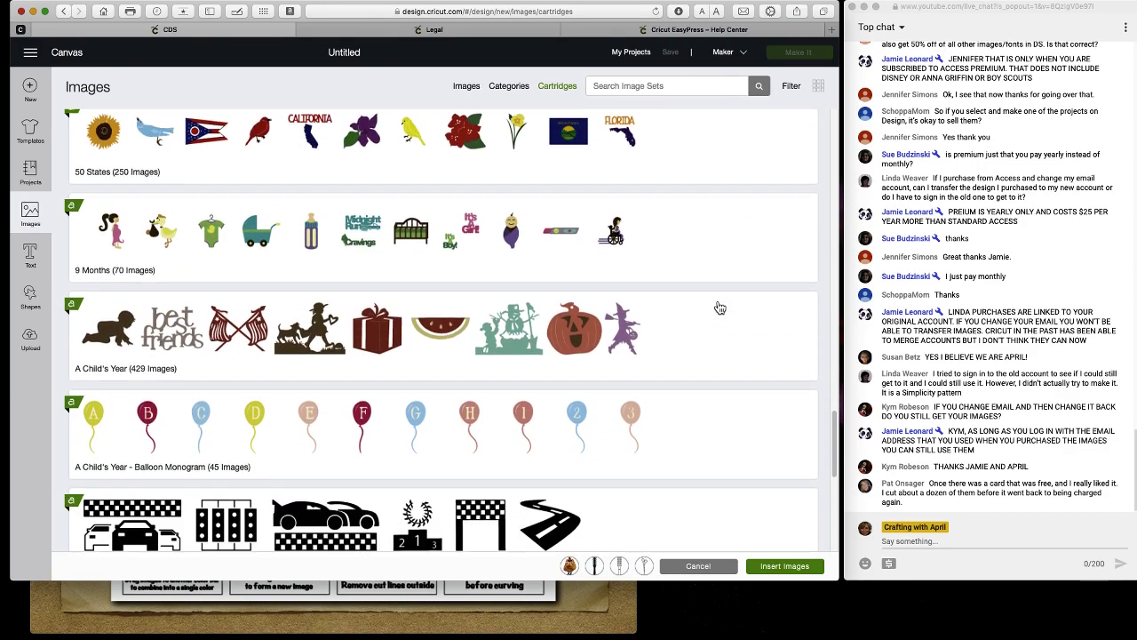
scroll(720, 307, "down", 6)
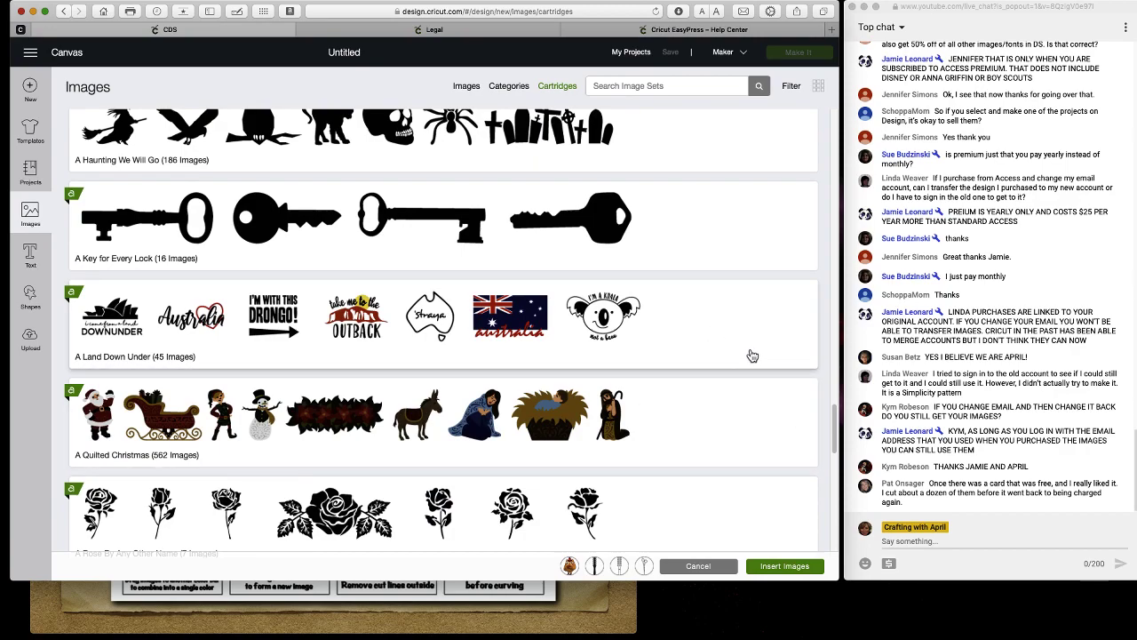
scroll(707, 349, "down", 7)
scroll(706, 349, "down", 1)
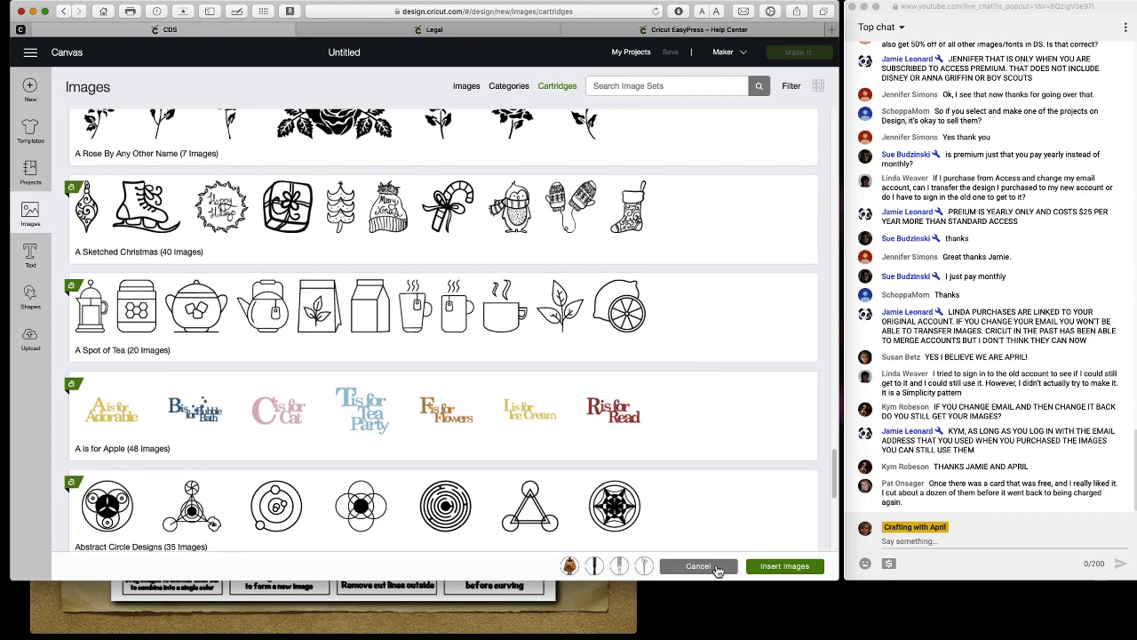
left_click(636, 569)
left_click(636, 569)
left_click(636, 568)
left_click(636, 569)
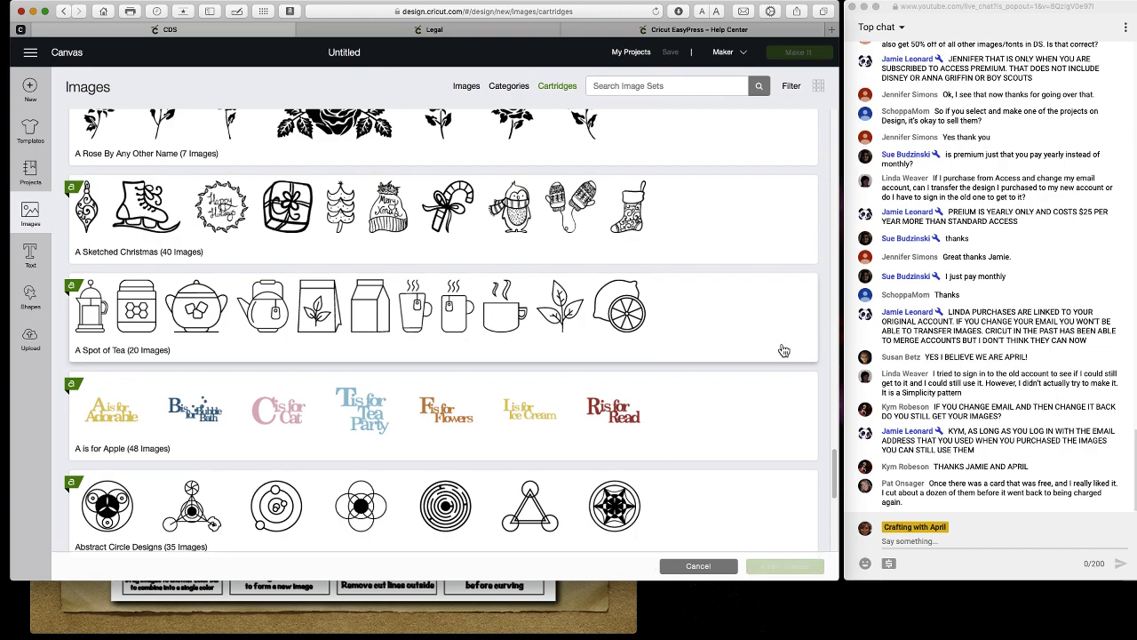
Look at the Abstract Circle Designs set and return to the set list.
scroll(785, 350, "down", 4)
left_click(748, 345)
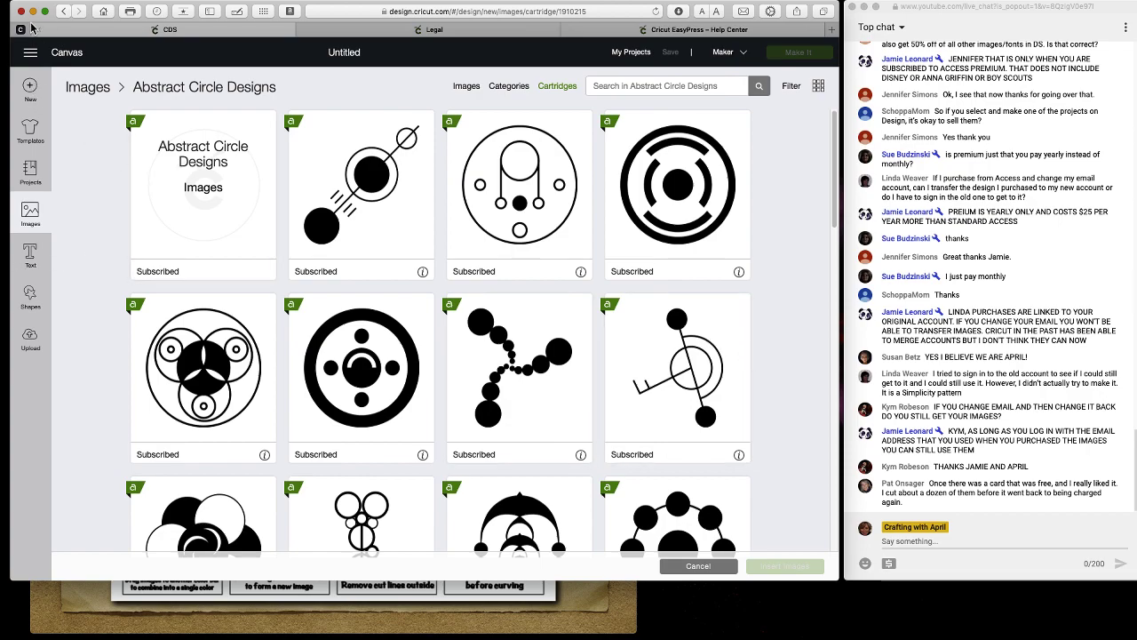
left_click(64, 14)
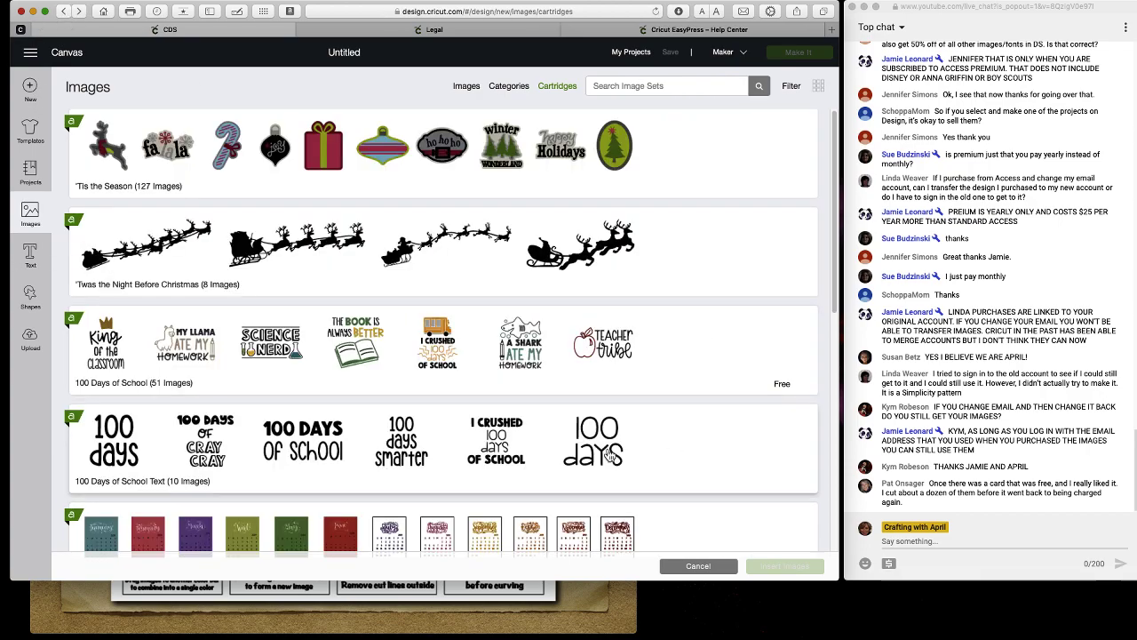
Scroll further down the image sets and open the Alphalicious cartridge.
scroll(604, 455, "down", 6)
scroll(604, 455, "down", 9)
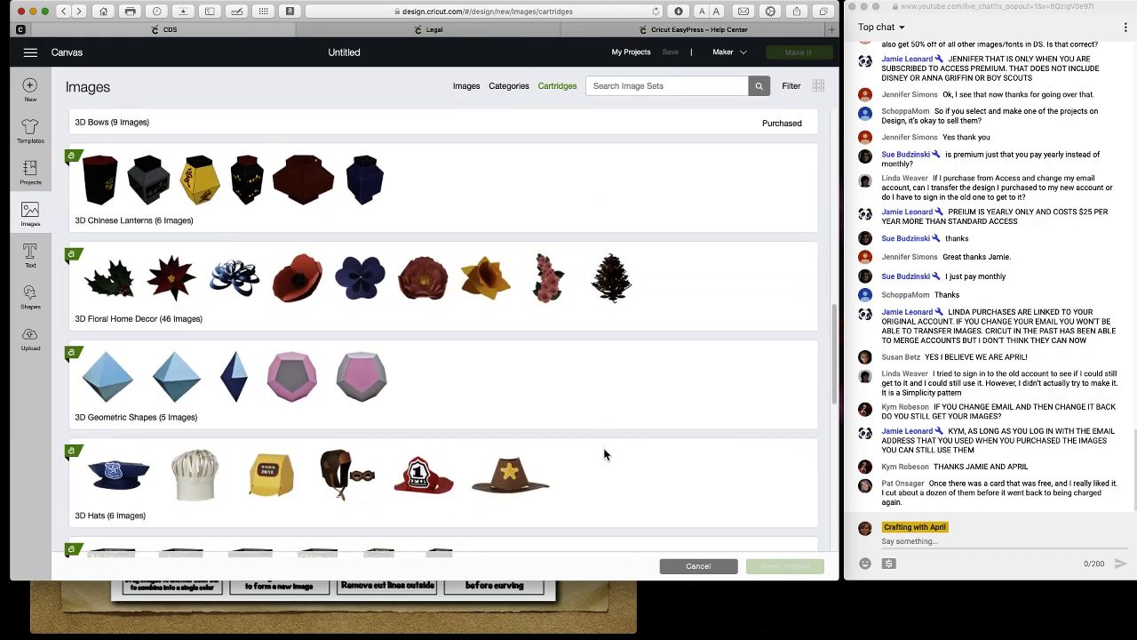
scroll(604, 454, "down", 15)
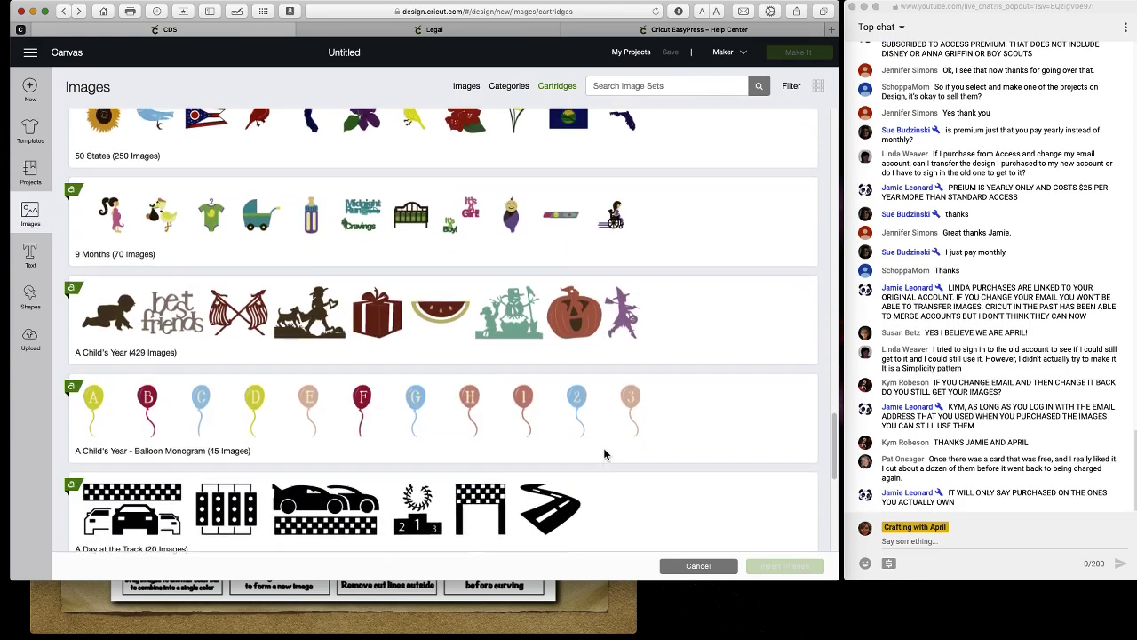
scroll(604, 454, "down", 15)
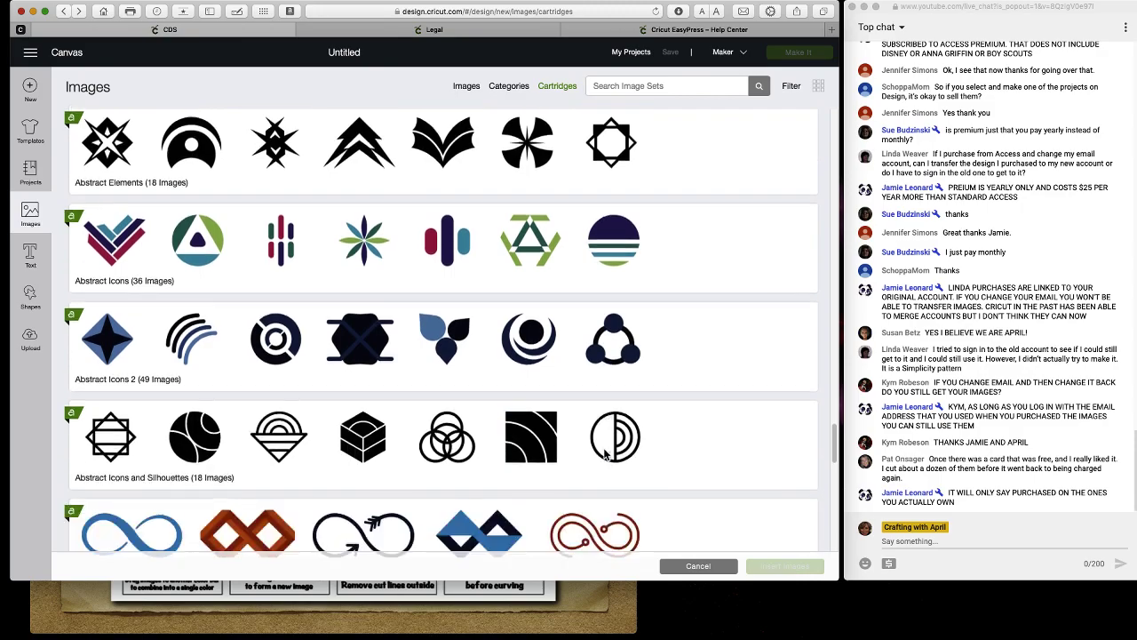
scroll(604, 455, "down", 15)
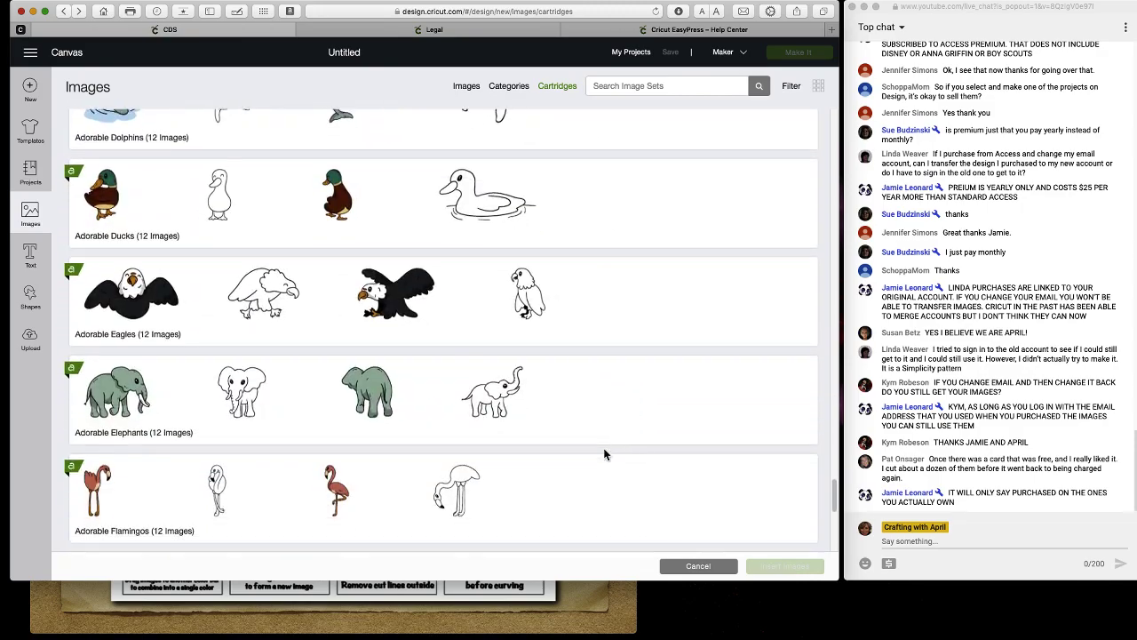
scroll(604, 455, "down", 15)
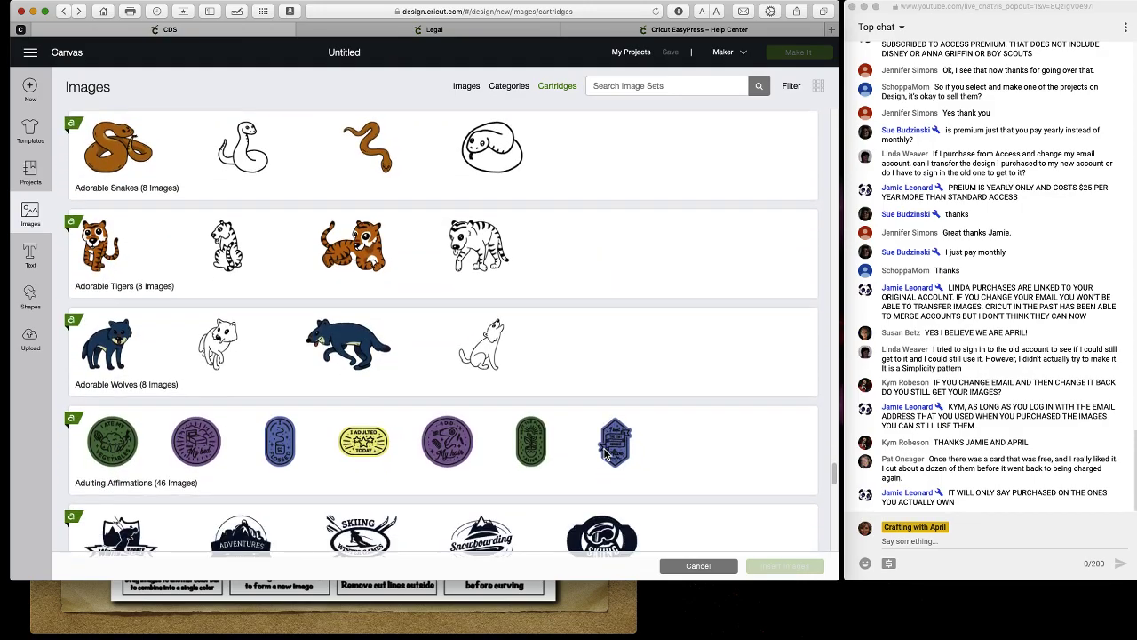
scroll(604, 455, "down", 15)
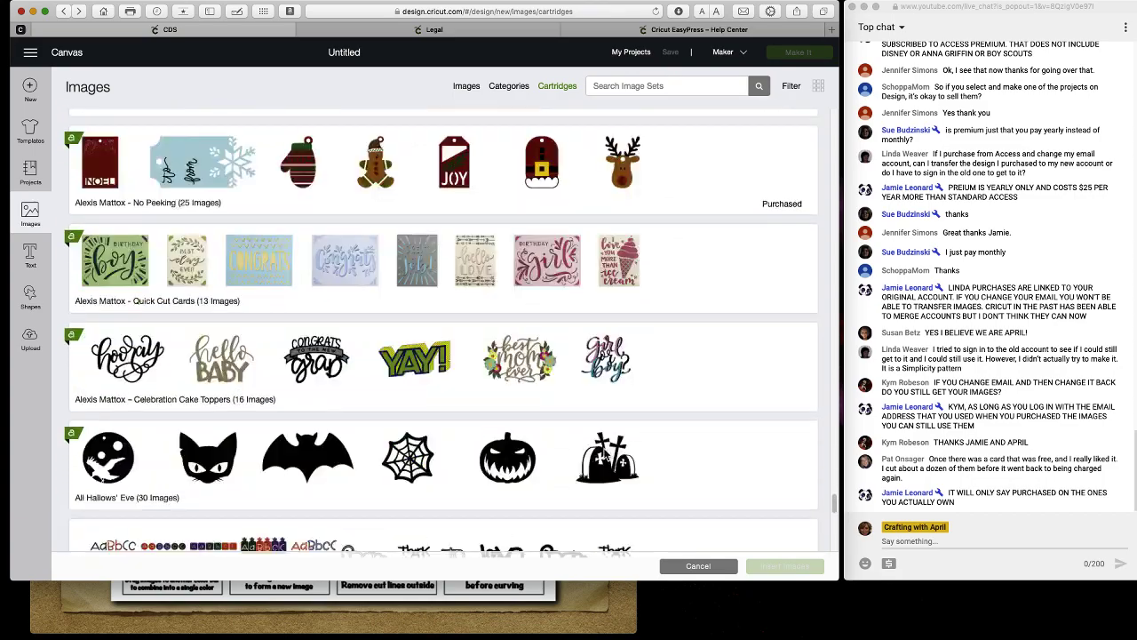
scroll(604, 455, "down", 5)
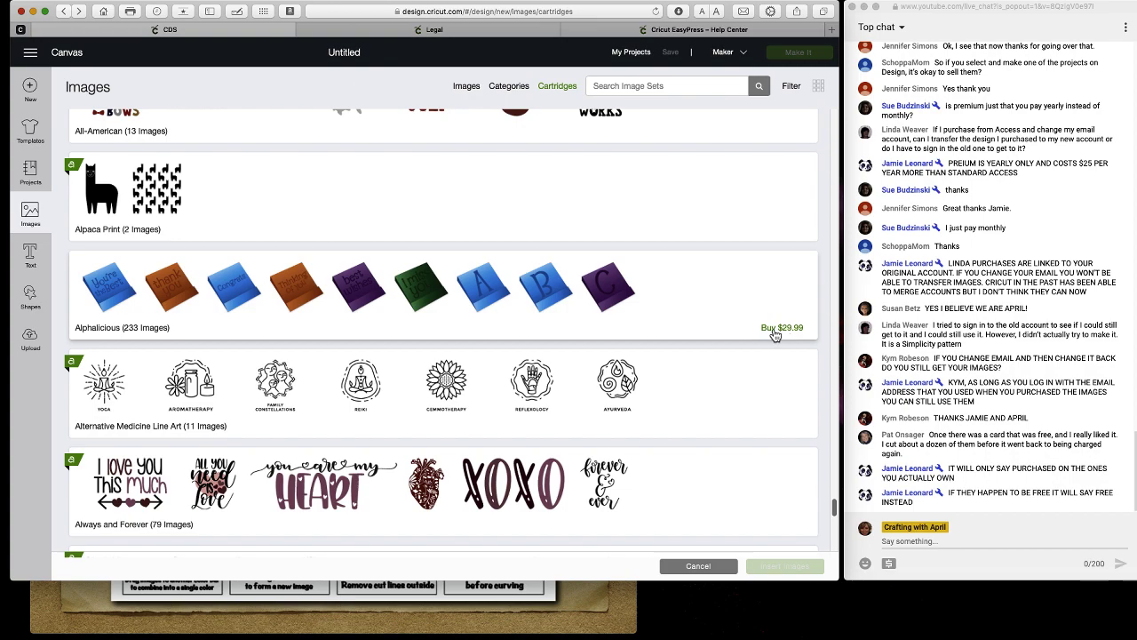
left_click(701, 313)
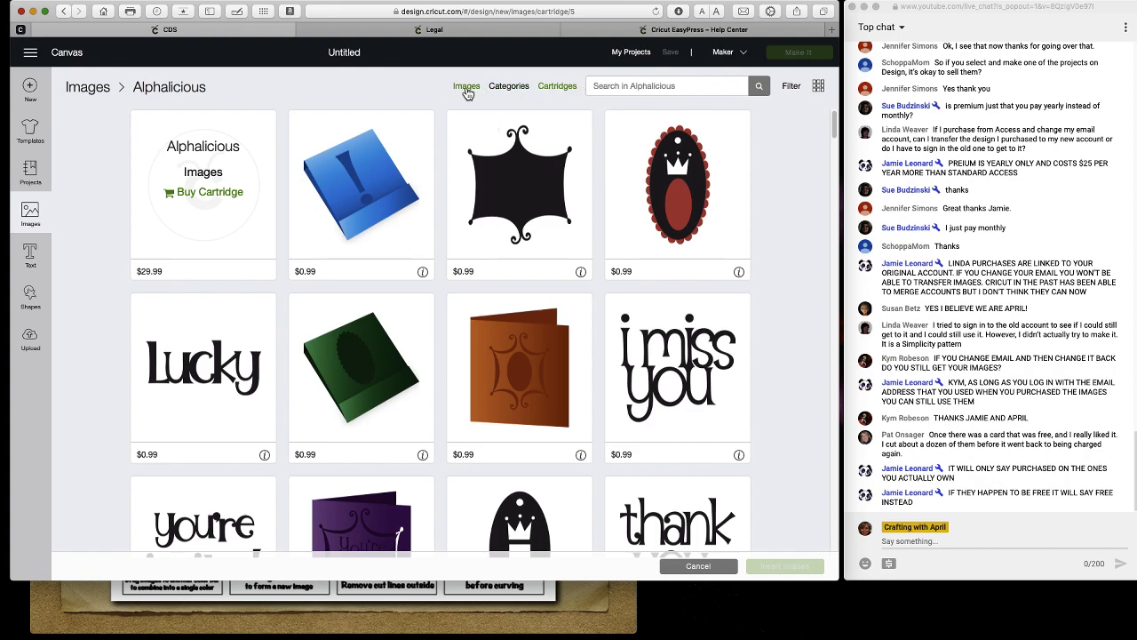
Open the Flourishes & Shapes category from the Categories tiles, which shows no results.
left_click(513, 89)
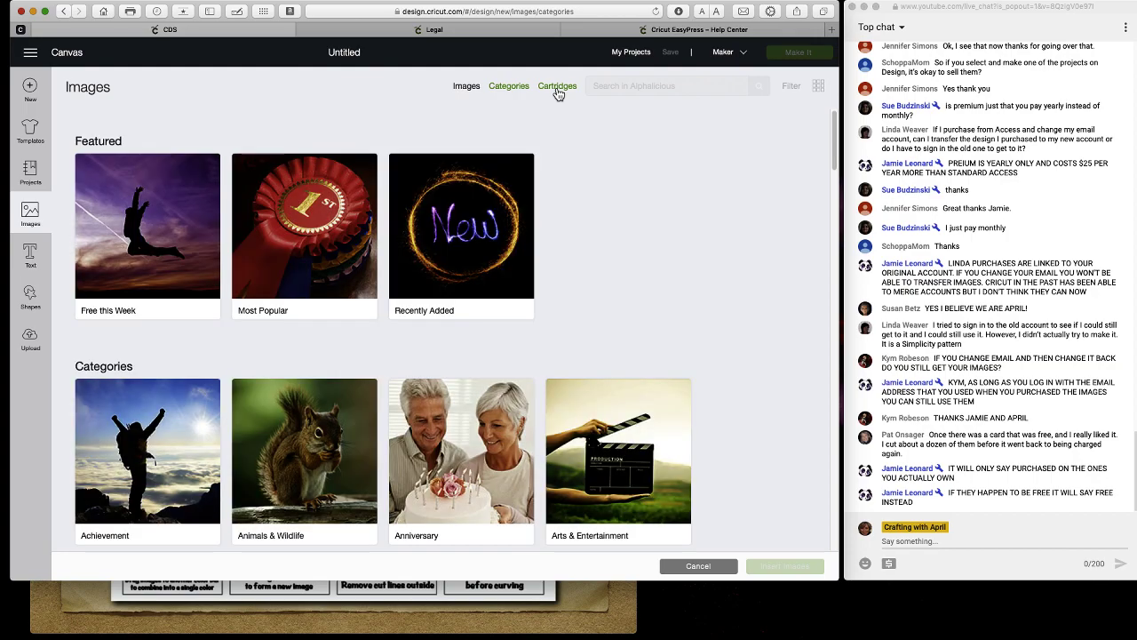
scroll(126, 273, "down", 4)
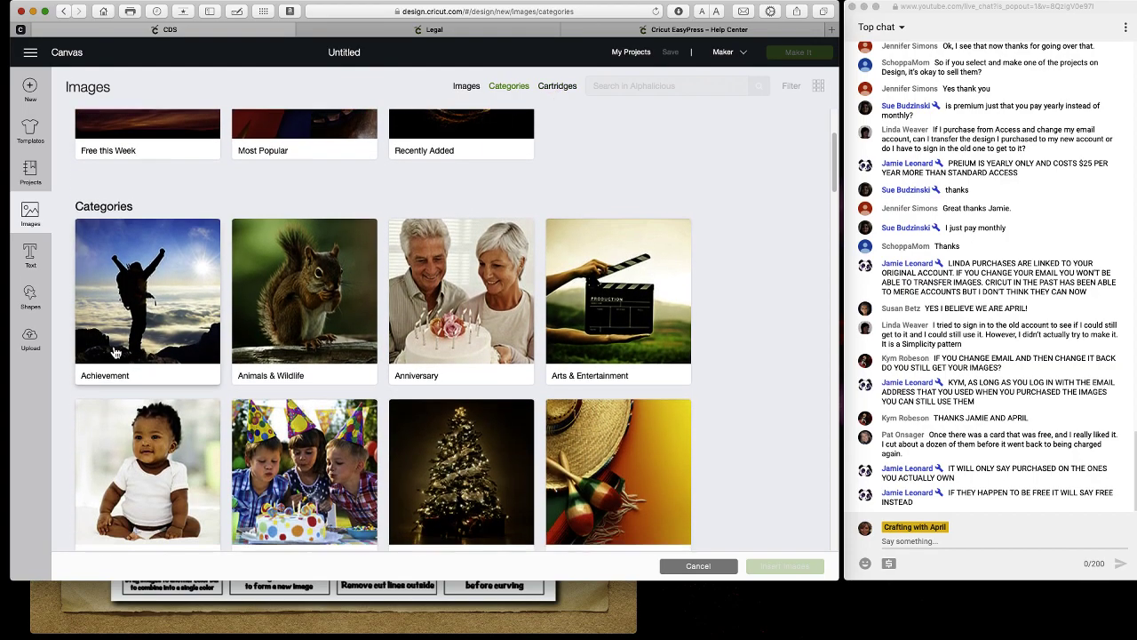
scroll(221, 327, "down", 5)
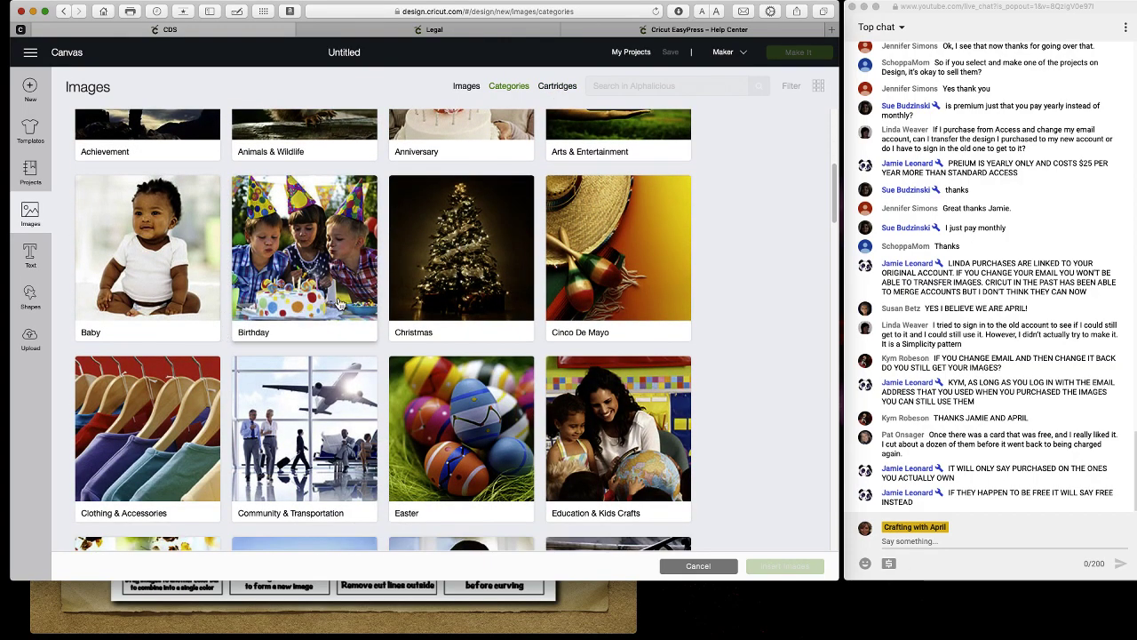
scroll(448, 359, "down", 5)
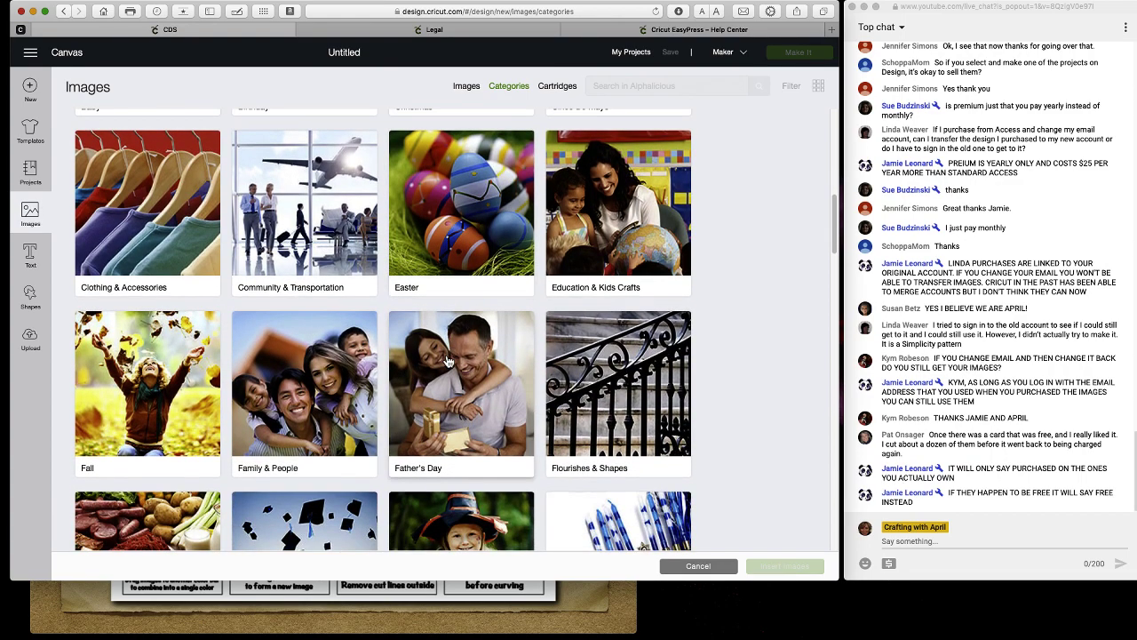
scroll(448, 359, "down", 1)
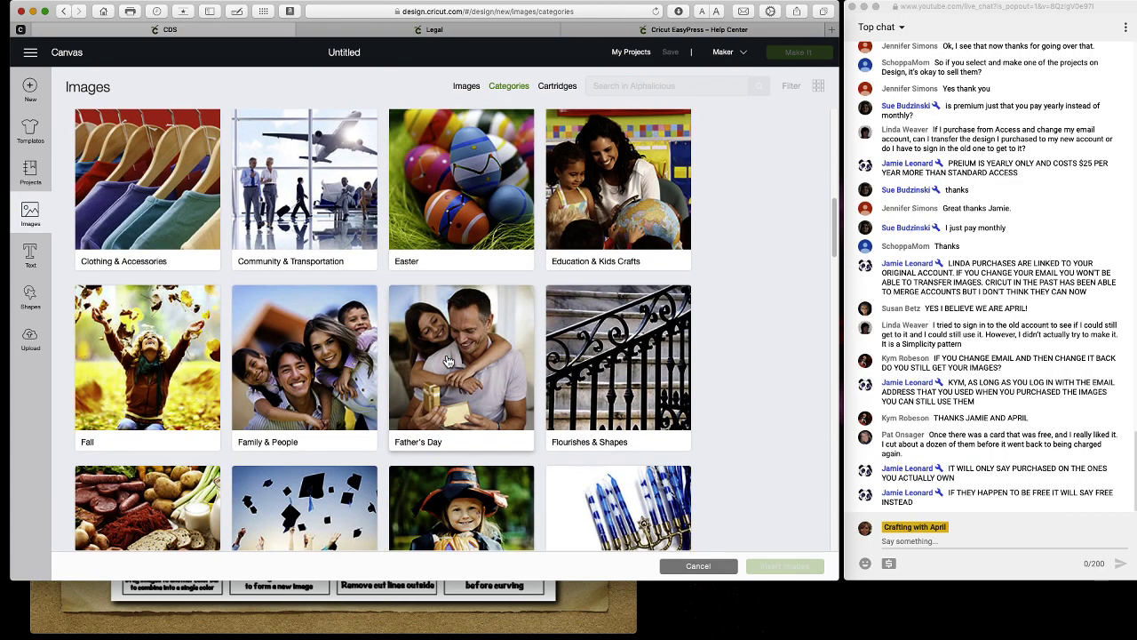
left_click(621, 392)
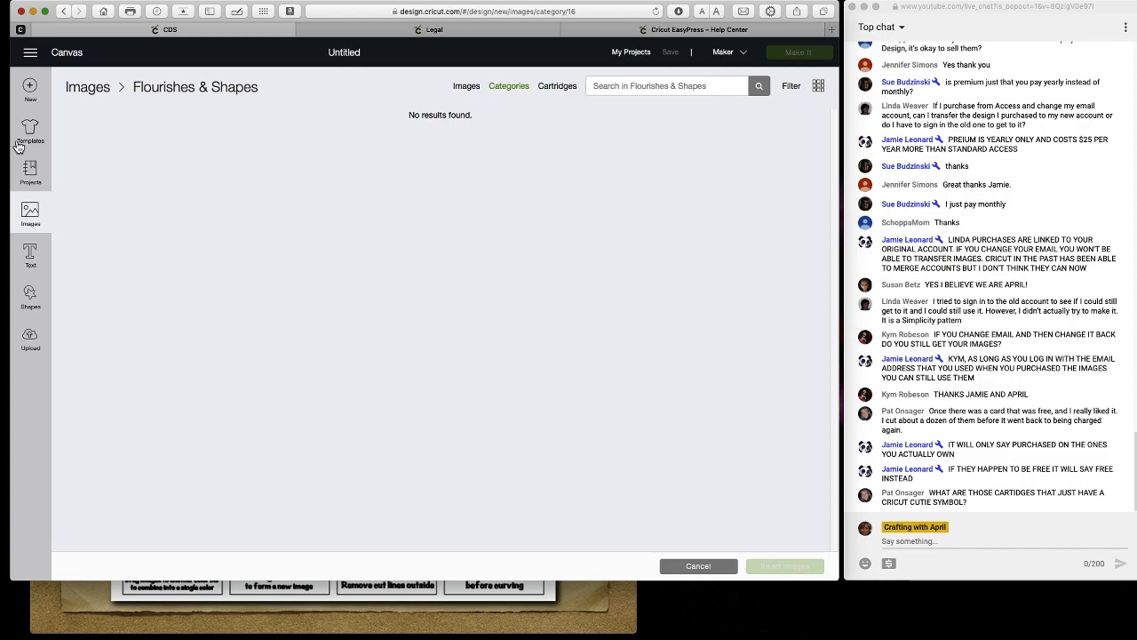
left_click(557, 86)
Search the image sets for 'cric' and open the Cricut Cuties cartridge.
left_click(657, 89)
type("cricut")
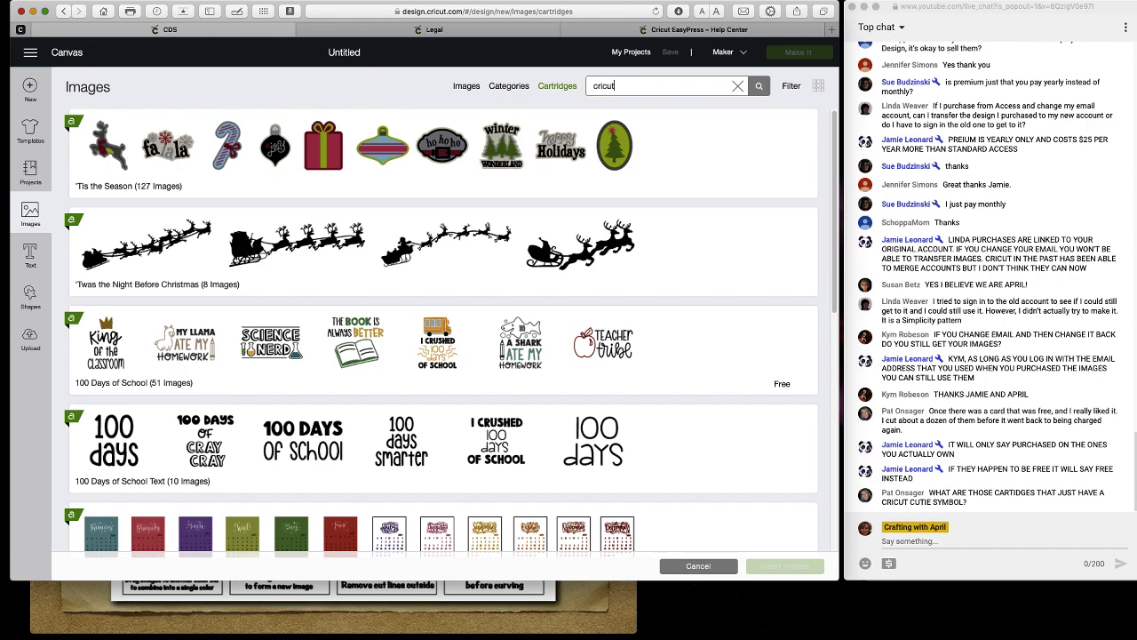
key("Return")
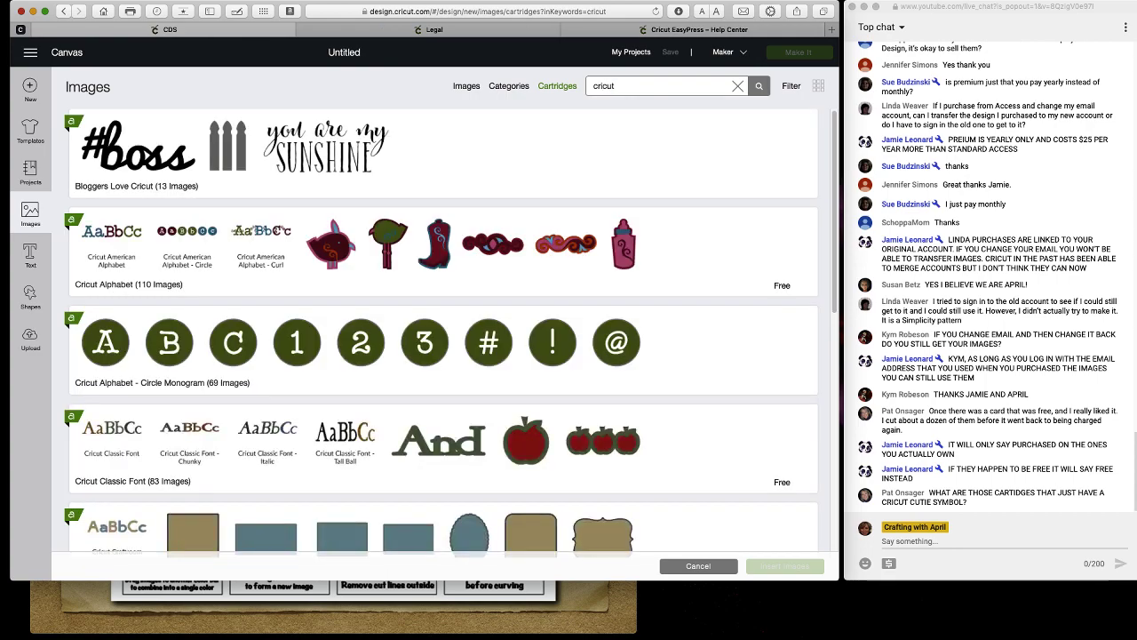
scroll(393, 231, "down", 5)
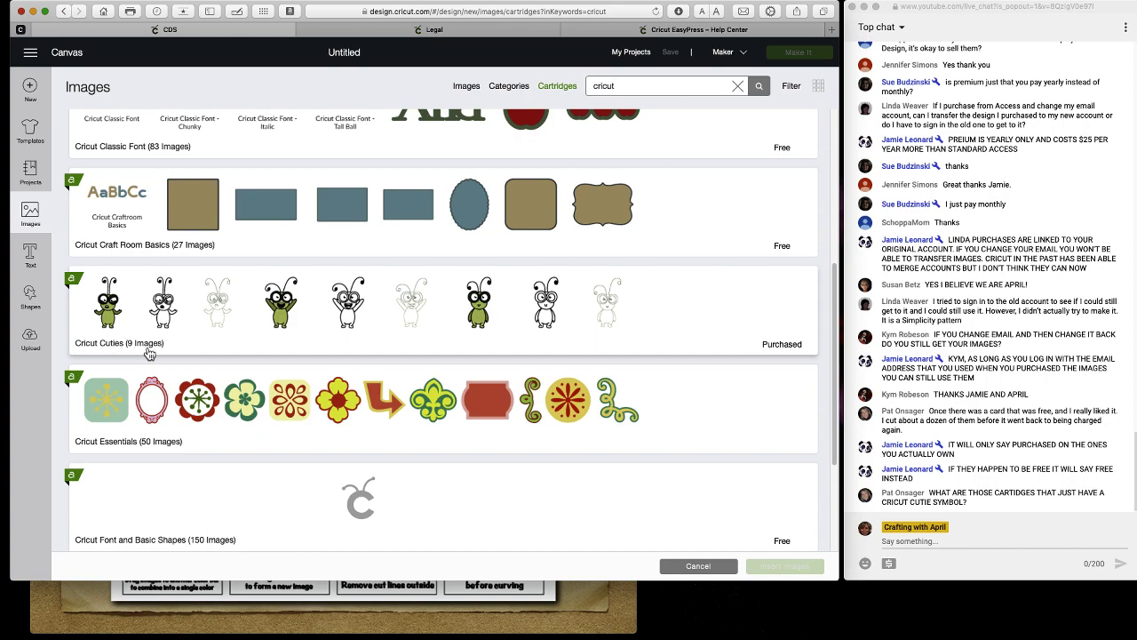
left_click(649, 312)
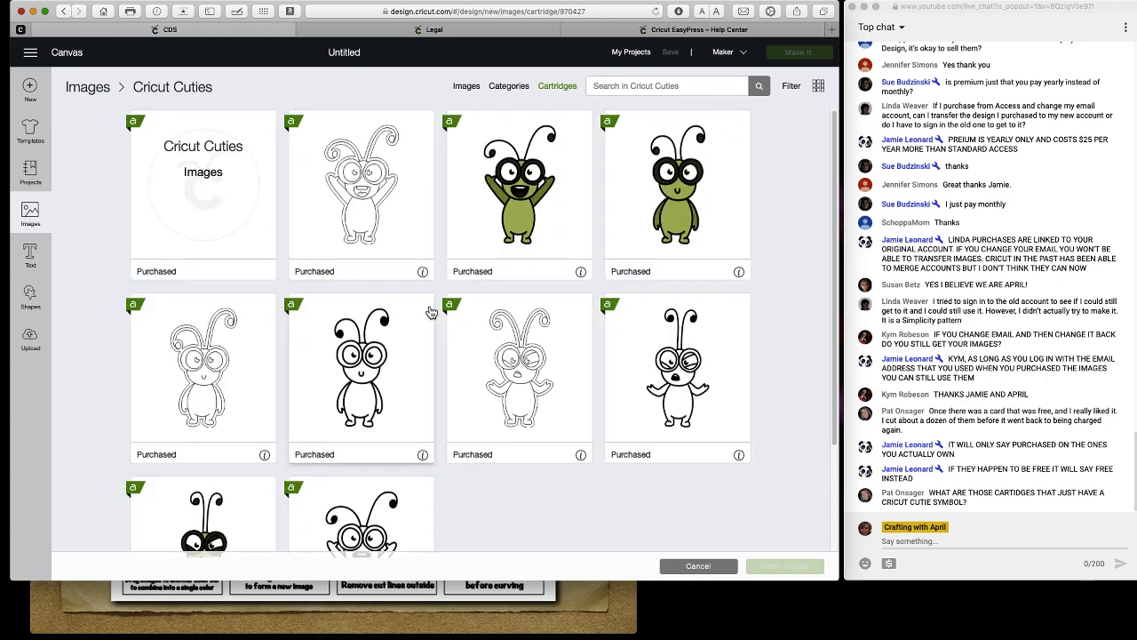
scroll(556, 358, "down", 3)
scroll(556, 358, "up", 2)
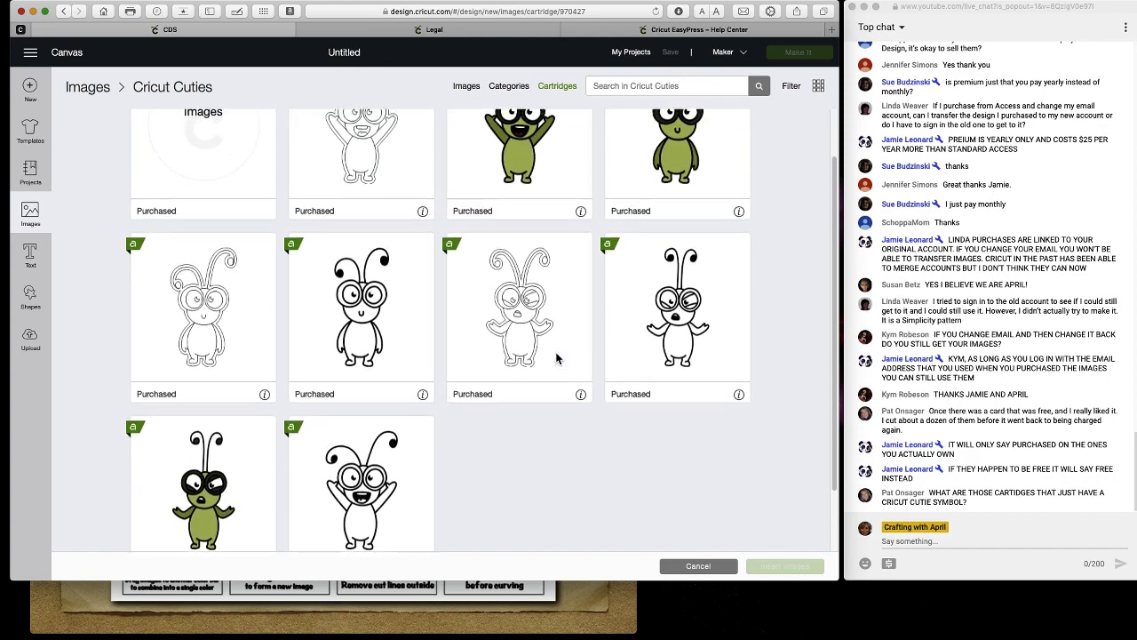
scroll(556, 358, "up", 1)
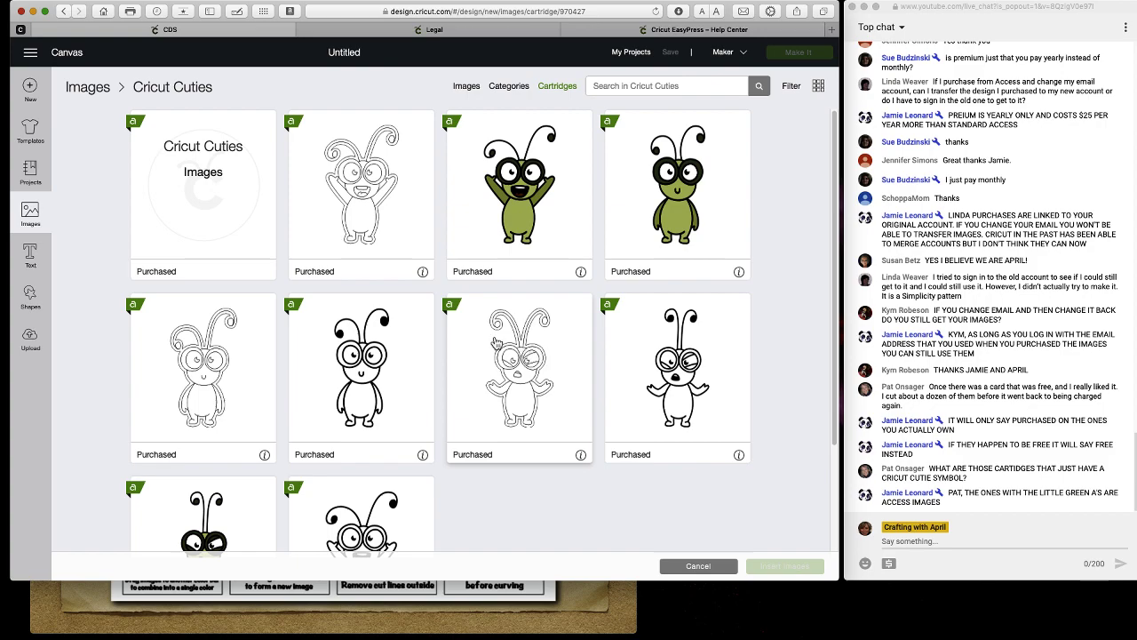
Add a text box reading 'Text' to the canvas.
left_click(32, 256)
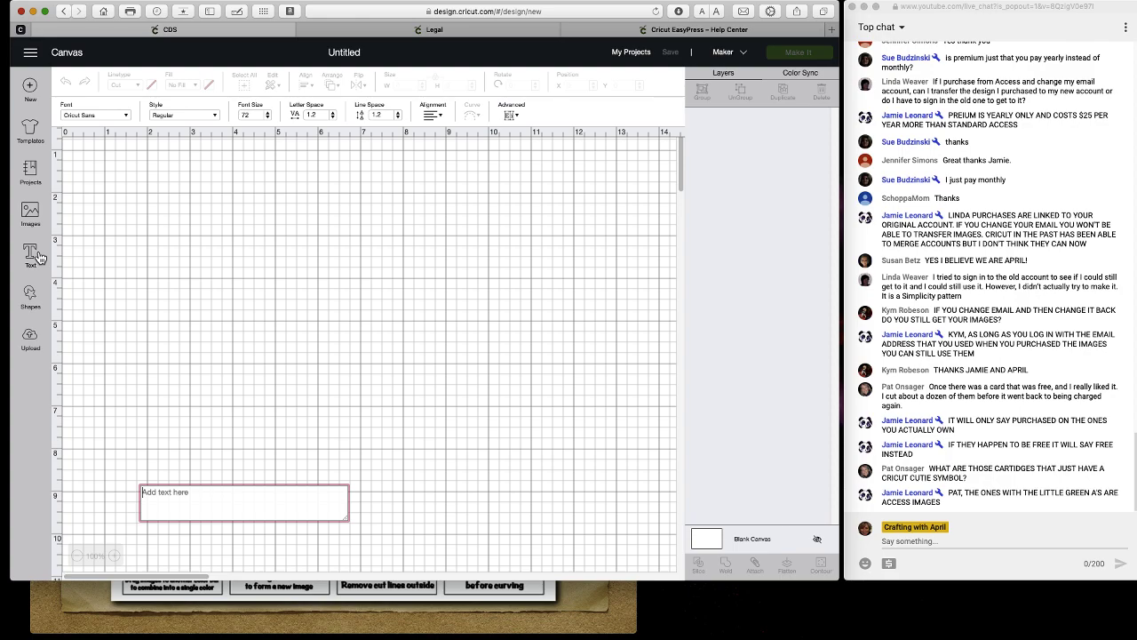
left_click(215, 359)
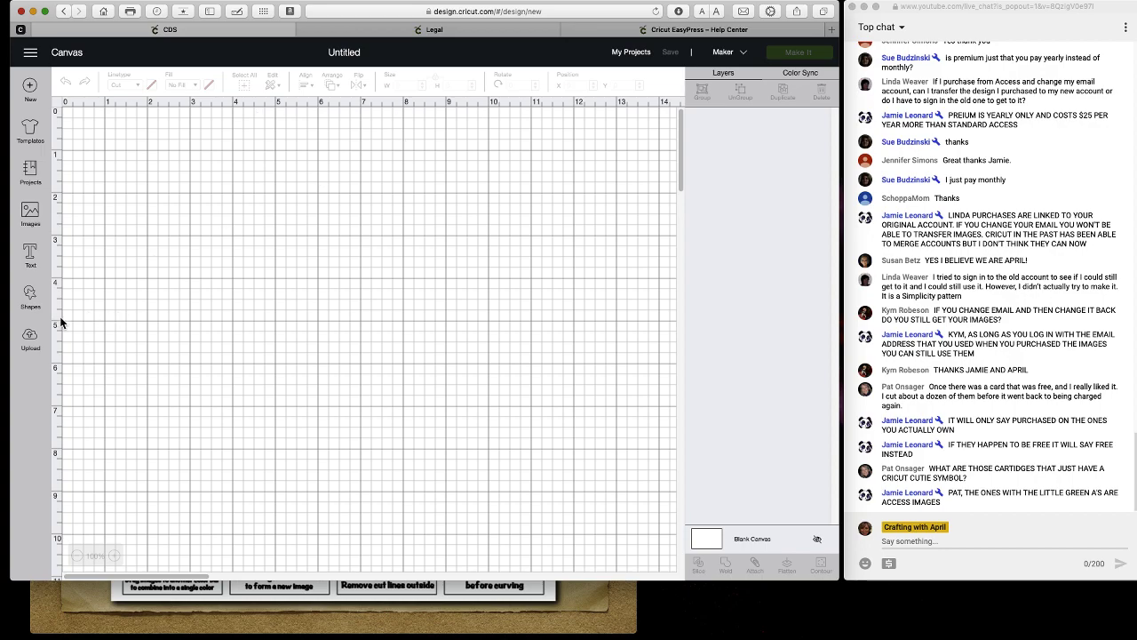
left_click(31, 255)
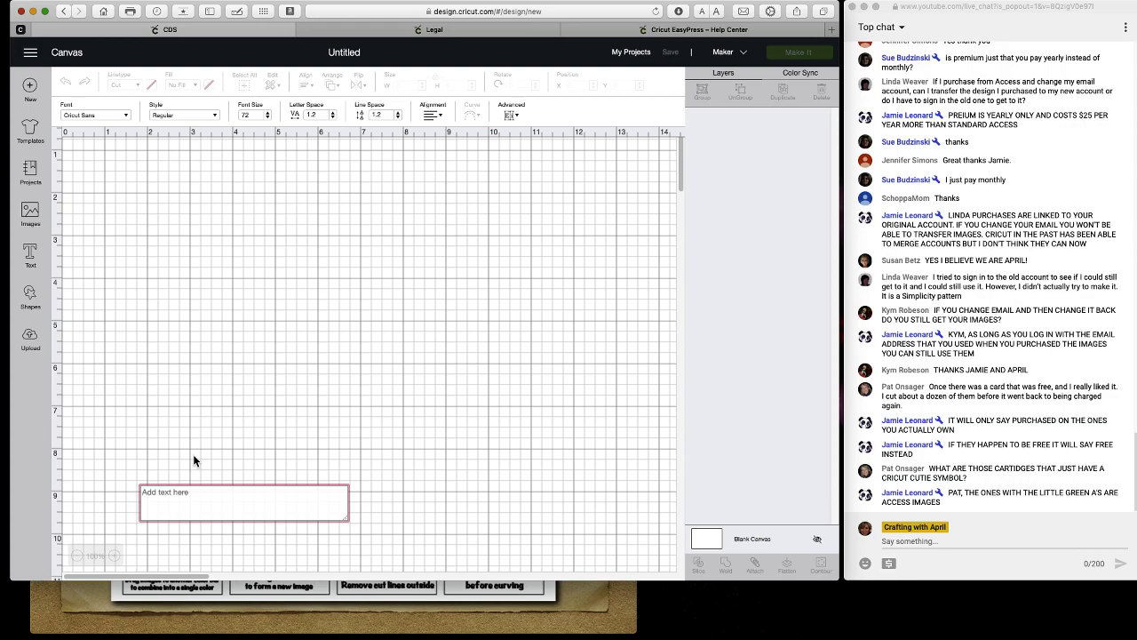
type("Text")
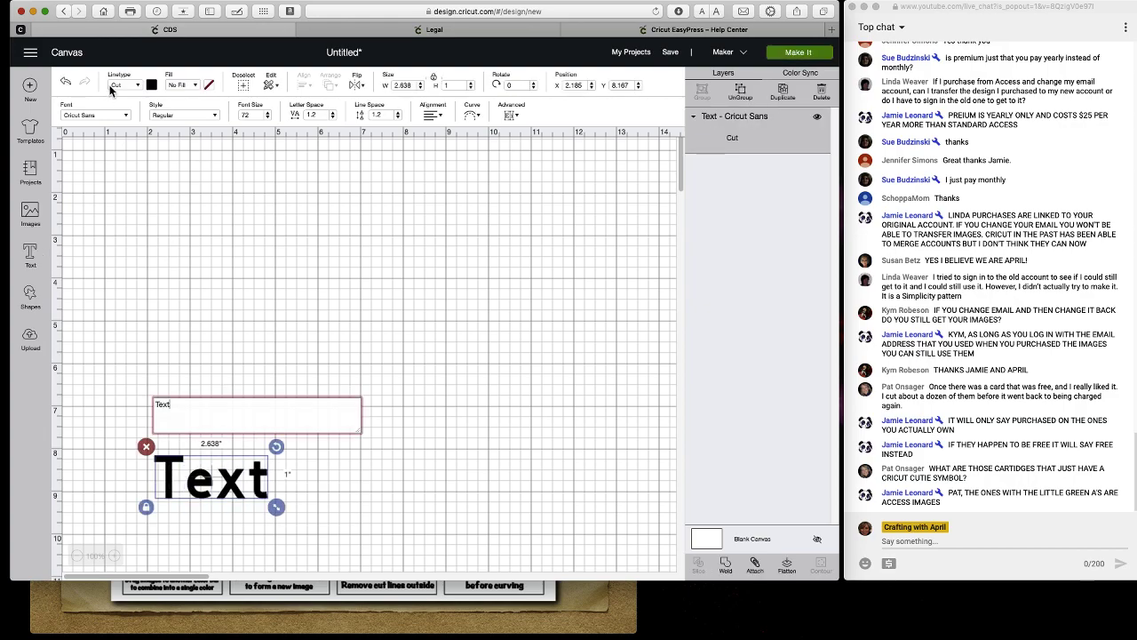
Keep the Cricut Sans font and move the Text object up to X 3.227, Y 1.597.
left_click(125, 115)
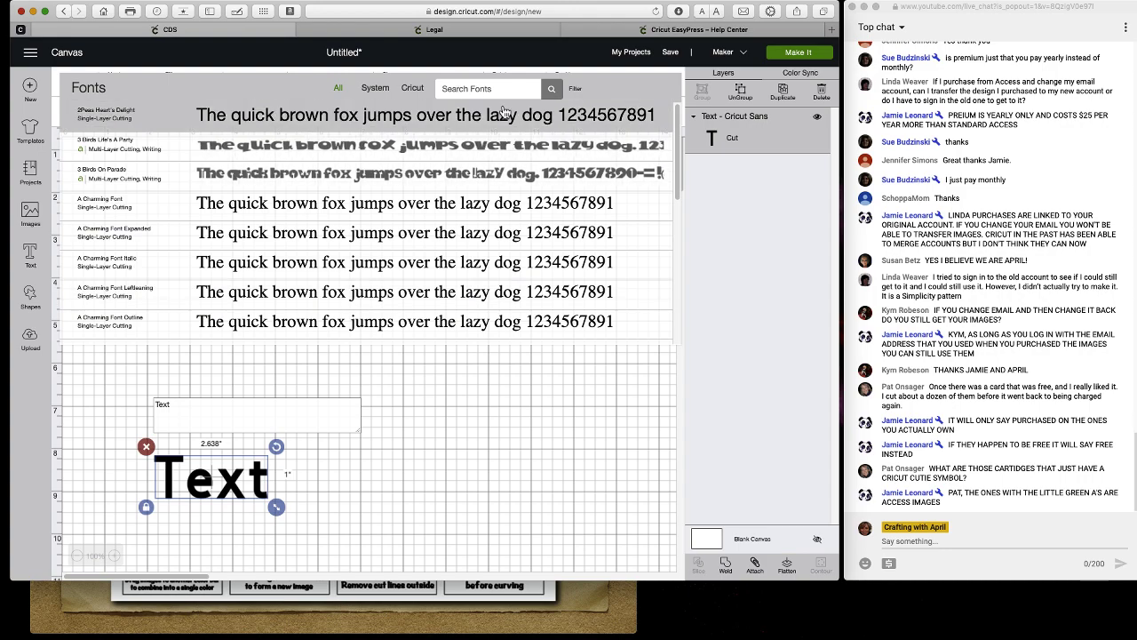
left_click(520, 391)
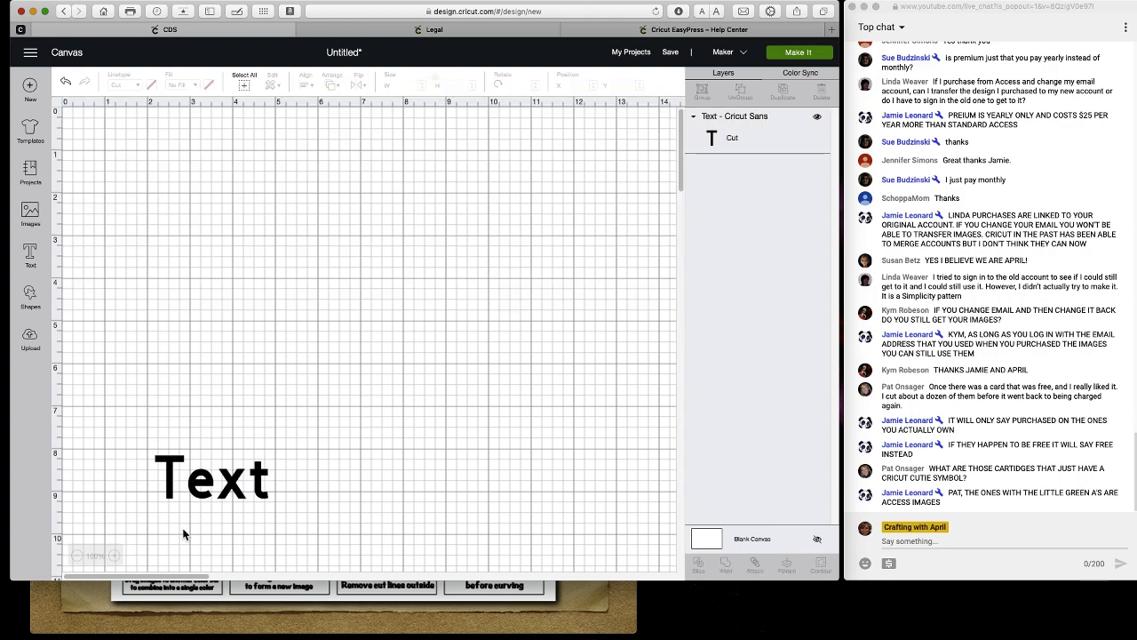
left_click(210, 475)
left_click_drag(213, 457, 256, 200)
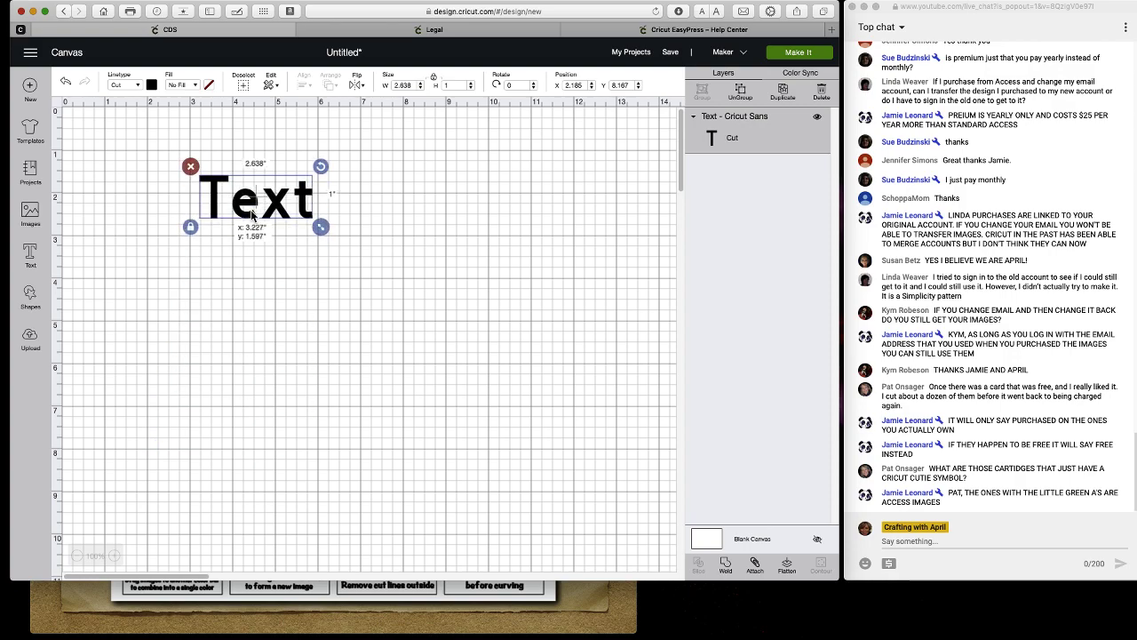
double_click(256, 200)
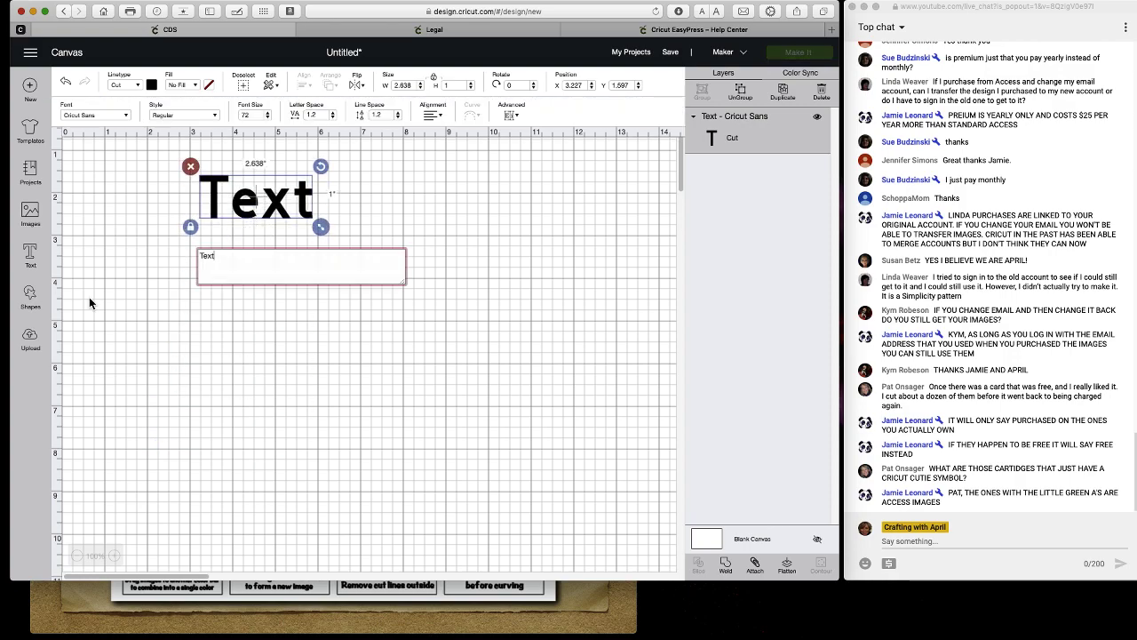
left_click(34, 261)
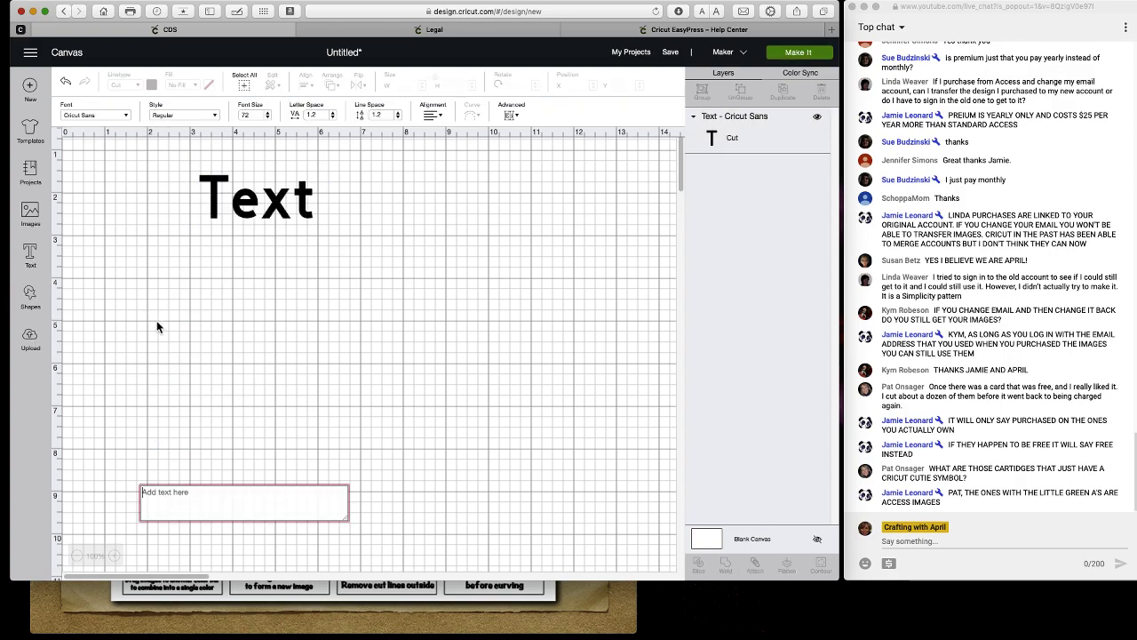
Add a circle, diamond, hexagon and pentagon, spreading them across the canvas.
left_click(34, 299)
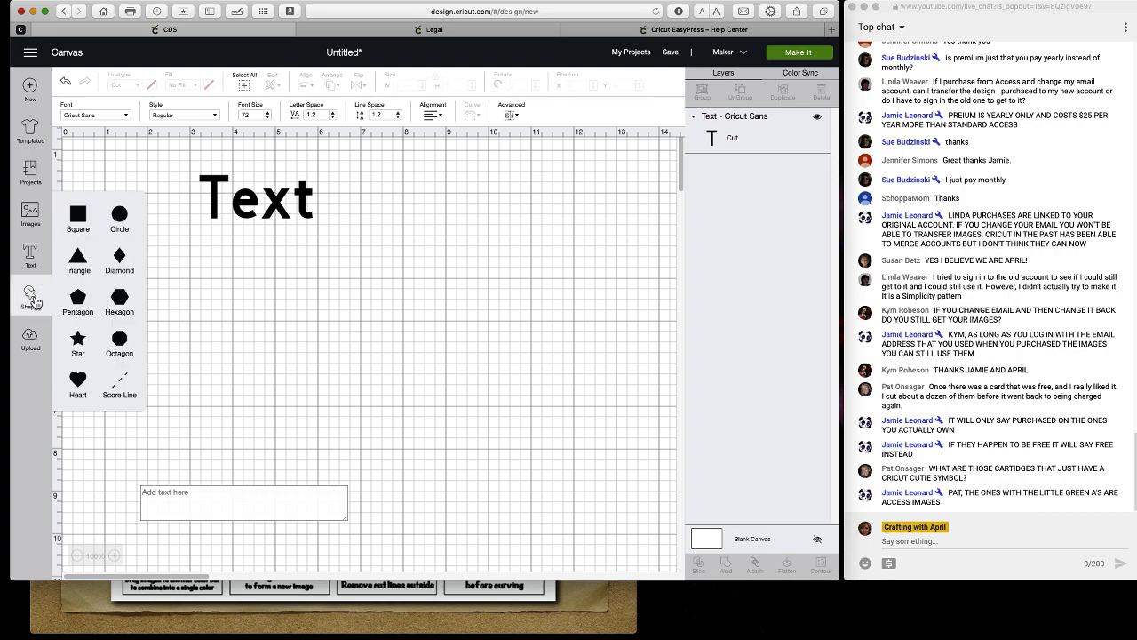
left_click(119, 218)
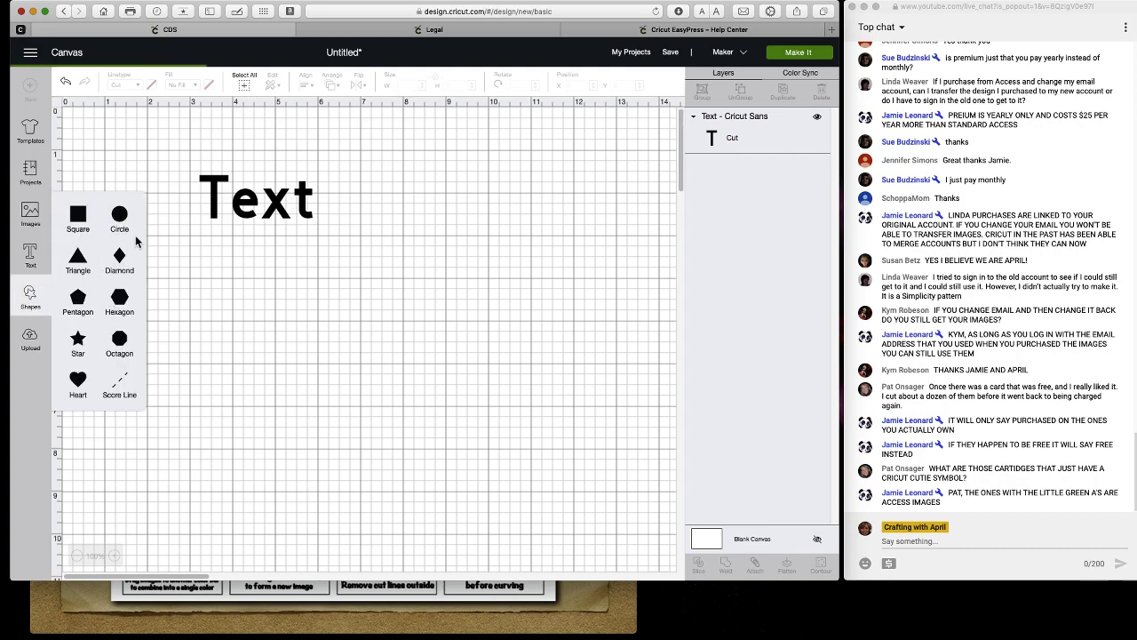
left_click(122, 259)
left_click(121, 300)
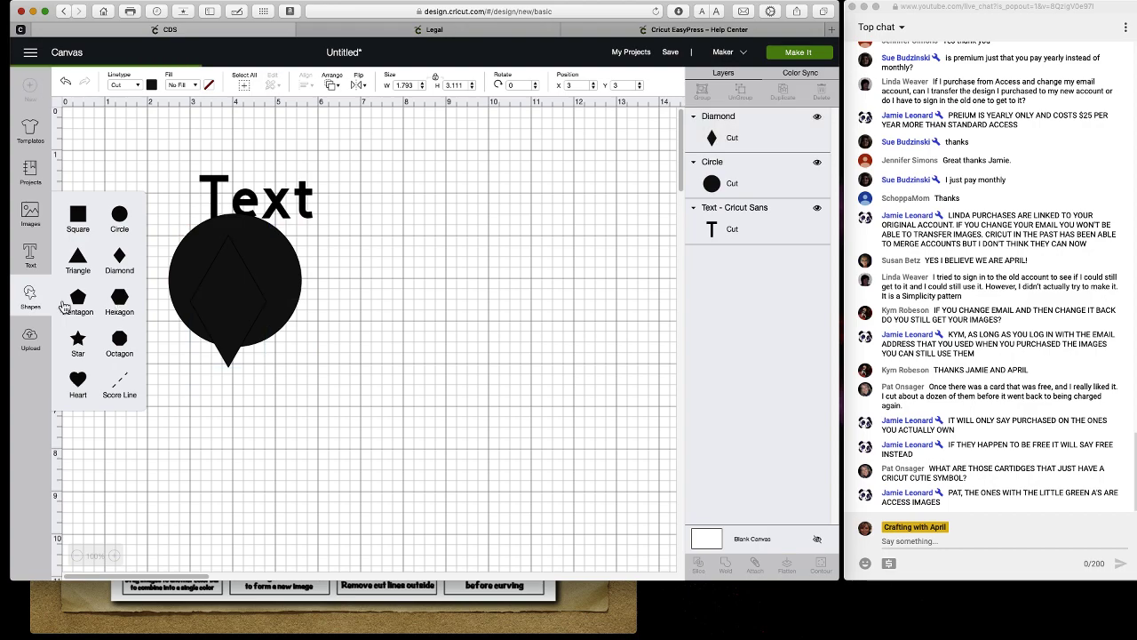
left_click(77, 300)
left_click_drag(293, 338, 475, 348)
left_click_drag(342, 308, 437, 317)
left_click_drag(224, 265, 297, 380)
Add a square and delete the hexagon and the Text object.
left_click(26, 297)
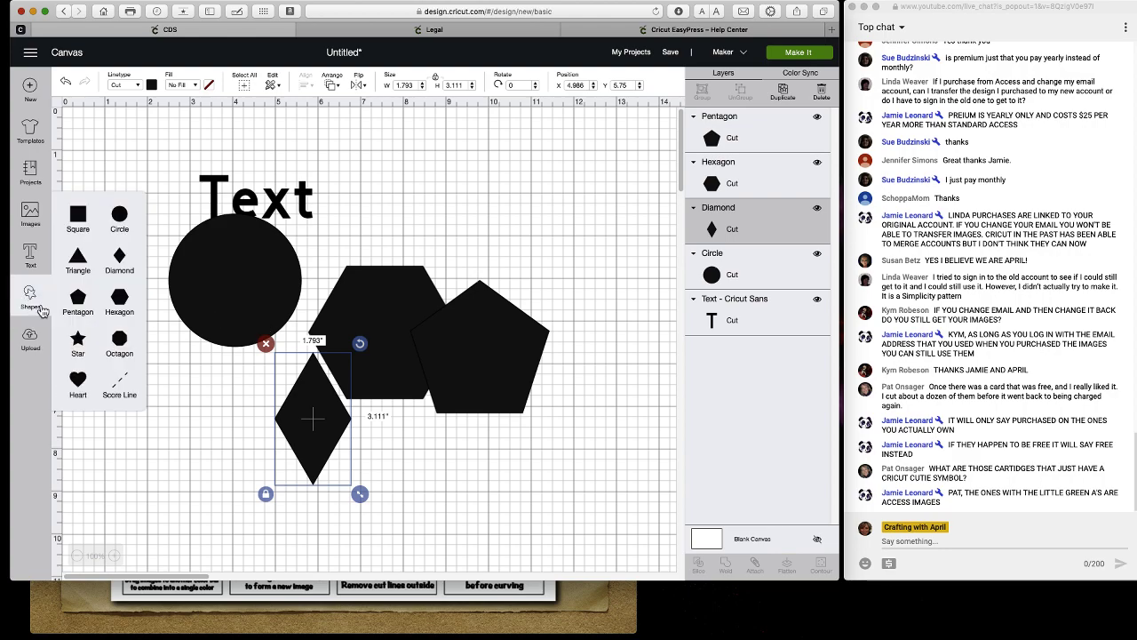
left_click(78, 218)
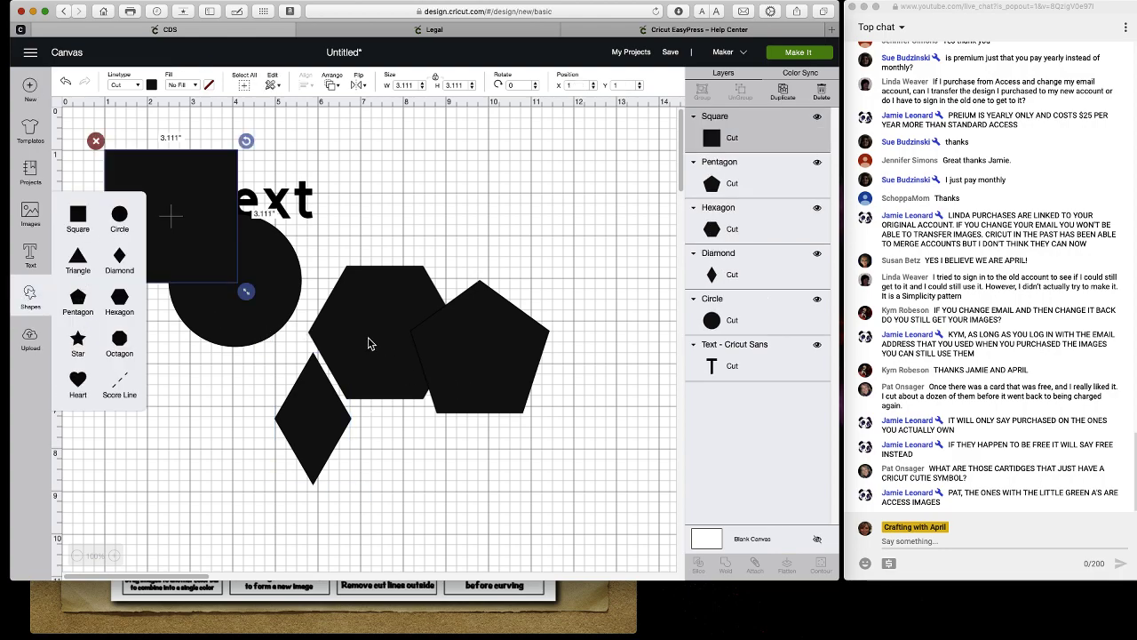
left_click_drag(356, 316, 484, 301)
left_click(454, 242)
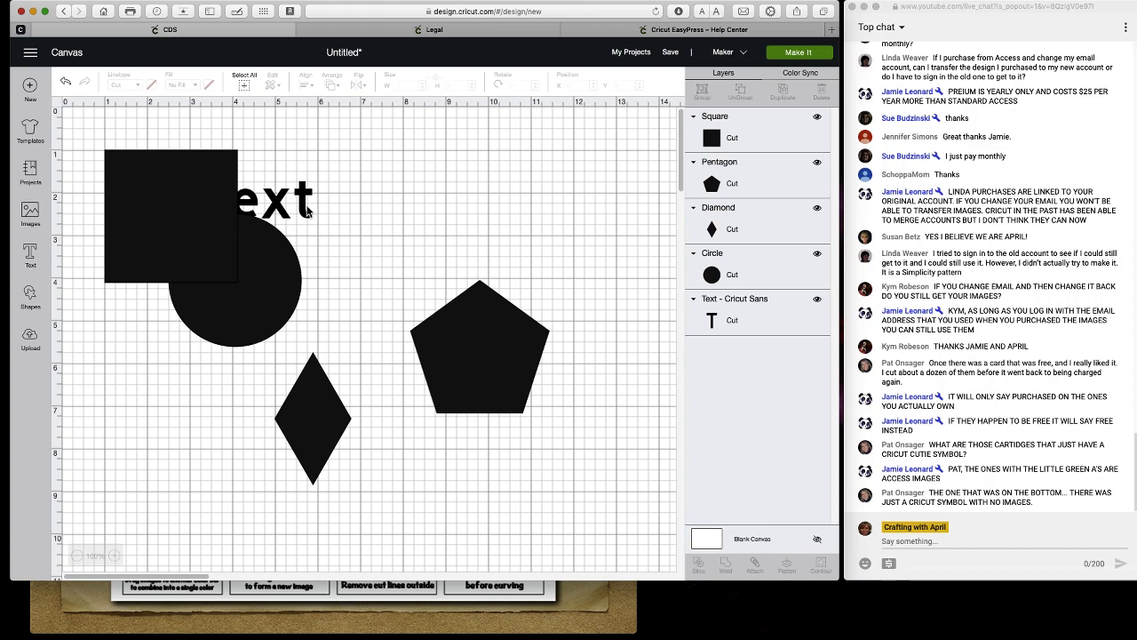
left_click_drag(307, 213, 508, 213)
left_click(393, 169)
Duplicate the circle and place the two circles overlapping either side of the square.
left_click_drag(275, 271, 340, 233)
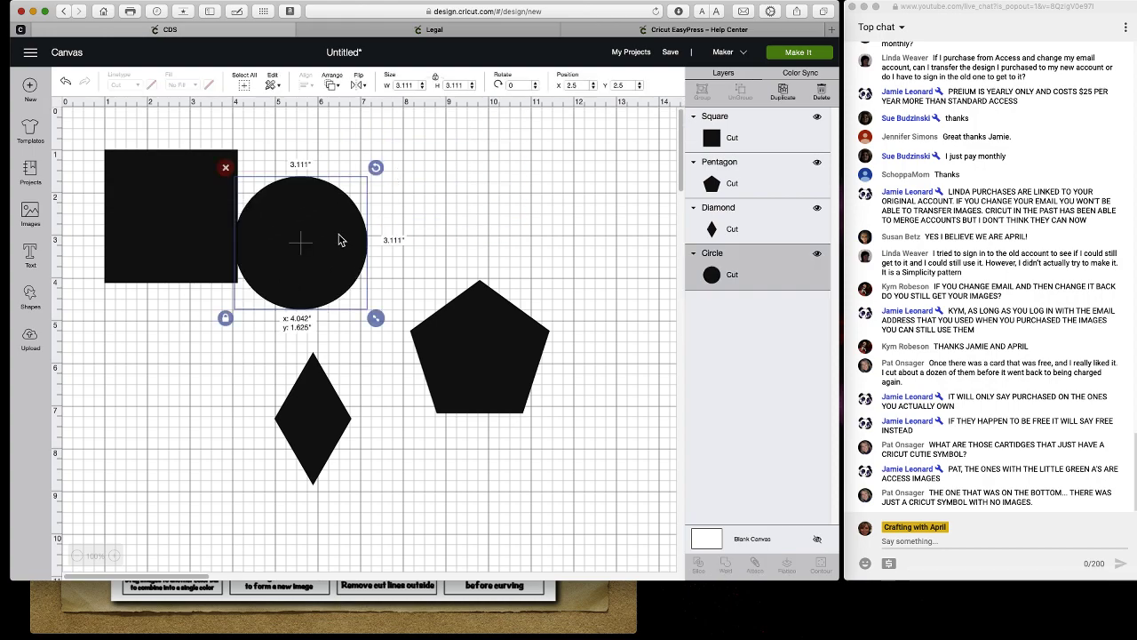
left_click_drag(149, 238, 210, 259)
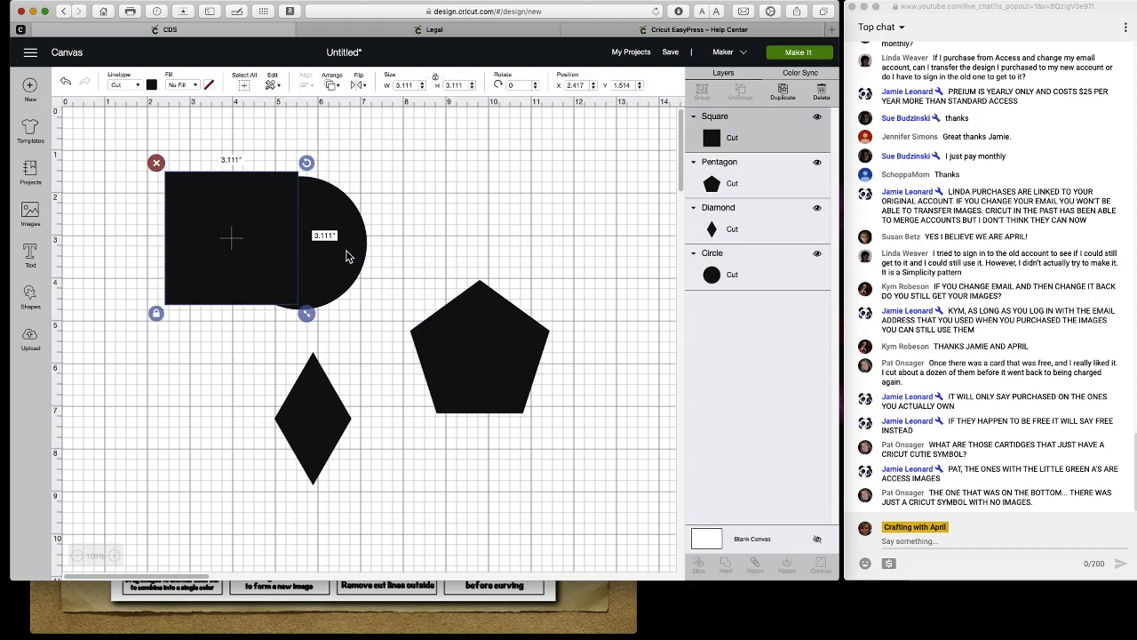
left_click(353, 252)
left_click_drag(360, 251, 356, 239)
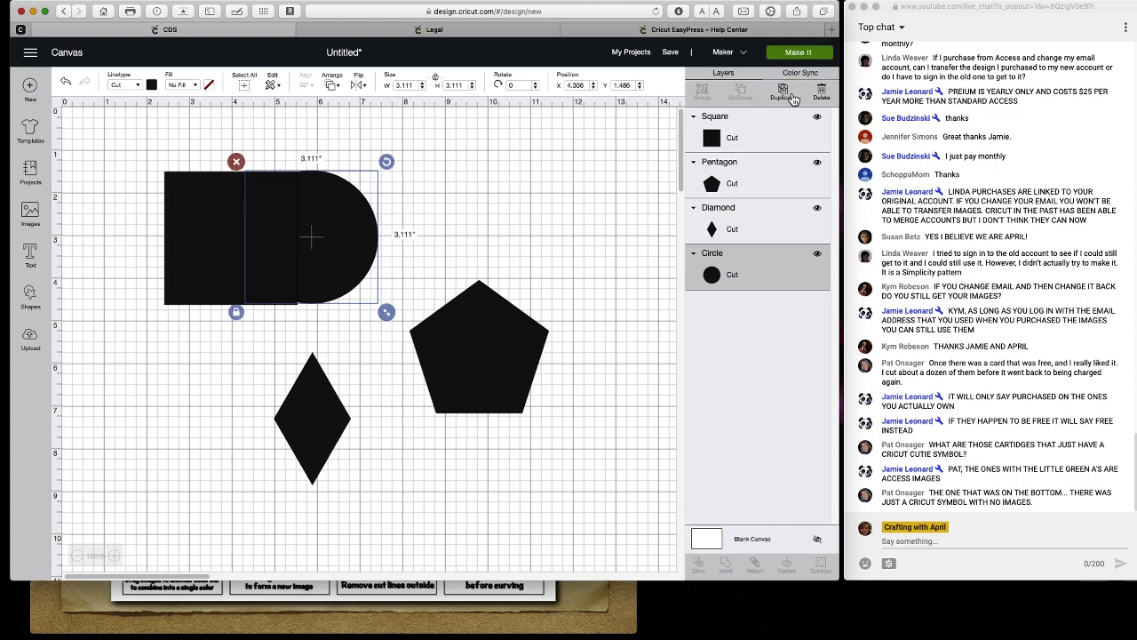
left_click(783, 93)
left_click_drag(261, 210, 70, 209)
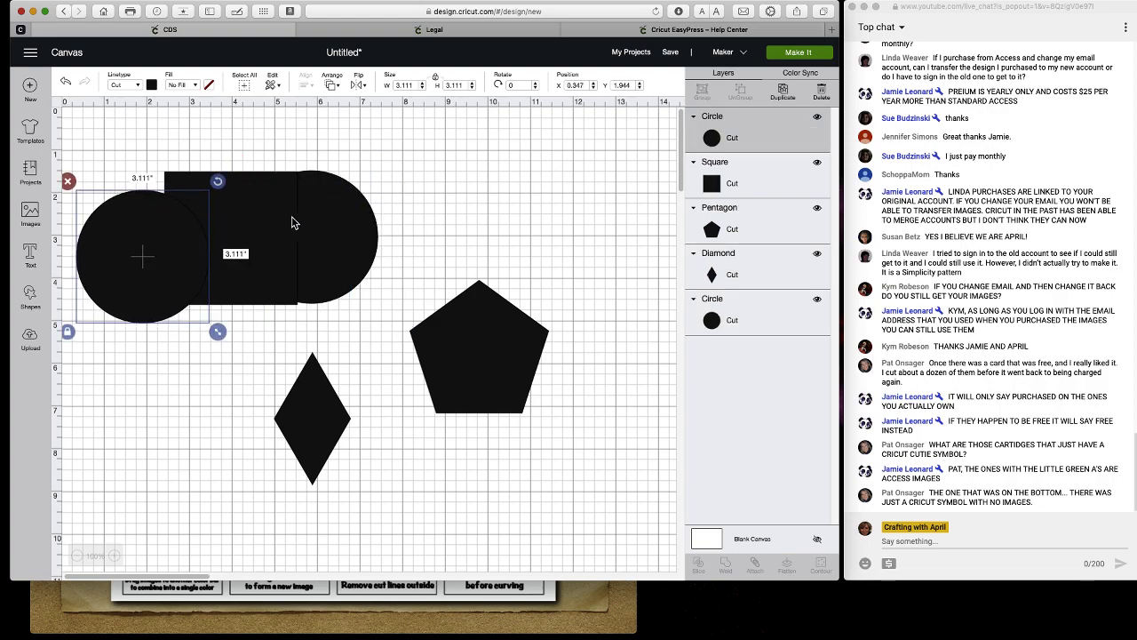
left_click_drag(325, 231, 364, 224)
mouse_move(183, 223)
left_mouse_down()
mouse_move(175, 233)
mouse_move(193, 215)
left_mouse_up()
left_click_drag(358, 221, 322, 227)
Select both circles and the square and centre them vertically.
left_click_drag(438, 226, 71, 191)
left_click(310, 86)
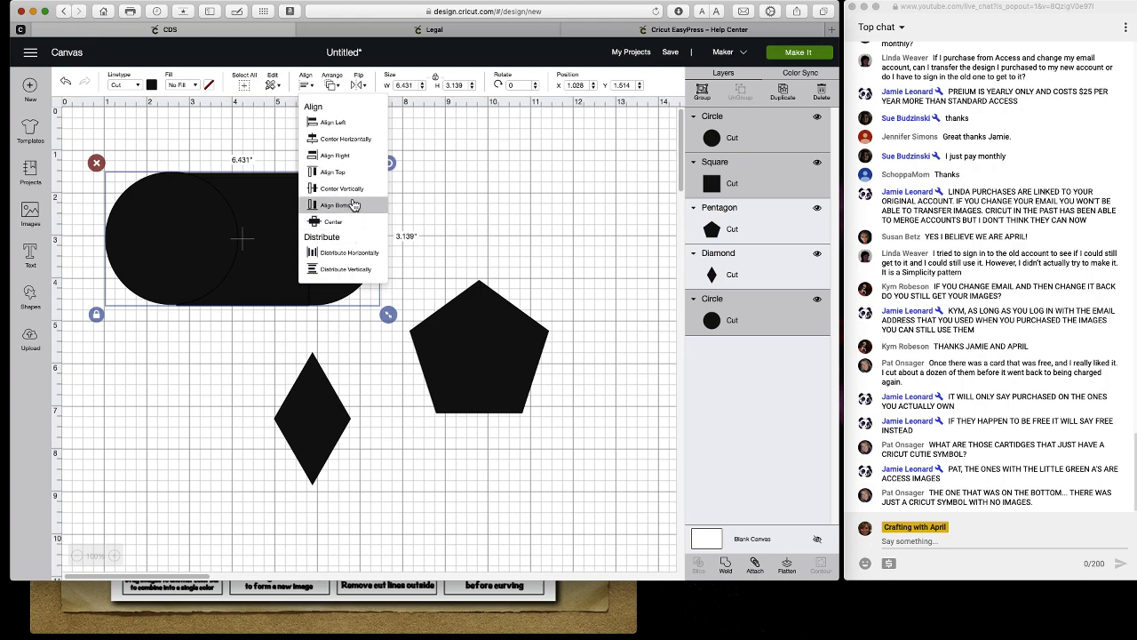
left_click(351, 190)
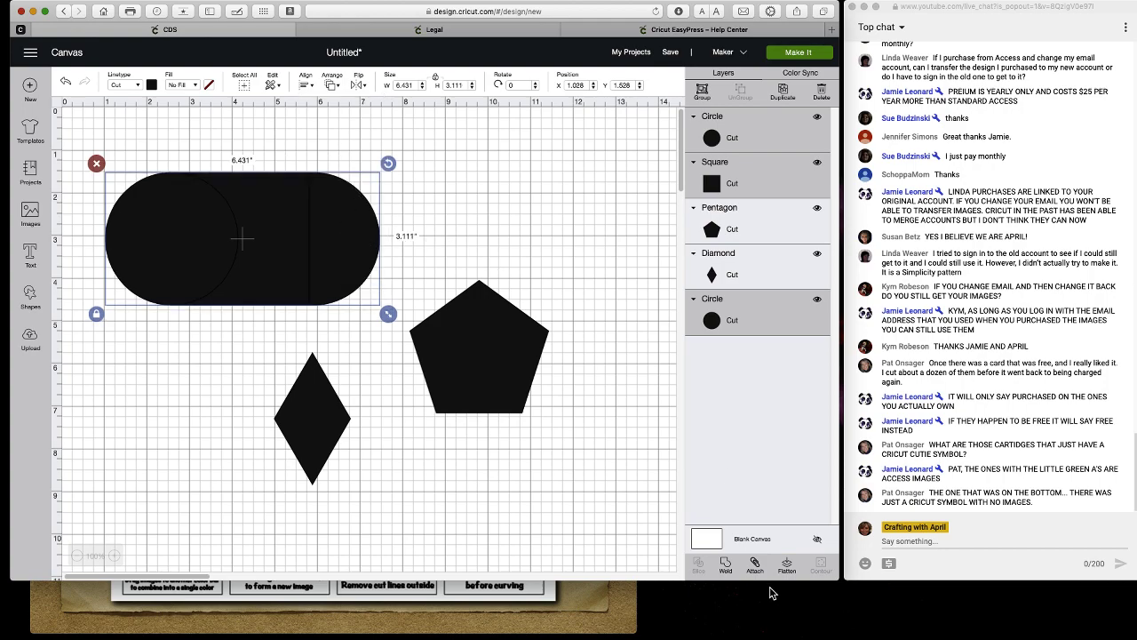
Weld the circles and square into one pill, resize it to 4.444 x 2.15, then go to Upload.
left_click(726, 567)
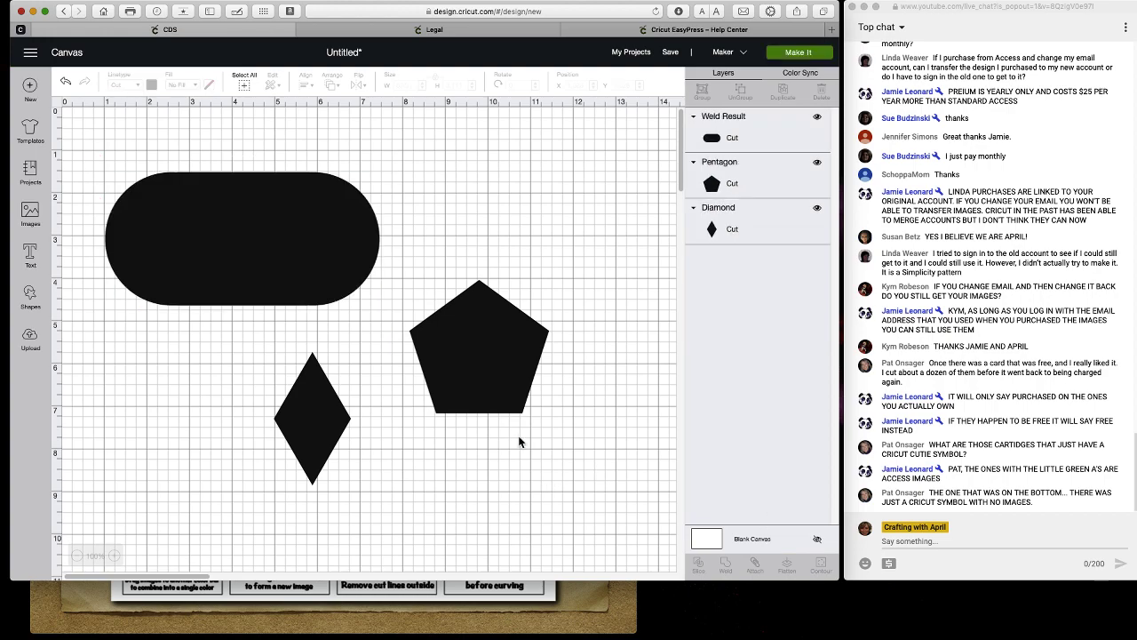
left_click_drag(267, 221, 325, 189)
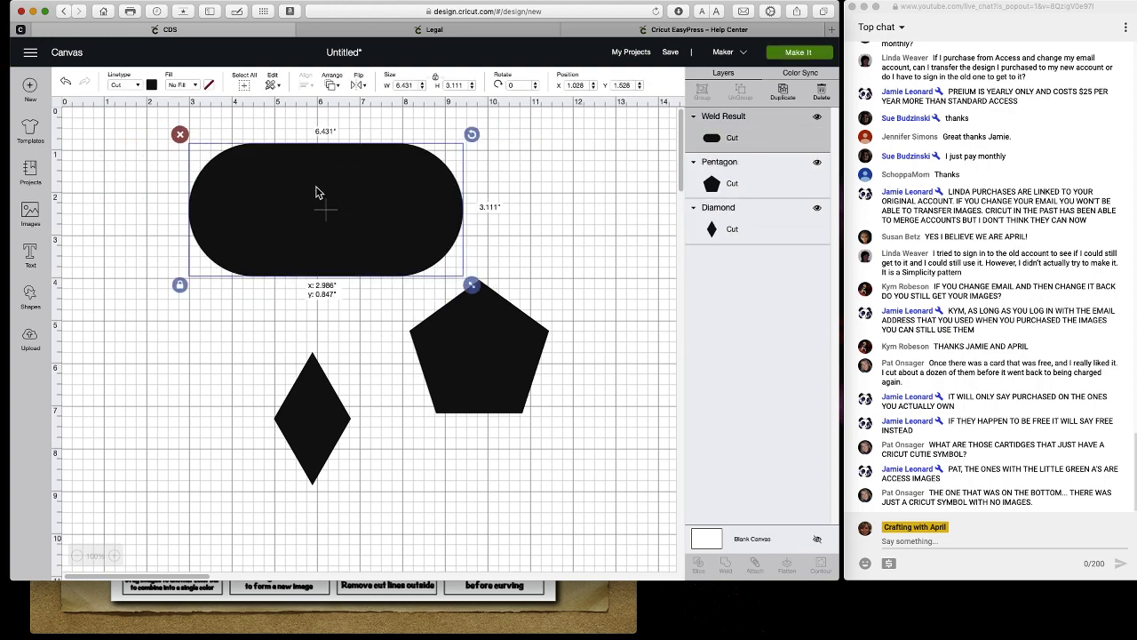
left_click_drag(469, 288, 384, 245)
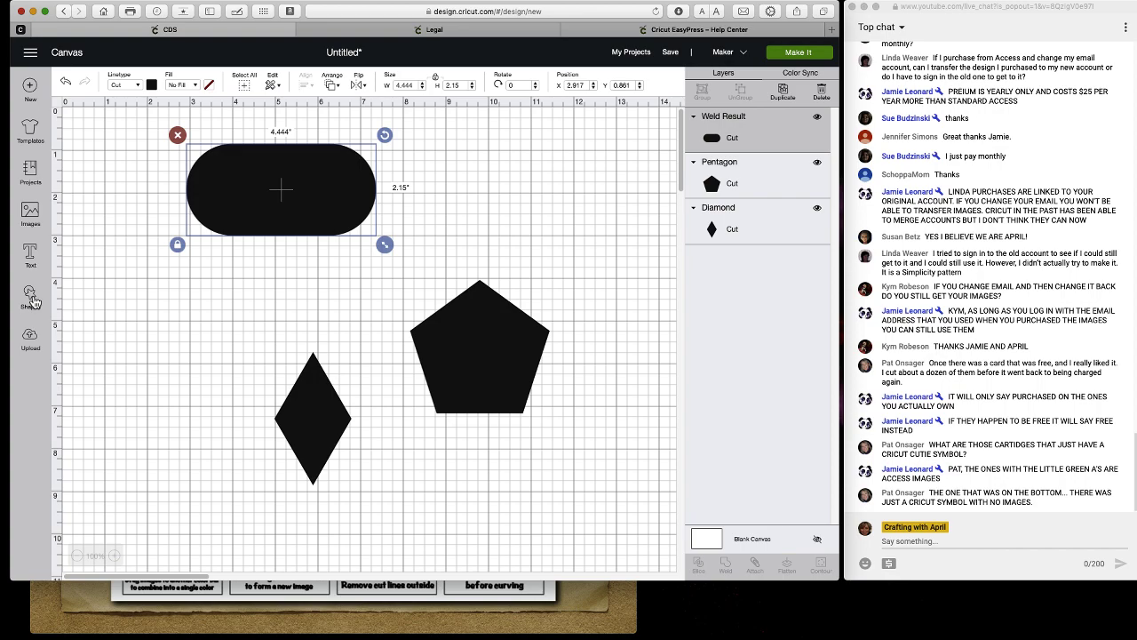
left_click(31, 342)
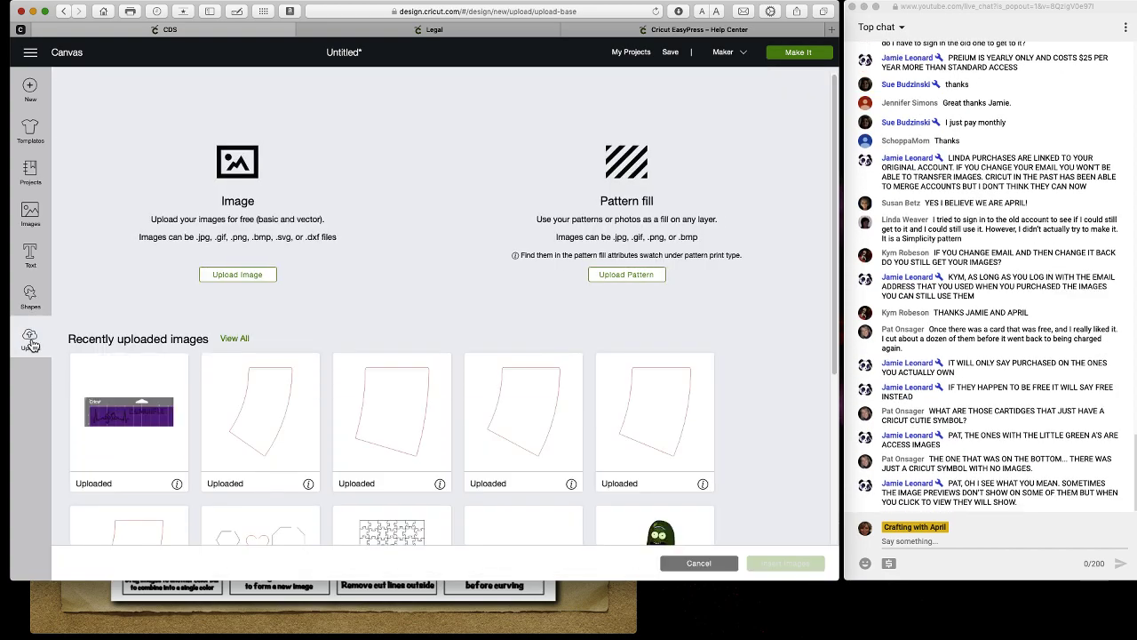
Upload the rainbow banner file as a Complex image, save it as Print Then Cut, and select its thumbnail.
left_click(244, 277)
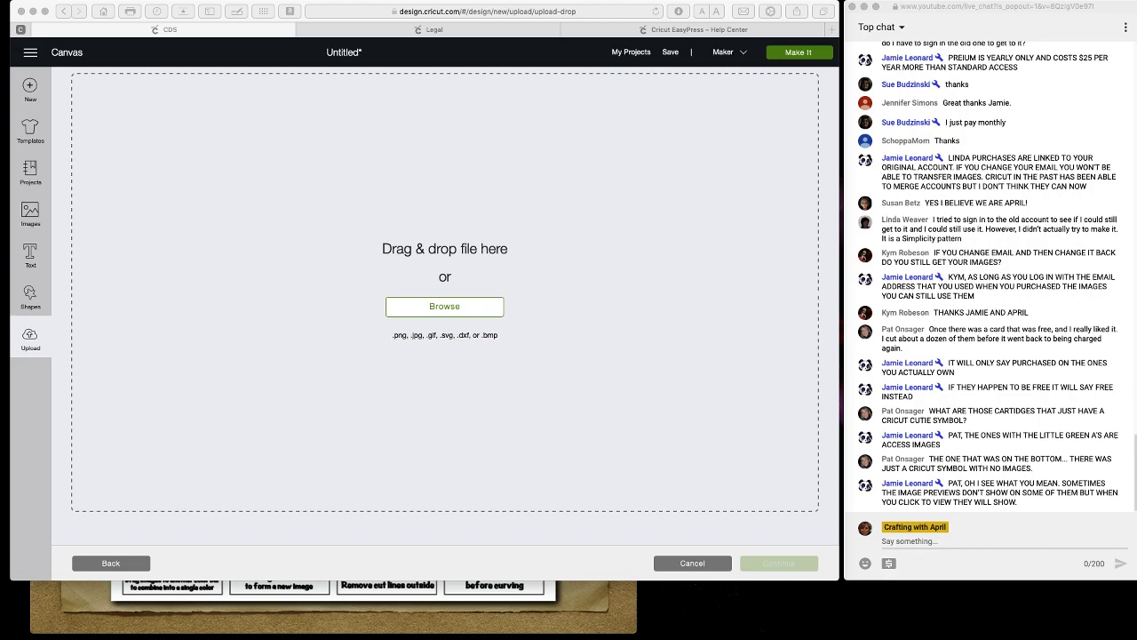
left_click_drag(18, 302, 450, 225)
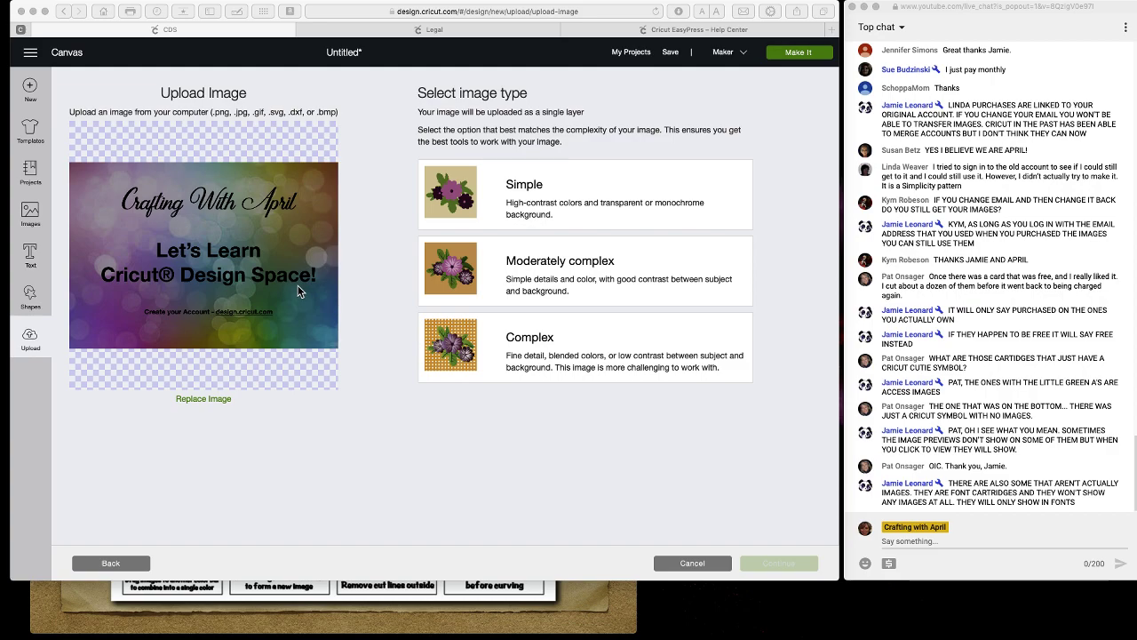
left_click(325, 288)
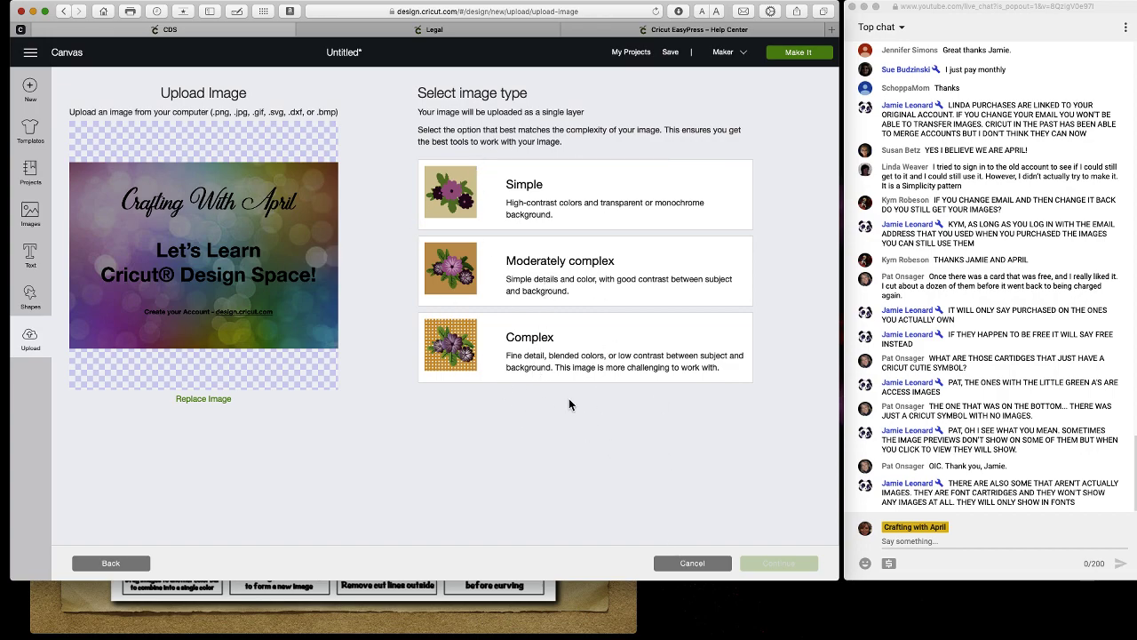
left_click(551, 352)
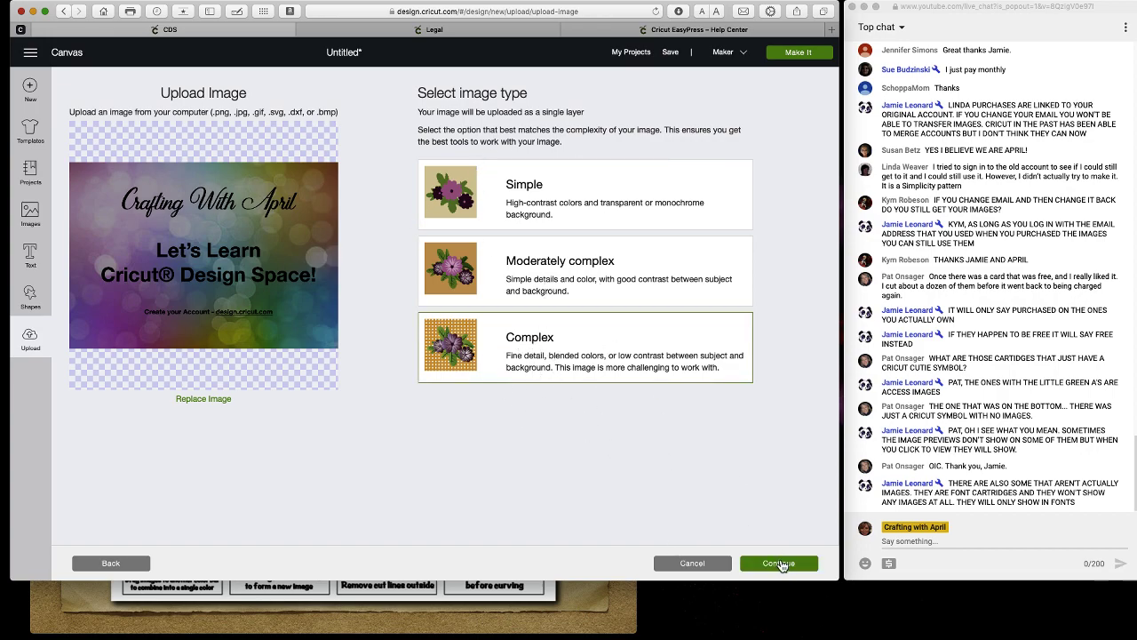
left_click(779, 562)
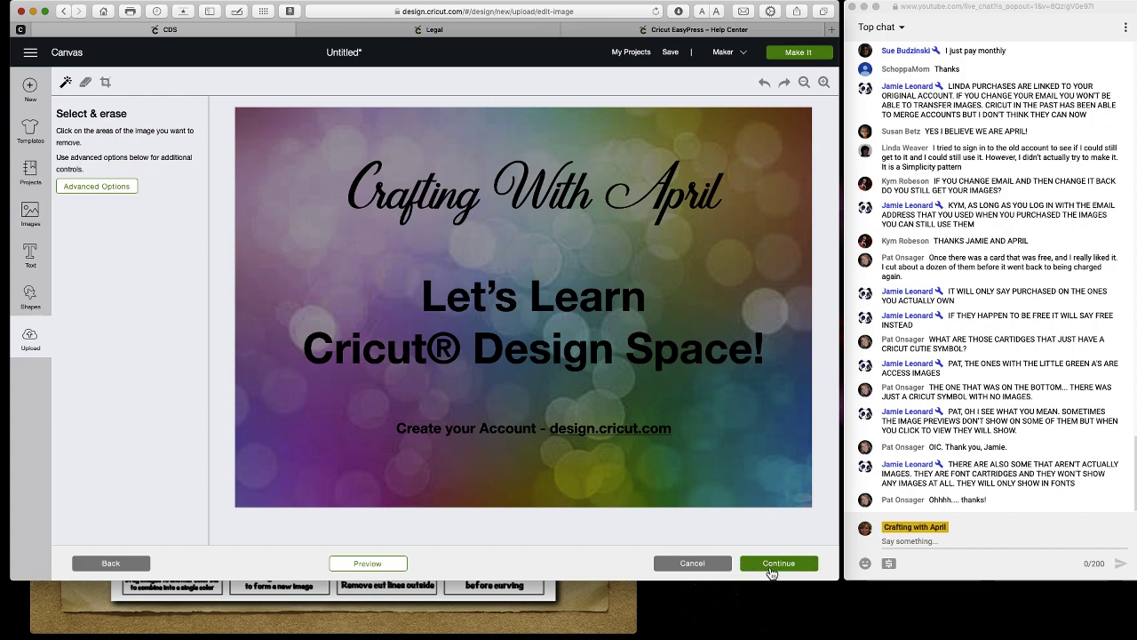
left_click(778, 565)
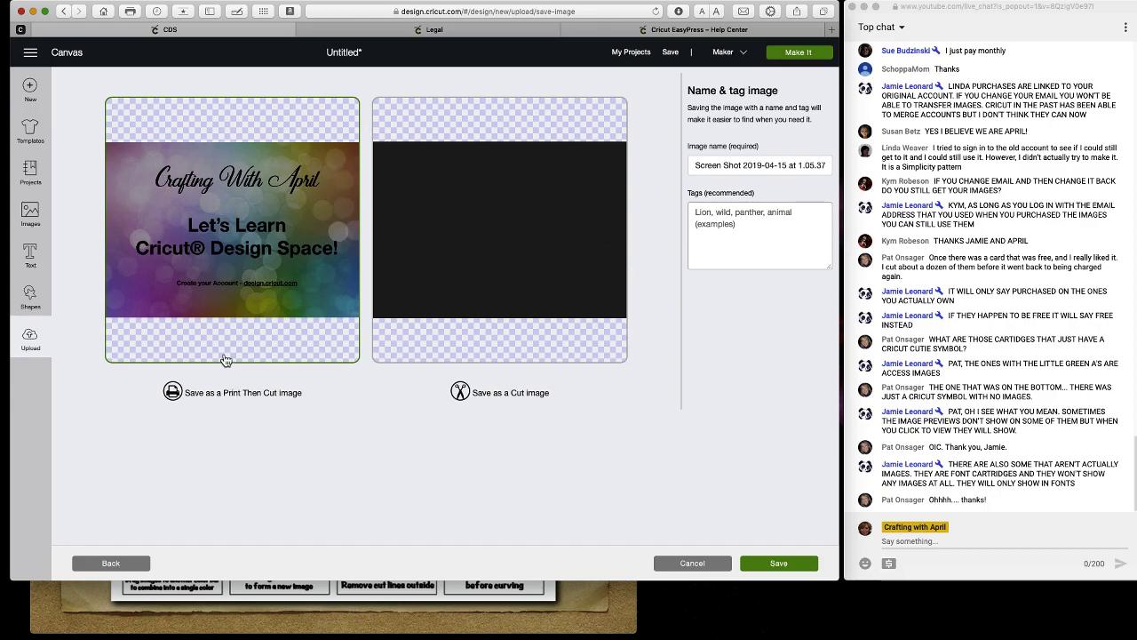
left_click(778, 565)
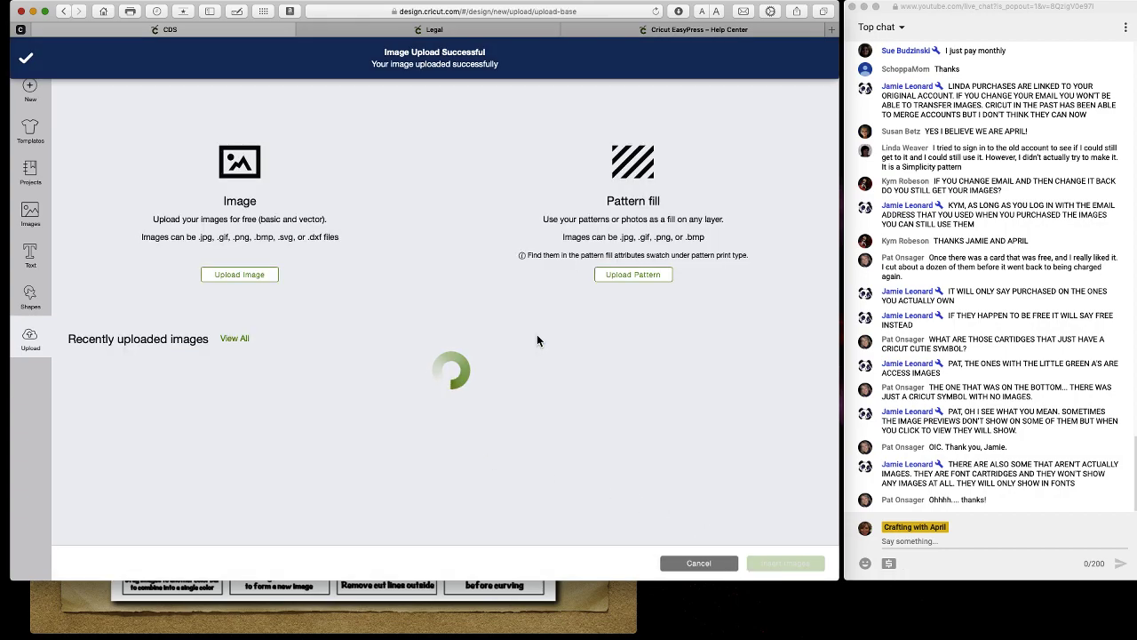
left_click(97, 422)
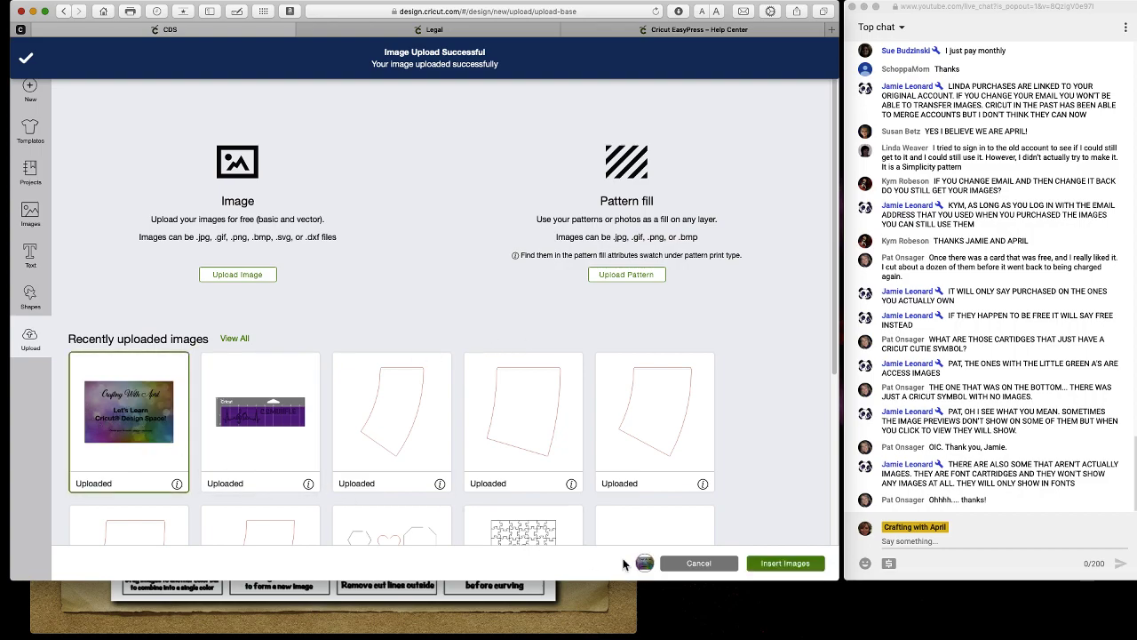
Insert the selected banner onto the canvas as an 11.5 by 7.97 Cut | Print layer.
left_click(793, 565)
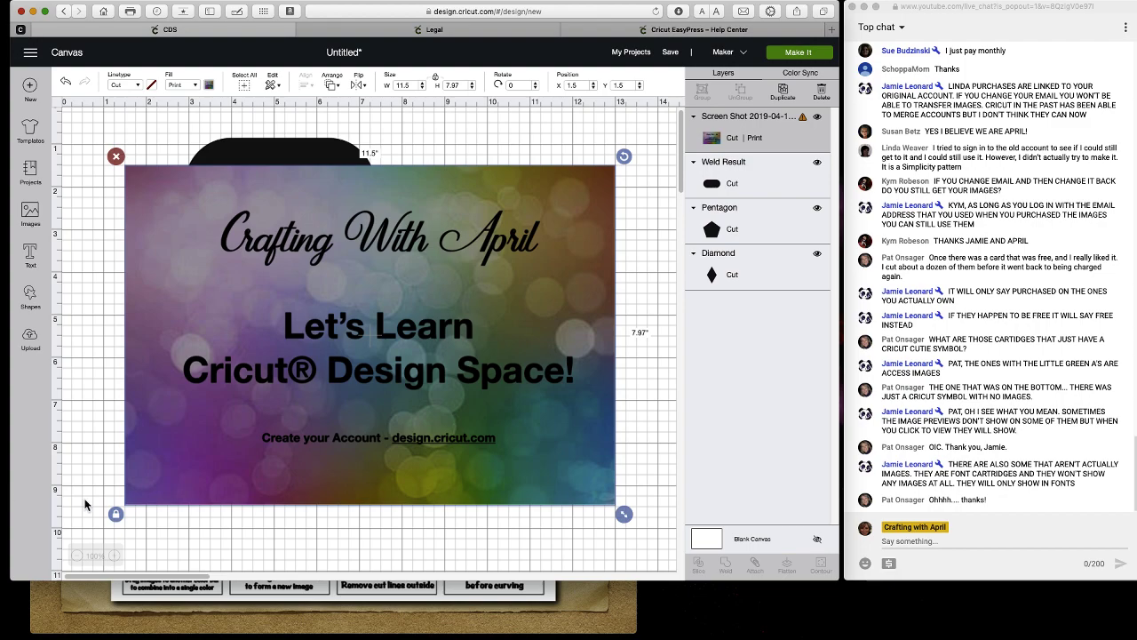
Bring the CDS Cheat Sheet window forward in Preview, reposition it, then minimize it.
left_click(237, 622)
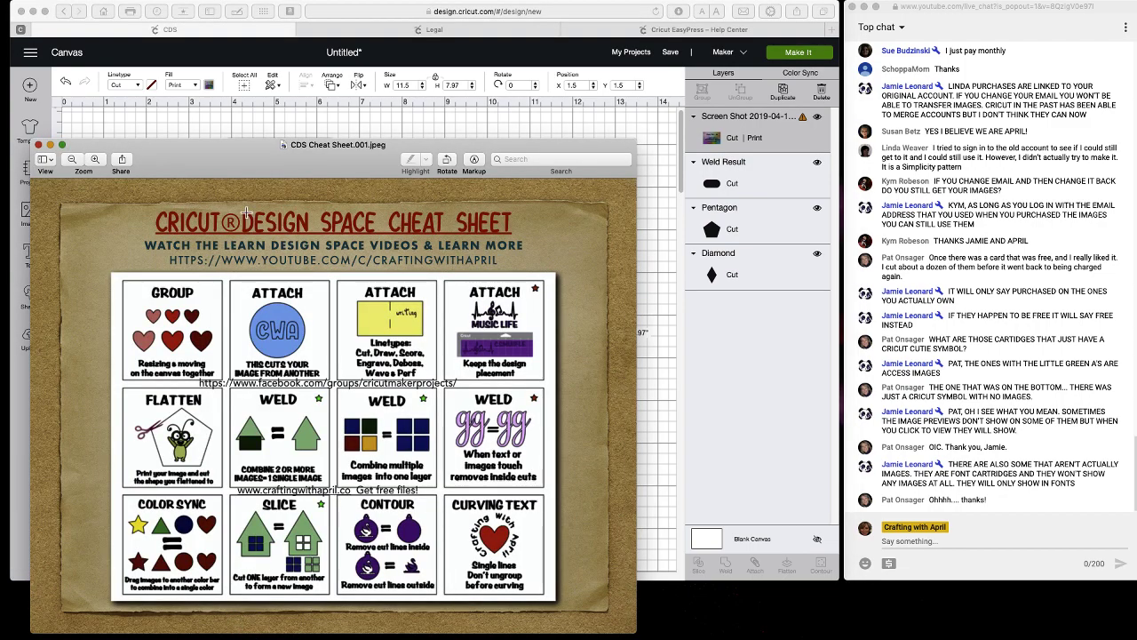
left_click_drag(265, 165, 179, 158)
key("super+w")
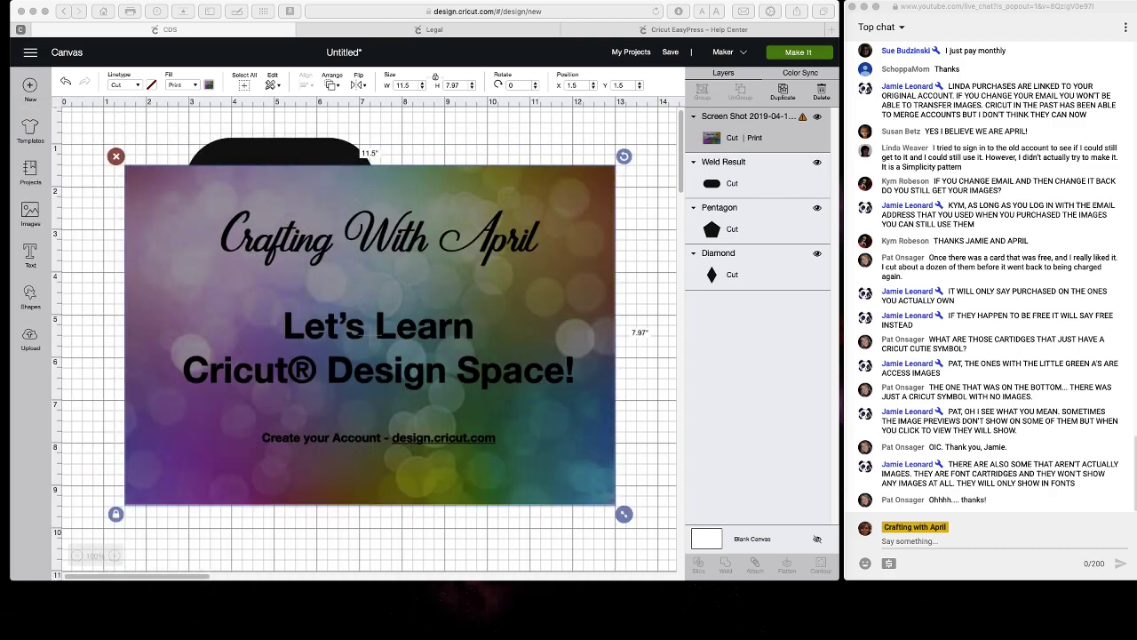
mouse_move(0, 129)
left_mouse_down()
mouse_move(533, 112)
mouse_move(518, 97)
left_mouse_up()
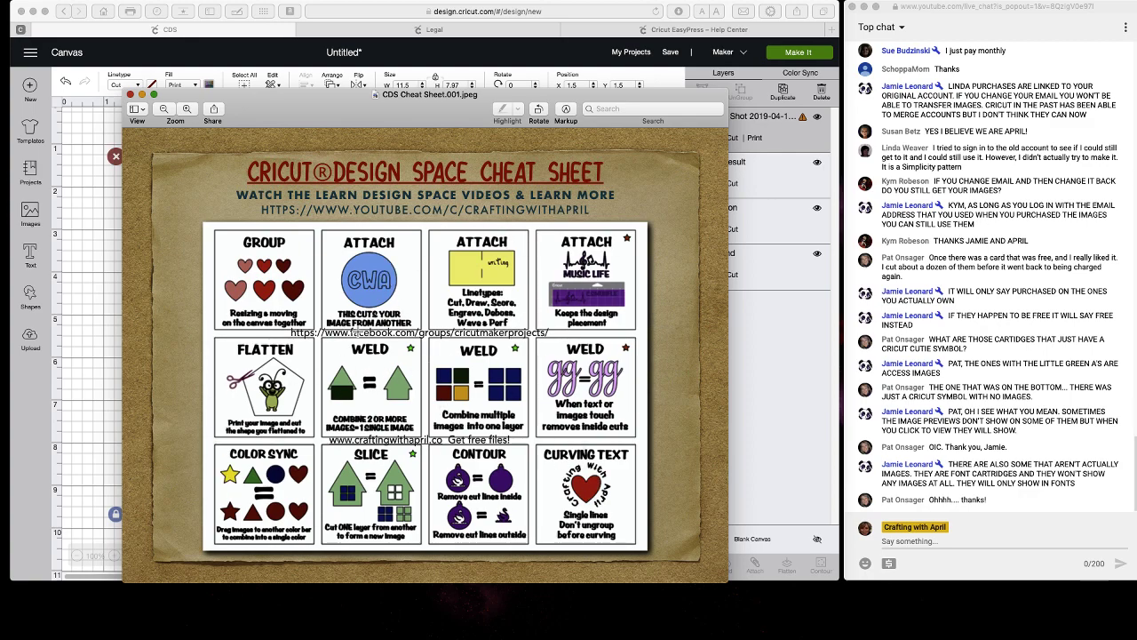
left_click(142, 95)
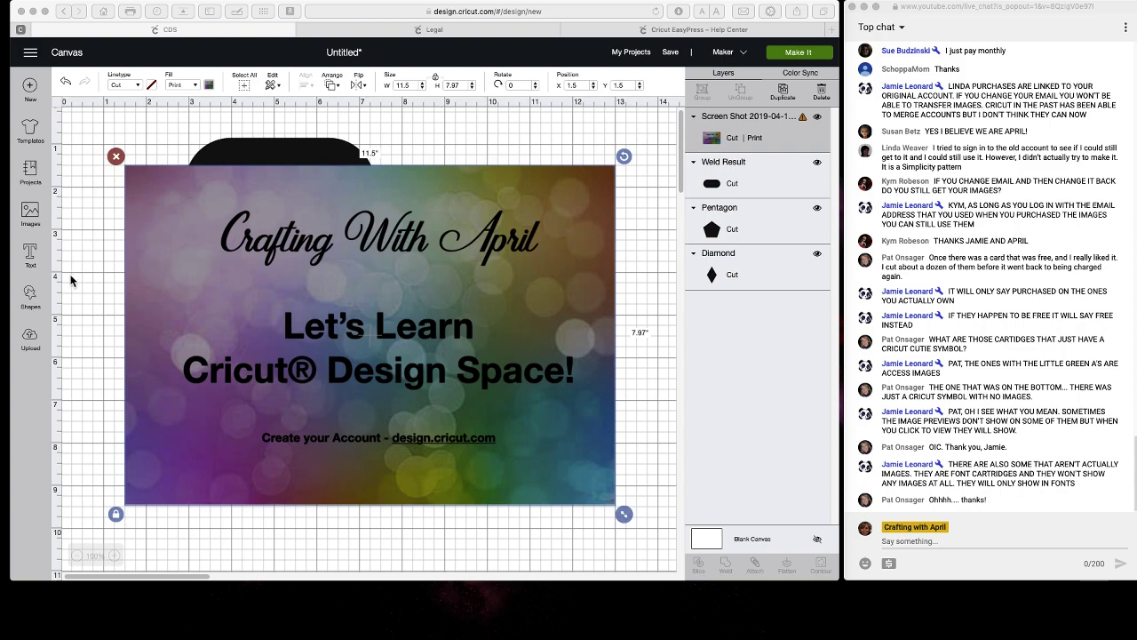
Return to the Upload page showing the Image and Pattern fill upload options.
left_click(30, 338)
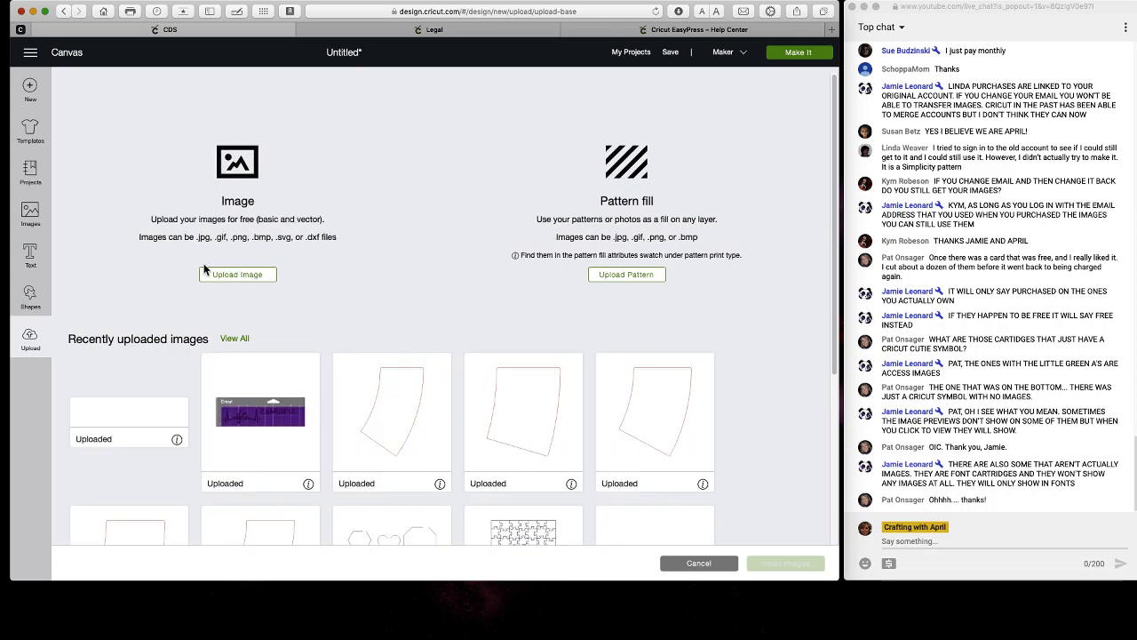
Upload the holly border file as a vector named Holly Border and insert it at 5.649 by 3.898.
left_click(254, 278)
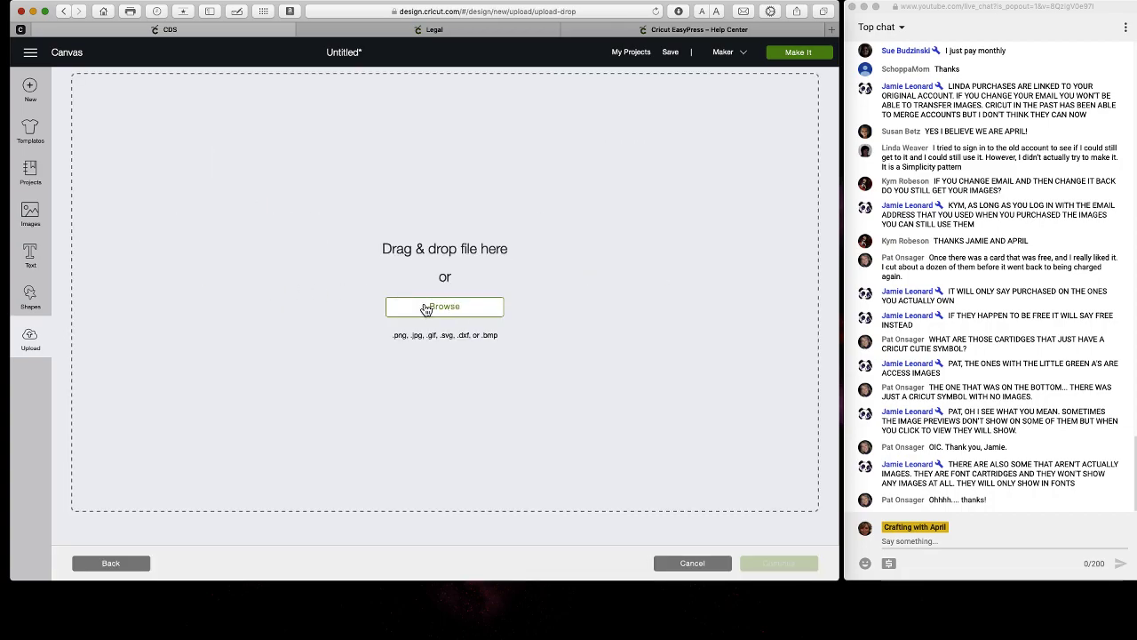
left_click_drag(445, 305, 330, 261)
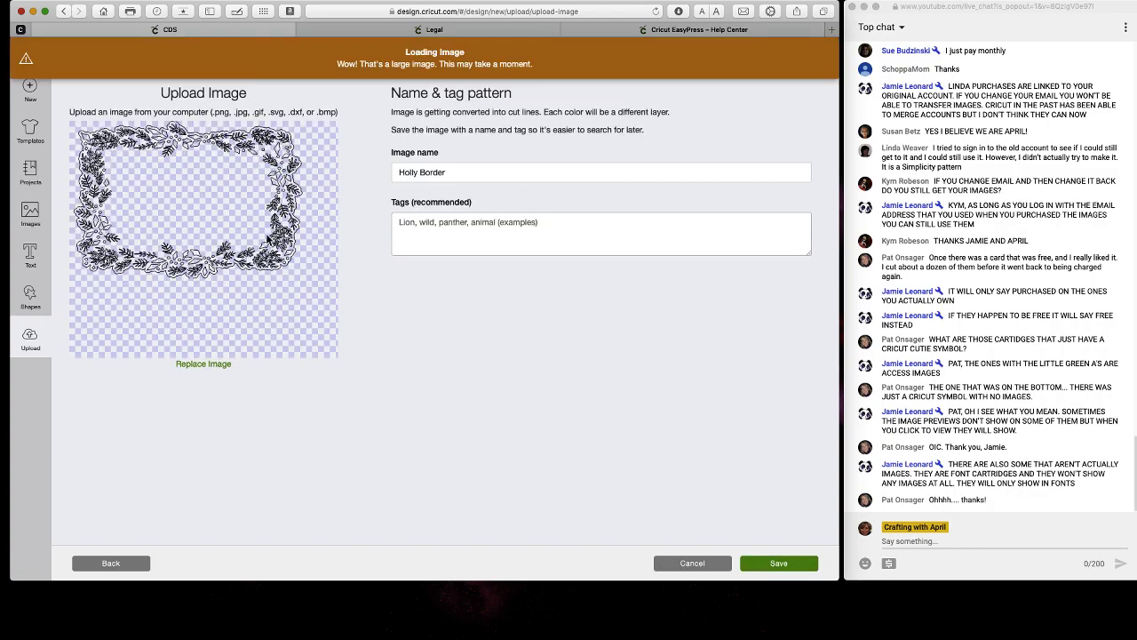
left_click(460, 173)
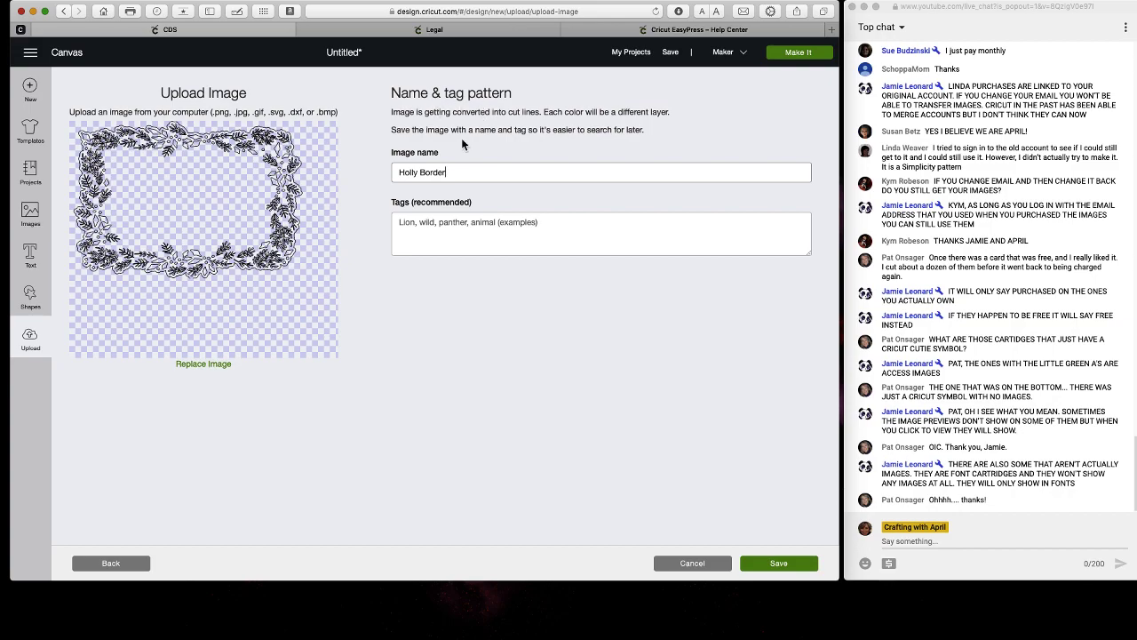
left_click(433, 244)
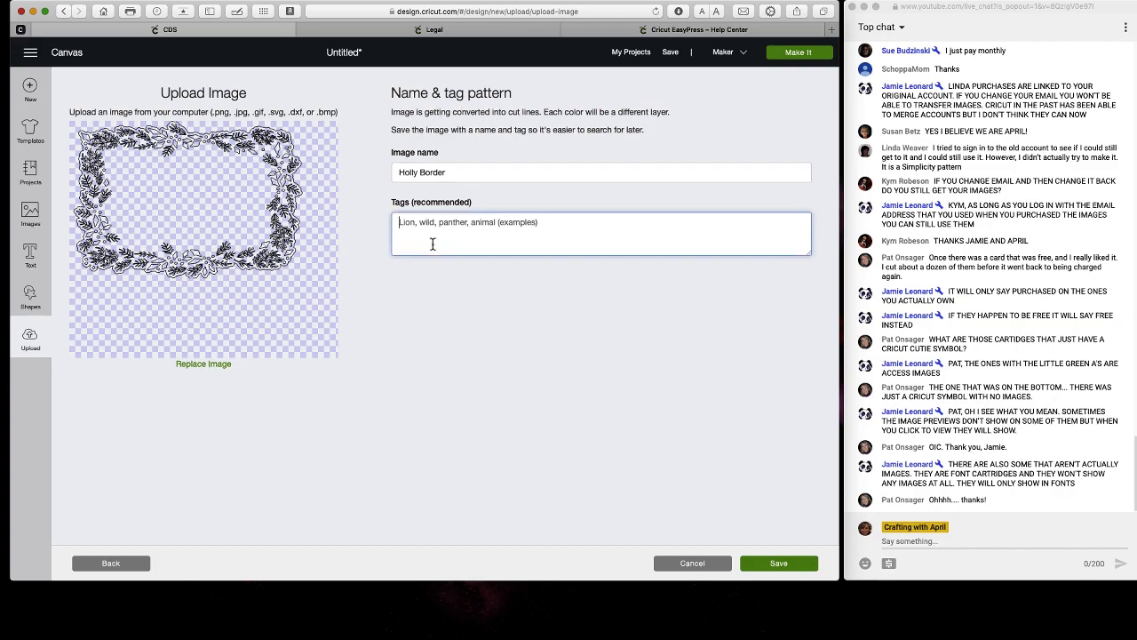
left_click(777, 563)
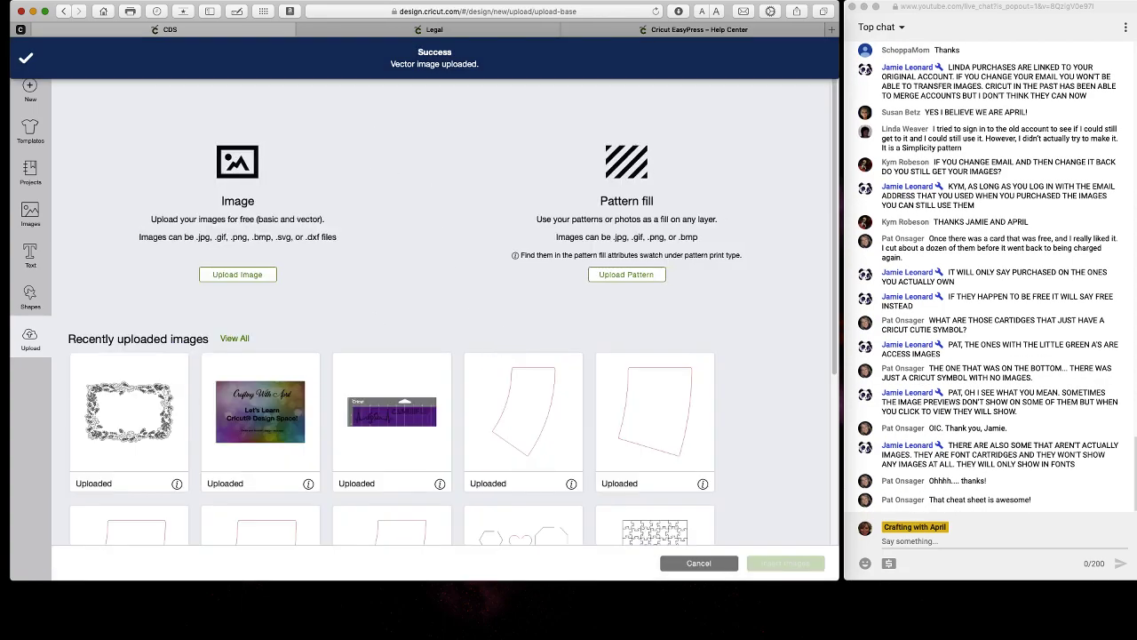
left_click(138, 409)
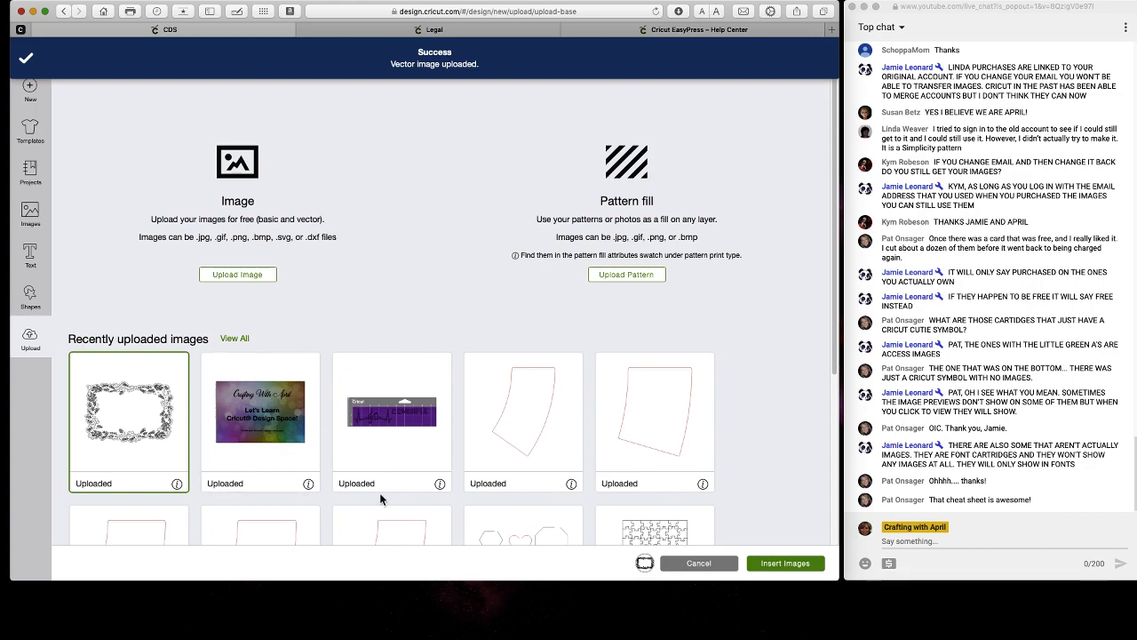
left_click(755, 563)
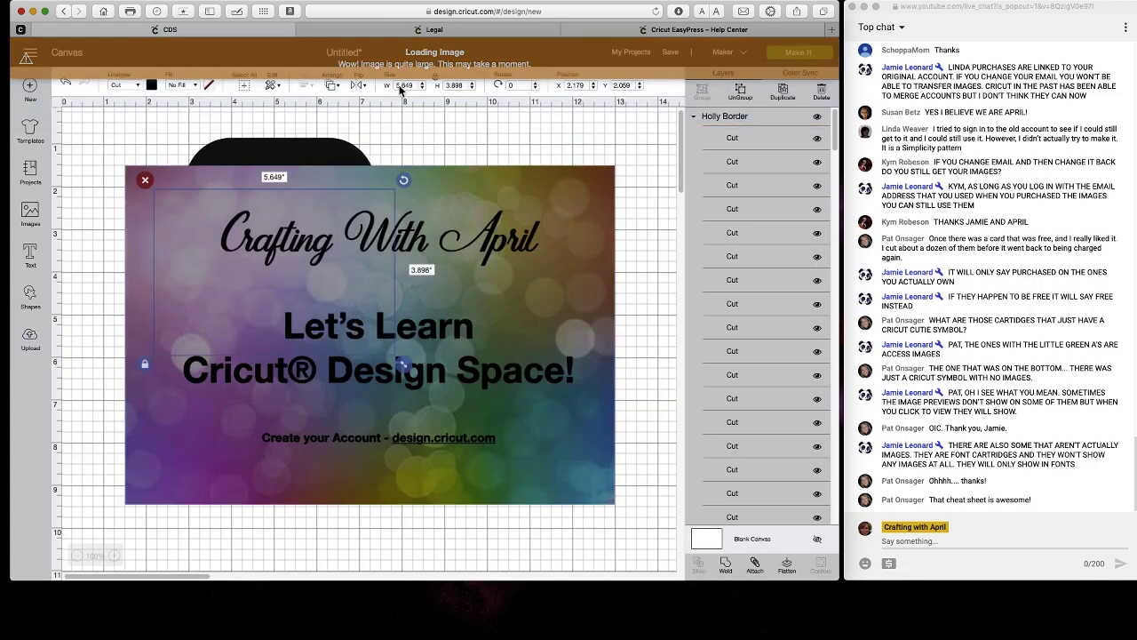
Delete the banner photo and the rounded rectangle from the canvas.
left_click_drag(335, 236, 499, 307)
left_click_drag(225, 366, 227, 519)
key("Delete")
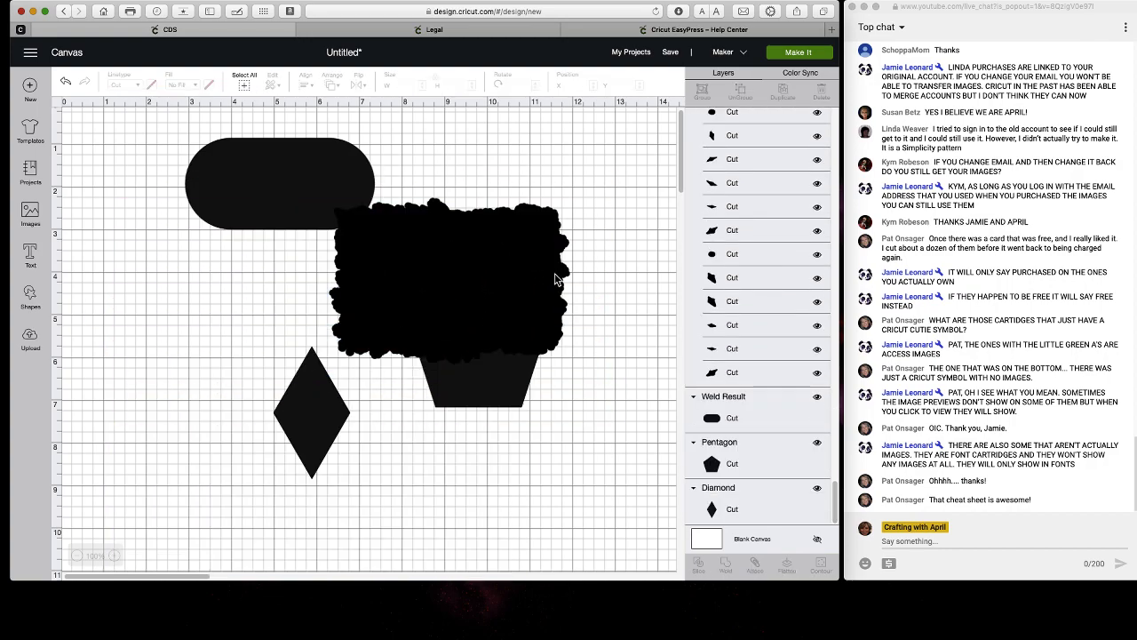
left_click(292, 196)
left_click_drag(293, 196, 168, 262)
left_click_drag(69, 222, 100, 224)
left_click(92, 195)
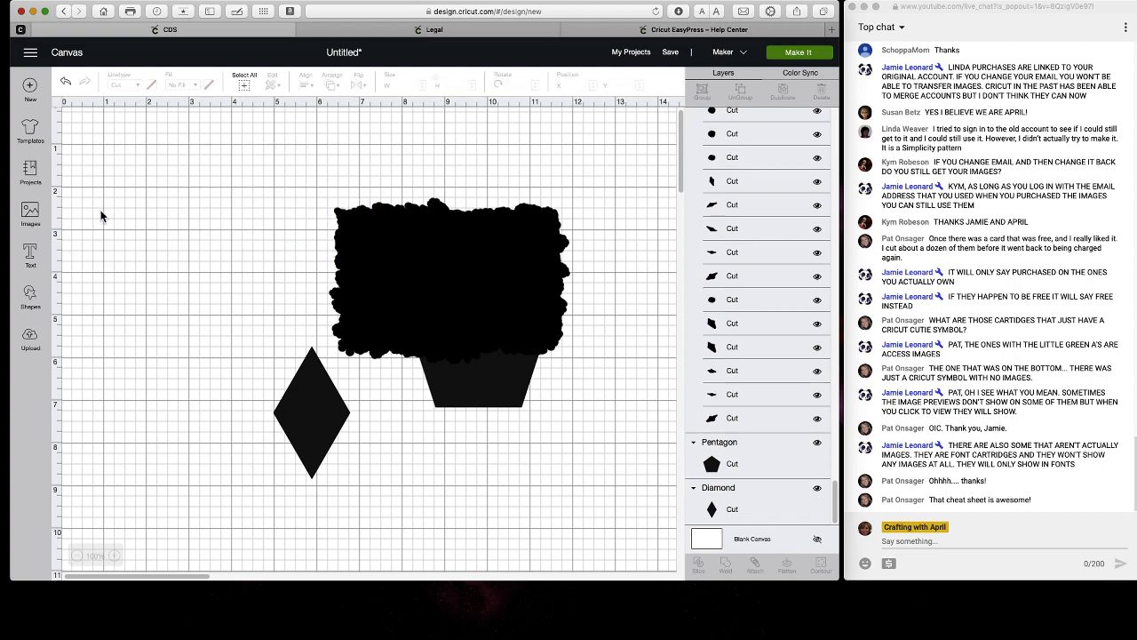
Delete the diamond and pentagon test shapes.
left_click(306, 444)
left_click(264, 335)
left_click_drag(440, 403, 153, 534)
left_click_drag(196, 473, 219, 286)
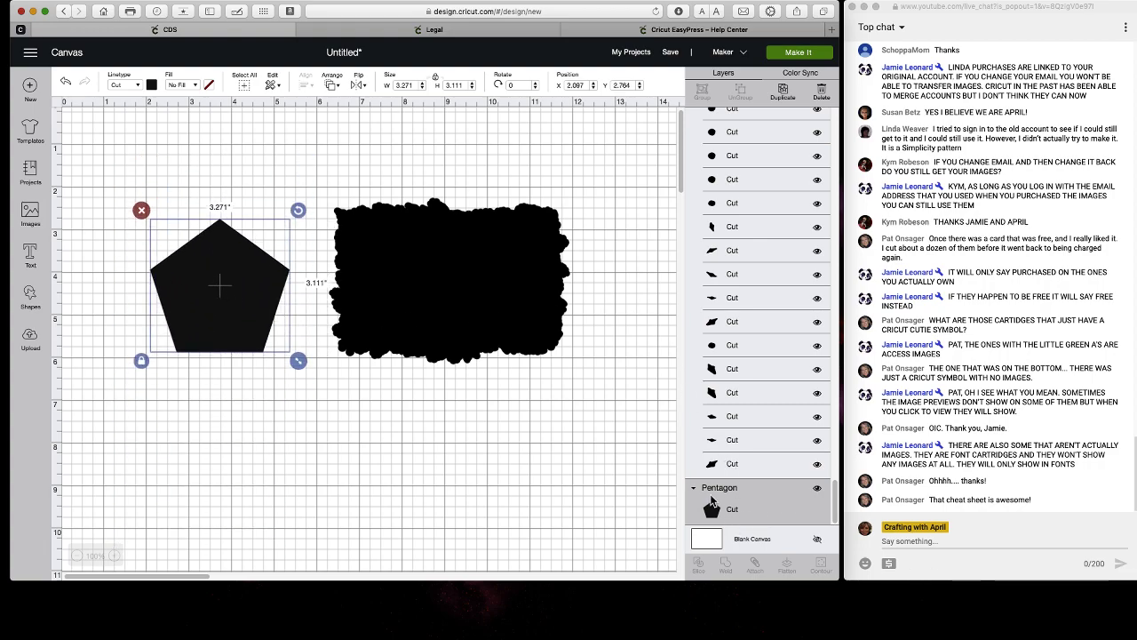
left_click(142, 211)
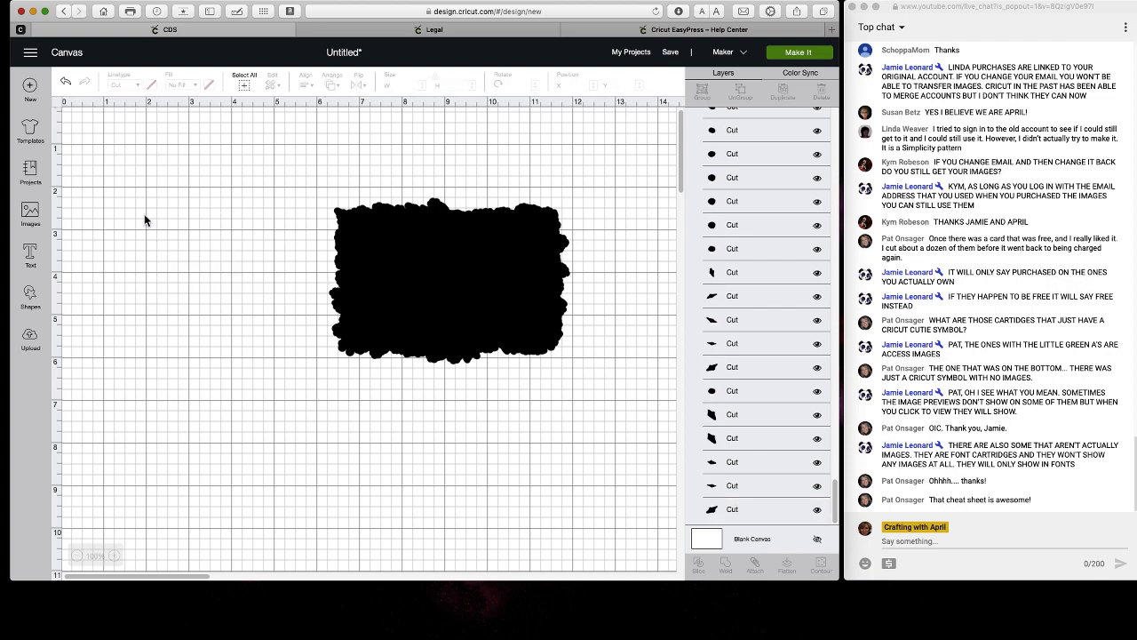
Ungroup Holly Border, hide its black backing, and weld the leaf pieces together.
scroll(764, 302, "up", 5)
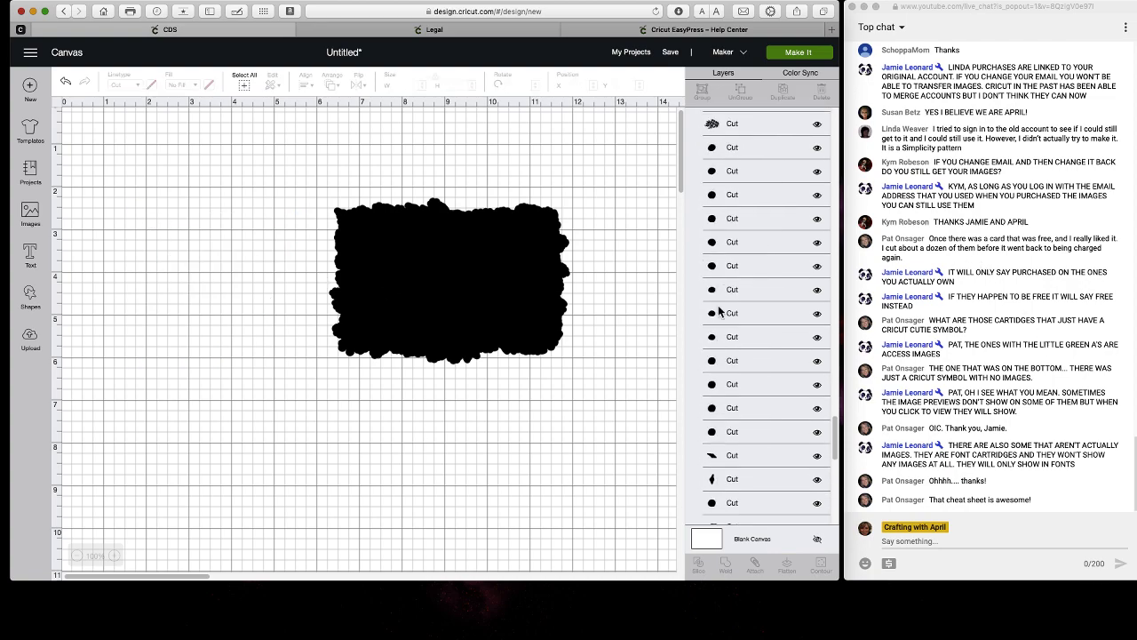
left_click(521, 319)
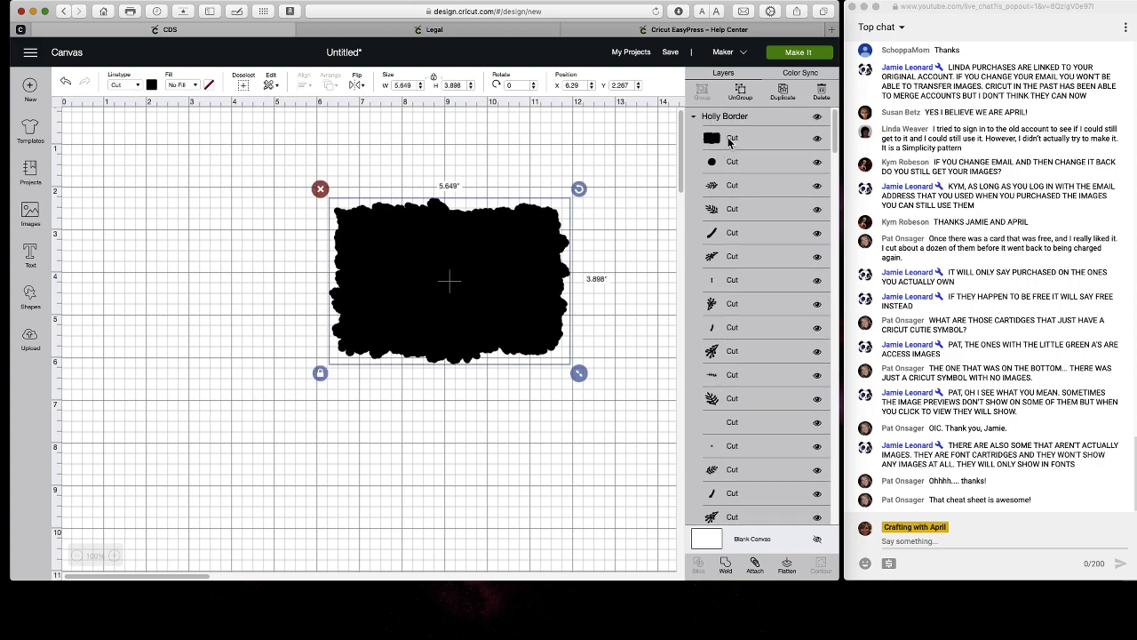
left_click(743, 96)
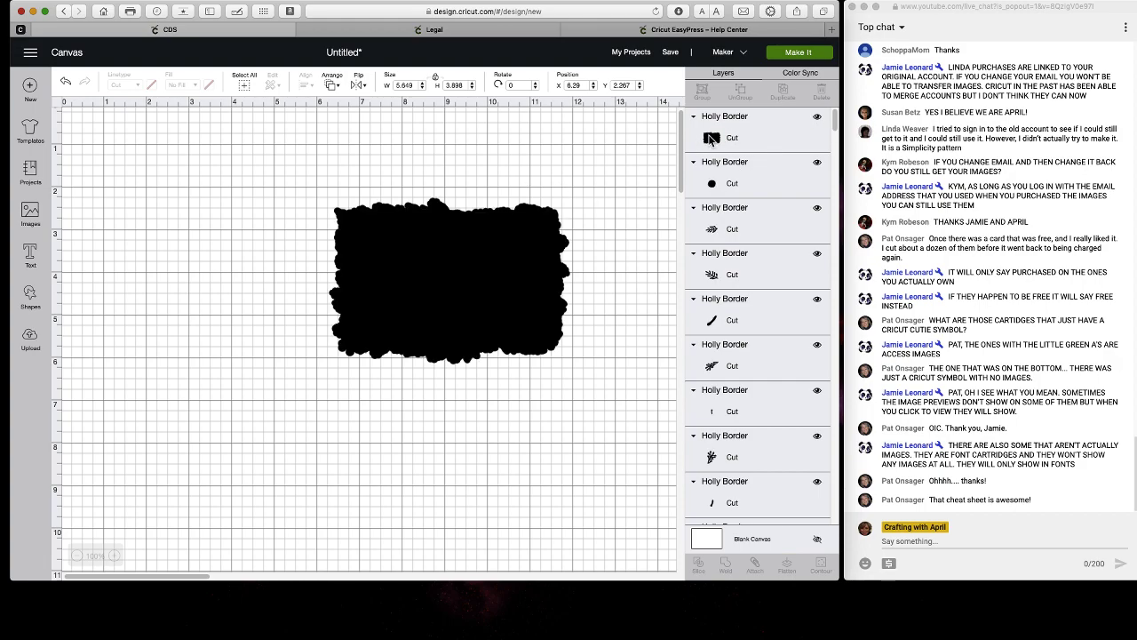
left_click(817, 117)
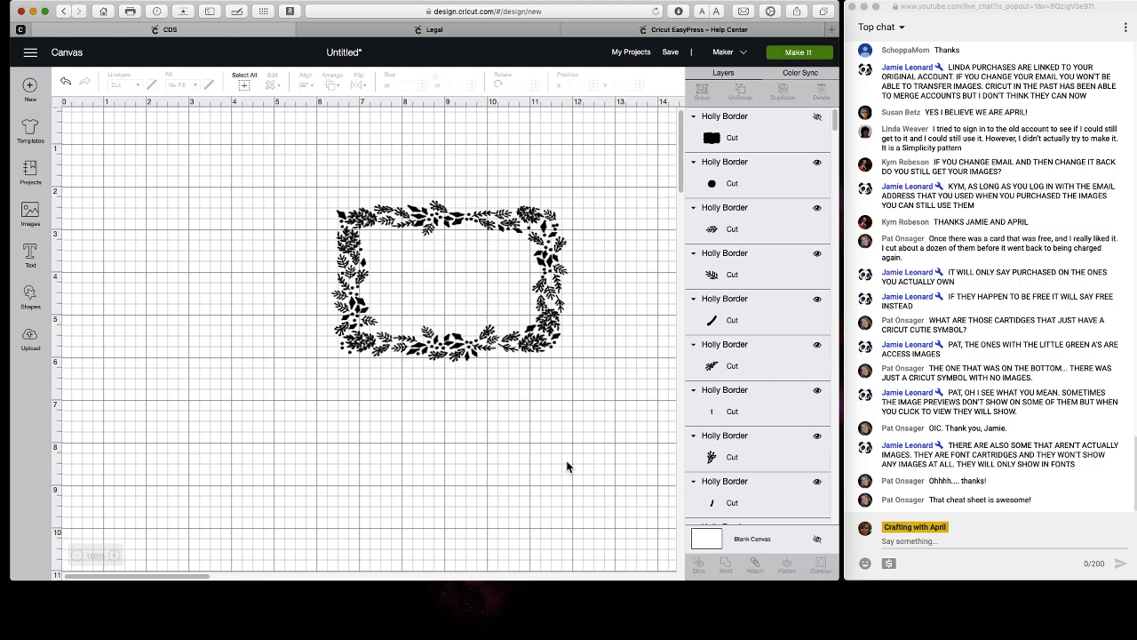
left_click_drag(293, 172, 579, 393)
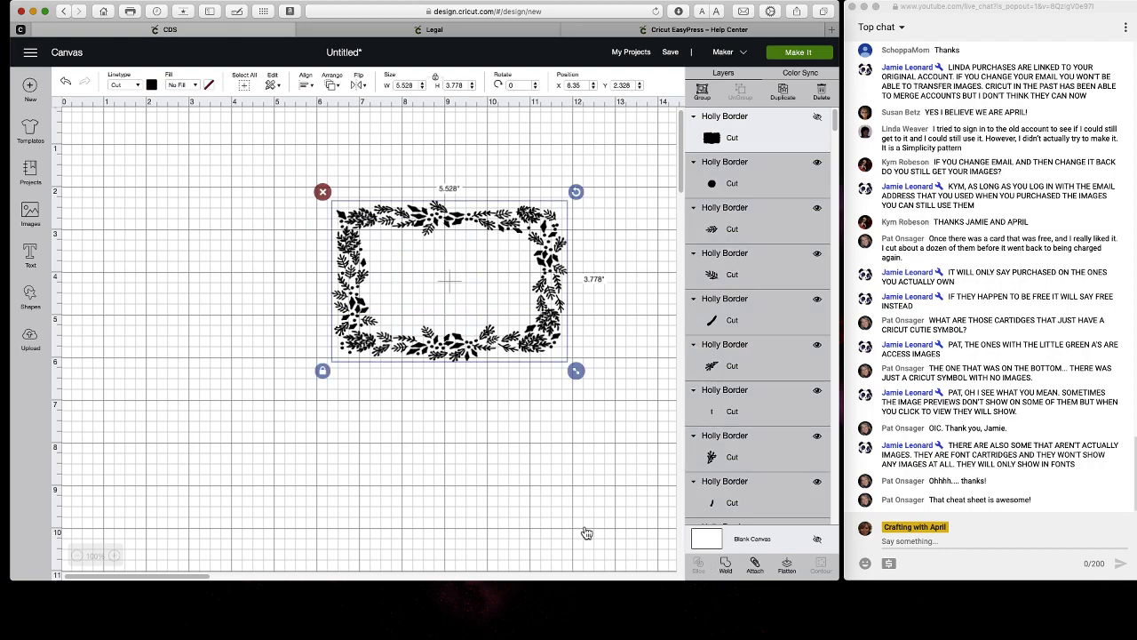
left_click(726, 565)
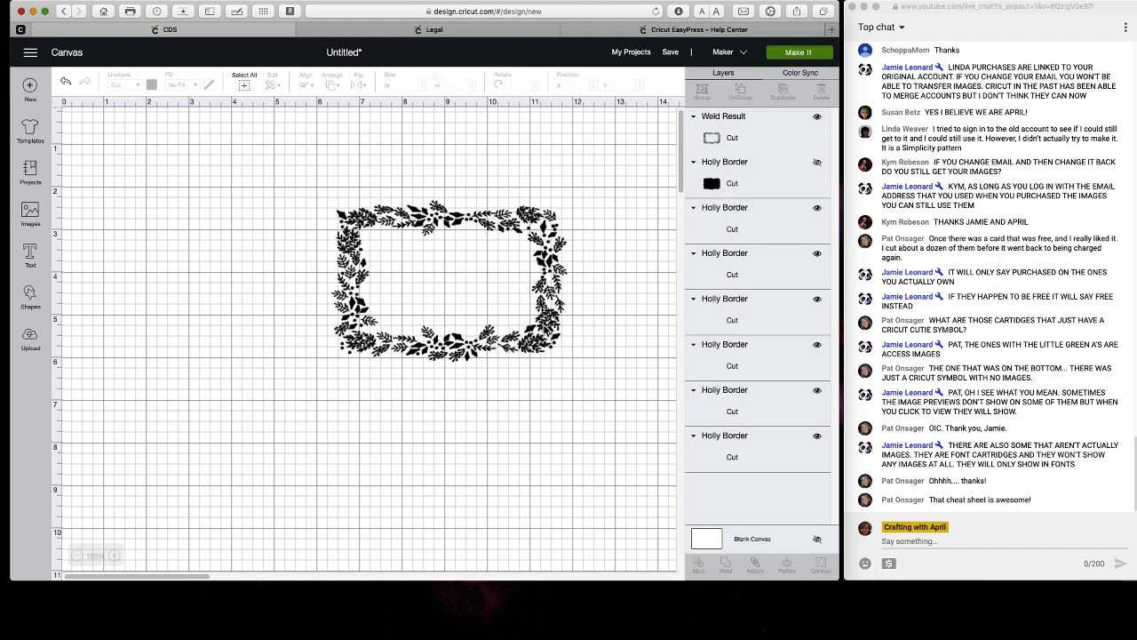
Move the welded border and delete the hidden black backing layer.
left_click(547, 331)
left_click_drag(547, 332, 433, 303)
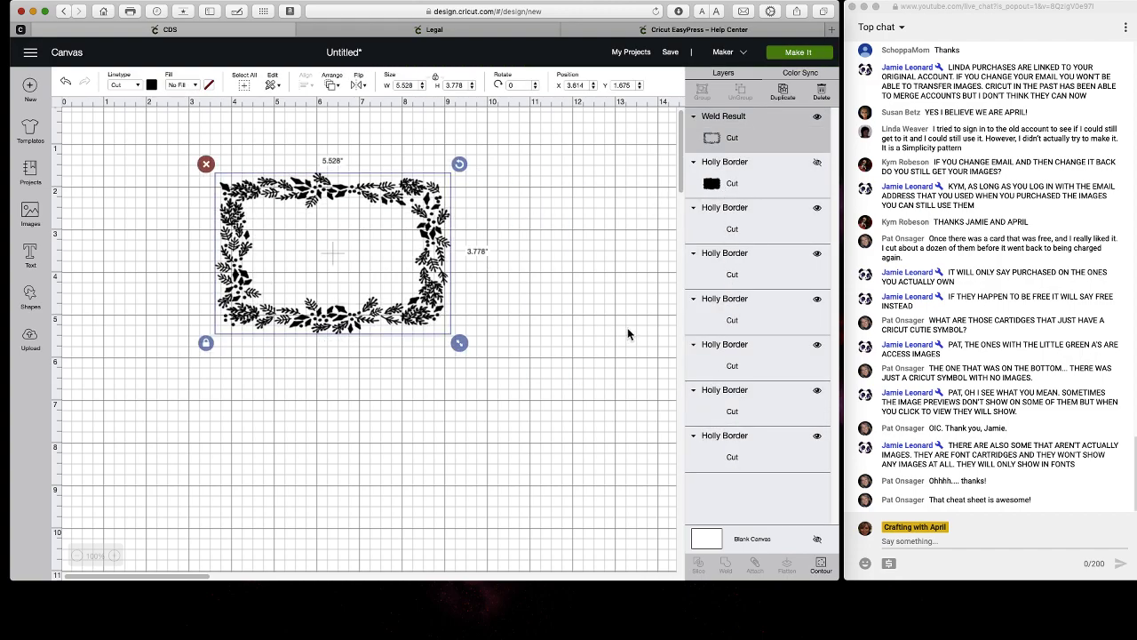
left_click(782, 232)
left_click(423, 343)
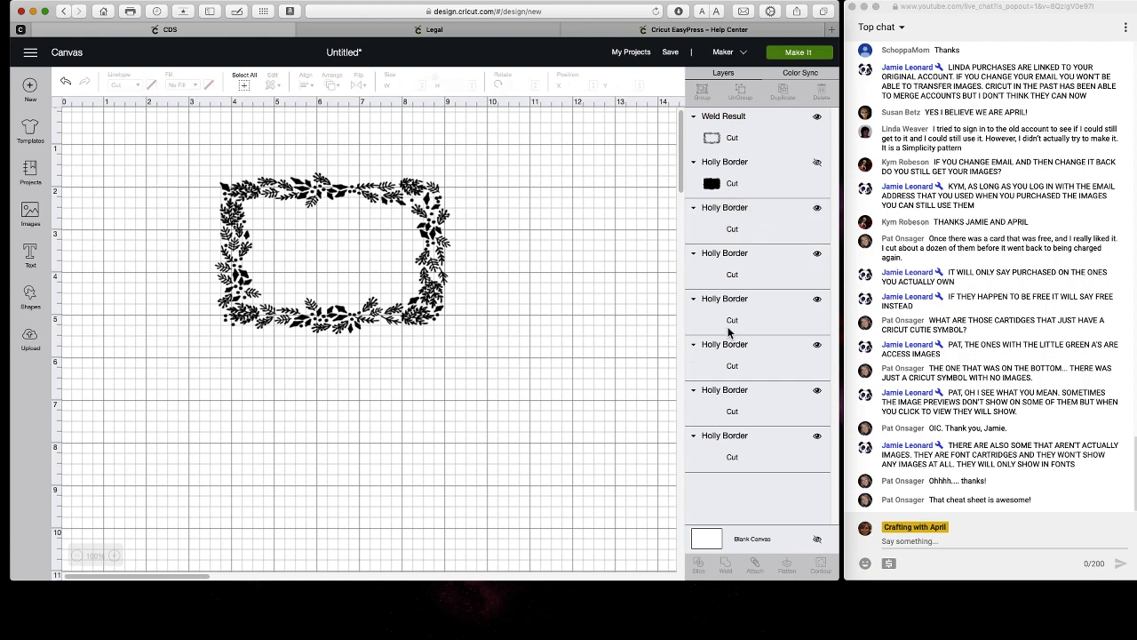
left_click(754, 309)
left_click(520, 189)
left_click(333, 255)
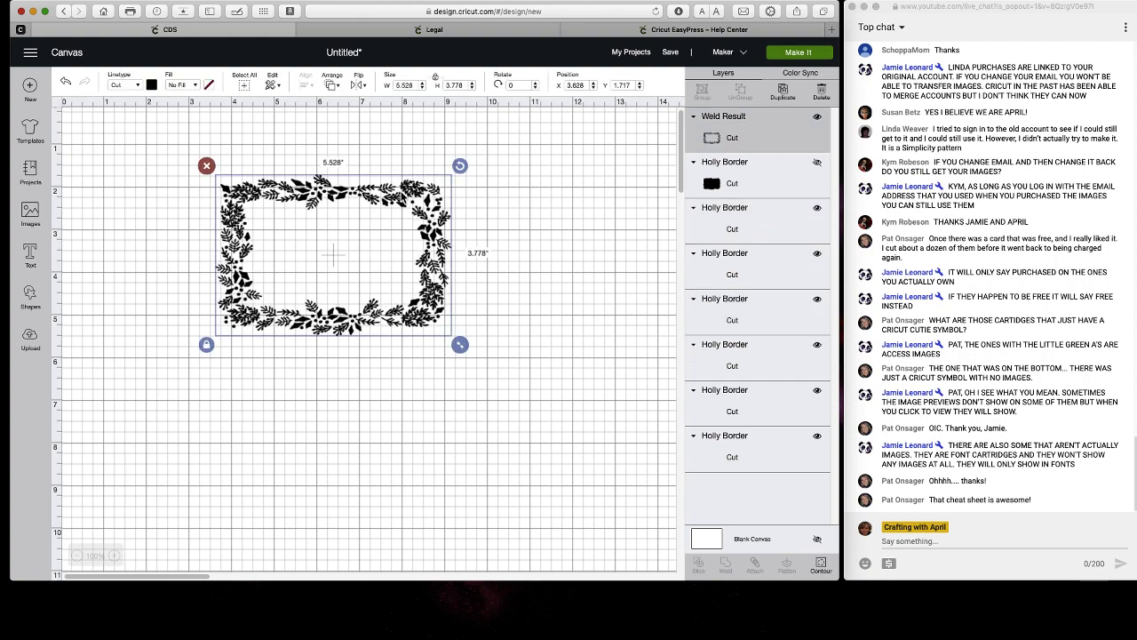
left_click(775, 213)
left_click(705, 191)
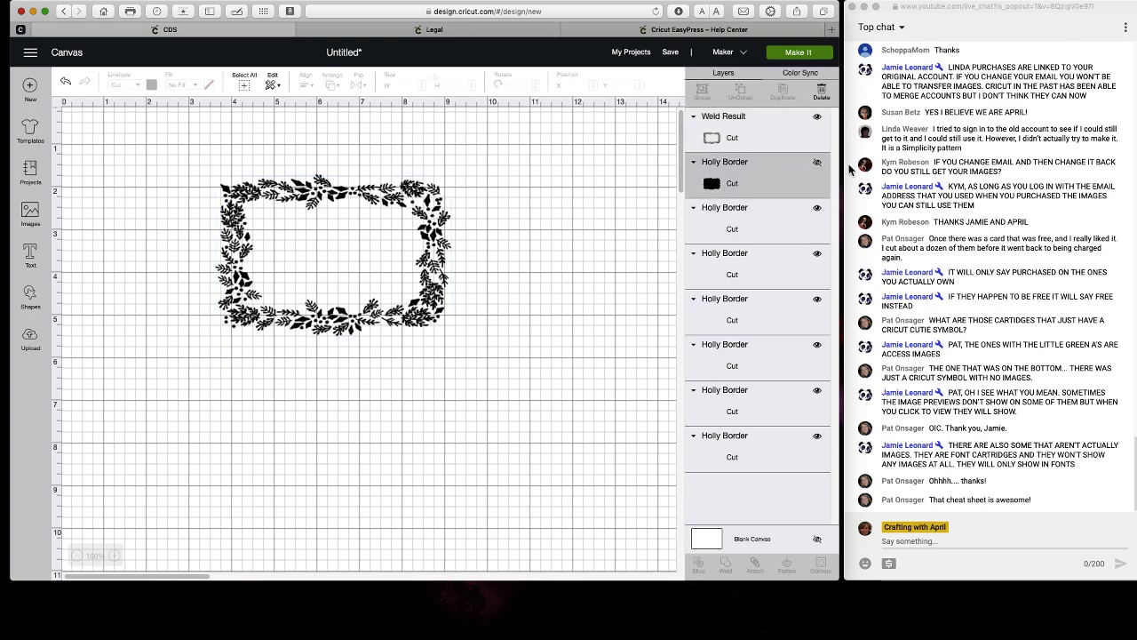
left_click(821, 100)
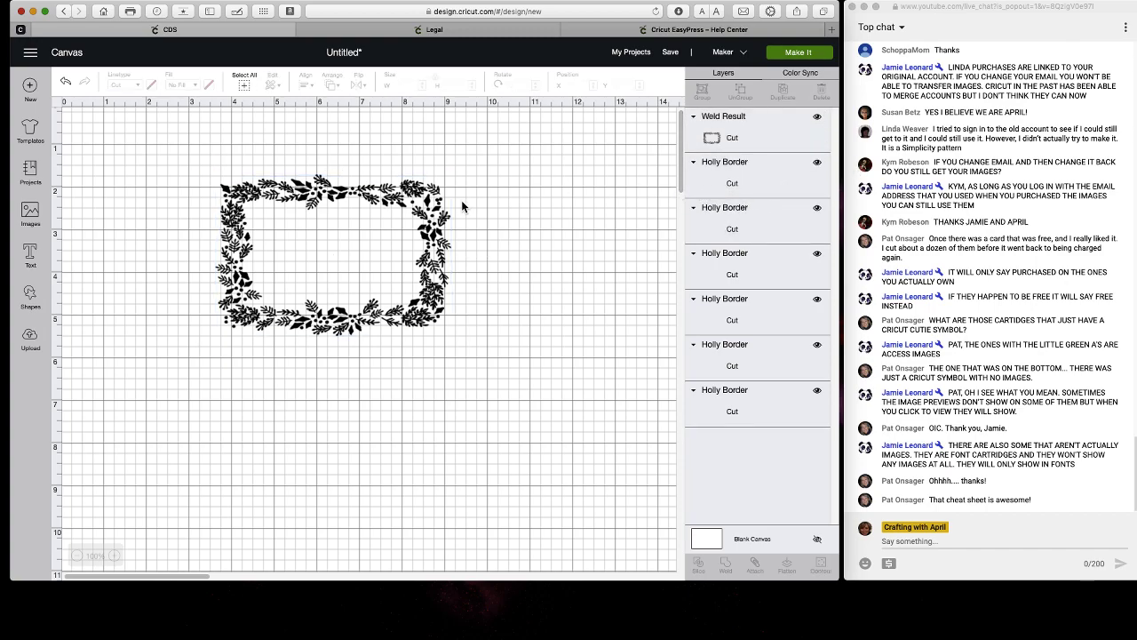
Select all the Holly Border layers and attach them together.
left_click(243, 85)
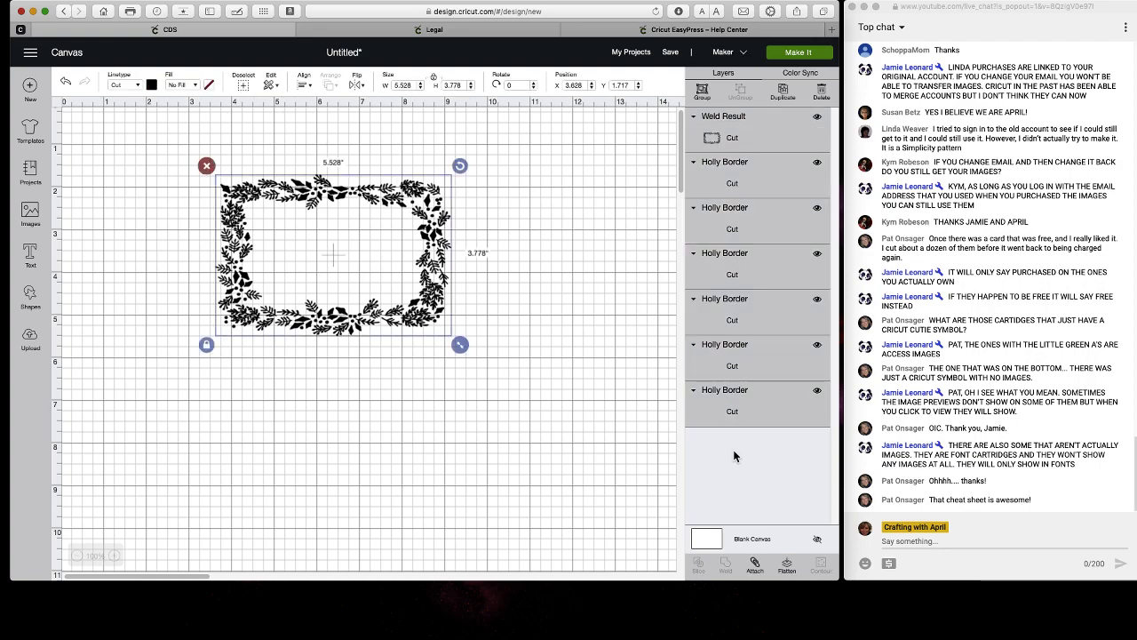
left_click(754, 563)
left_click_drag(444, 303, 435, 297)
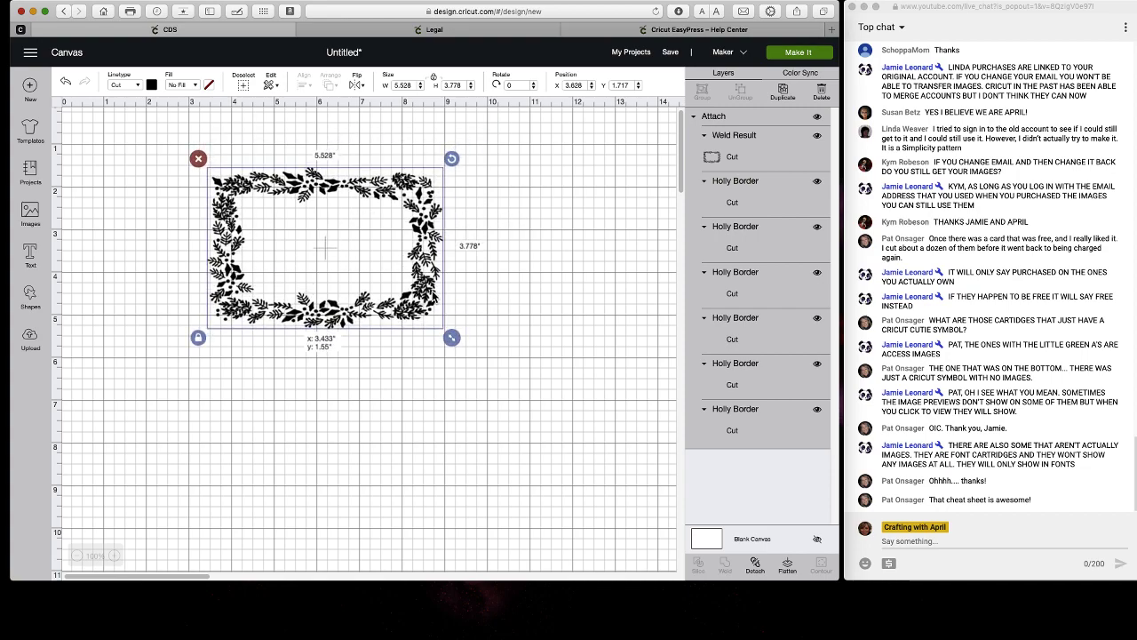
Enlarge the attached border to 9.25 by 6.322 inches, reposition it, then go to Upload.
left_click(559, 349)
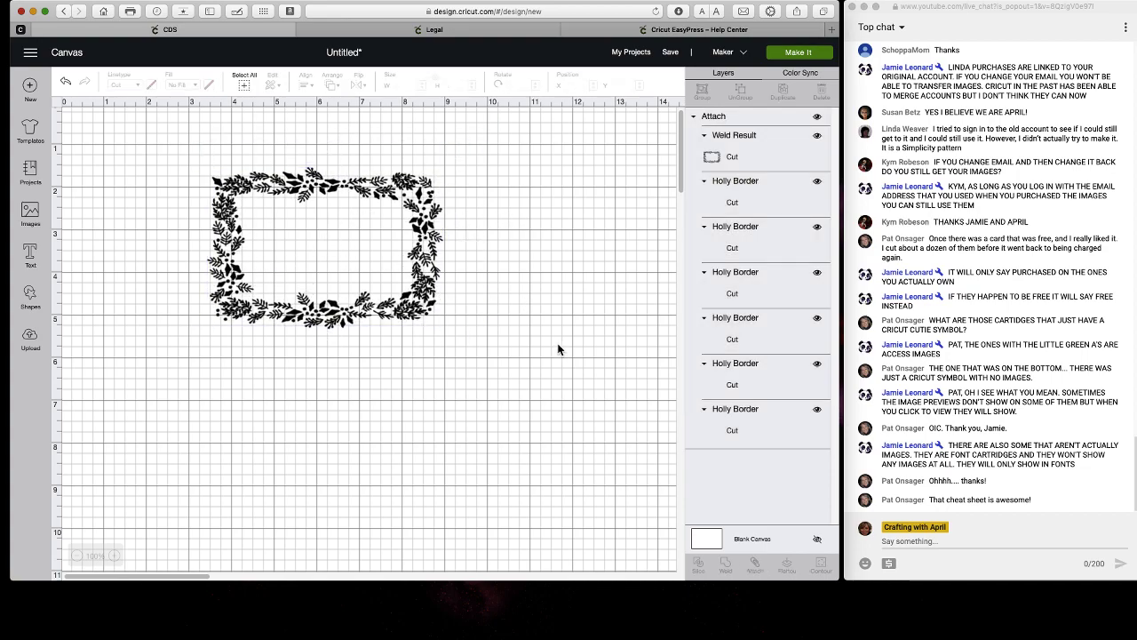
left_click(740, 191)
left_click(719, 241)
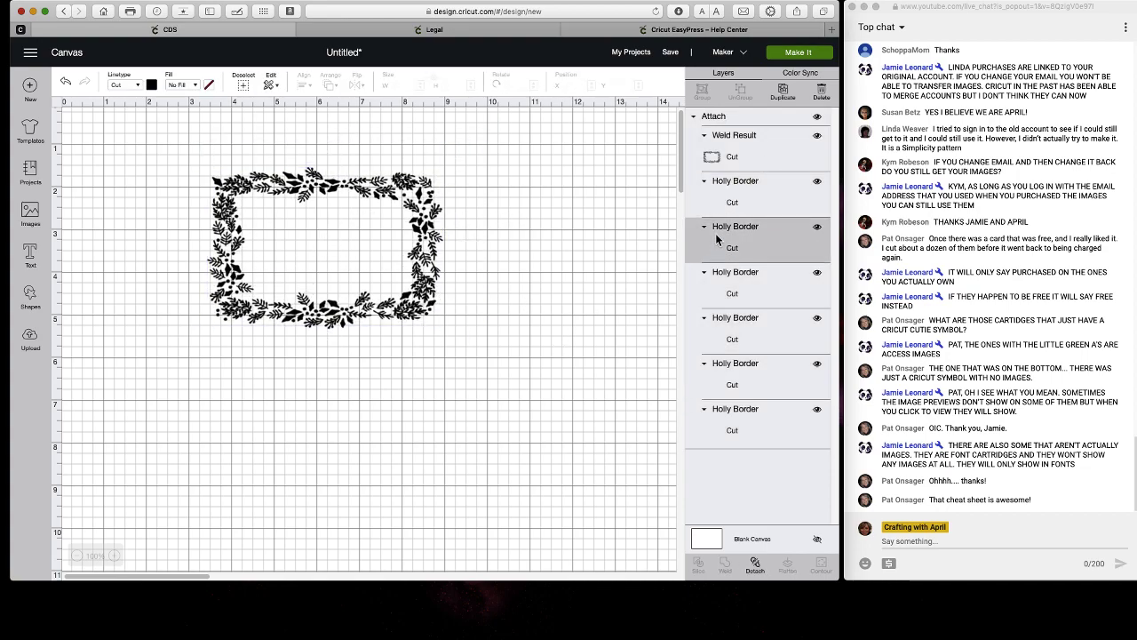
left_click(718, 296)
left_click(405, 219)
mouse_move(405, 219)
left_mouse_down()
mouse_move(445, 237)
mouse_move(427, 262)
mouse_move(441, 265)
mouse_move(419, 212)
left_mouse_up()
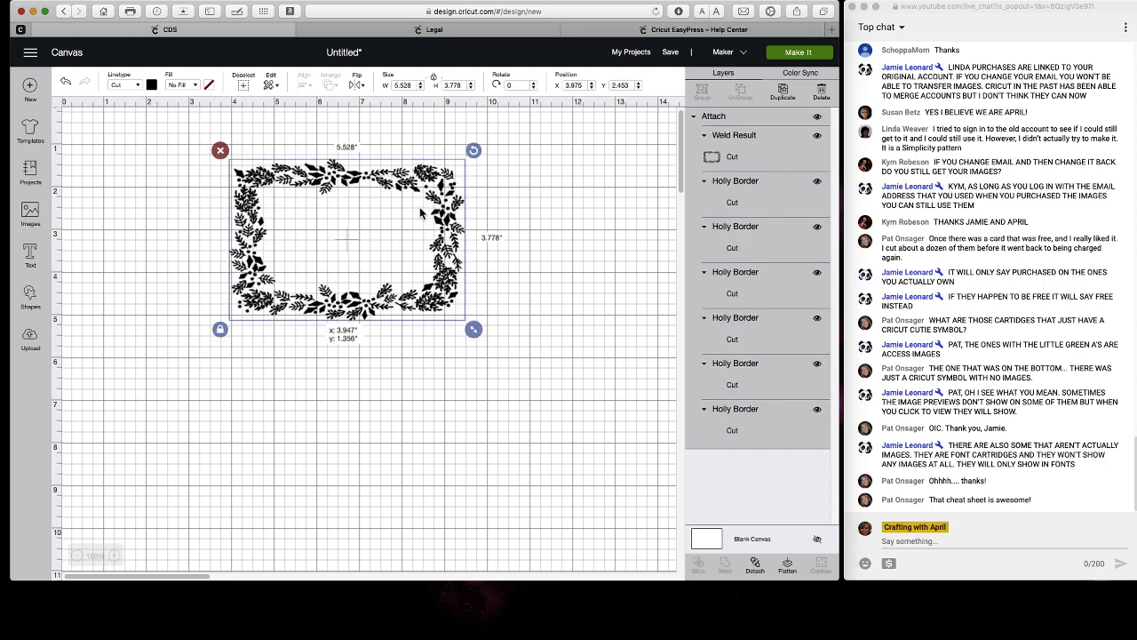
left_click_drag(471, 331, 631, 438)
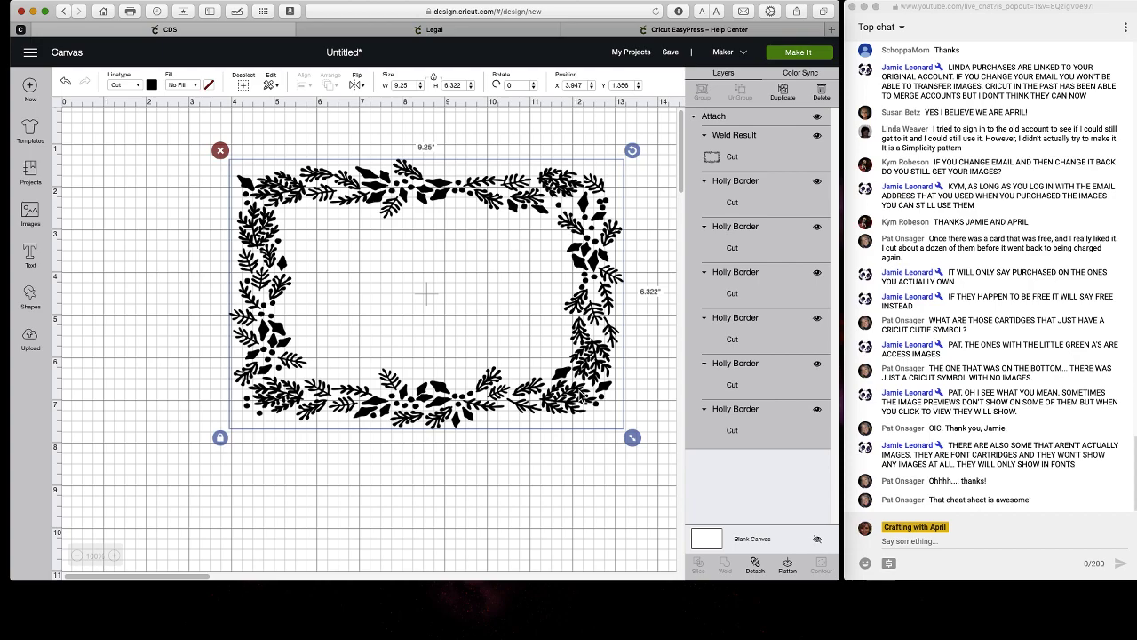
left_click_drag(583, 396, 545, 396)
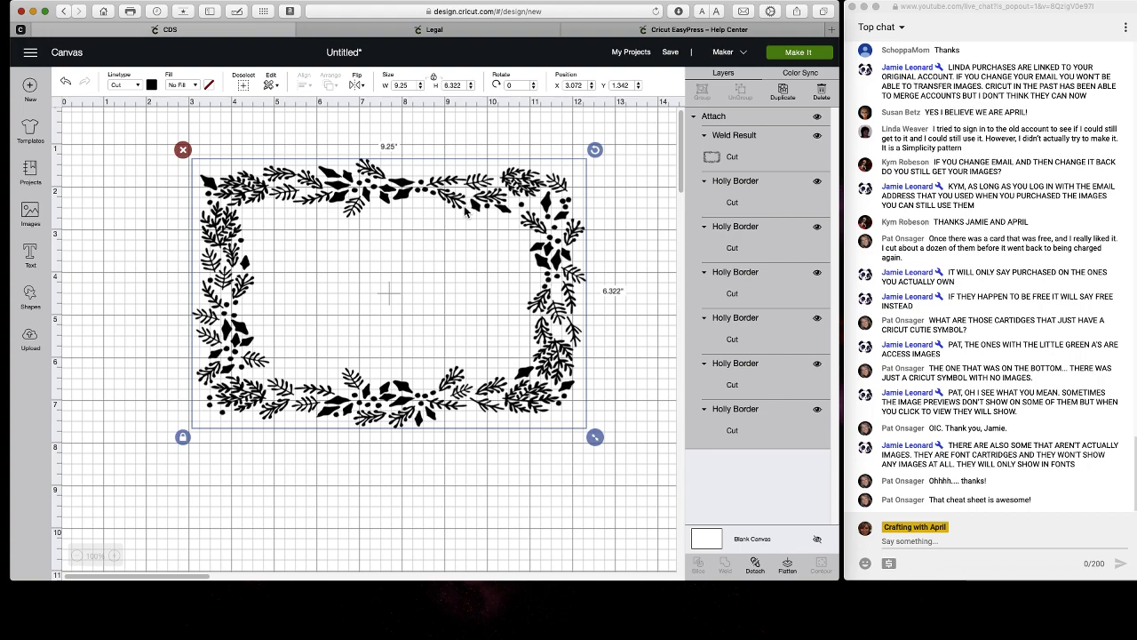
left_click(30, 341)
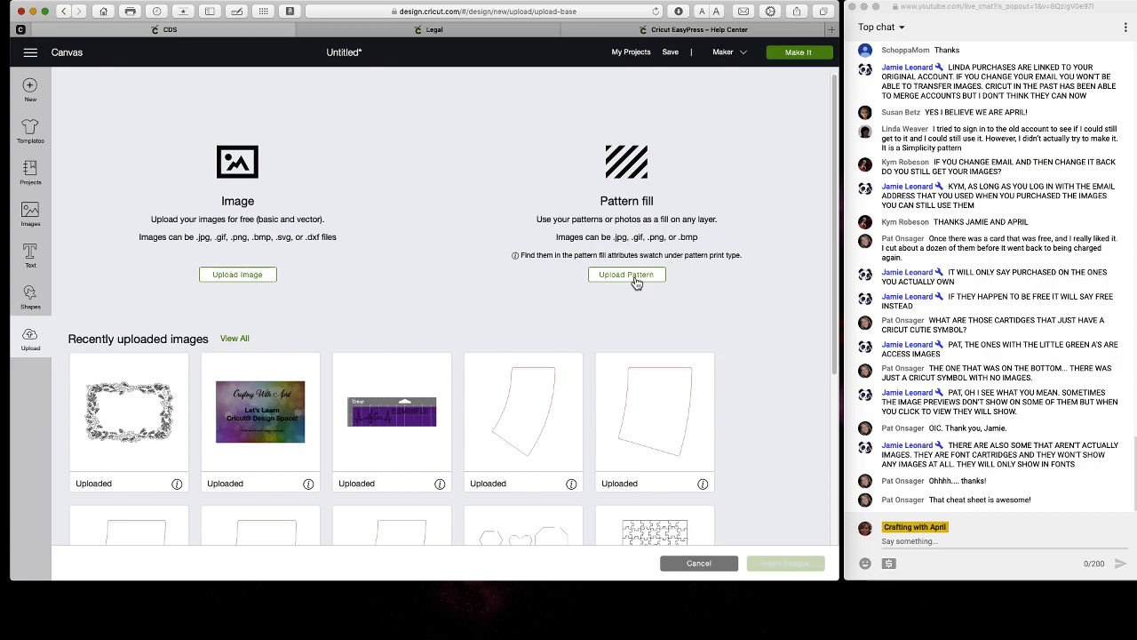
Open the Upload Pattern page under Pattern fill.
left_click(634, 279)
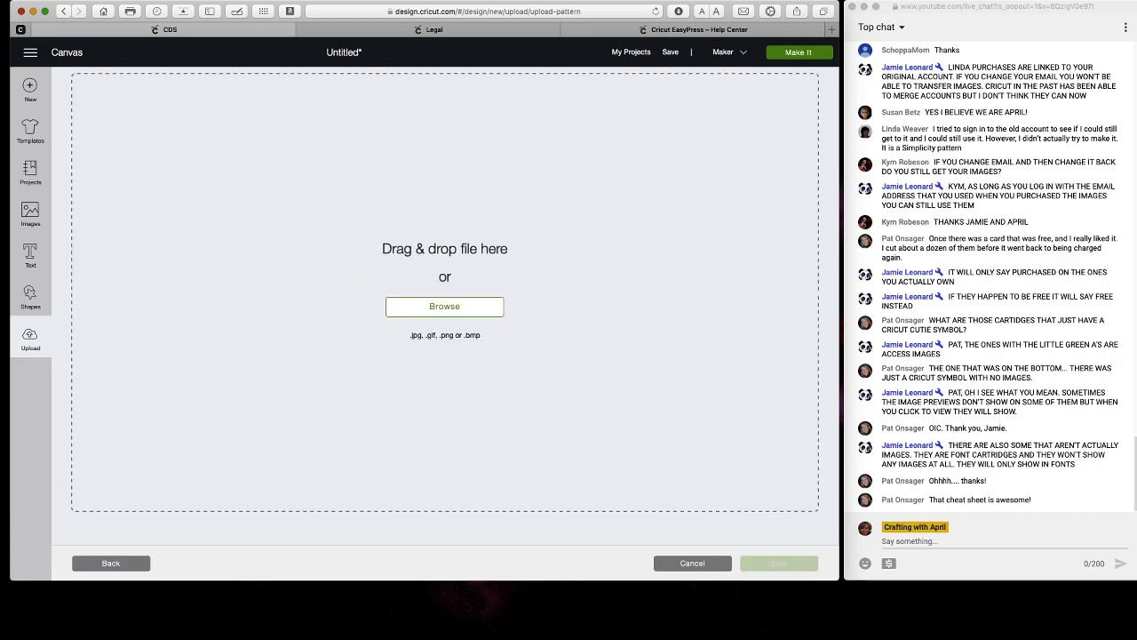
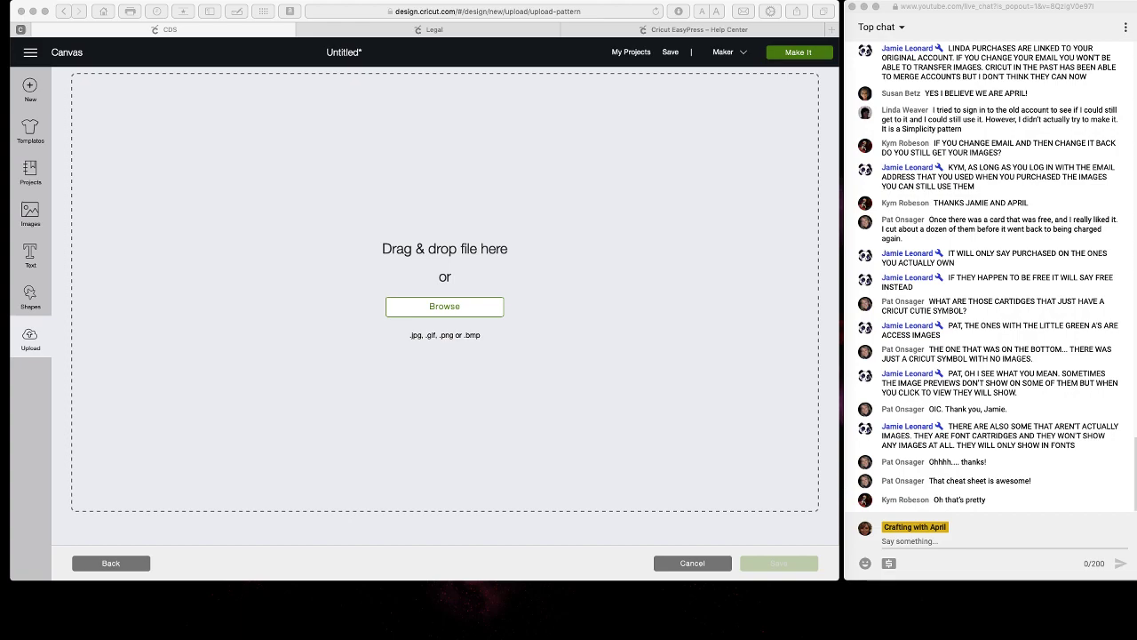
Load the pink lotus flower JPG into a new Upload Pattern fill.
left_click_drag(409, 142, 343, 160)
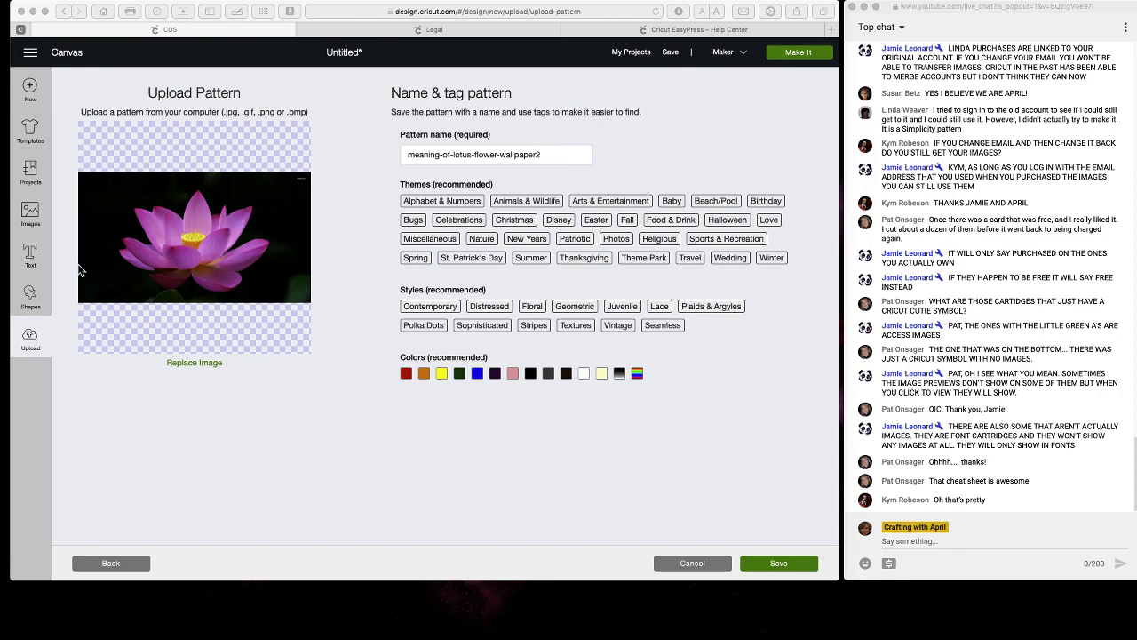
left_click(30, 334)
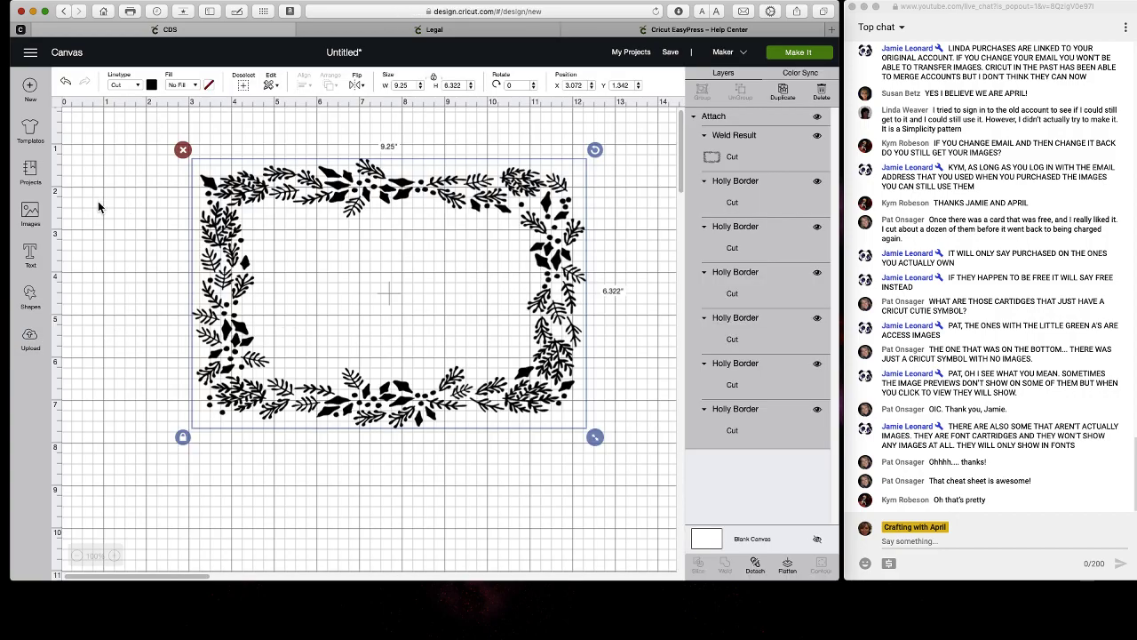
left_click(33, 349)
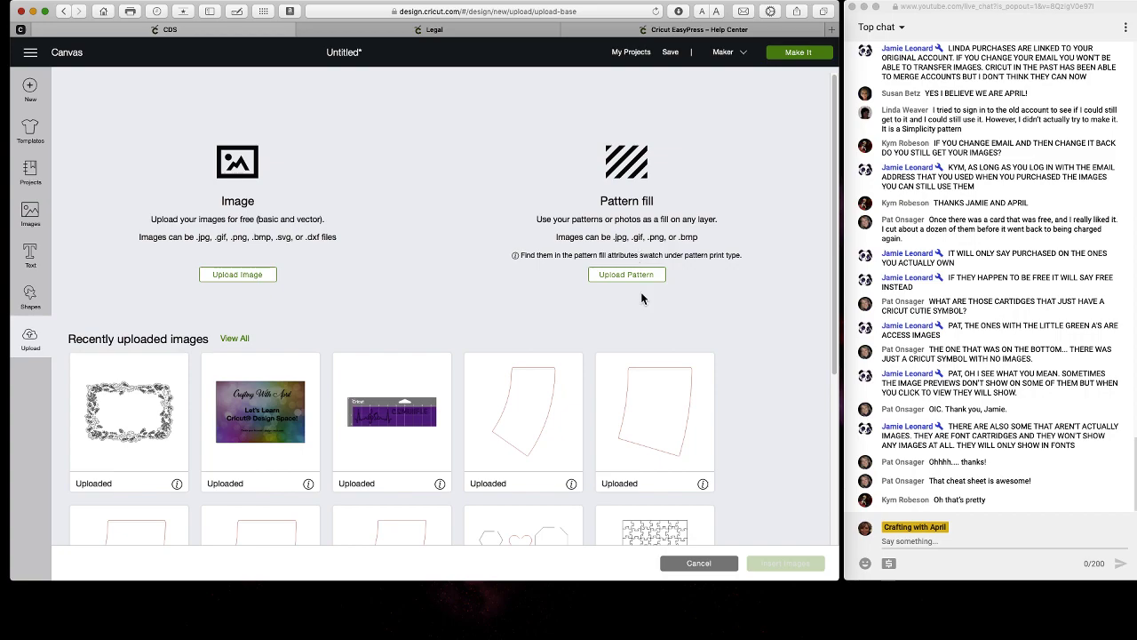
left_click(636, 274)
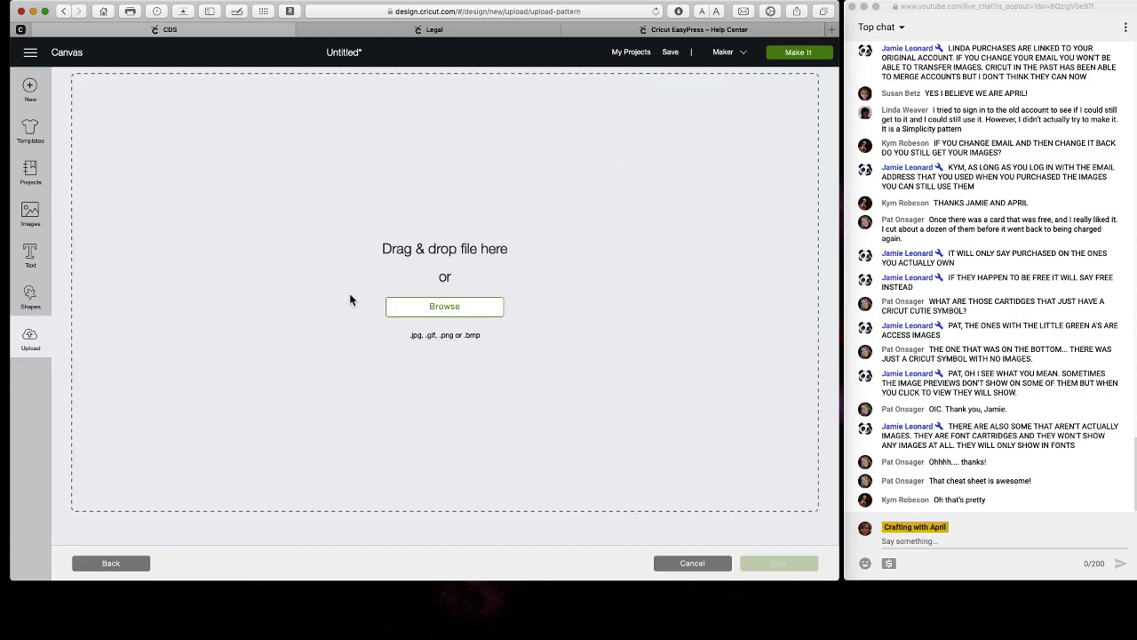
left_click_drag(173, 145, 439, 164)
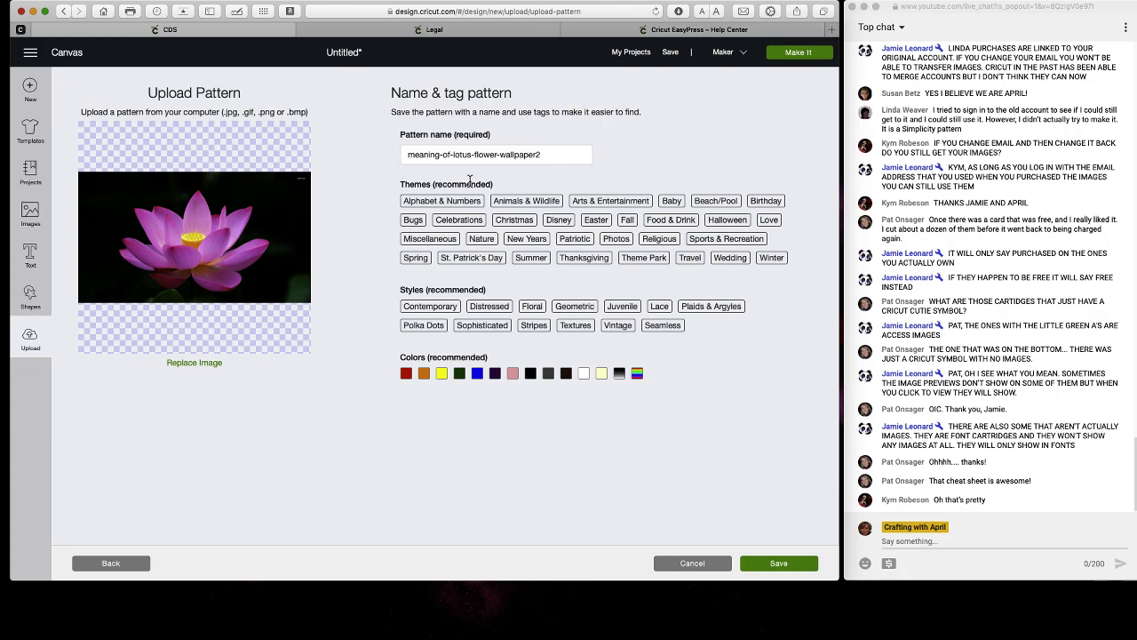
Rename the uploaded pattern to 'Pink flower'.
left_click_drag(553, 156, 372, 157)
type("flower")
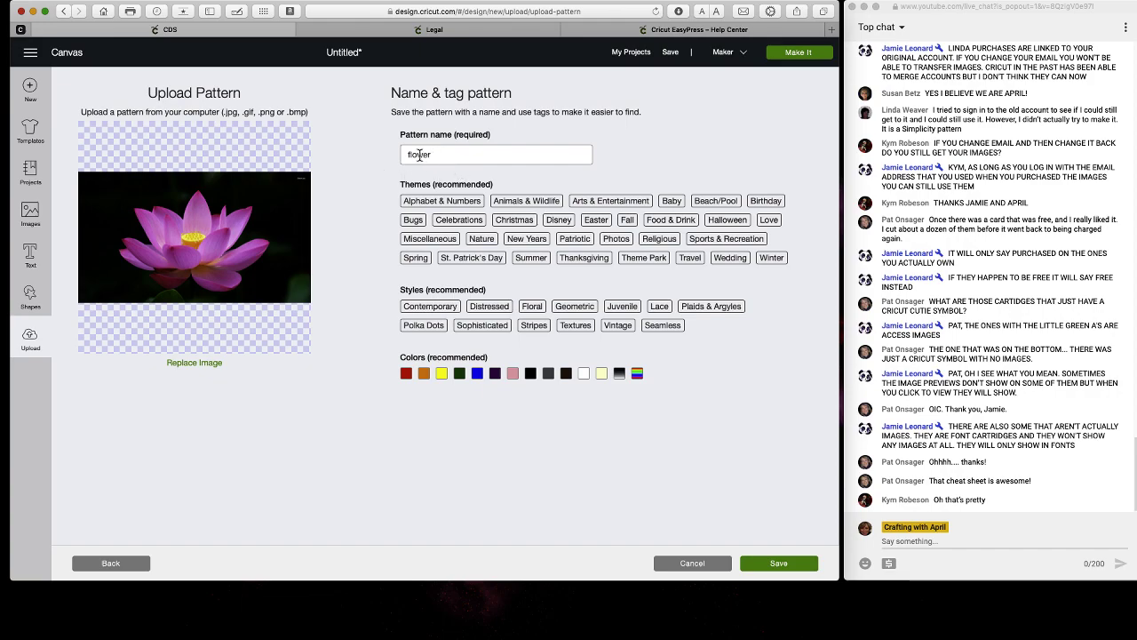
left_click(408, 155)
type("Pink")
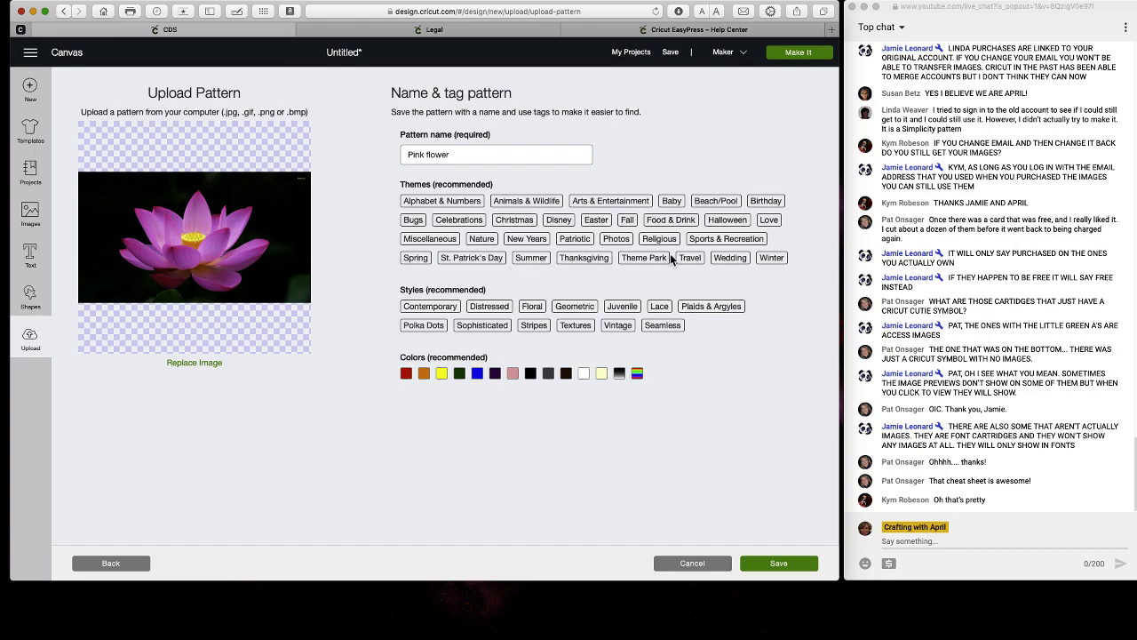
Tag it Nature, Miscellaneous, Wedding, Spring, Contemporary and pink, then save the pattern.
left_click(518, 201)
left_click(474, 204)
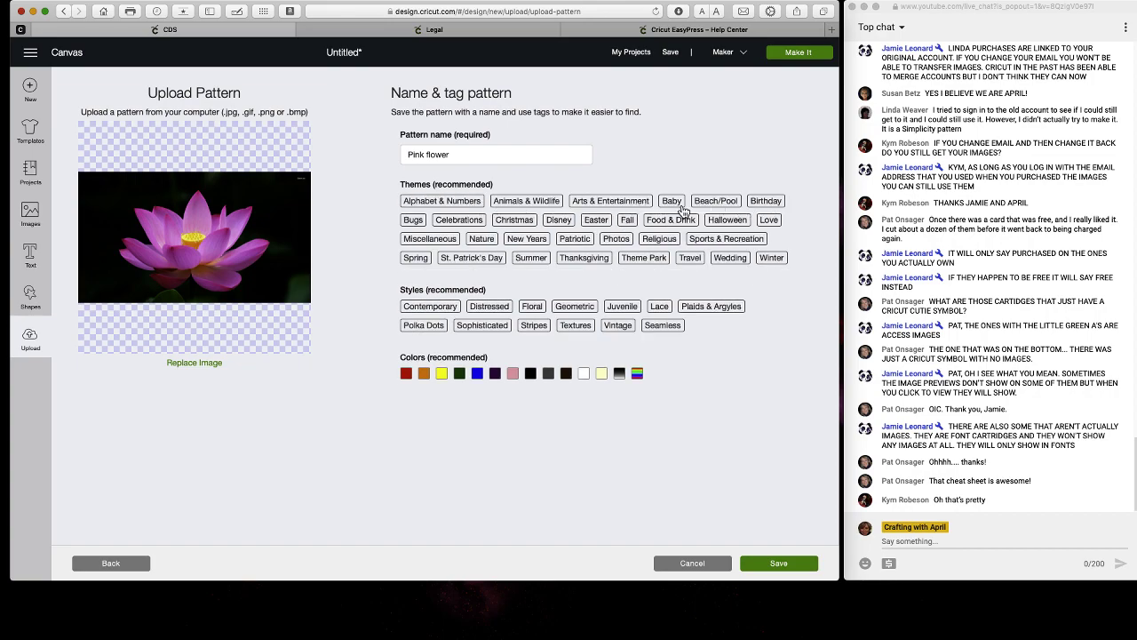
left_click(481, 239)
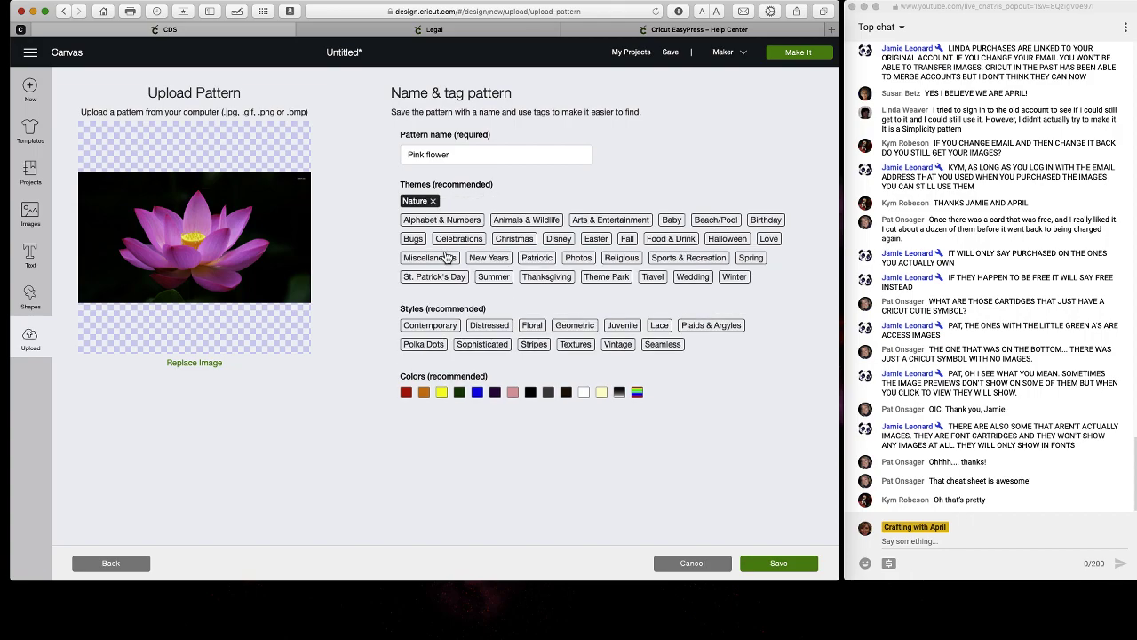
left_click(446, 257)
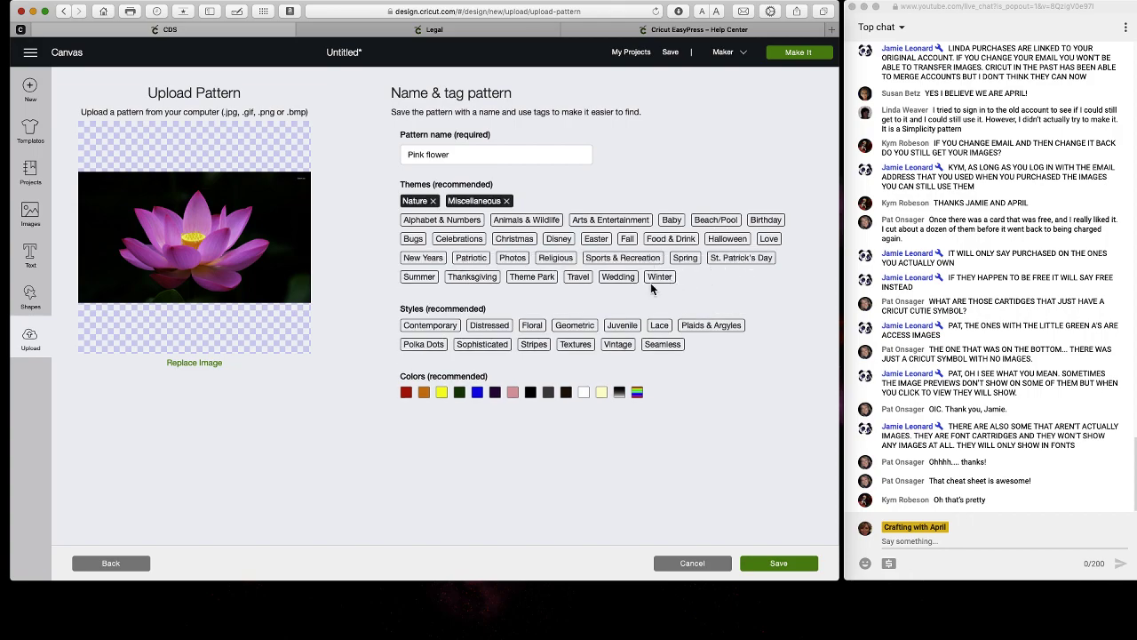
left_click(614, 278)
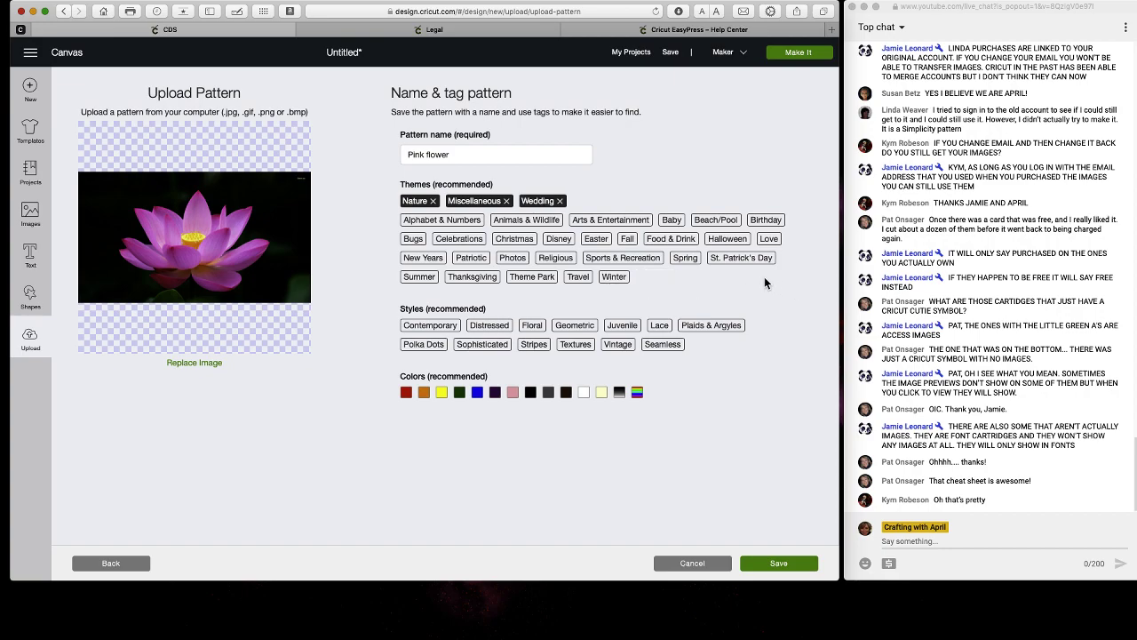
left_click(678, 260)
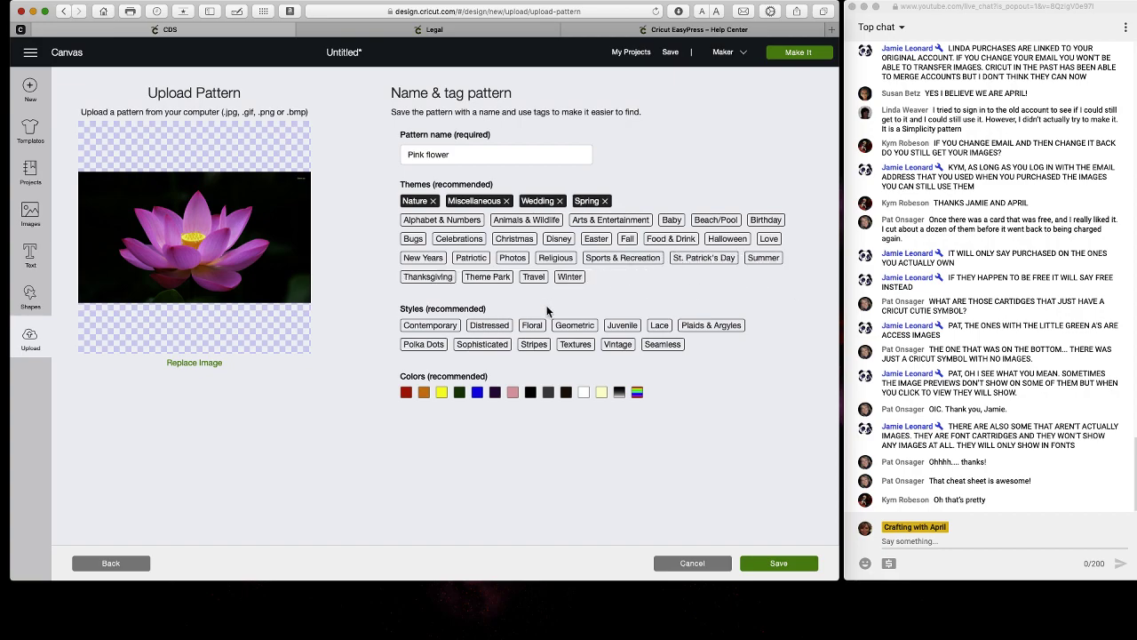
left_click(513, 392)
left_click(444, 326)
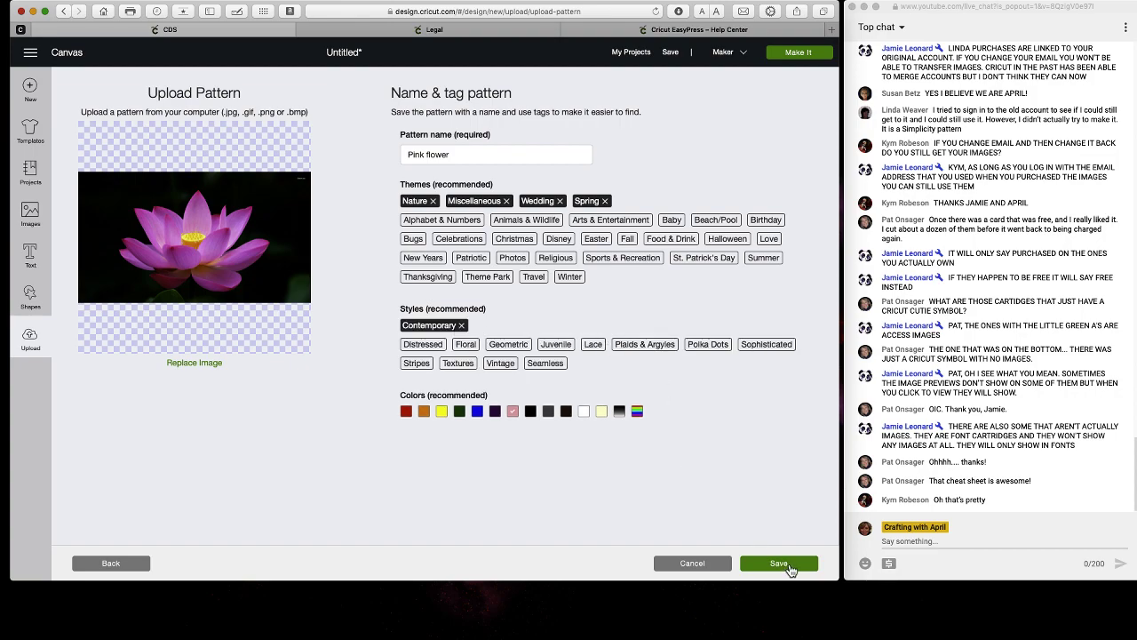
left_click(790, 567)
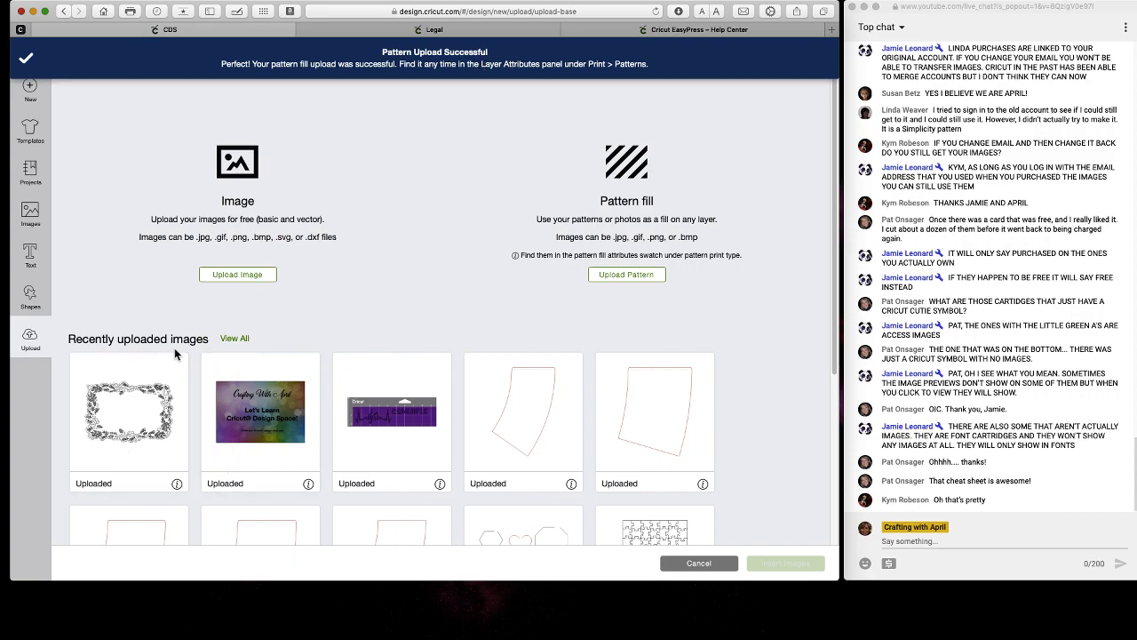
Delete the holly border from the canvas and add a heart shape.
left_click(698, 564)
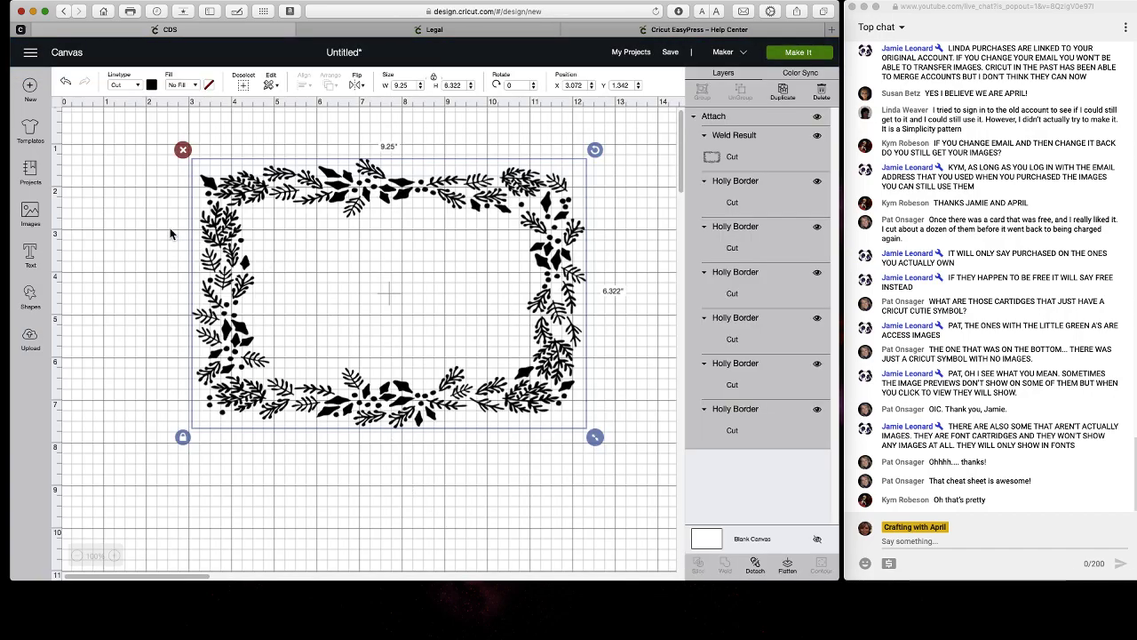
left_click(182, 149)
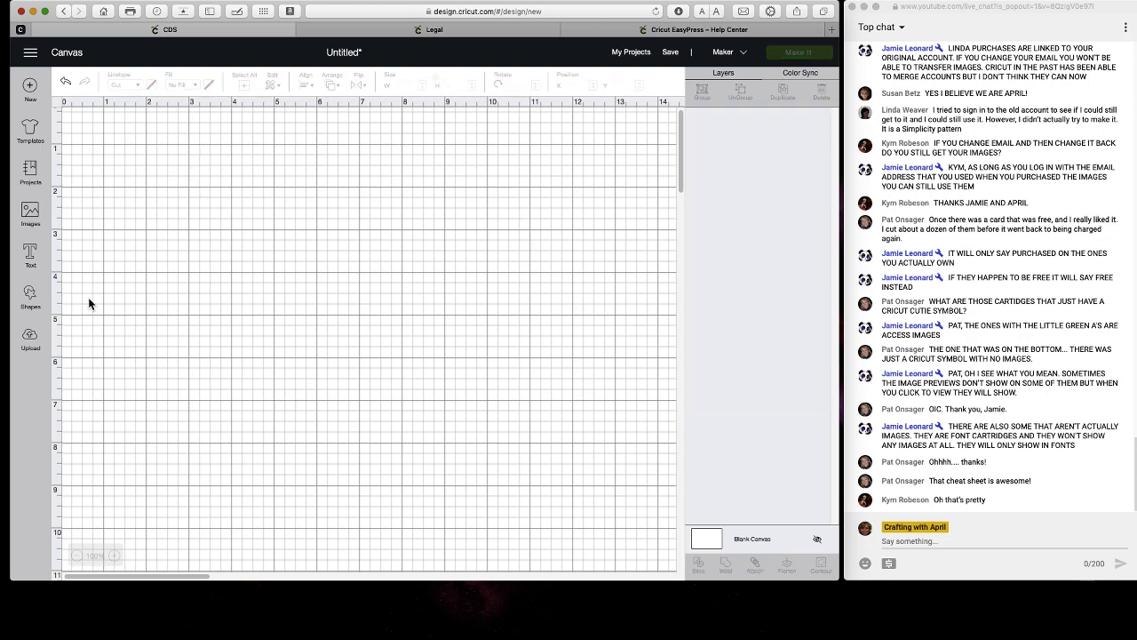
left_click(31, 302)
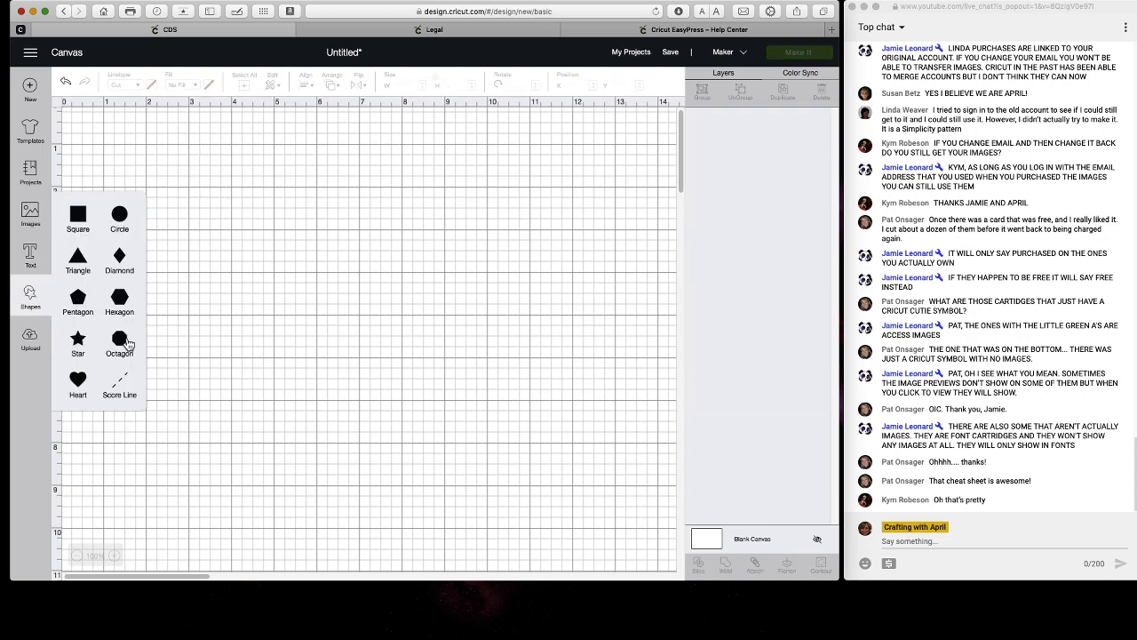
left_click(100, 384)
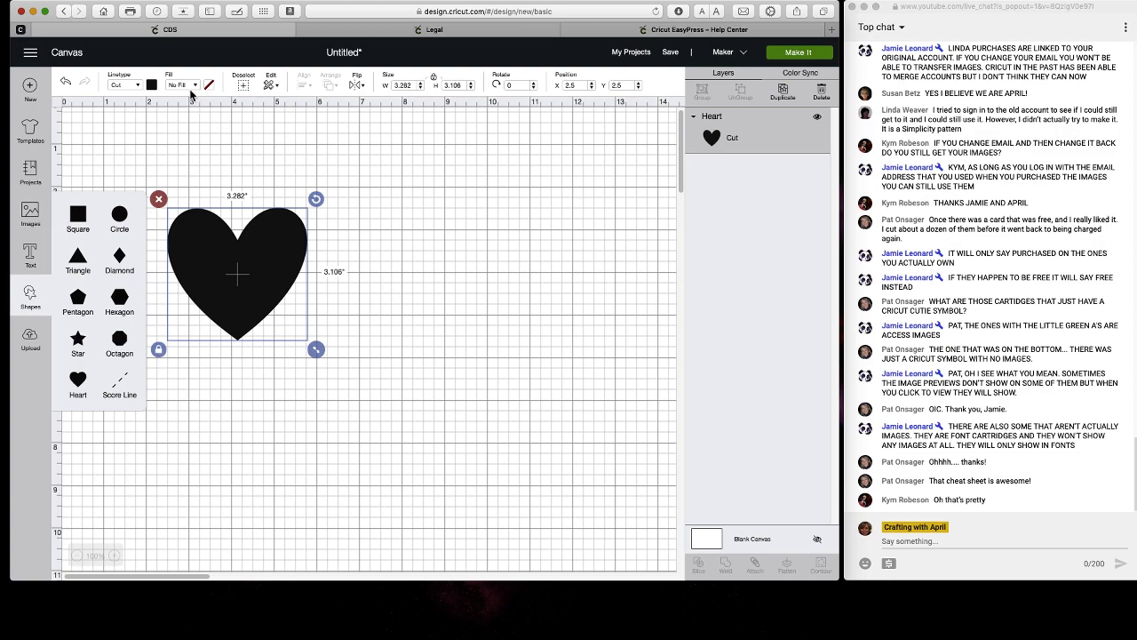
Make the heart white with an outline, leaving its fill as No Fill.
left_click(153, 87)
left_click(164, 193)
left_click(397, 252)
left_click(258, 243)
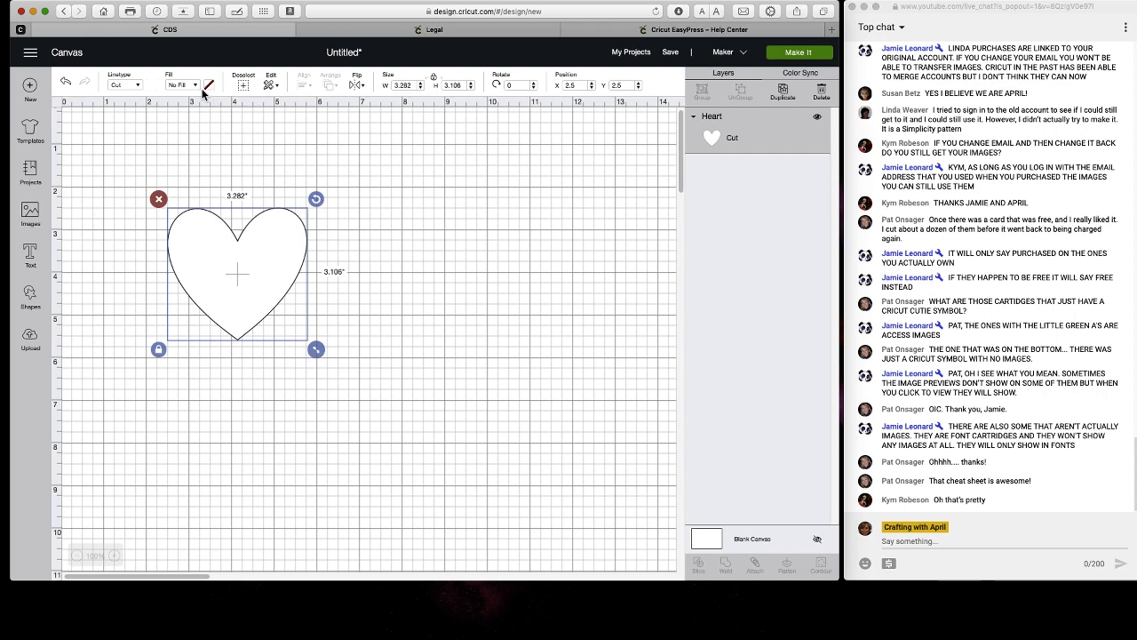
left_click(196, 85)
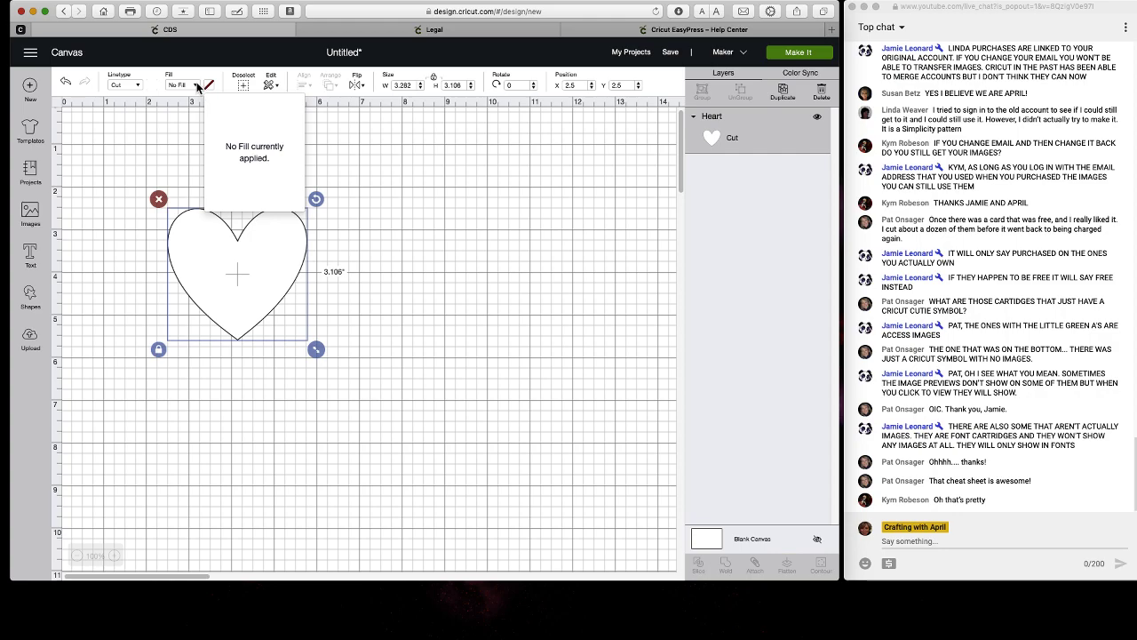
Give the heart a Print fill and switch its print type to Pattern.
left_click(187, 116)
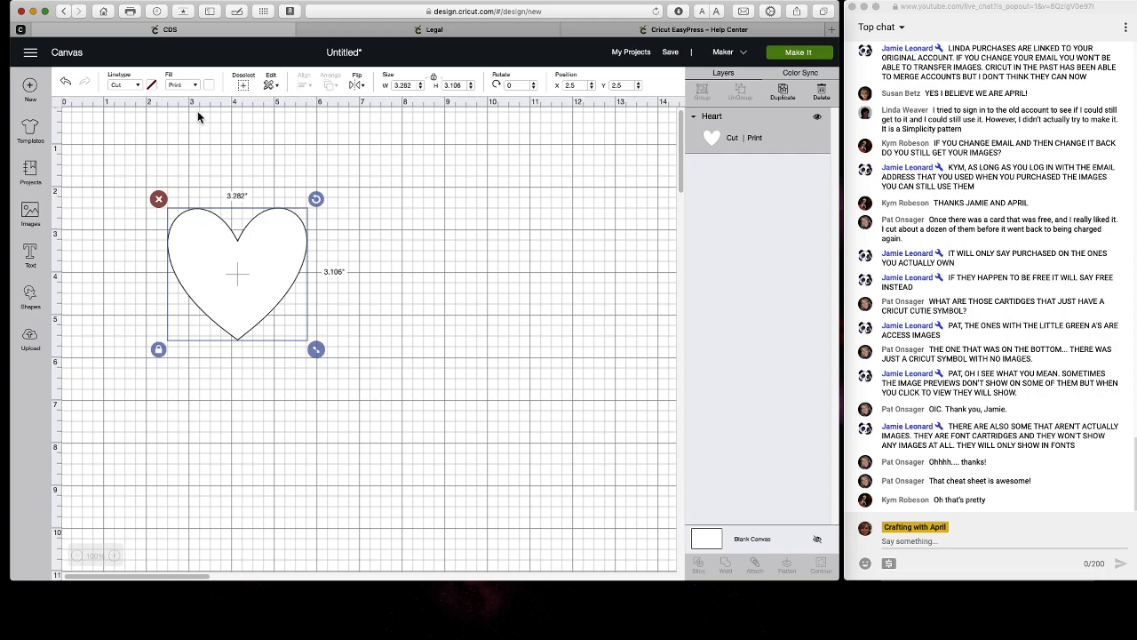
left_click(192, 86)
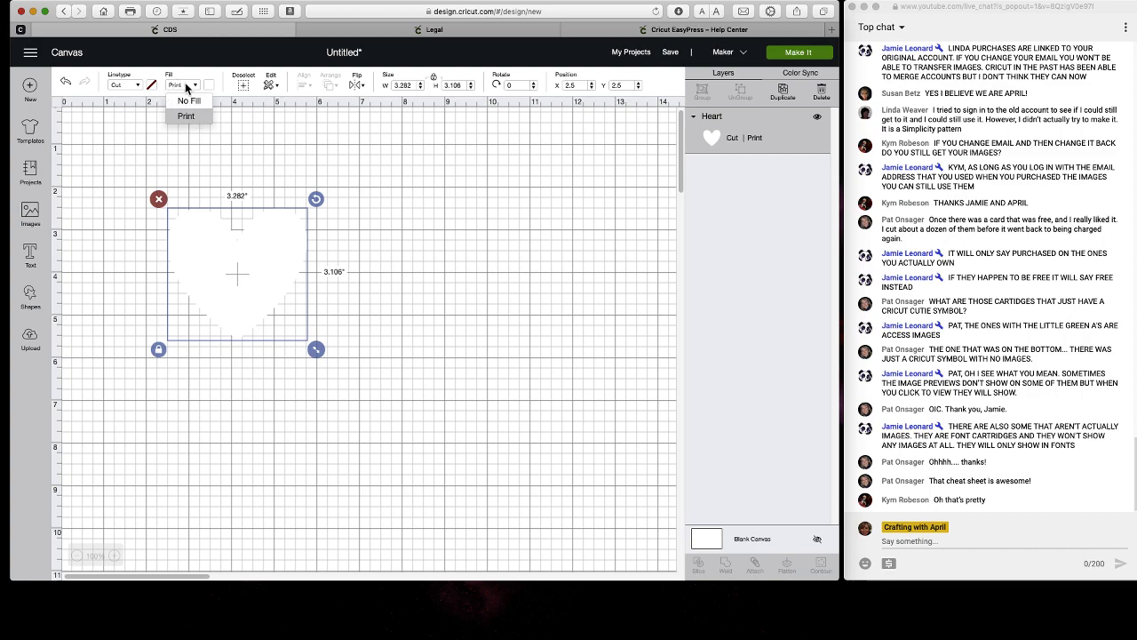
left_click(209, 86)
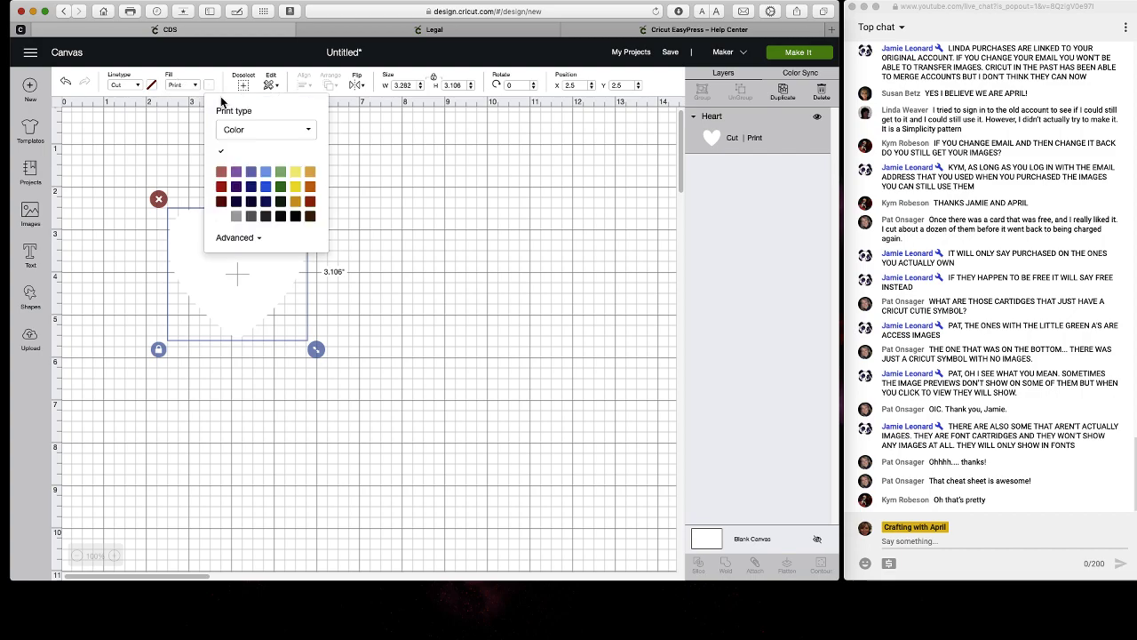
left_click(246, 238)
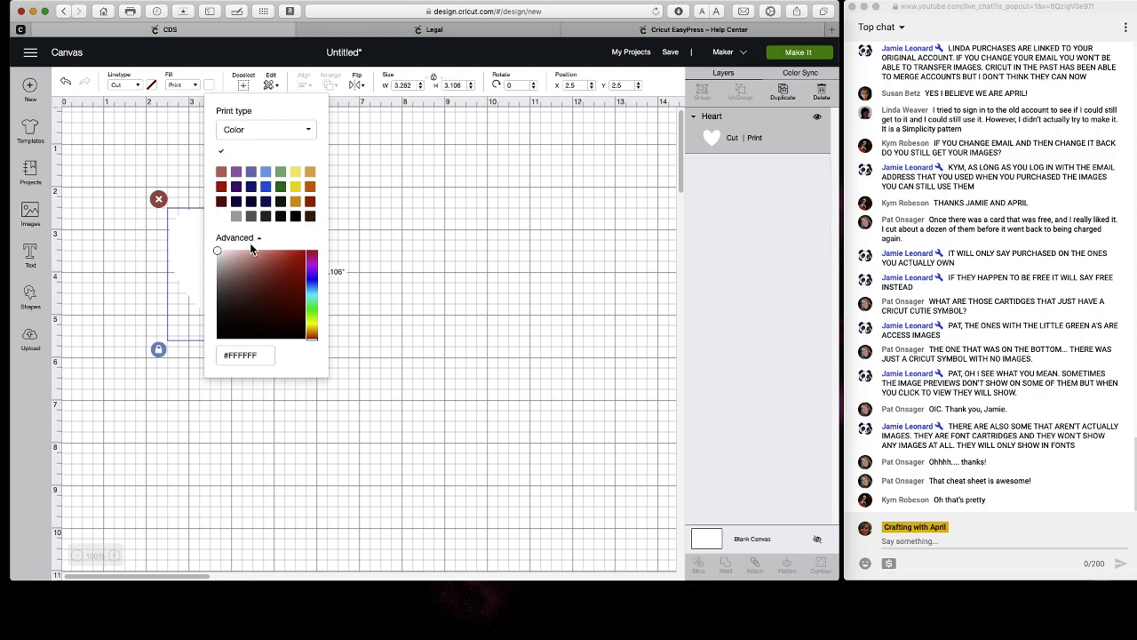
left_click(269, 132)
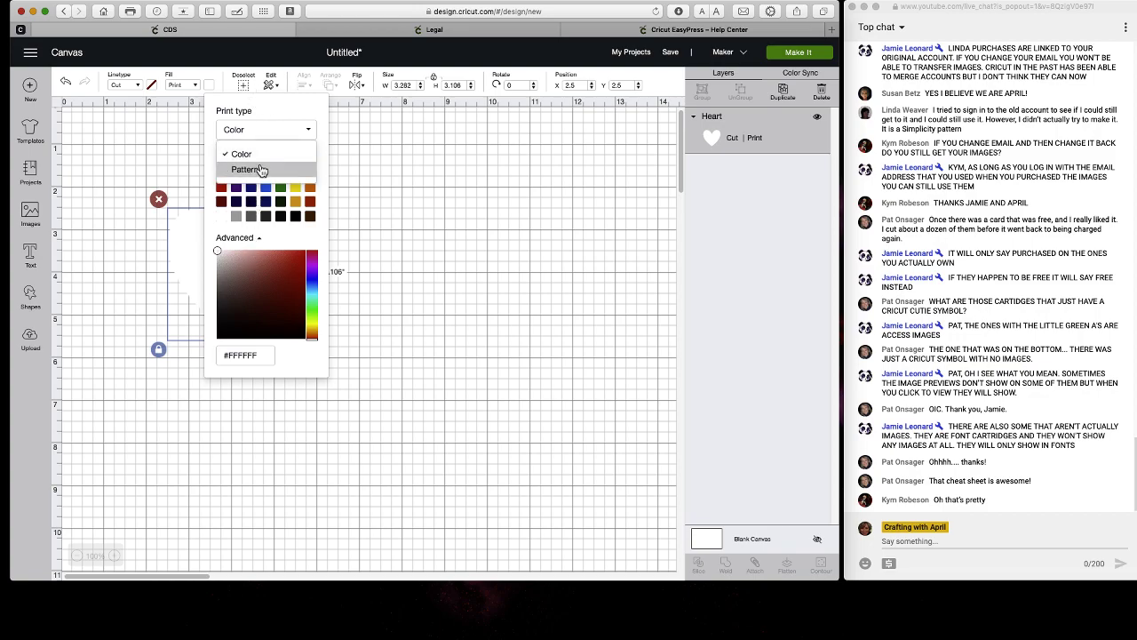
left_click(258, 169)
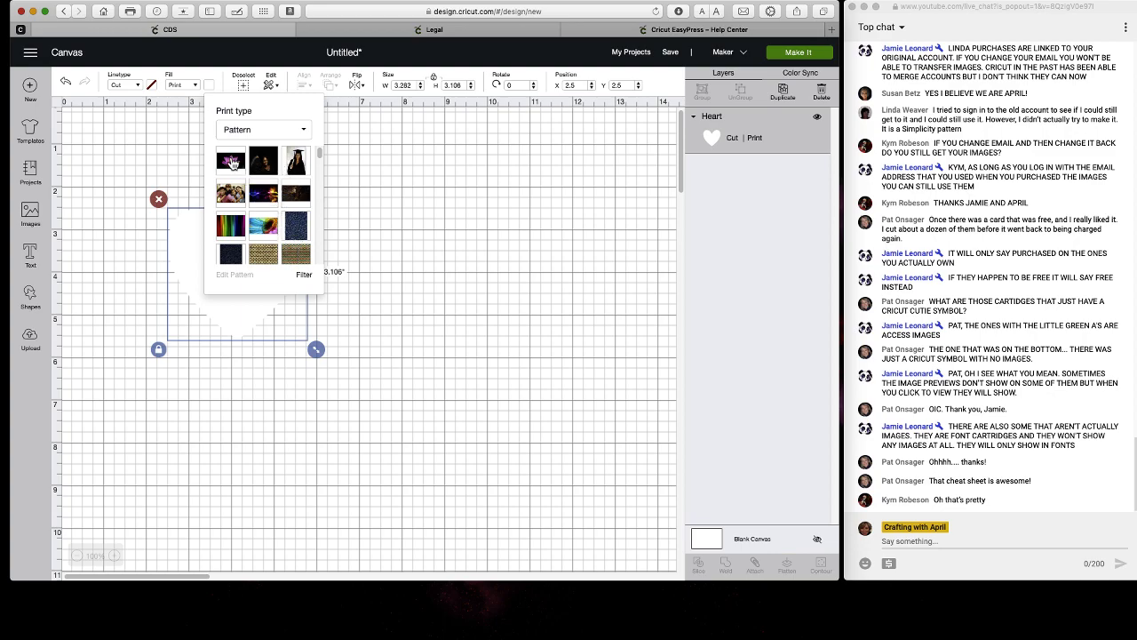
Fill the heart with the pink lotus pattern and reopen its print settings.
left_click(230, 164)
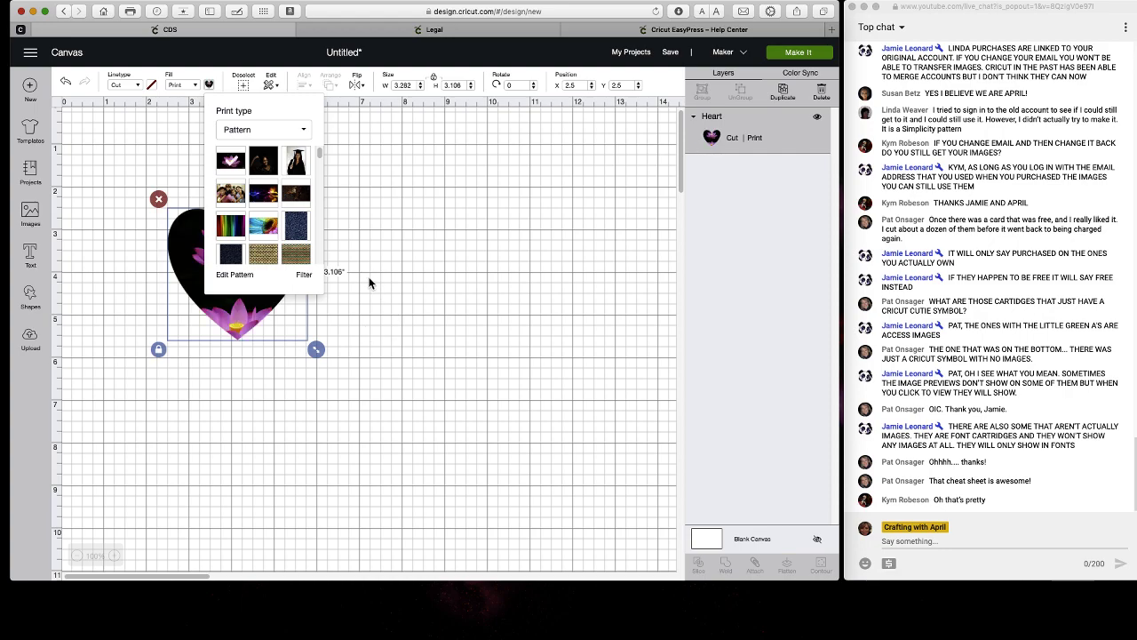
left_click(347, 325)
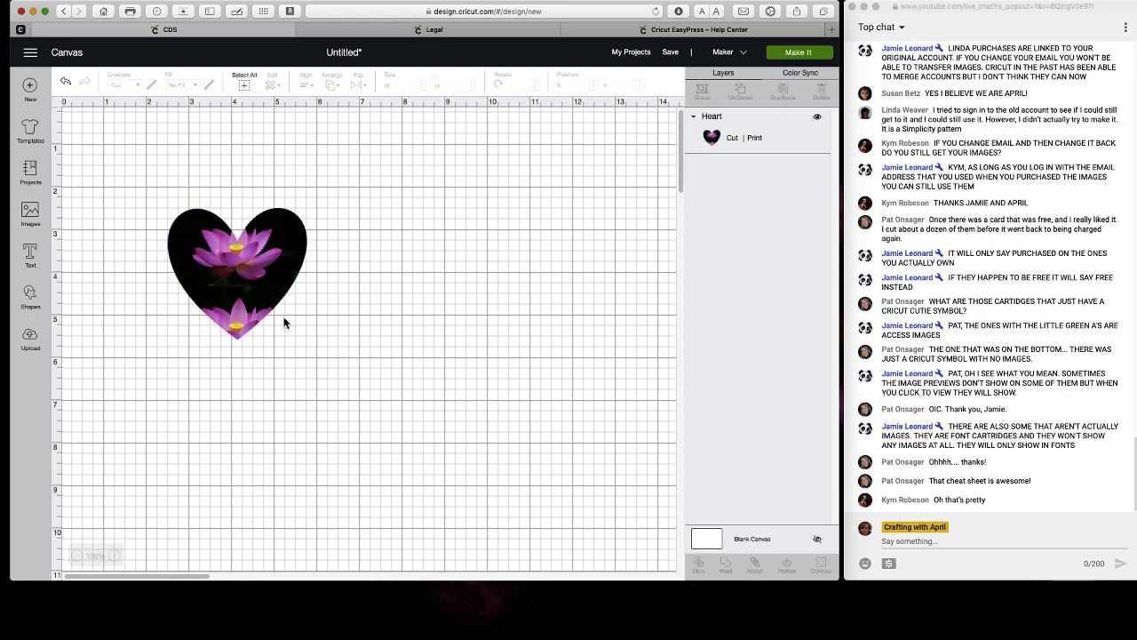
left_click(250, 301)
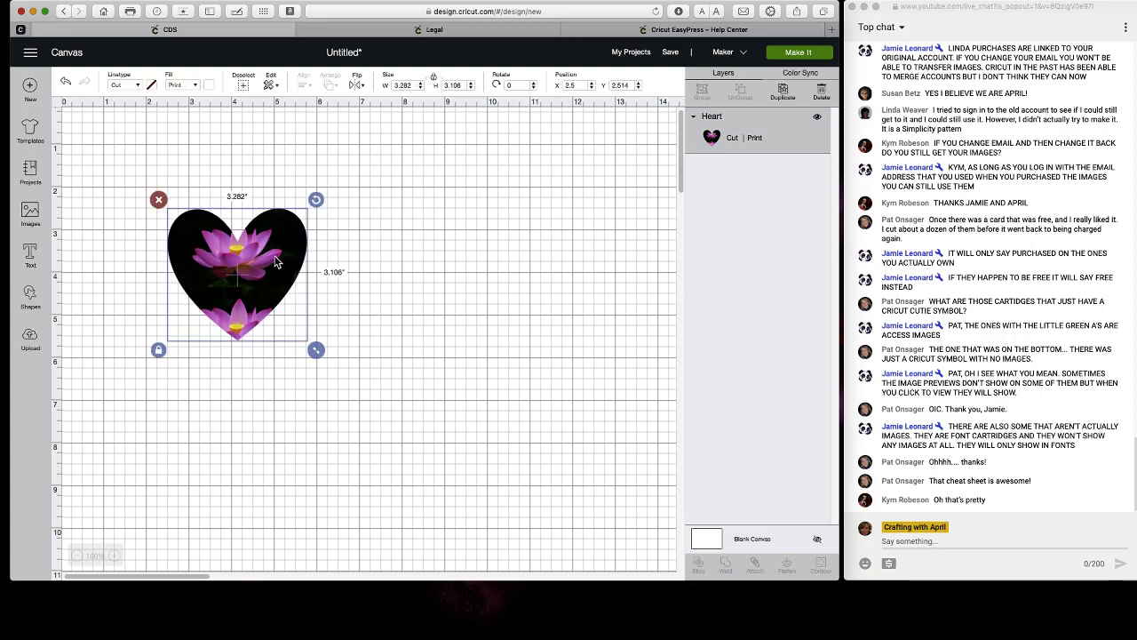
left_click(209, 85)
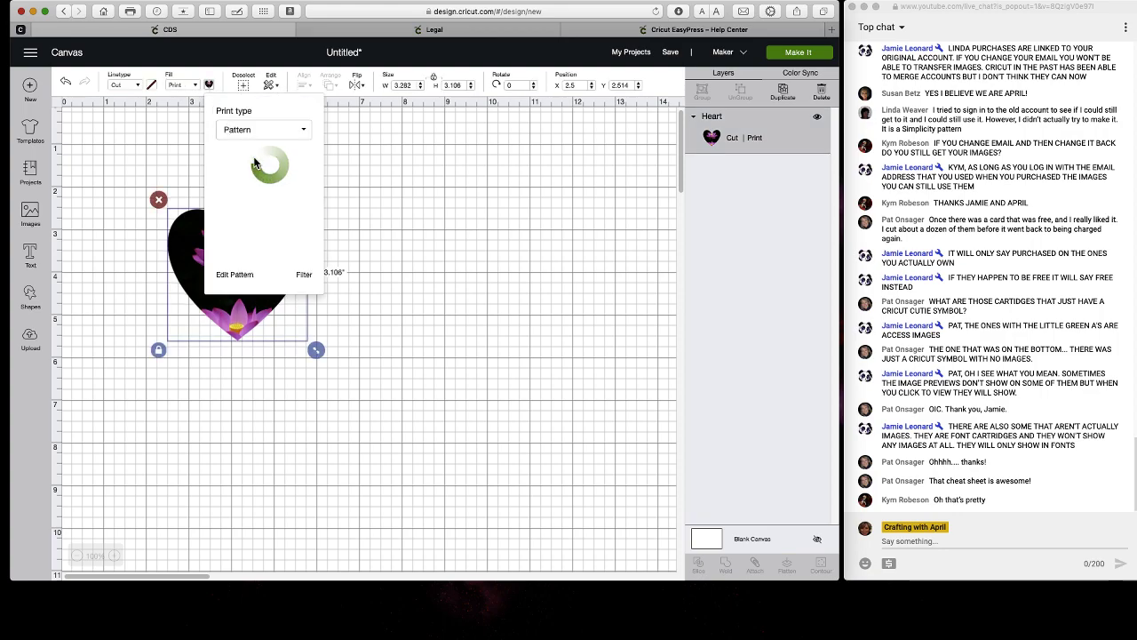
Scale the lotus pattern to 271 so one large flower fills the heart.
left_click(234, 276)
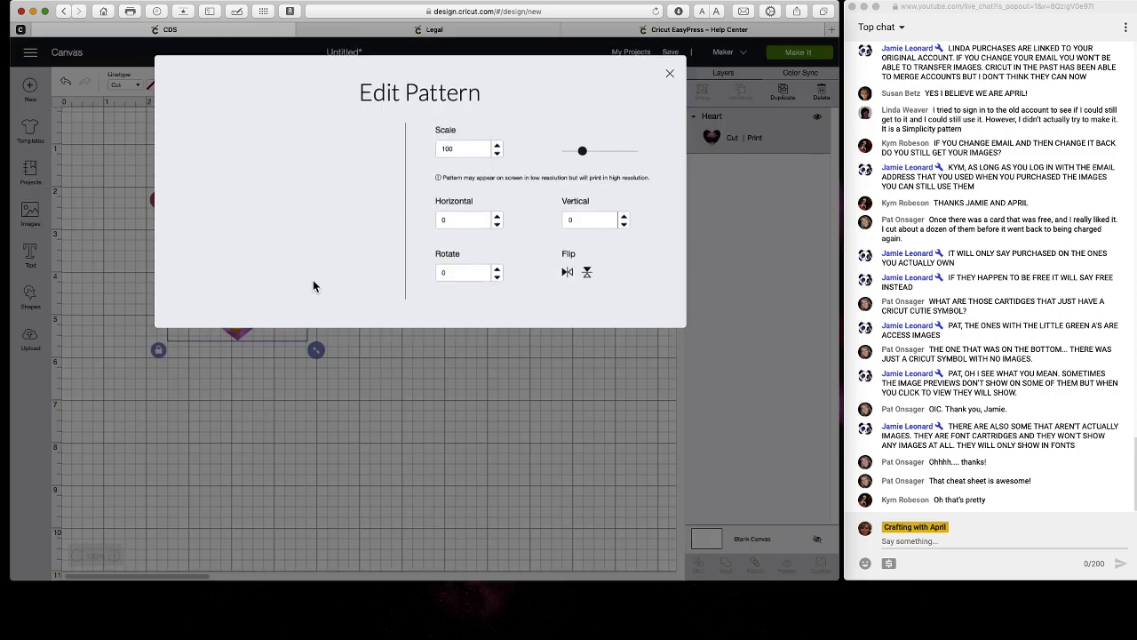
mouse_move(584, 153)
left_mouse_down()
mouse_move(613, 153)
mouse_move(587, 152)
left_mouse_up()
left_click(427, 374)
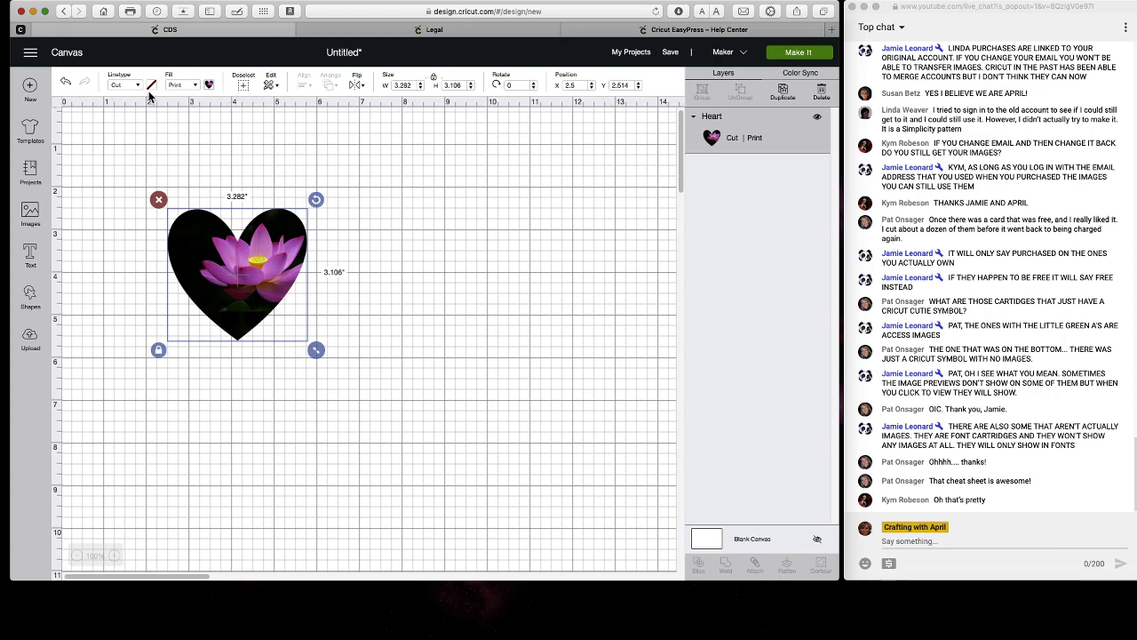
Browse the Templates, Projects and Images pages.
left_click(32, 133)
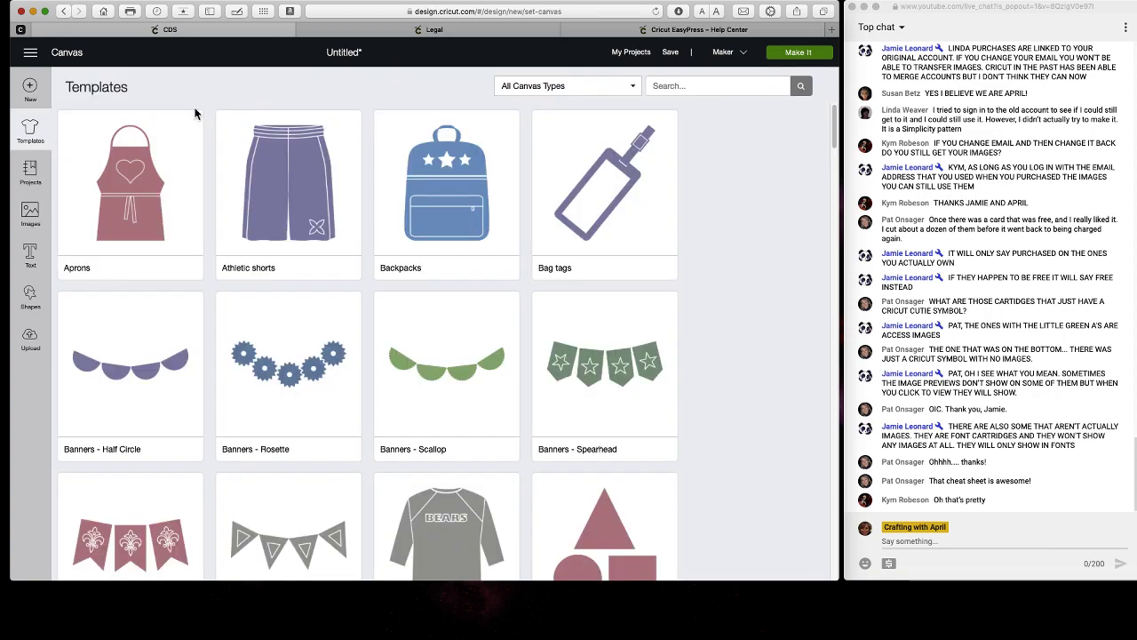
left_click(30, 171)
left_click(34, 220)
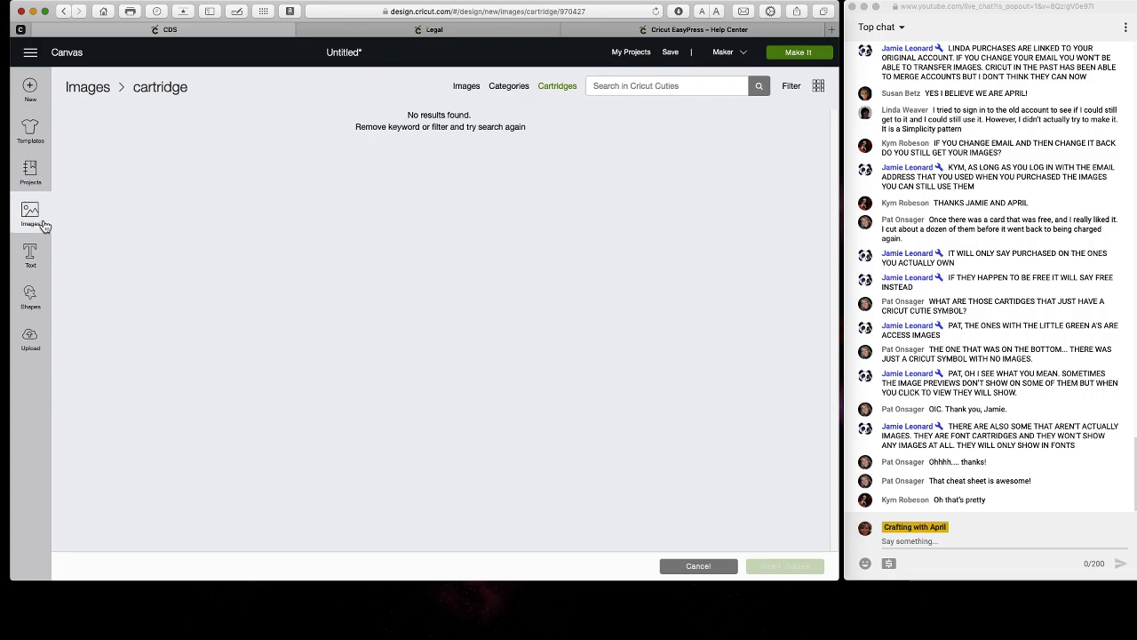